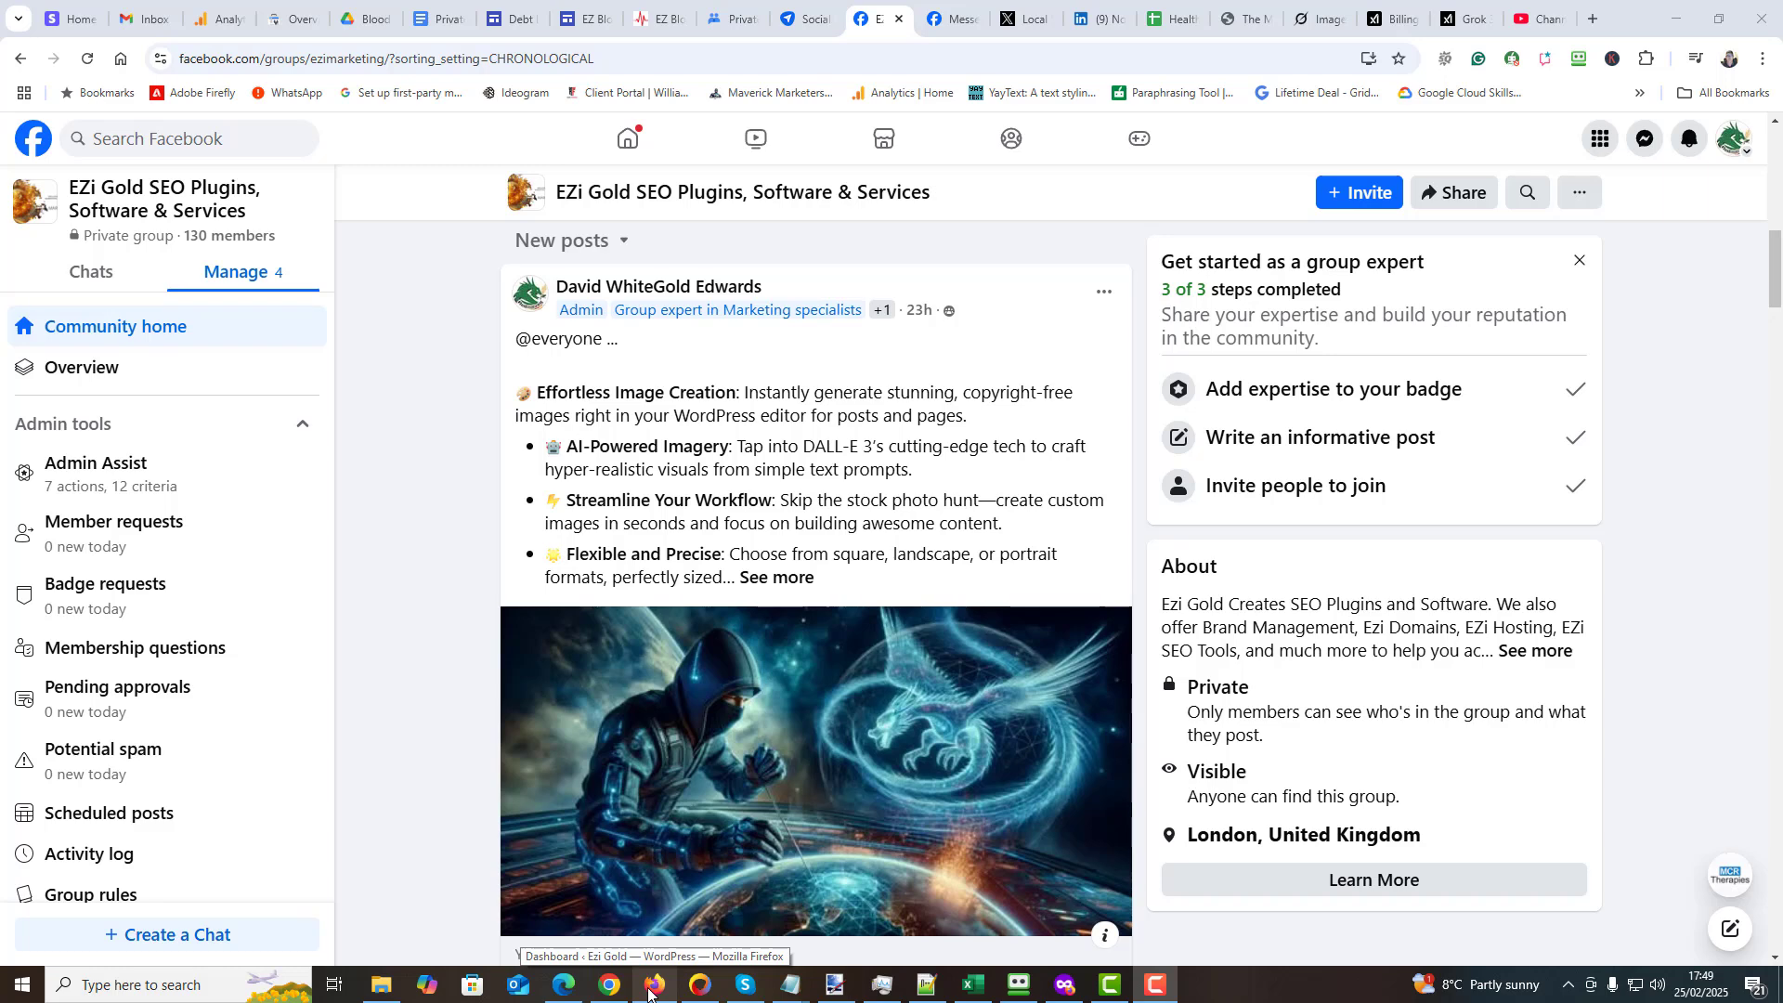
- Switch to the Ezi Gold WordPress dashboard in Firefox and open the upload form for adding a new plugin
click(653, 986)
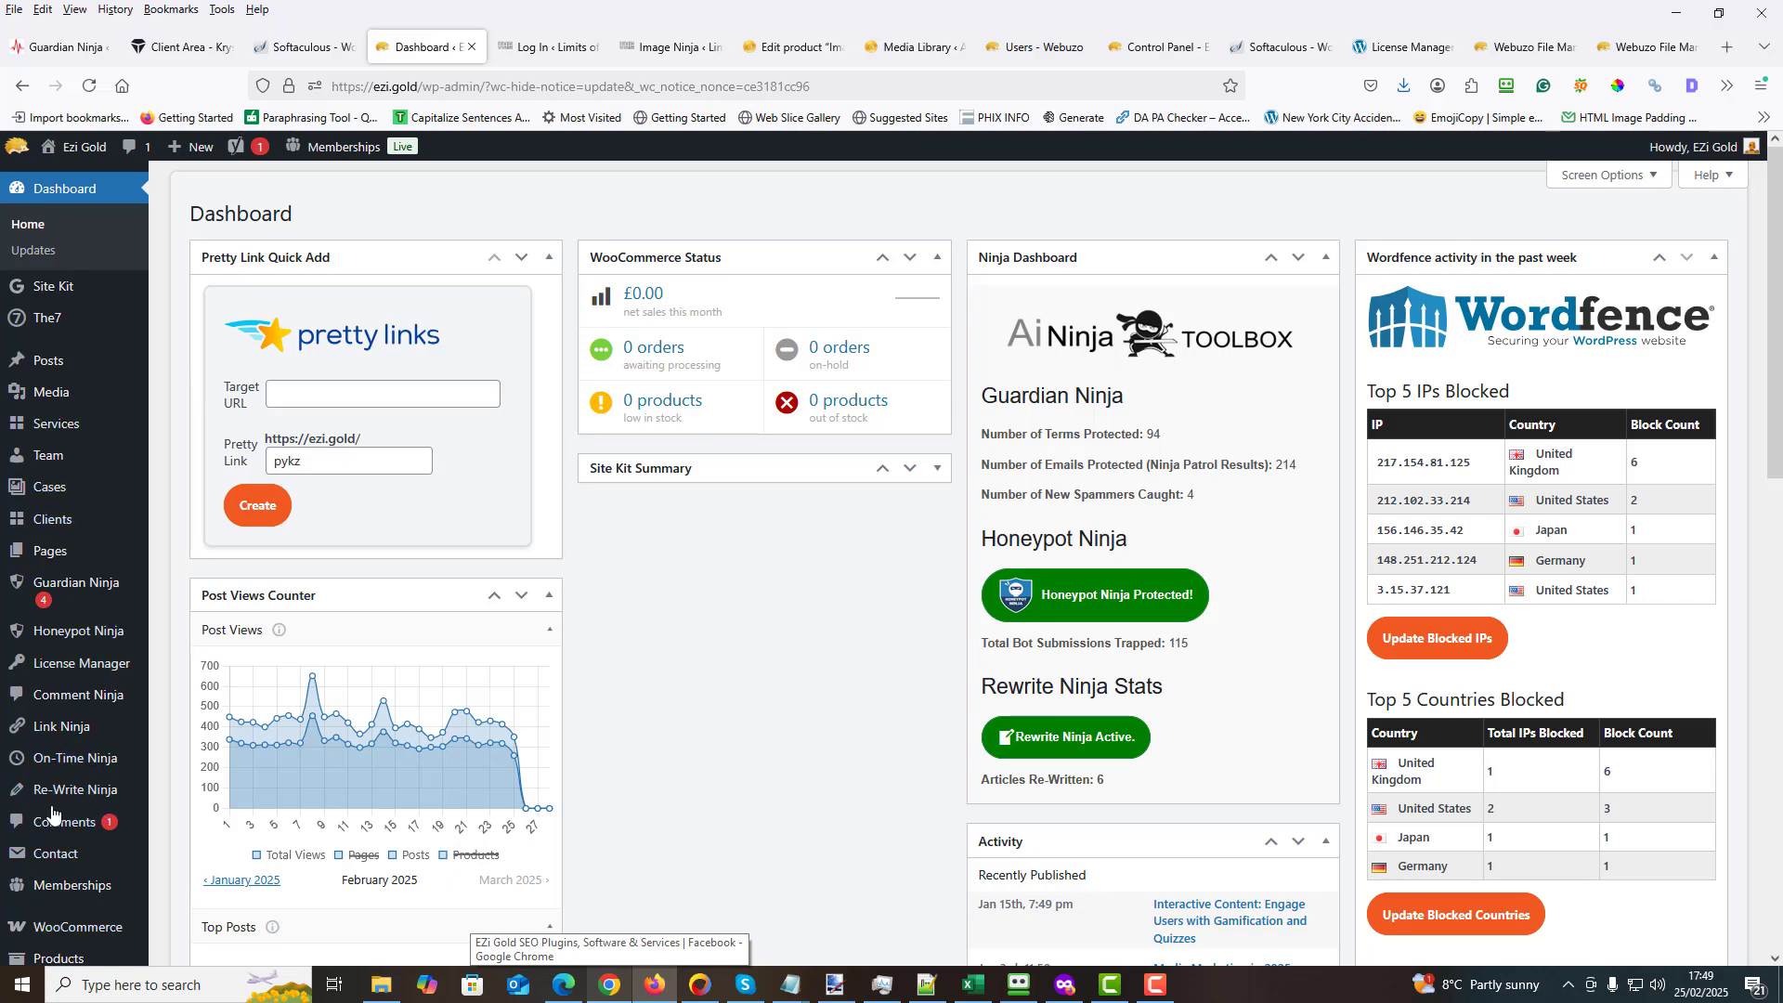
scroll(59, 783, down, 6)
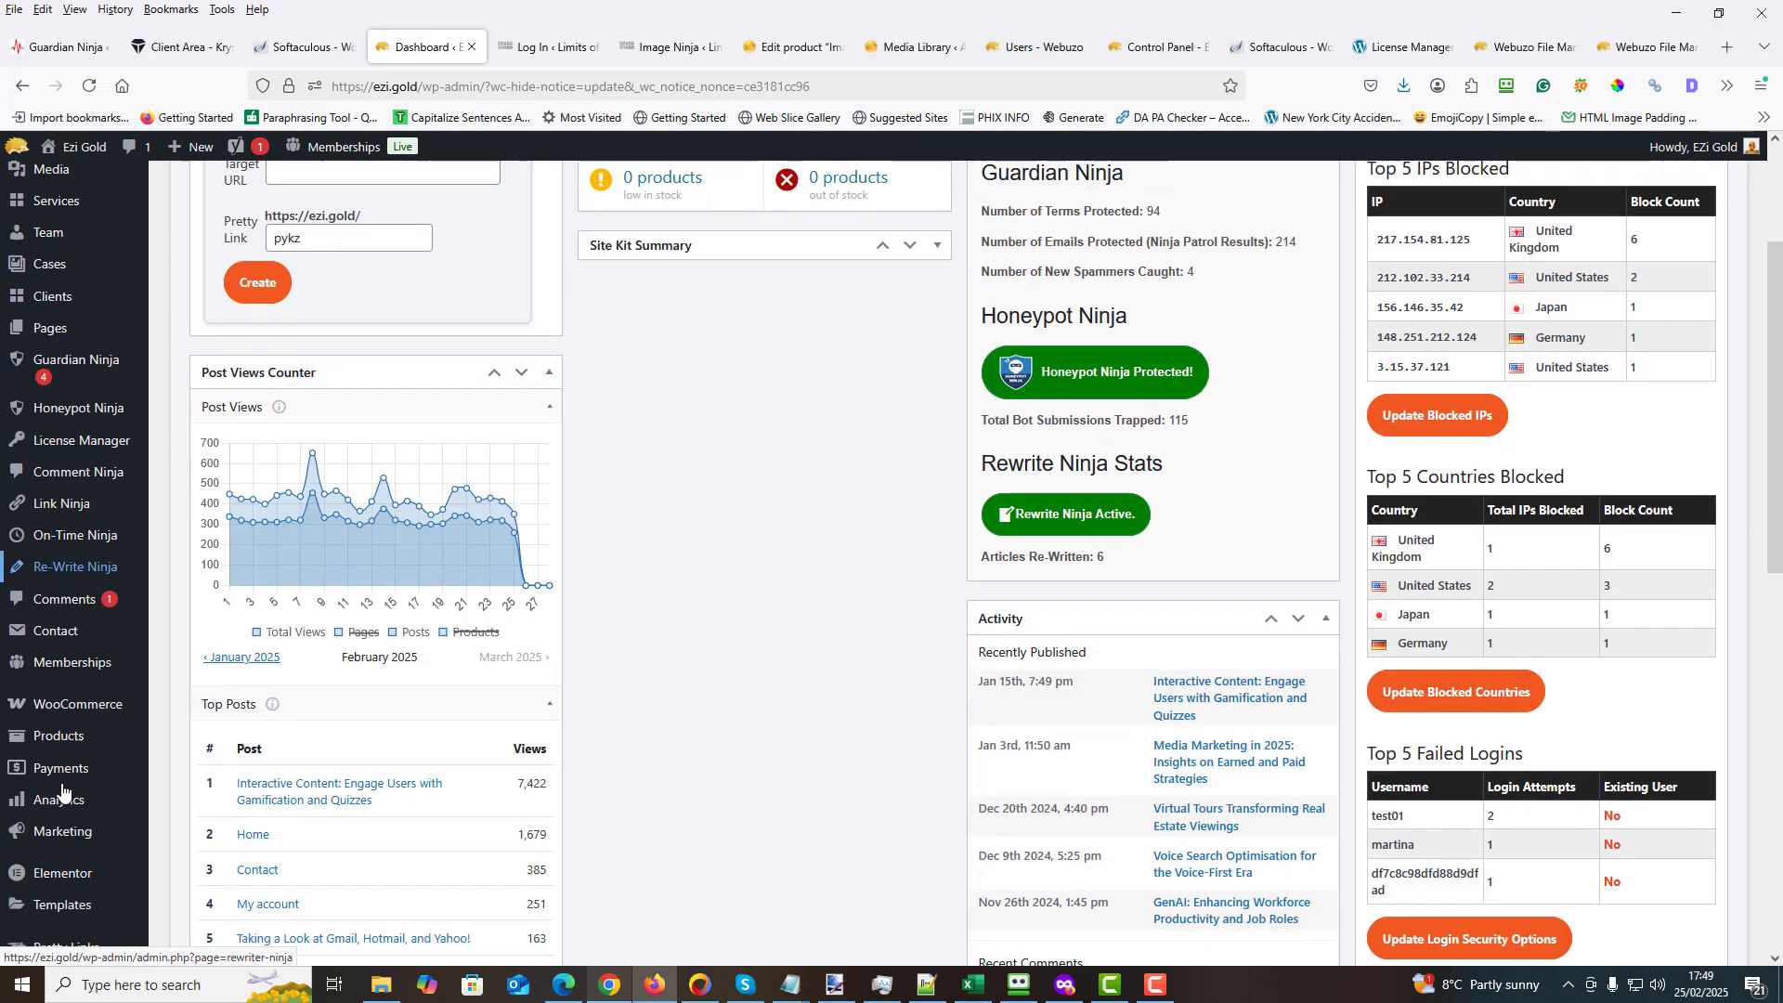
mouse_move(39, 694)
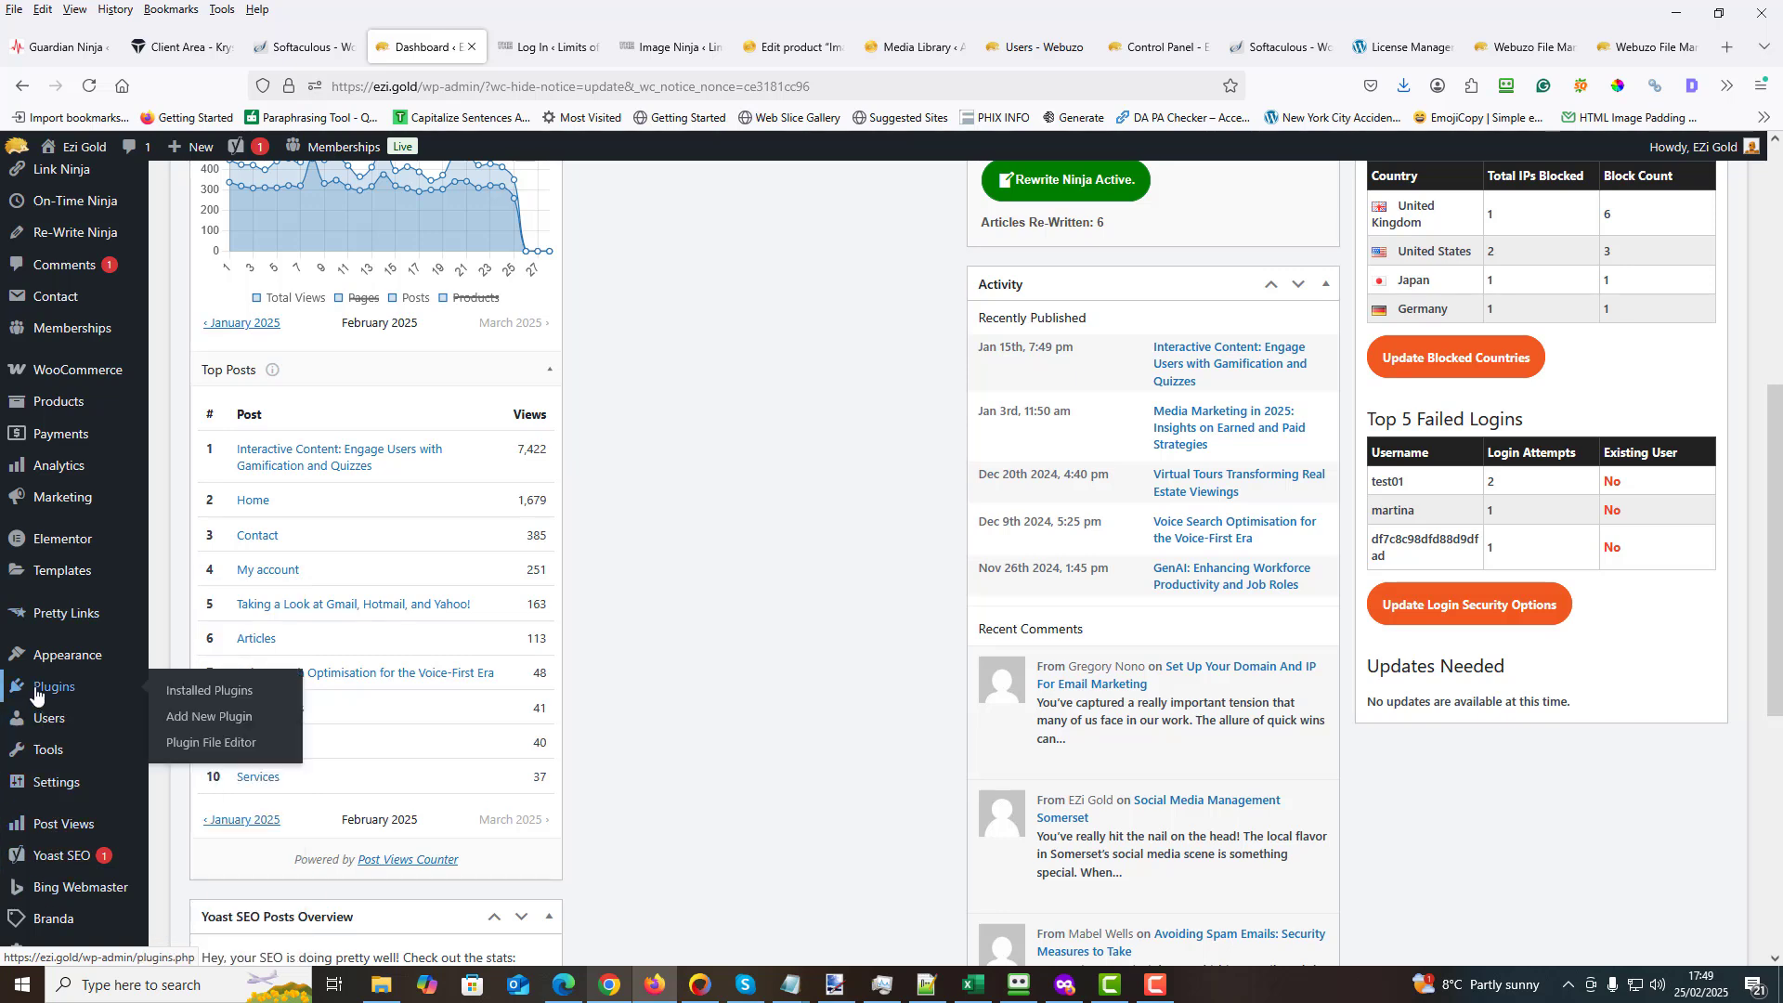
click(236, 723)
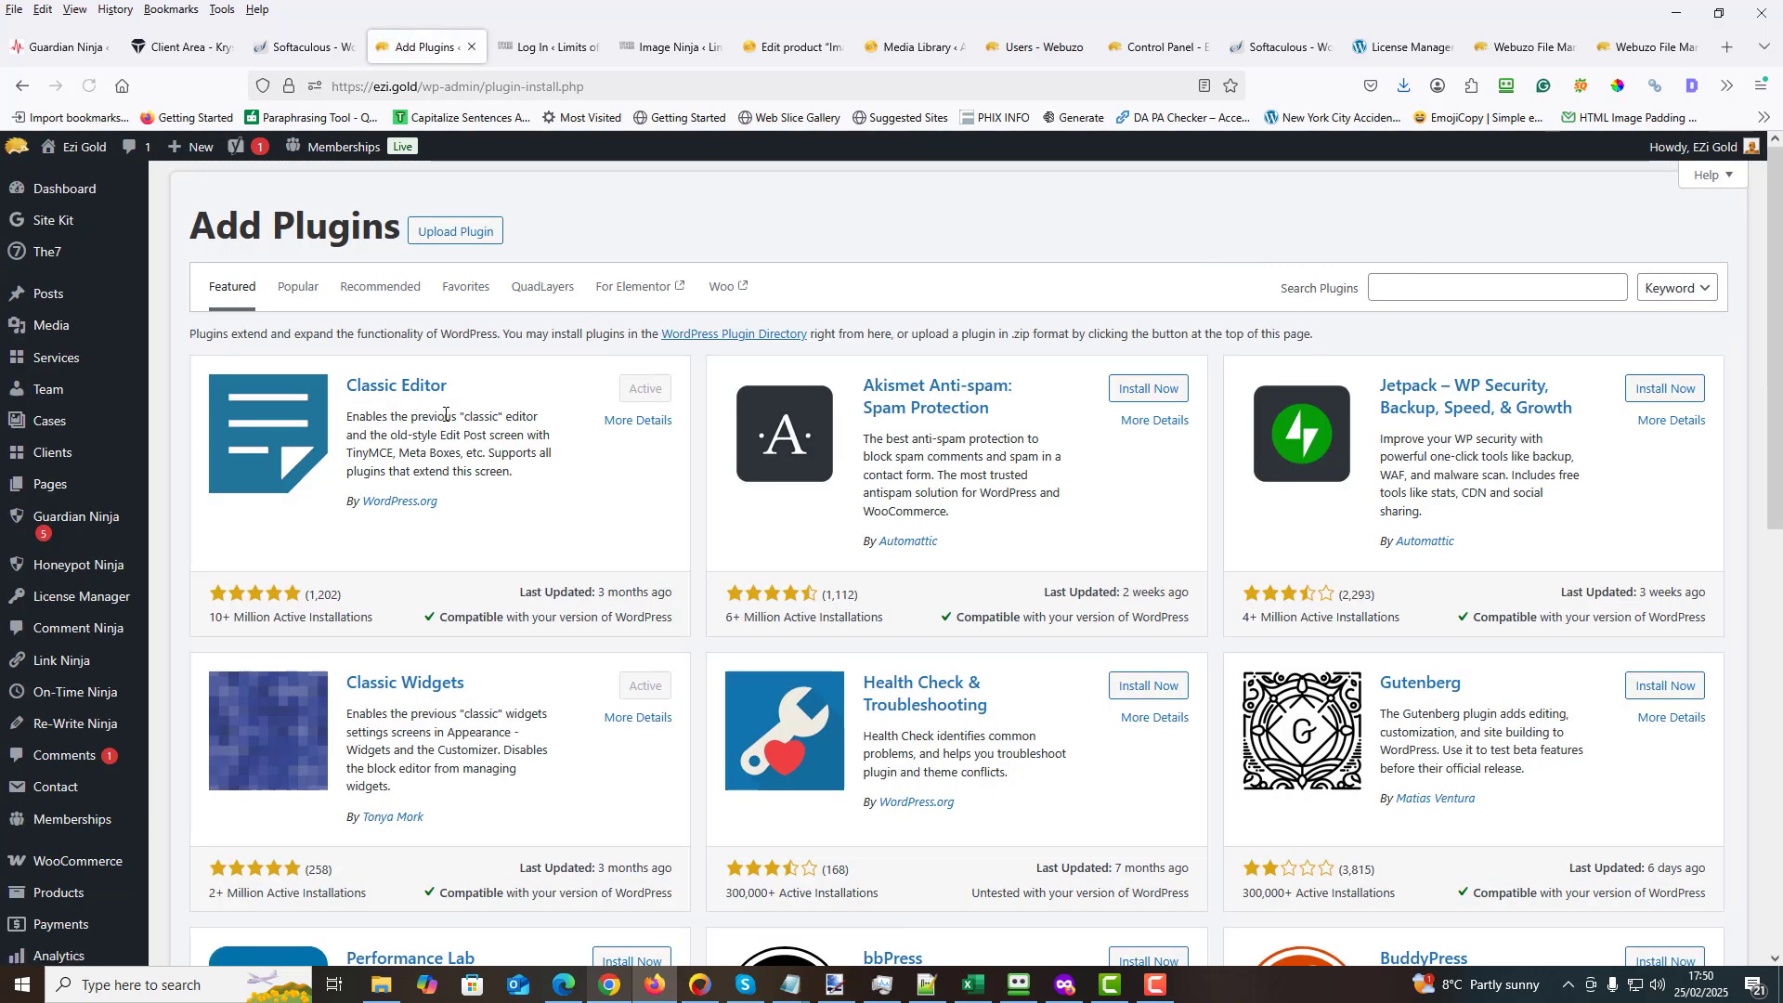
click(453, 234)
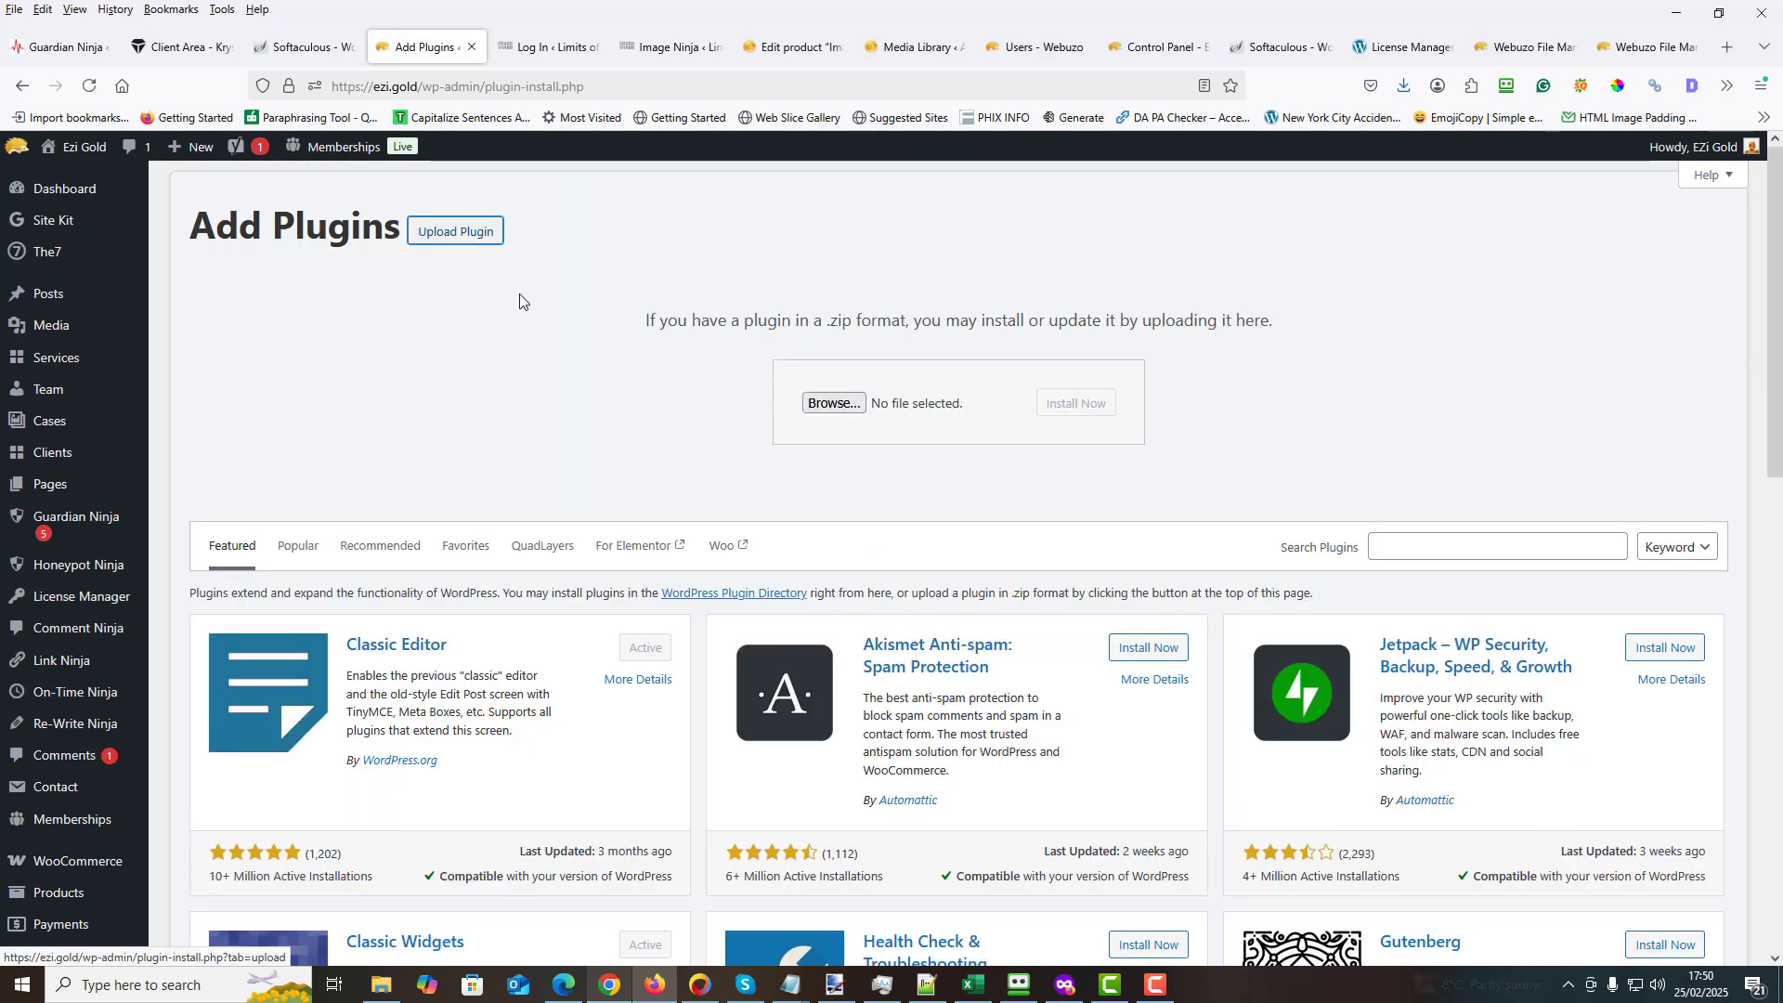
- Install the plugin from image-ninja-1-5-0 in the AA Code folder and activate it
click(821, 410)
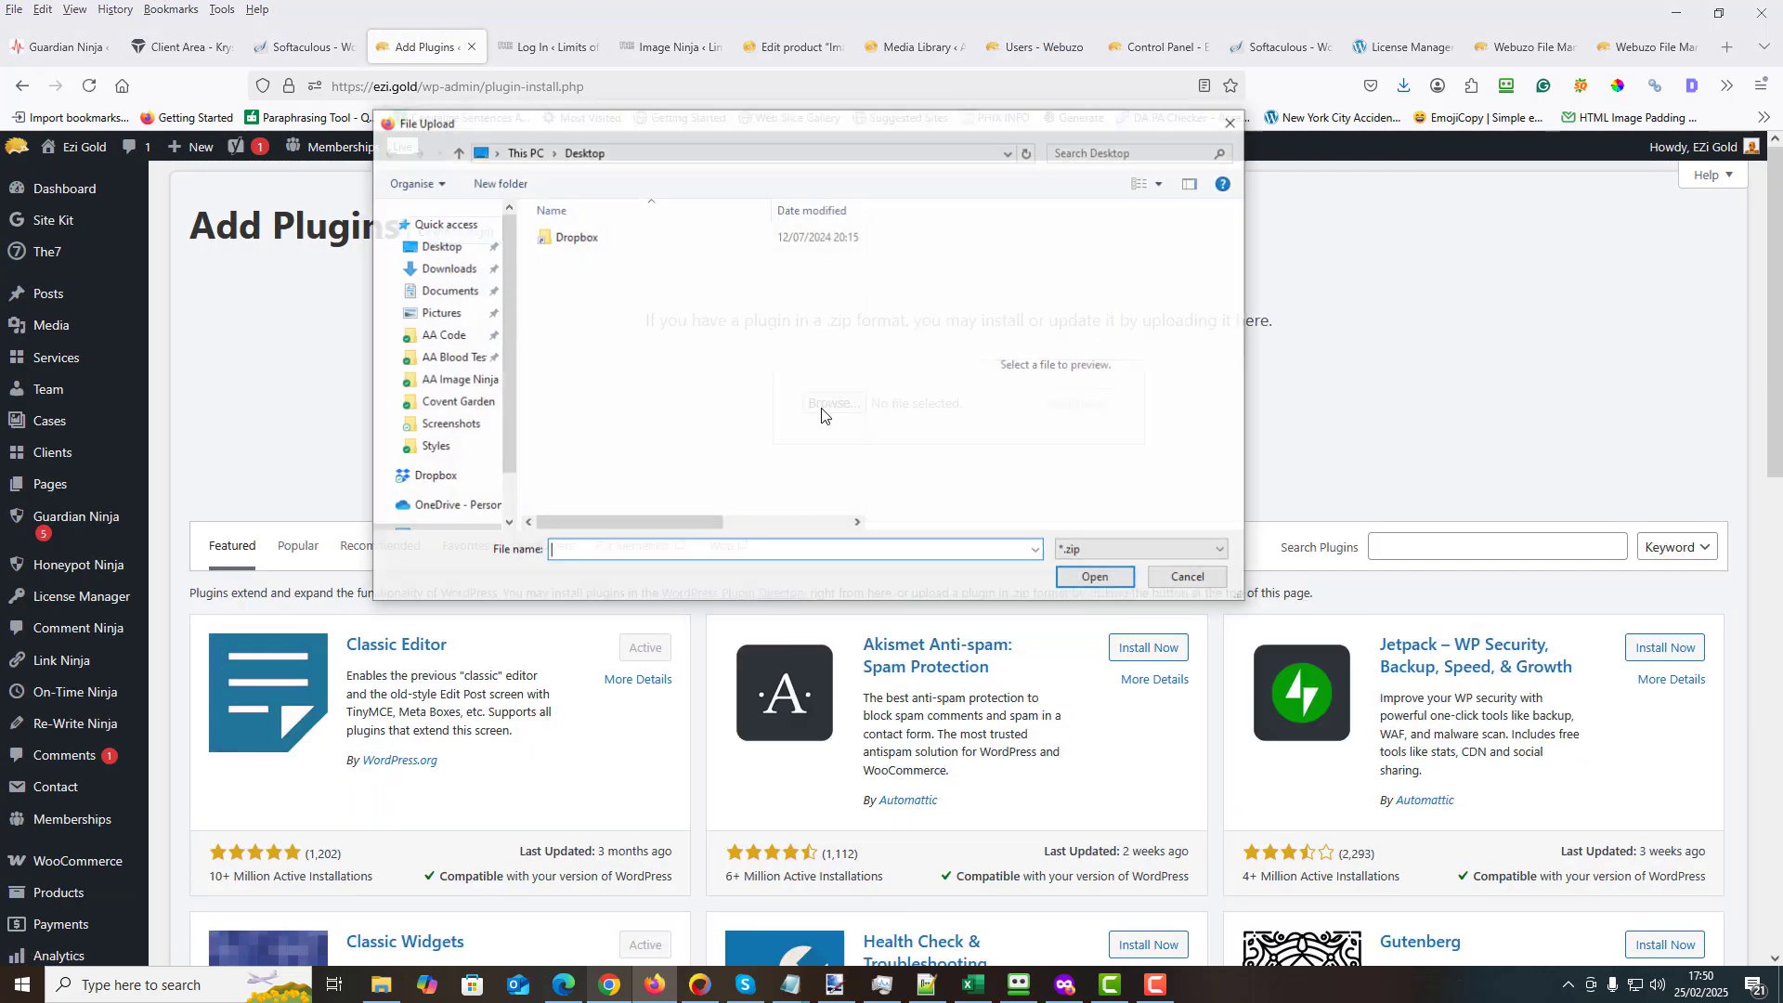
click(442, 336)
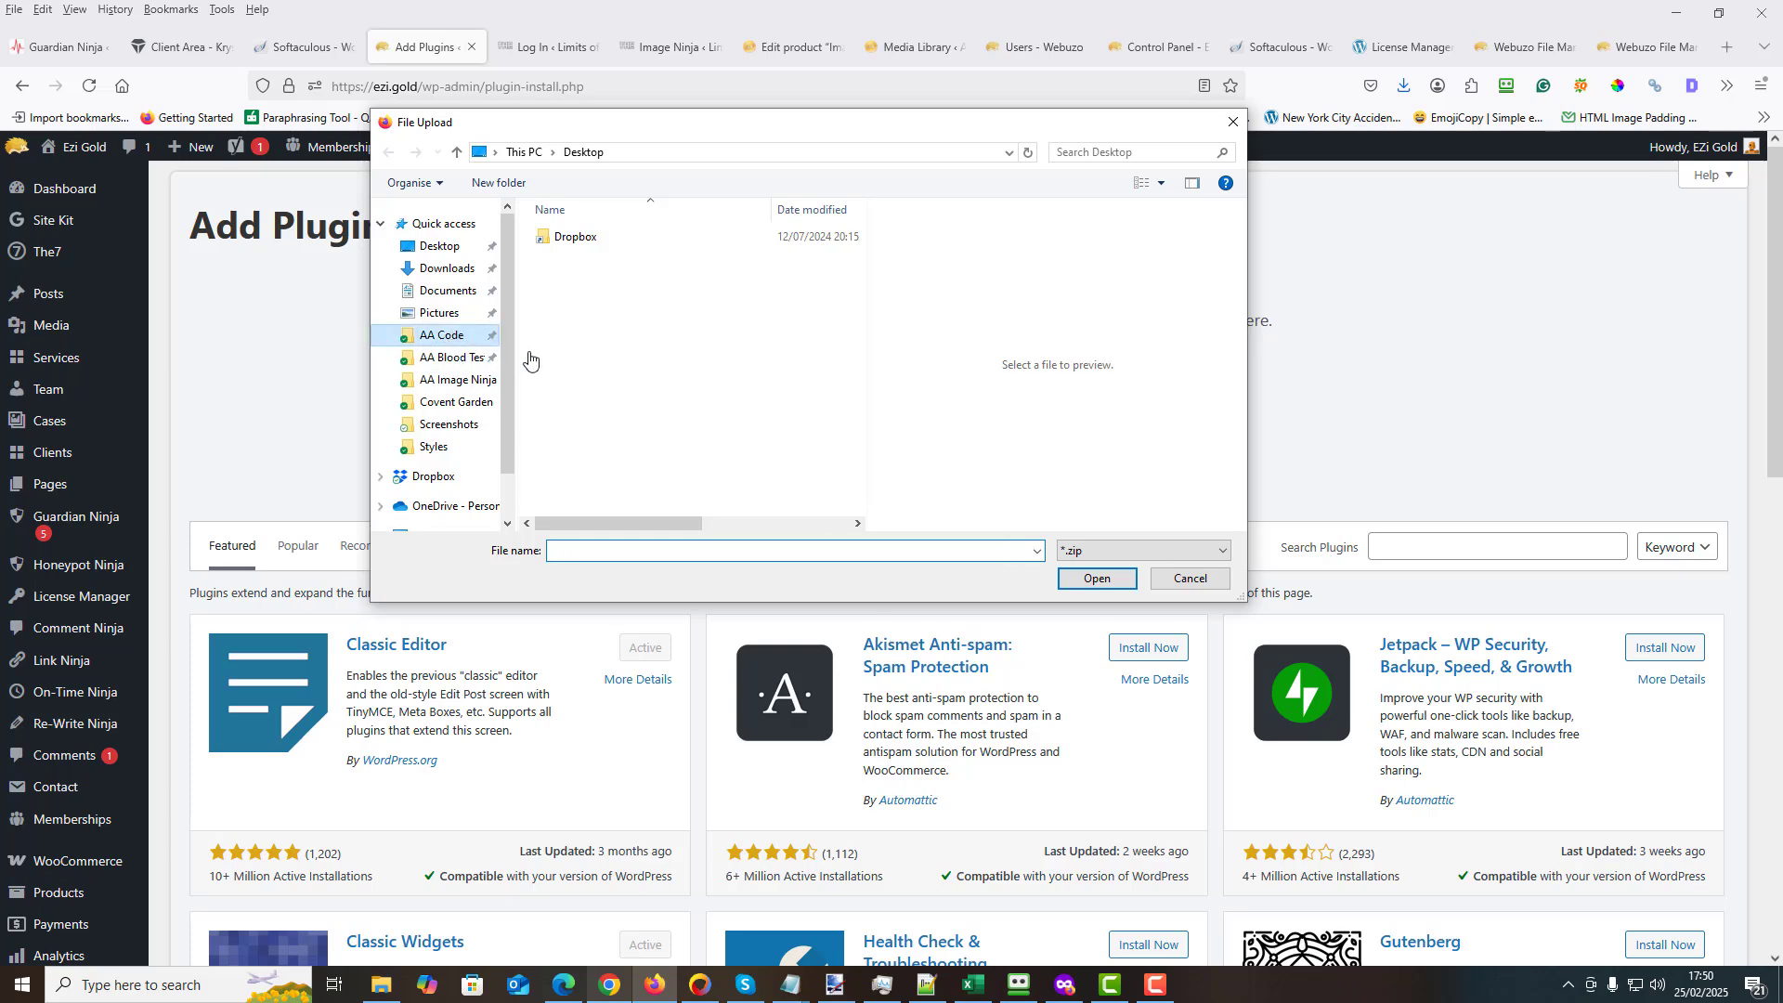
drag(856, 244, 849, 369)
click(650, 312)
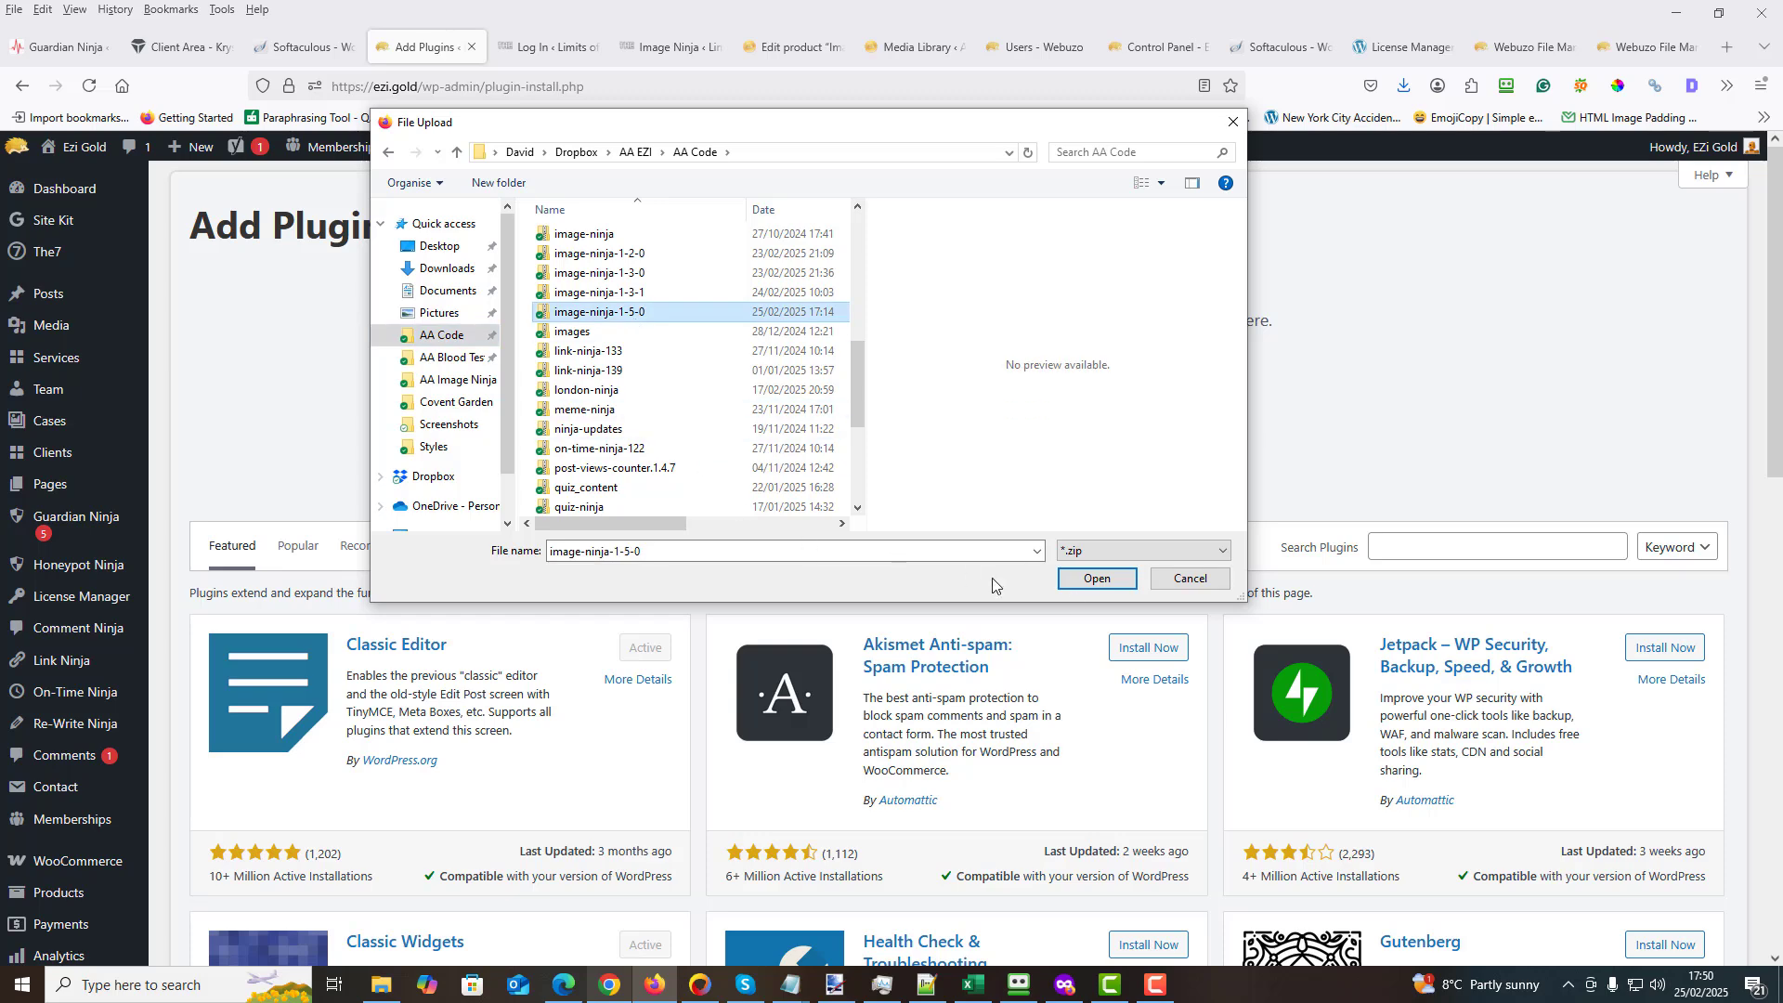
click(1085, 582)
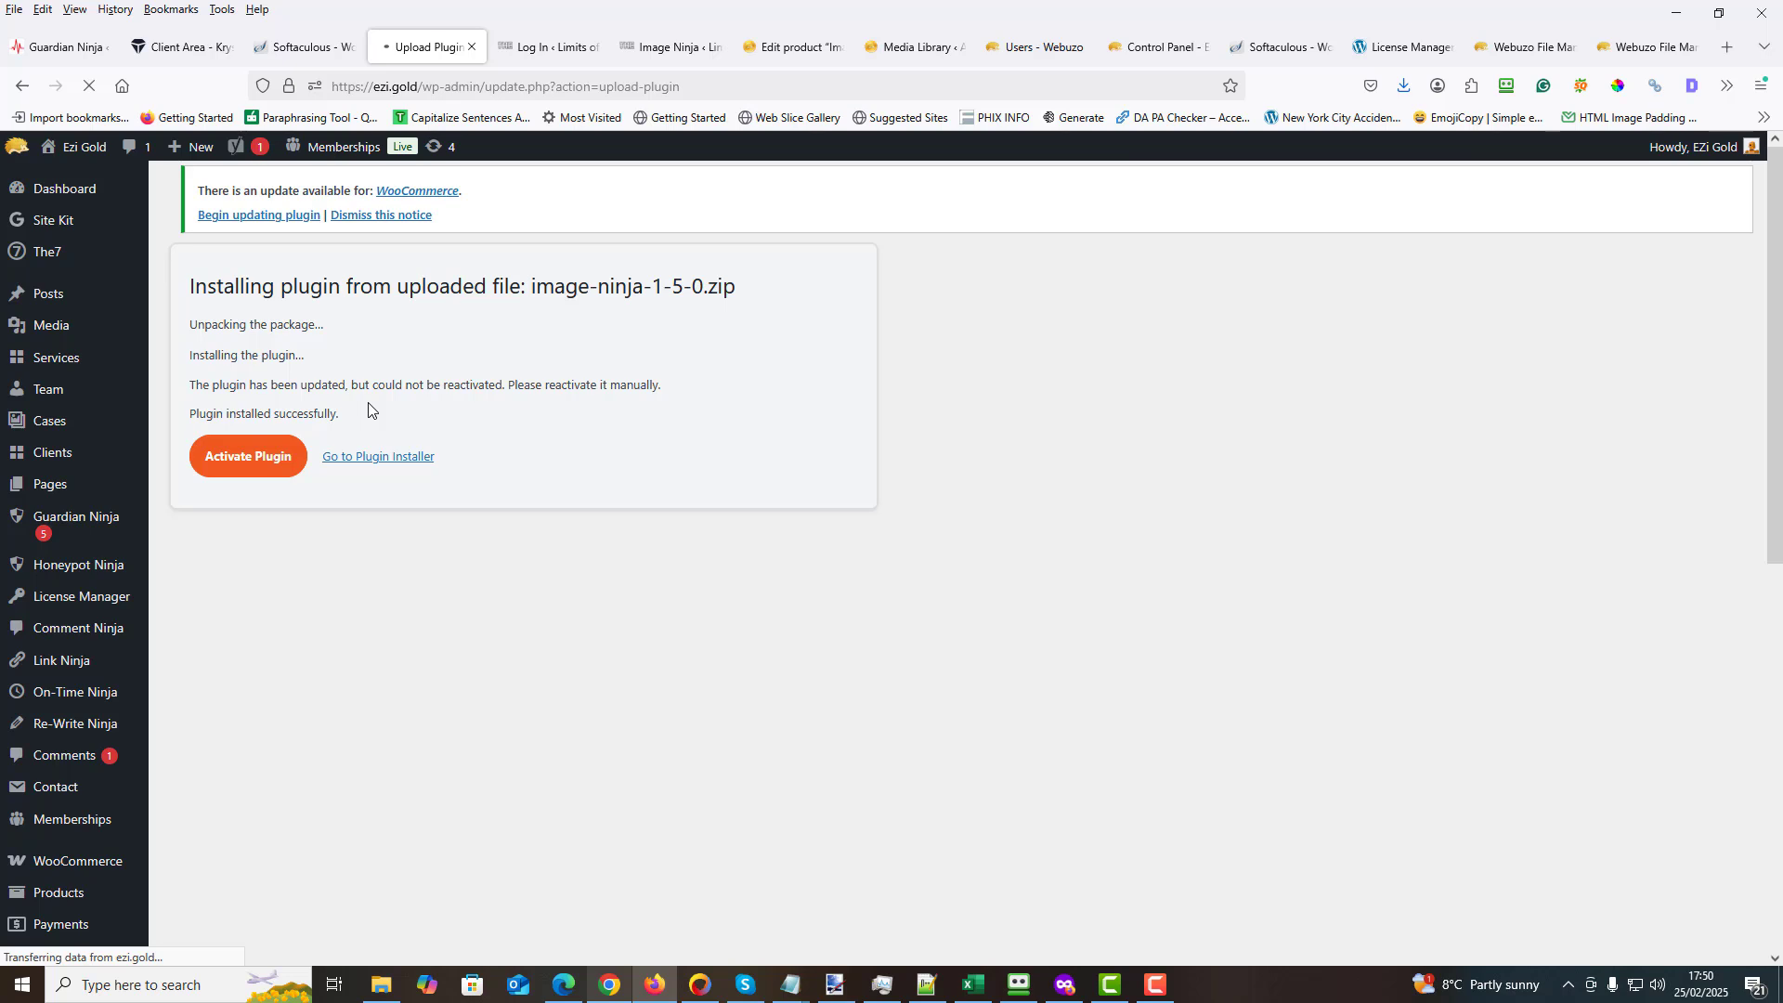
click(247, 454)
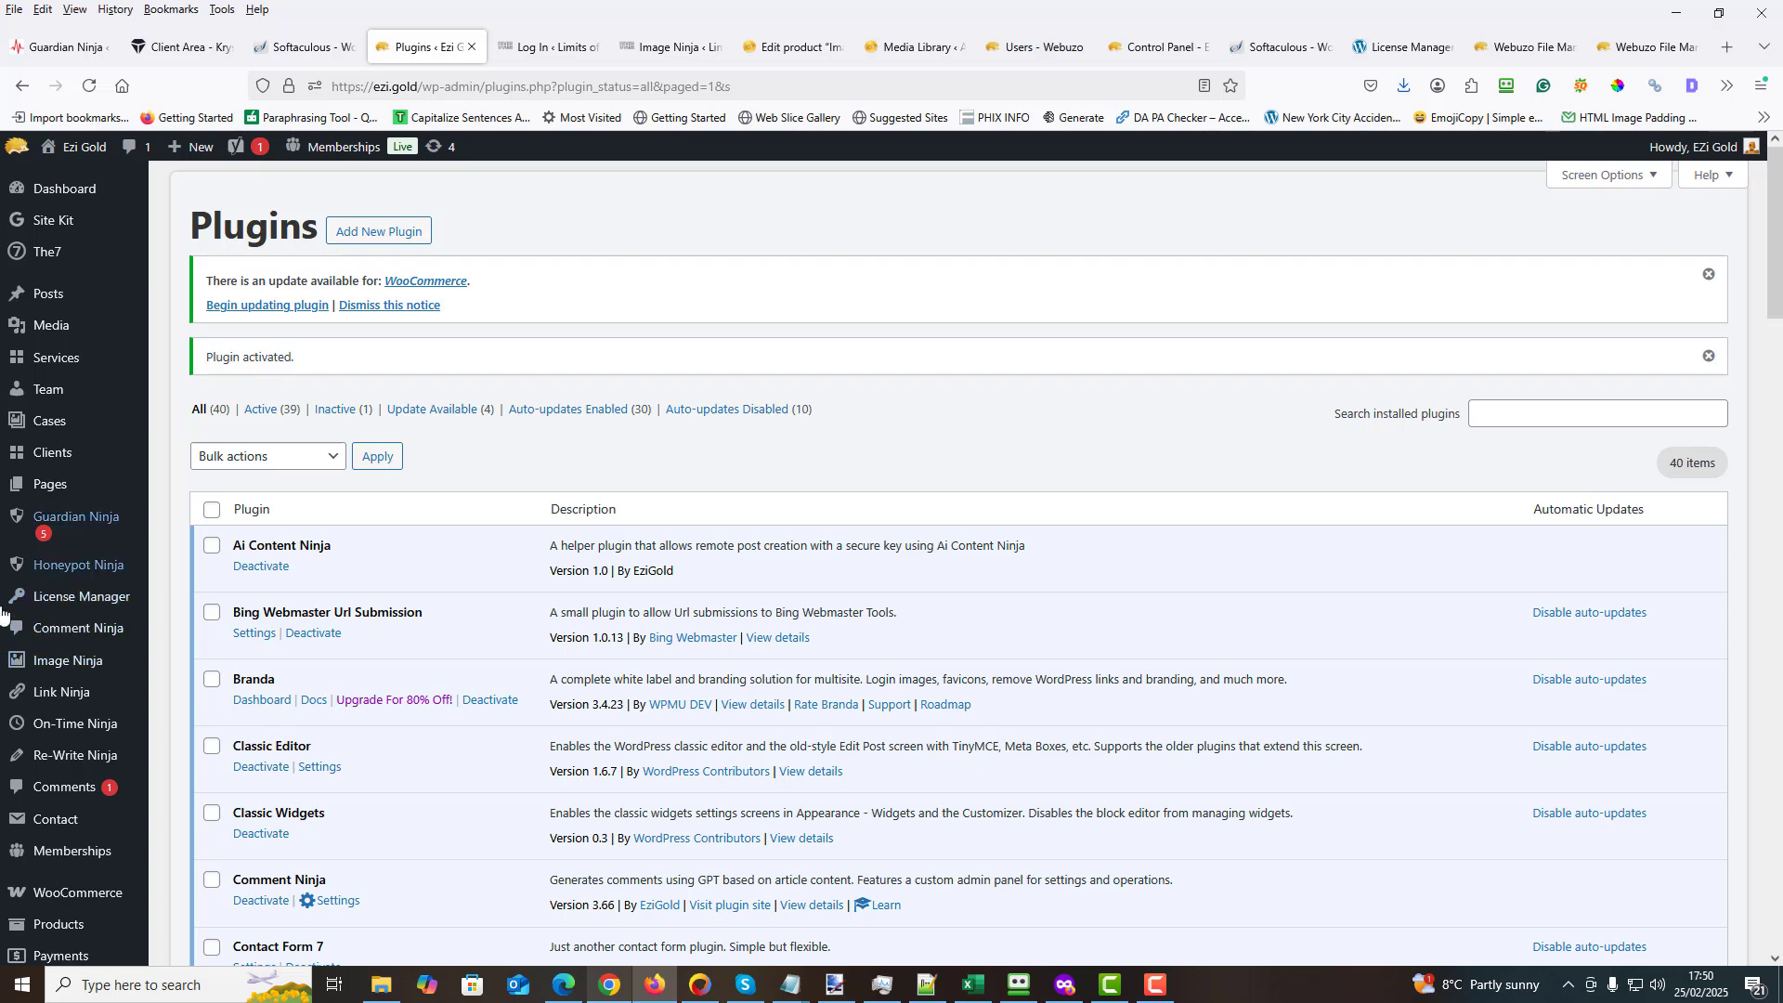
- Open the Image Ninja Pro dashboard and dismiss the WooCommerce update notice
click(83, 662)
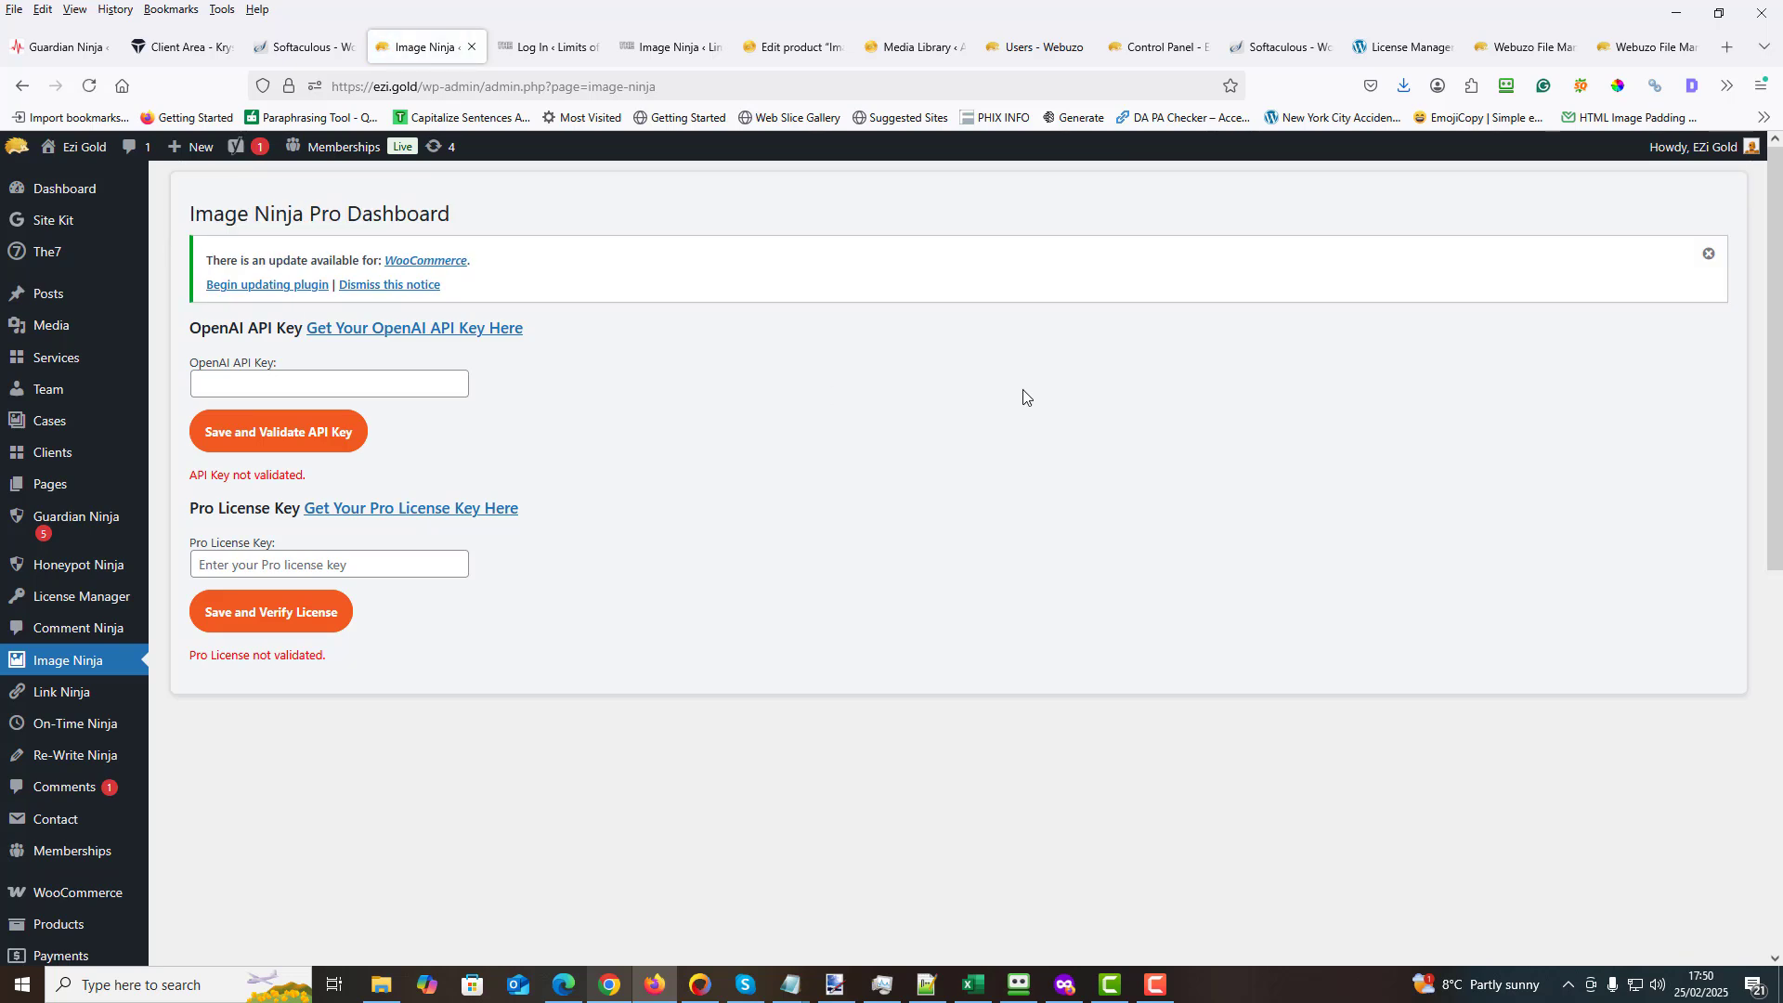
click(1712, 256)
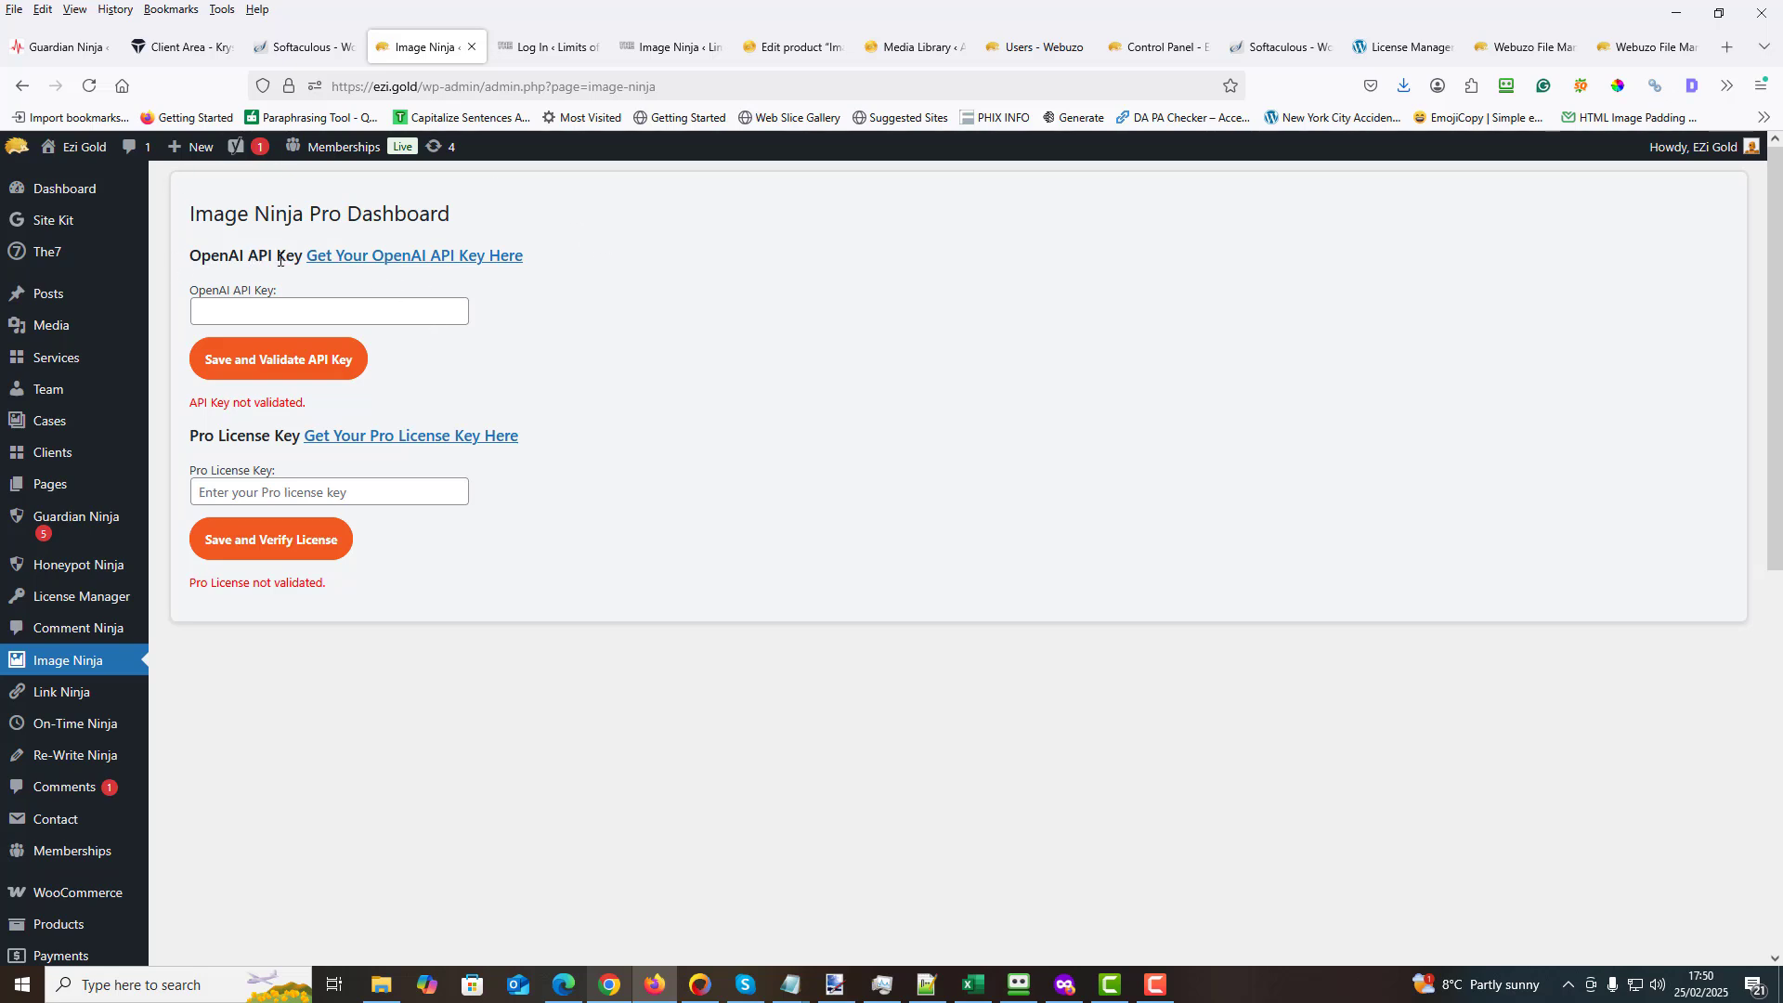
- View the OpenAI API keys page linked from the Image Ninja dashboard and close it again
click(426, 257)
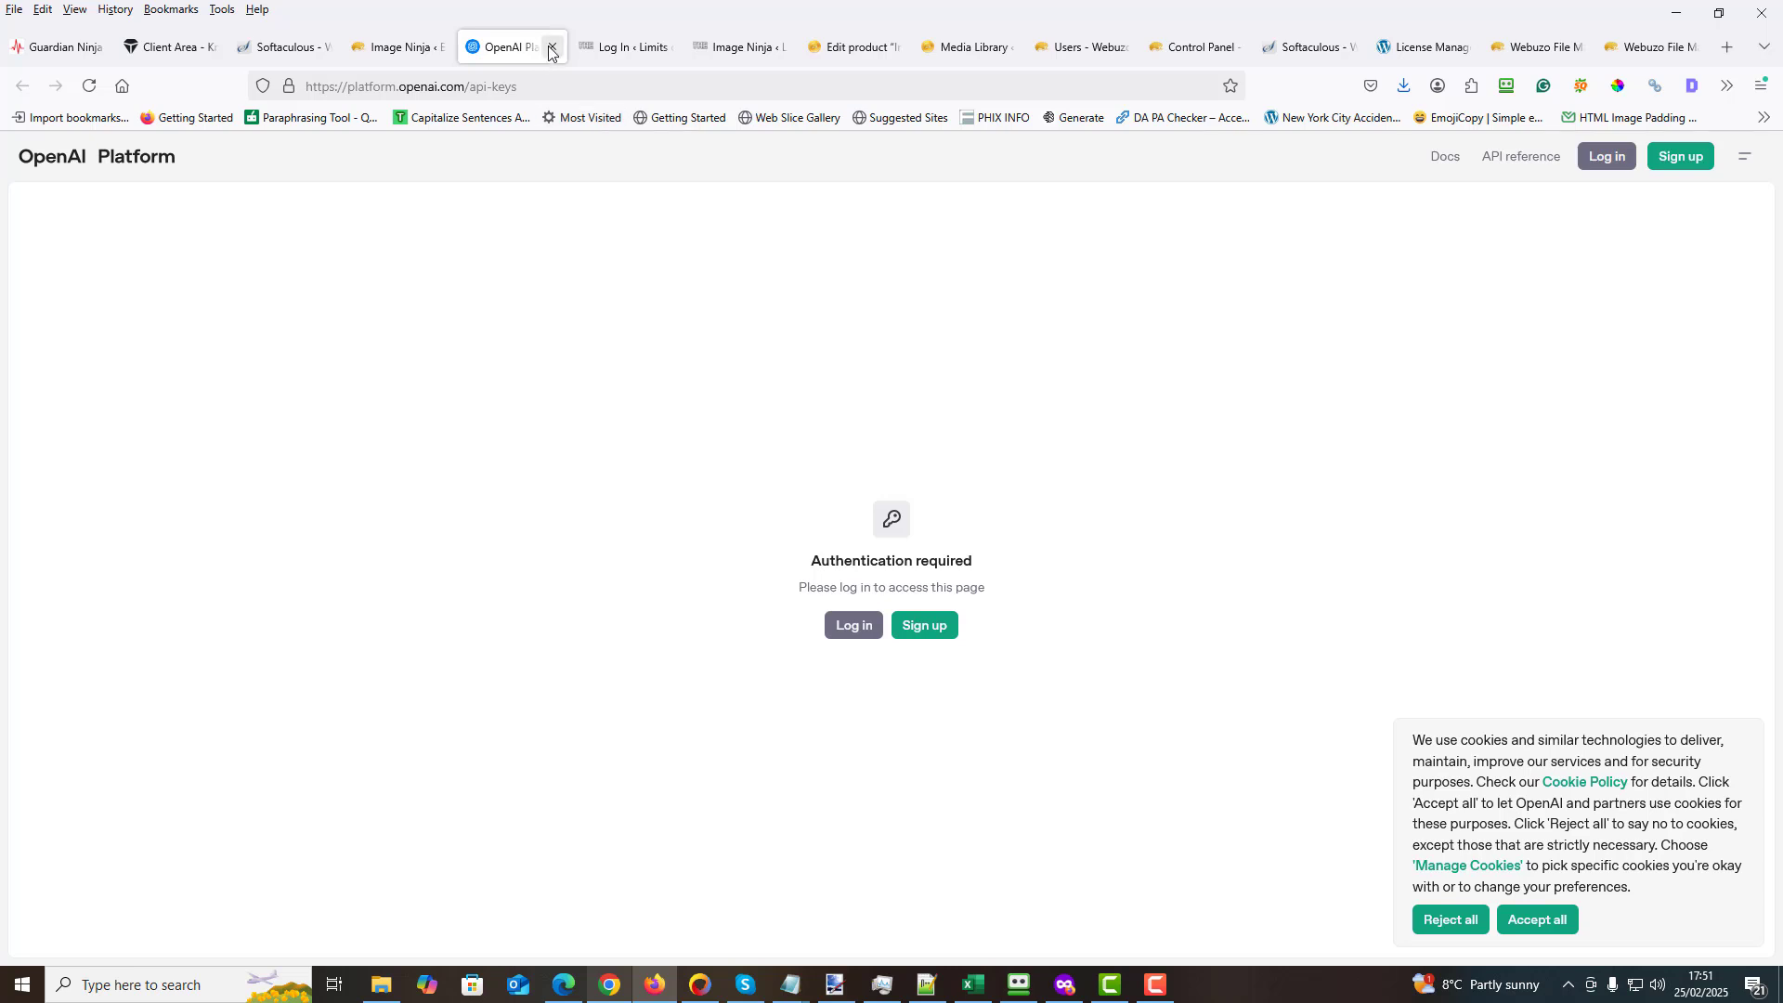
click(551, 51)
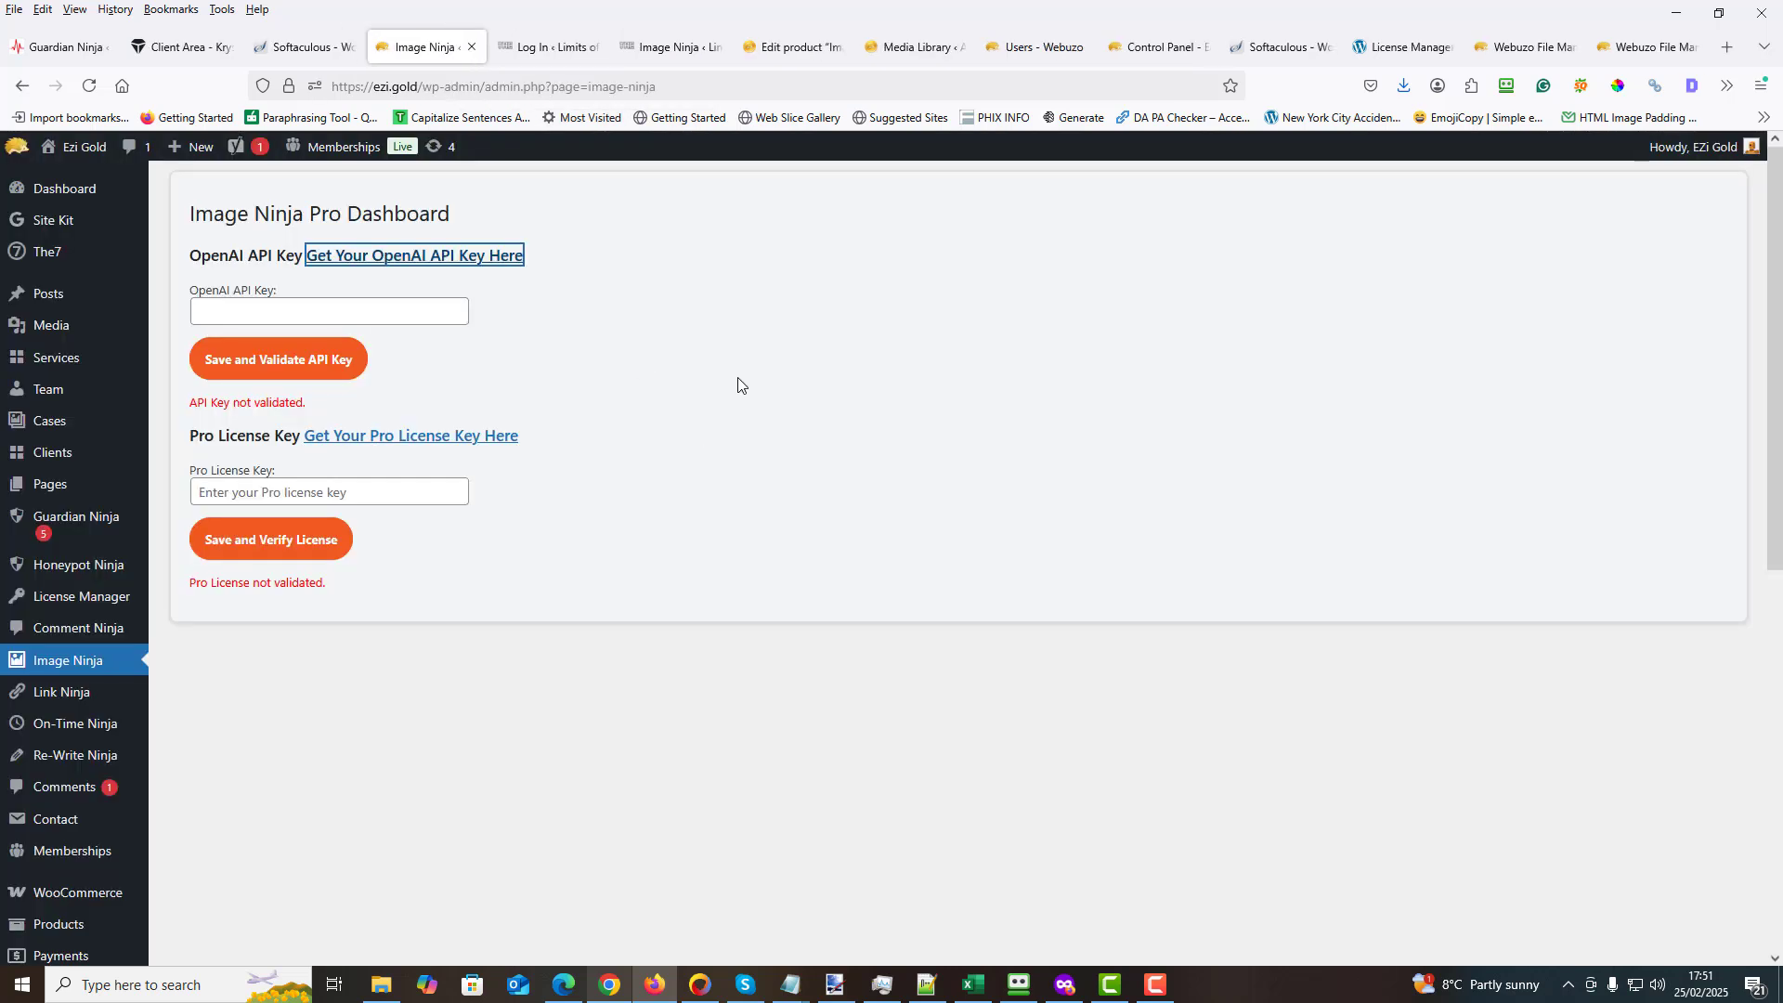
- Copy the OpenAI API key from the "api and license" file in Notepad and return to the Image Ninja dashboard
click(214, 309)
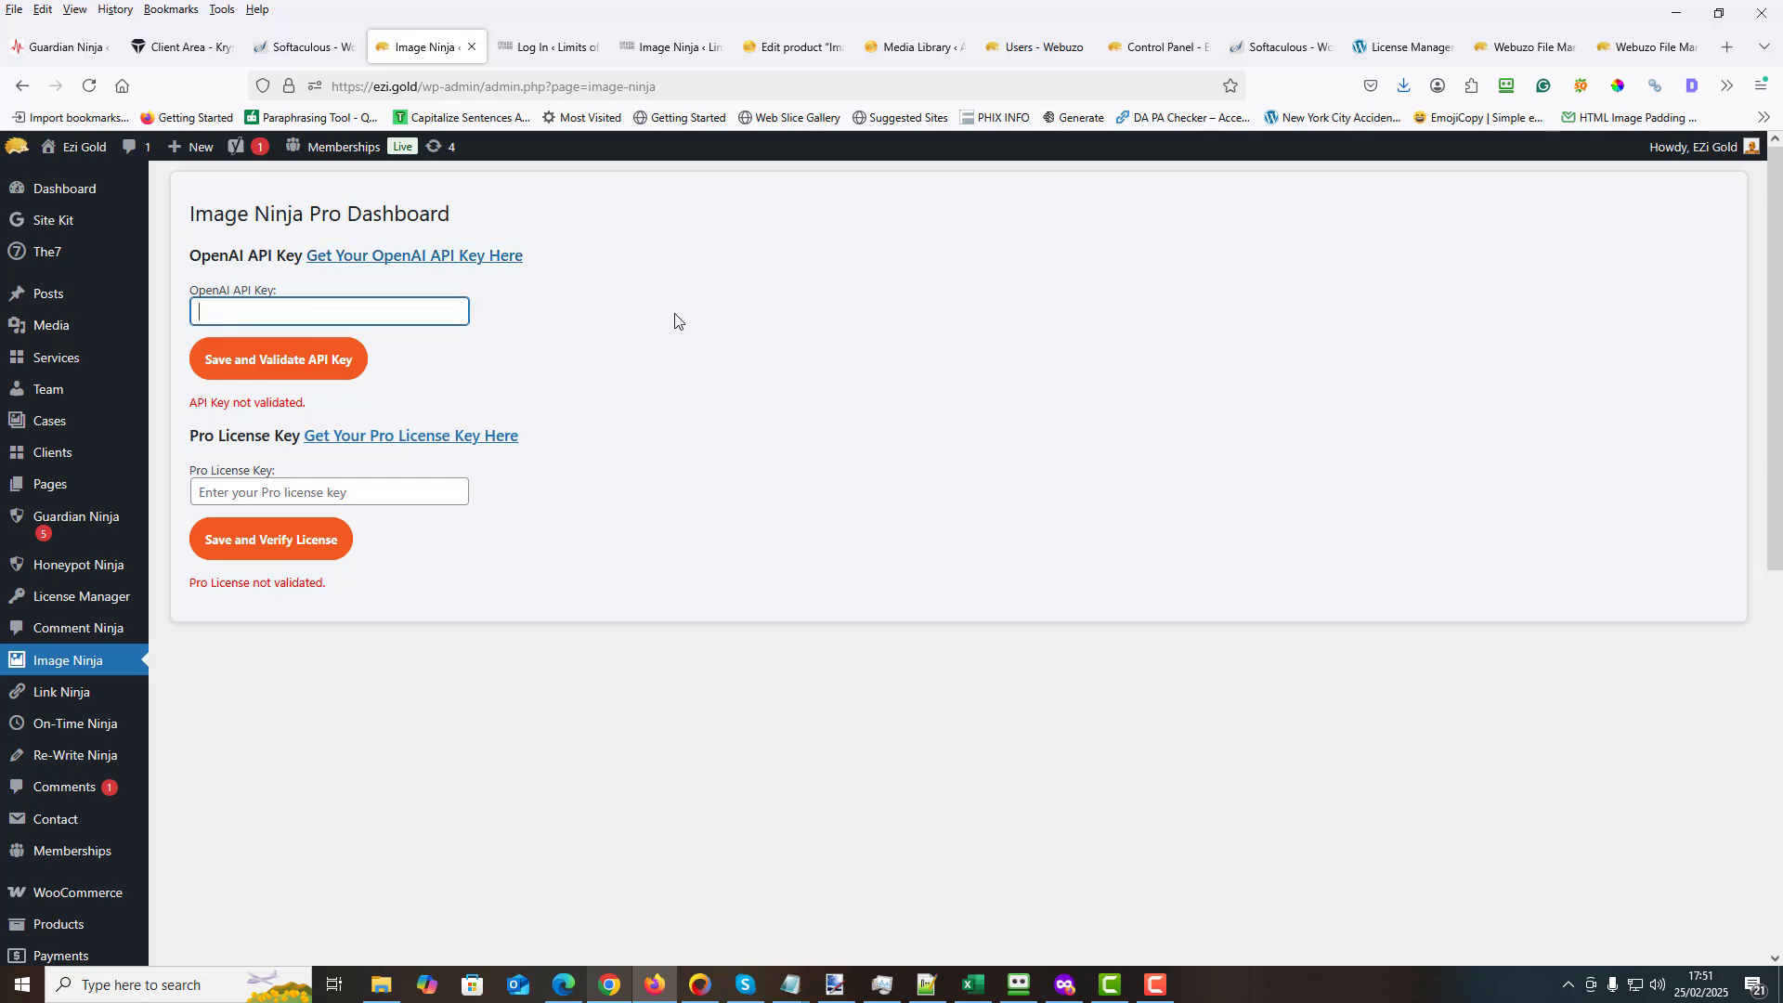
click(791, 986)
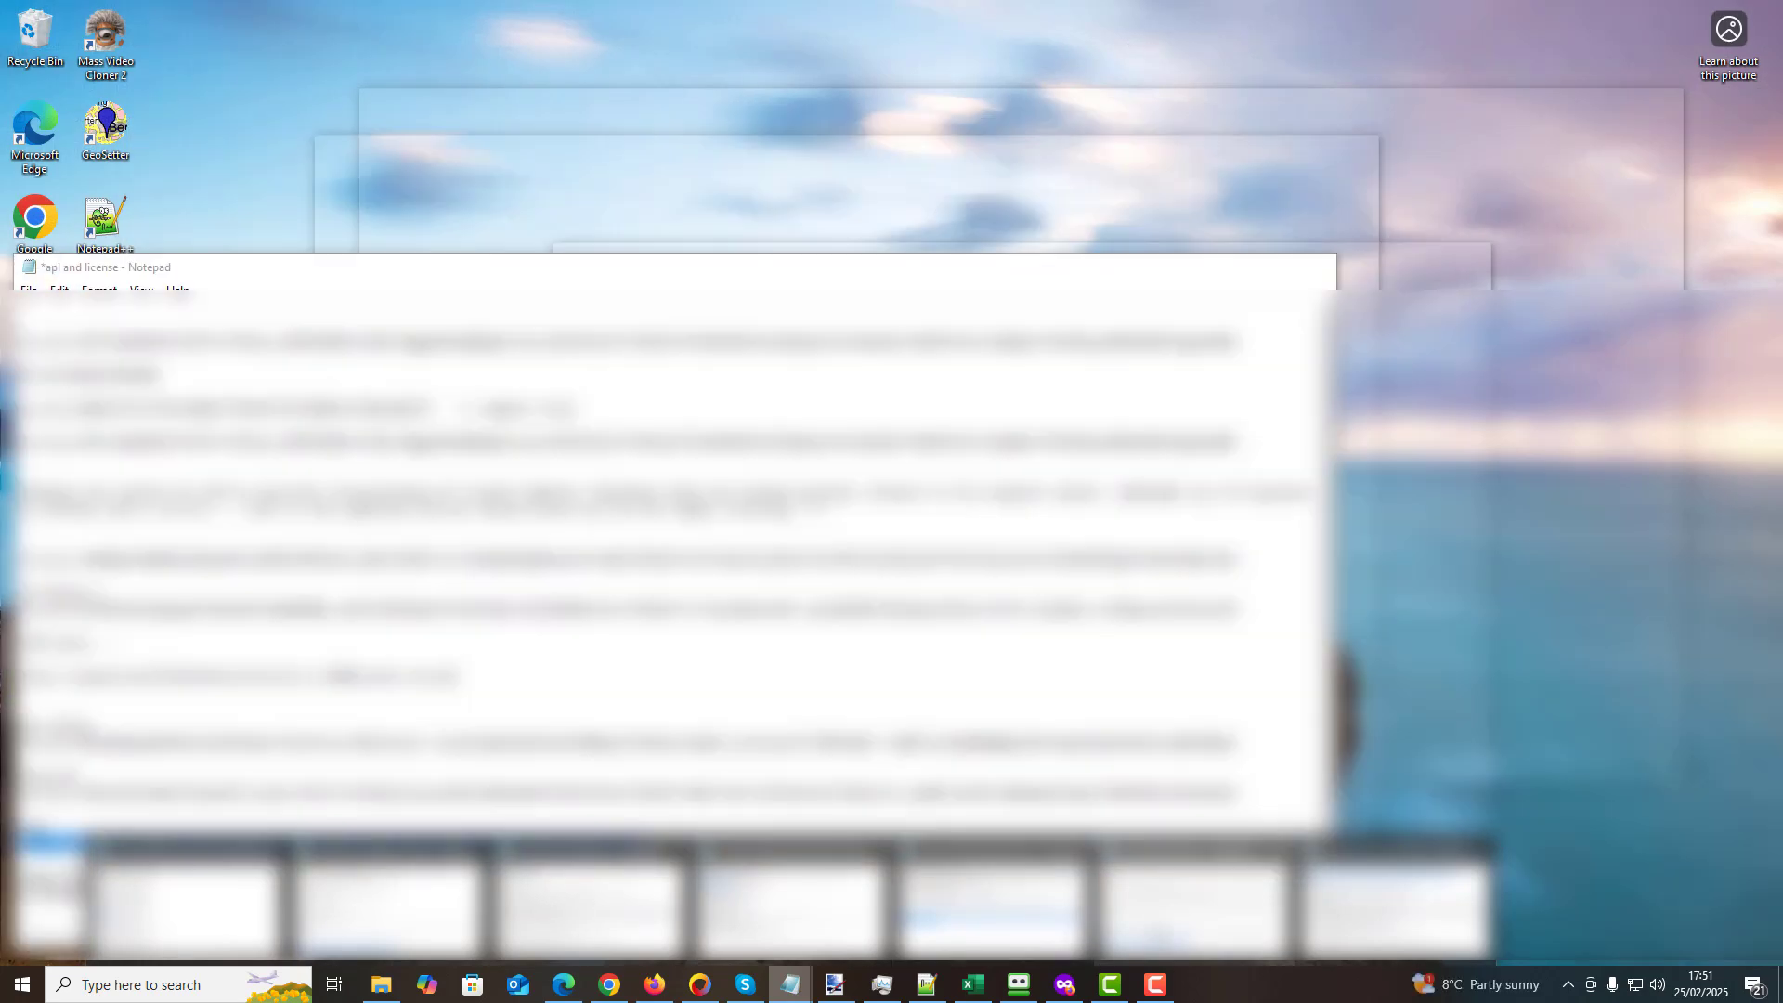
click(1014, 956)
drag(1238, 743, 18, 743)
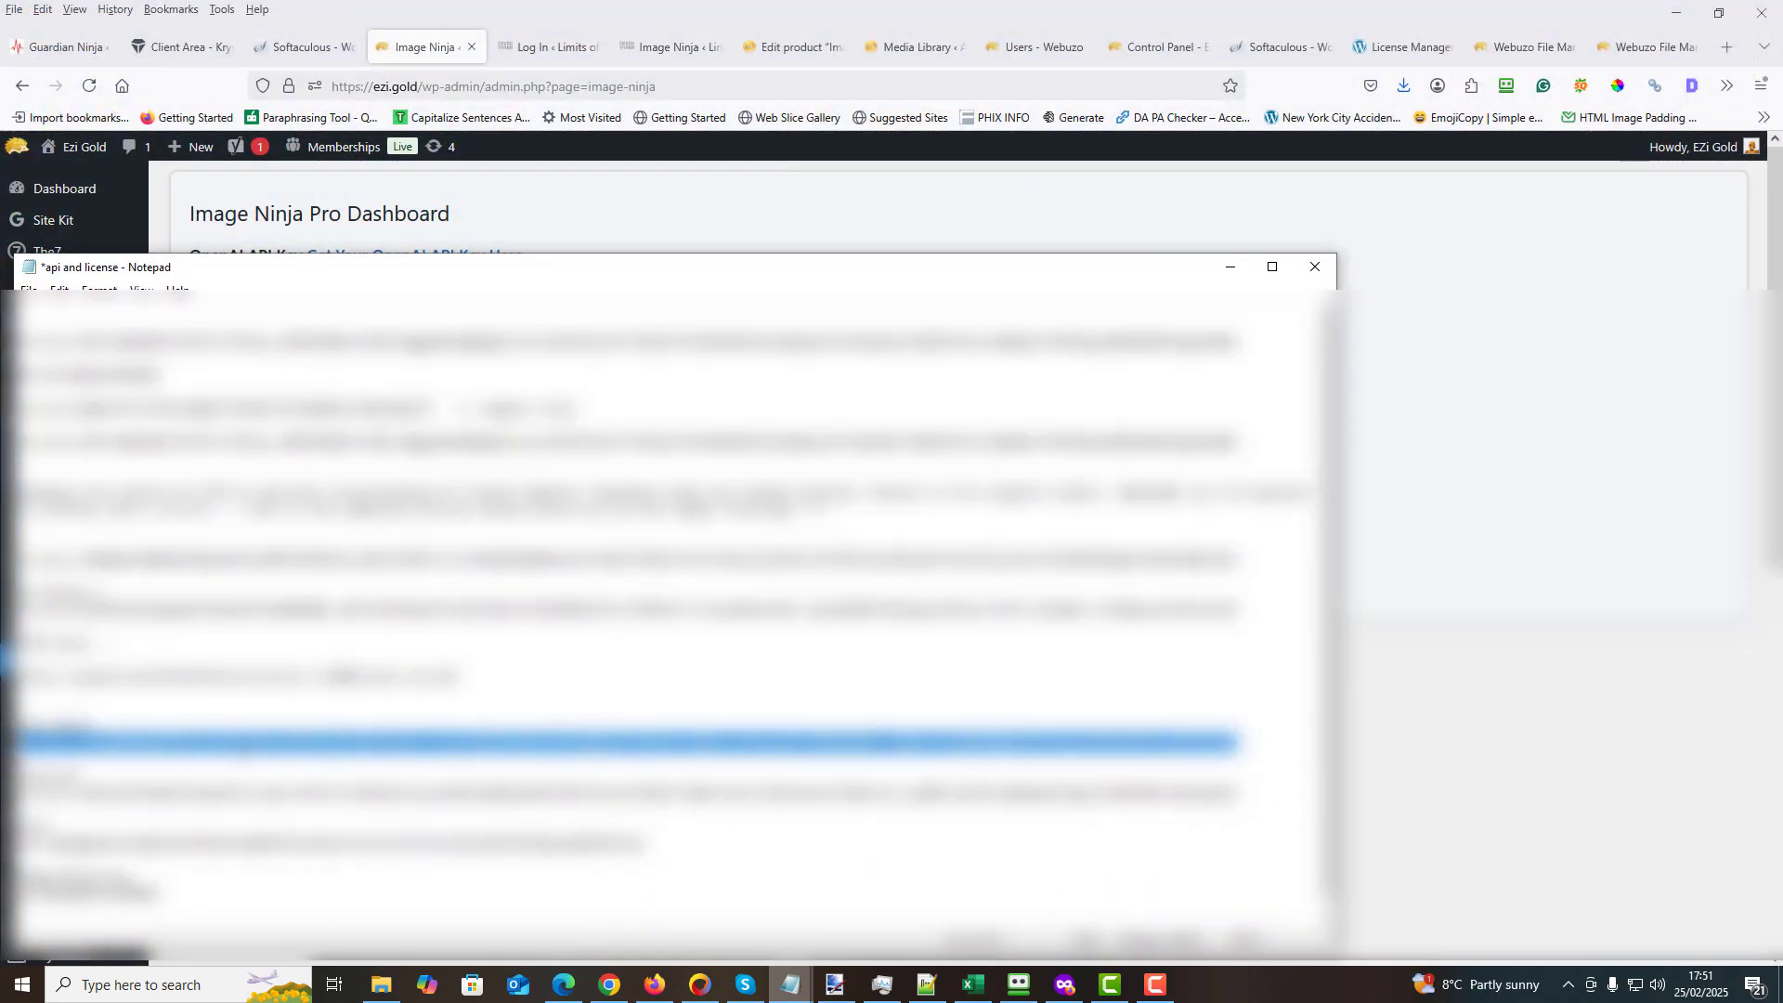
right_click(249, 743)
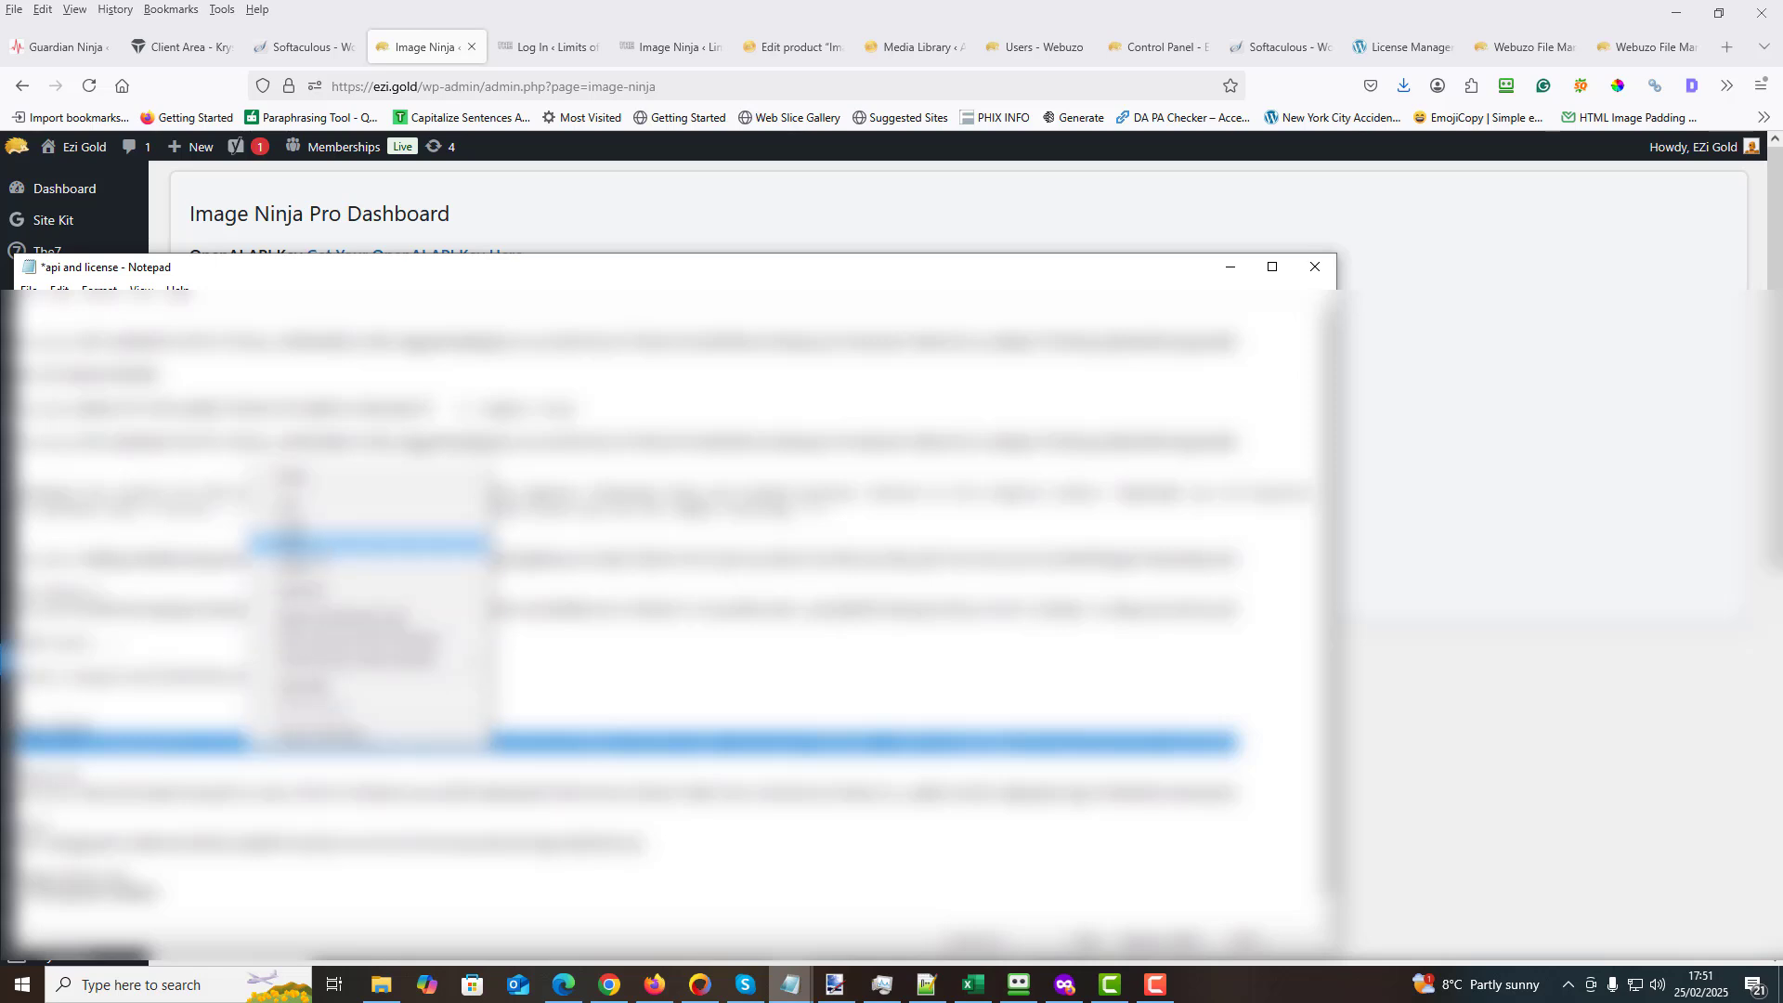
click(293, 524)
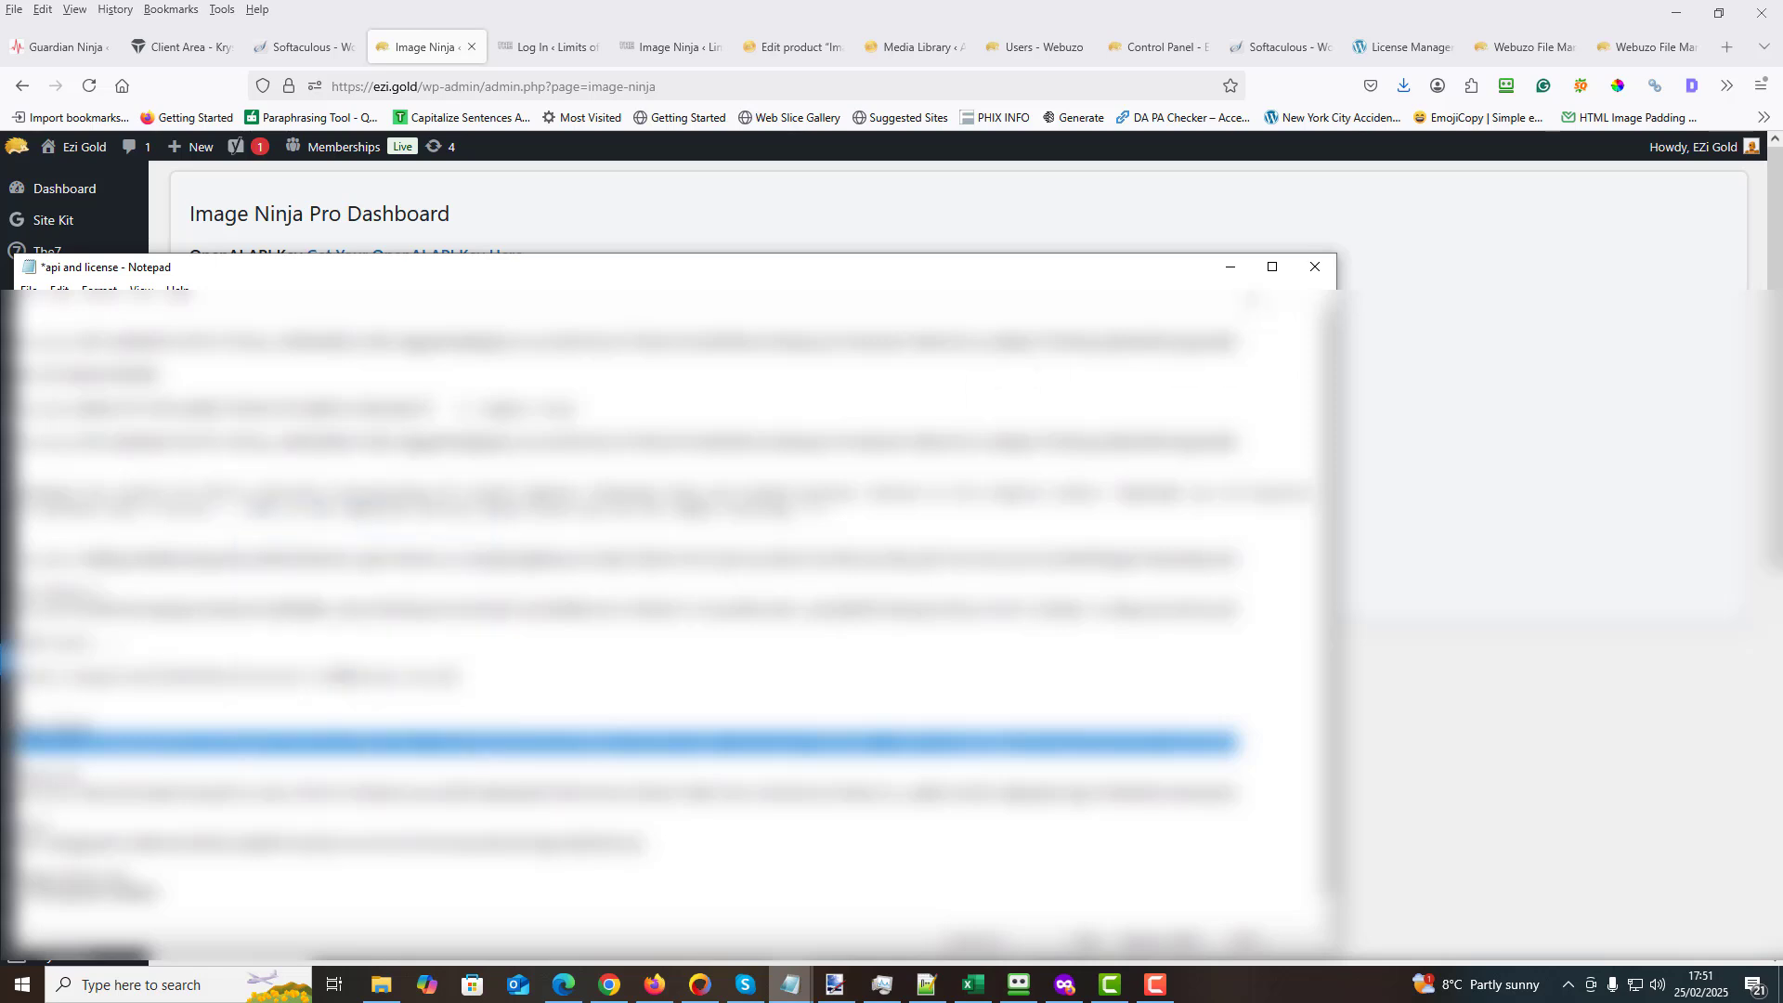
click(1230, 267)
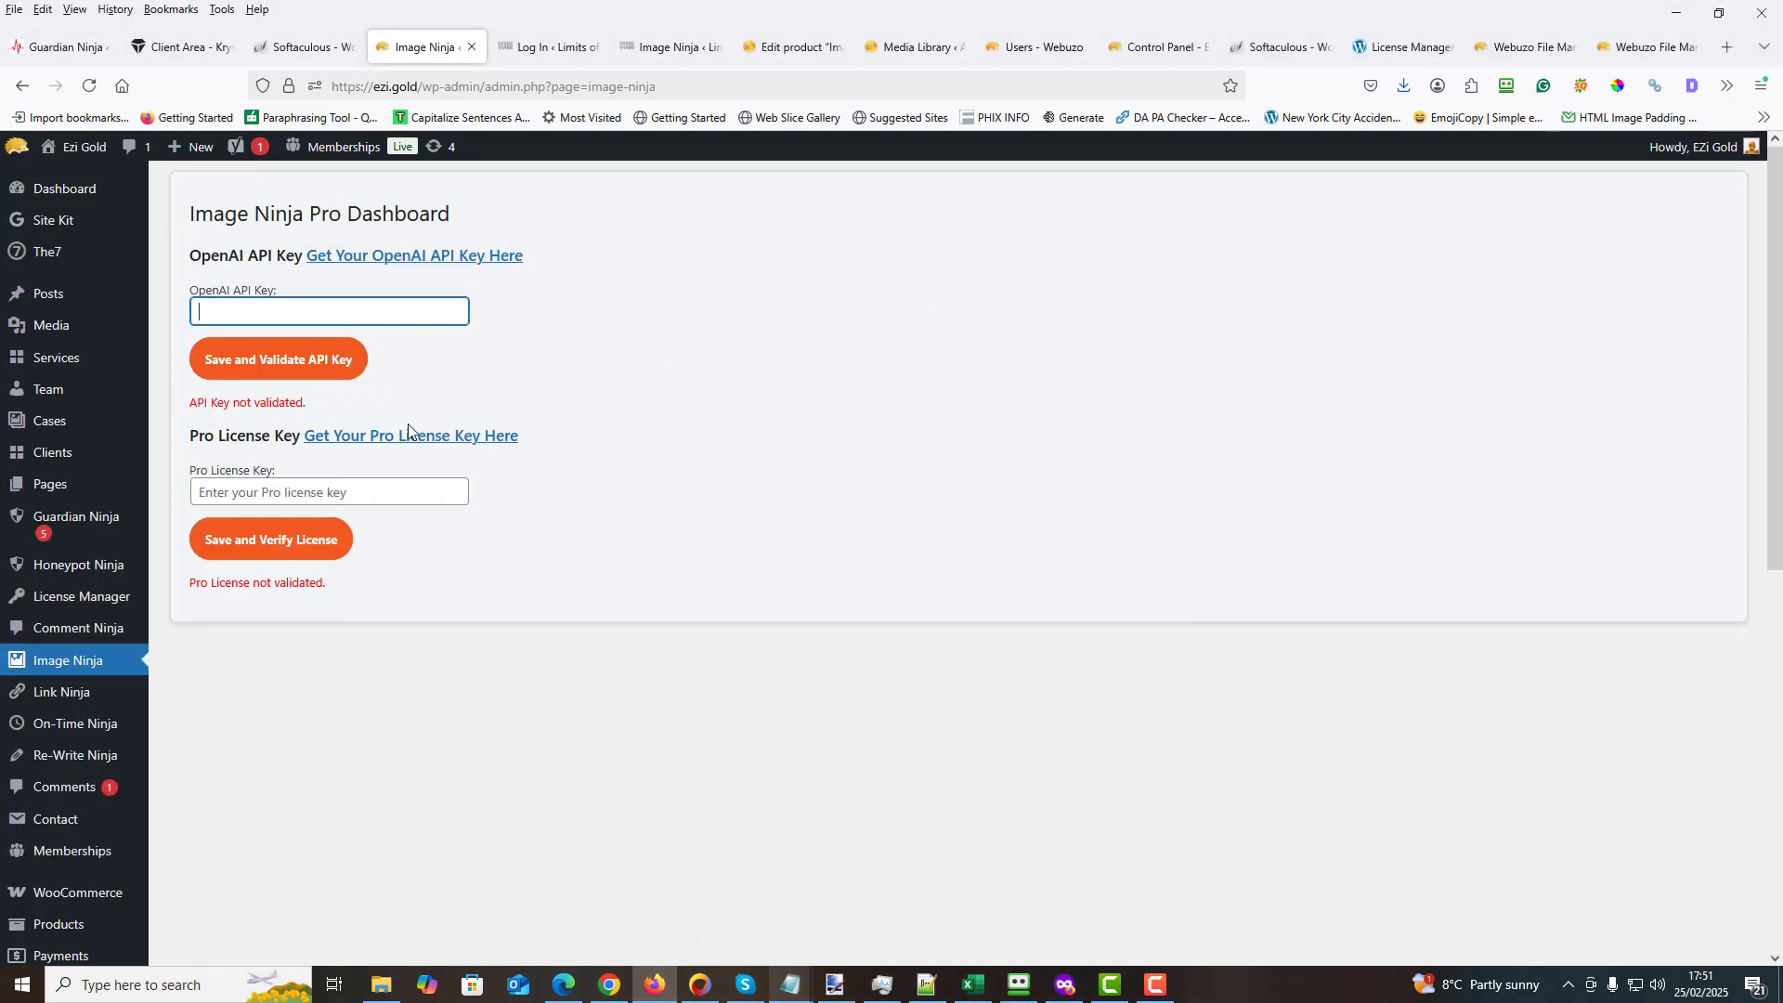
- Paste the API key into the OpenAI API Key field, then save and validate it
right_click(200, 313)
click(231, 449)
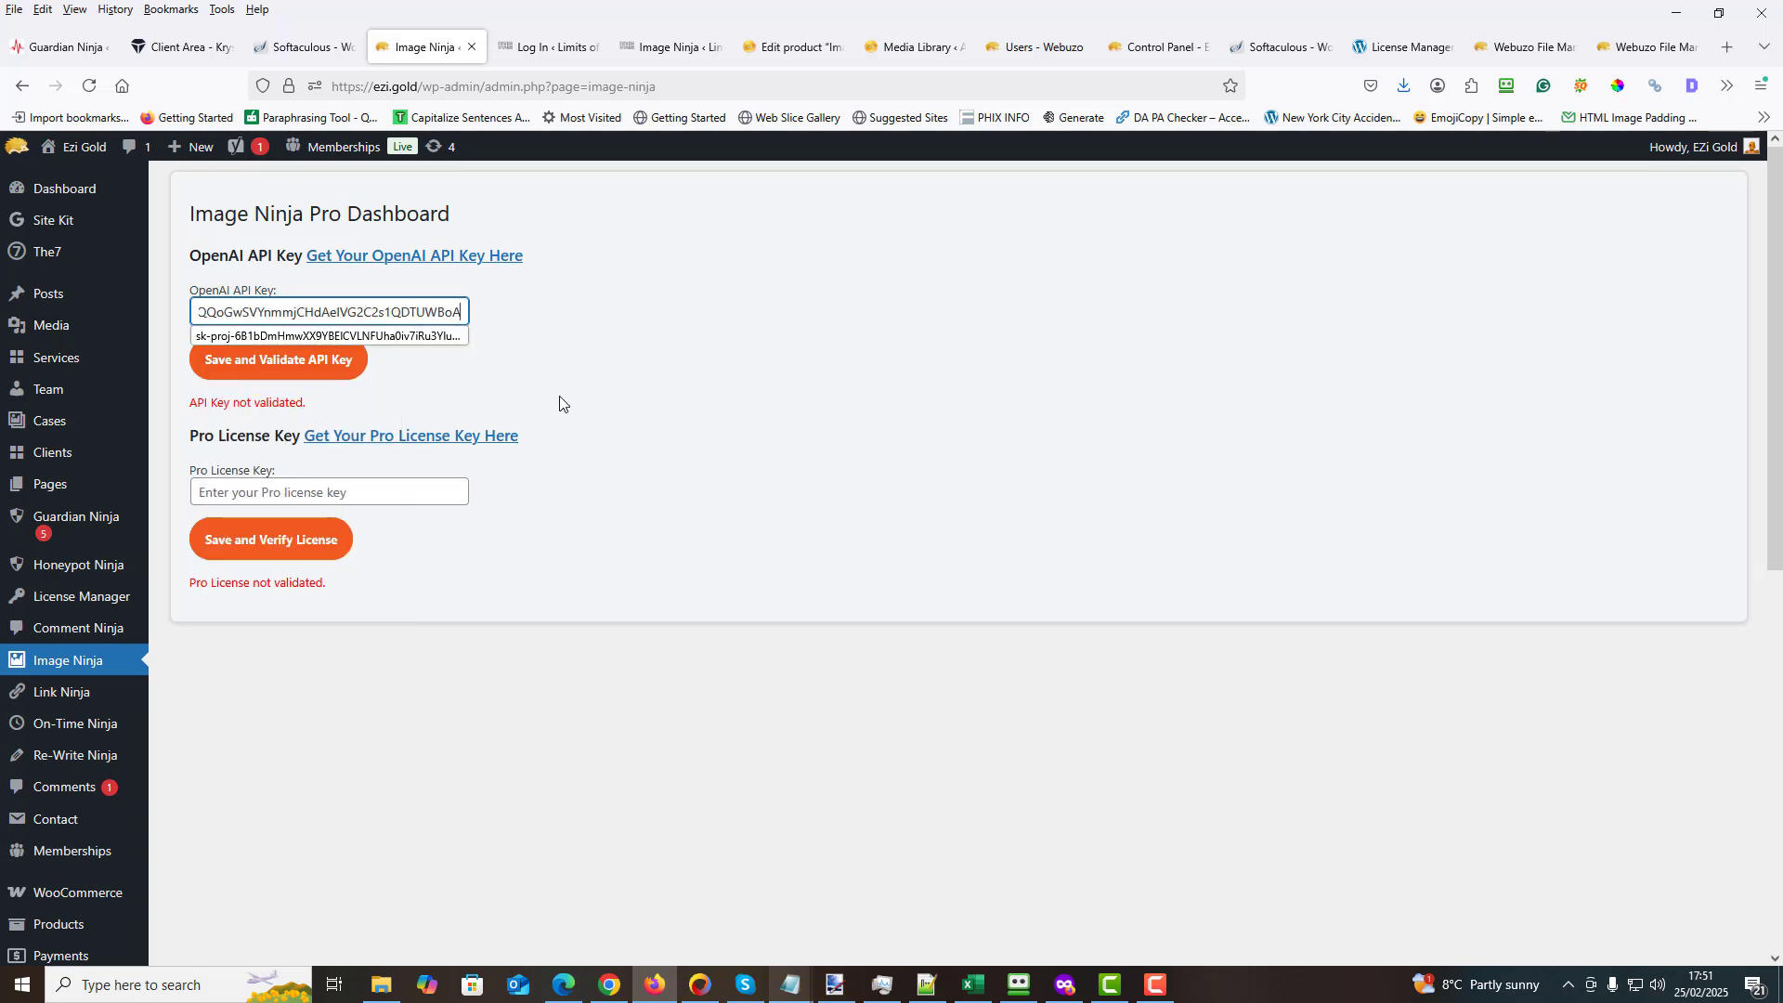
click(312, 371)
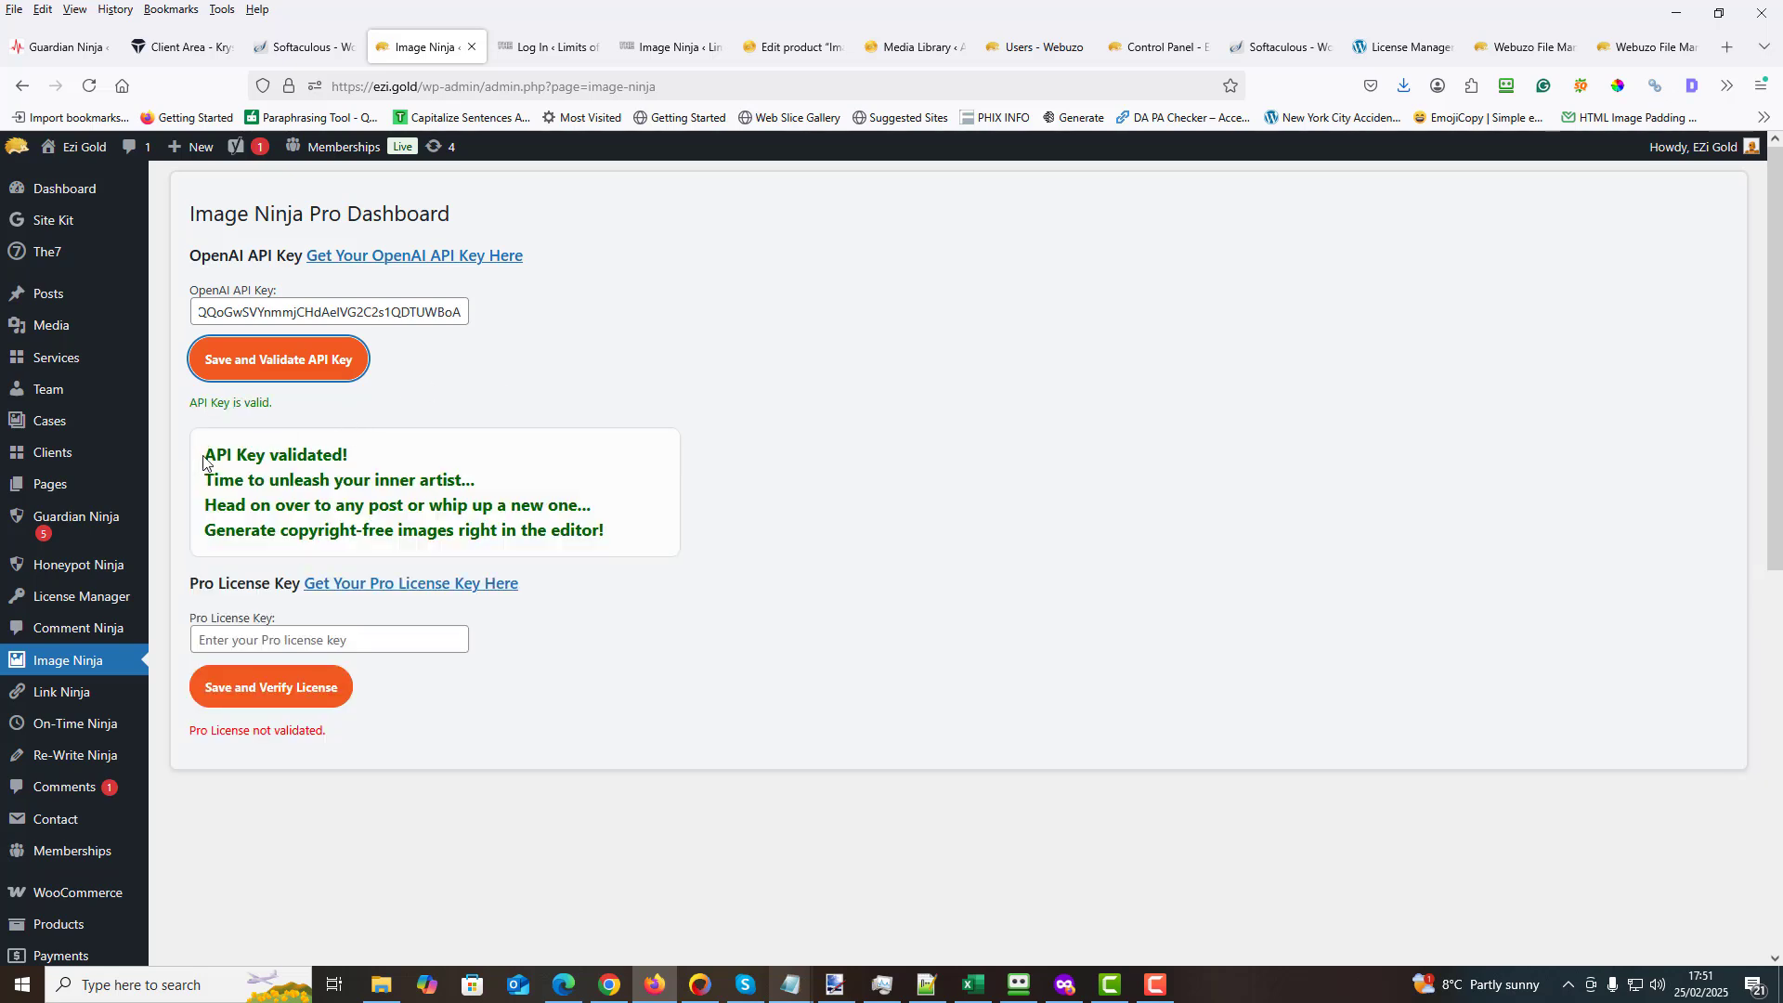
drag(204, 461, 629, 544)
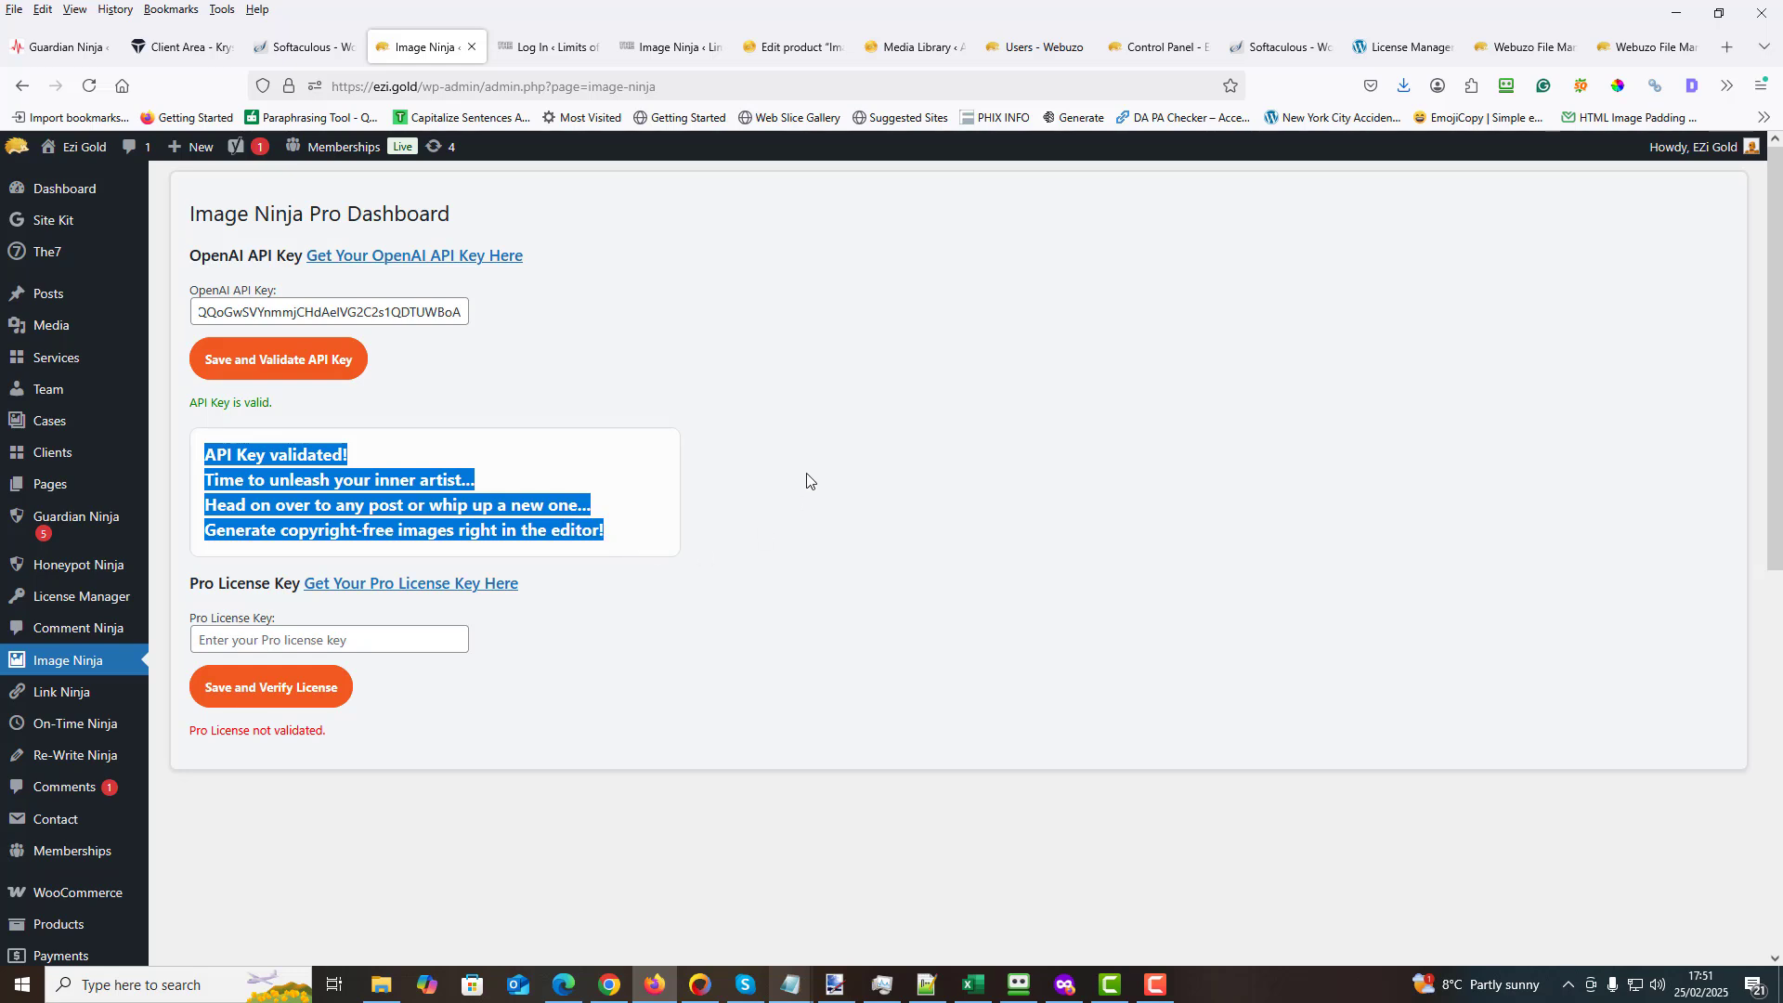
click(800, 397)
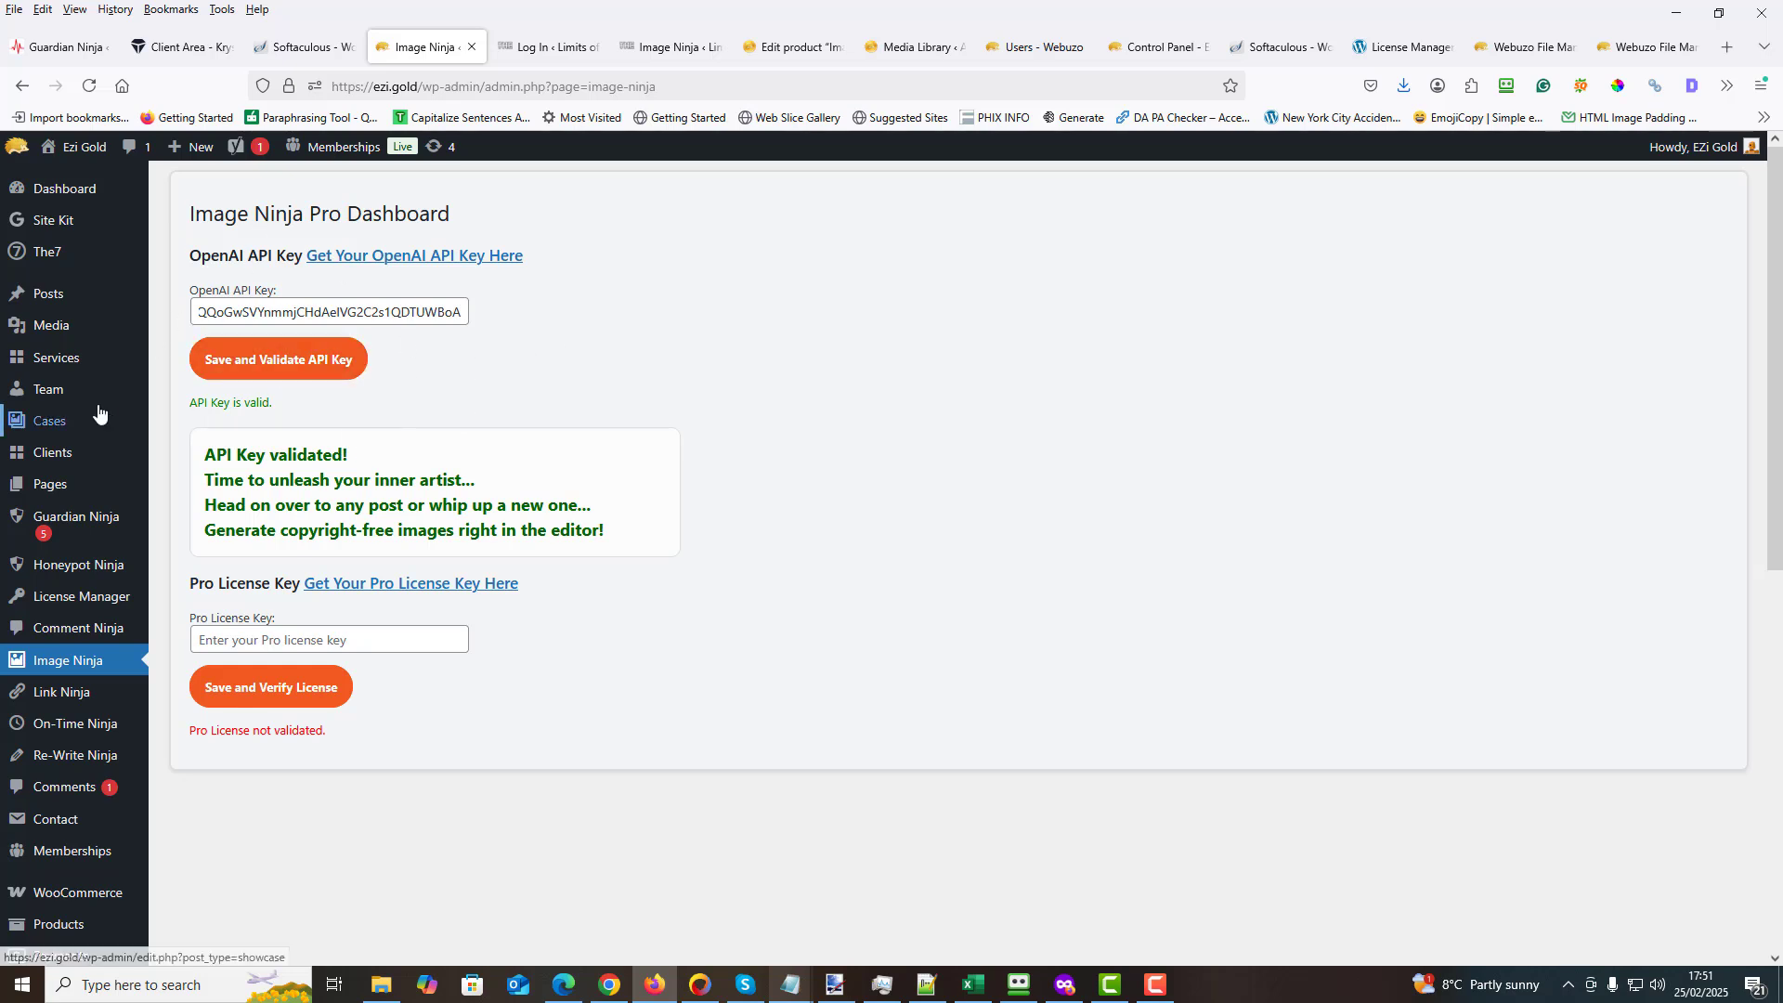
- Open "Interactive Content: Engage Users with Gamification and Quizzes" for editing from the posts list in a new tab, and collapse its Require Membership box
right_click(73, 301)
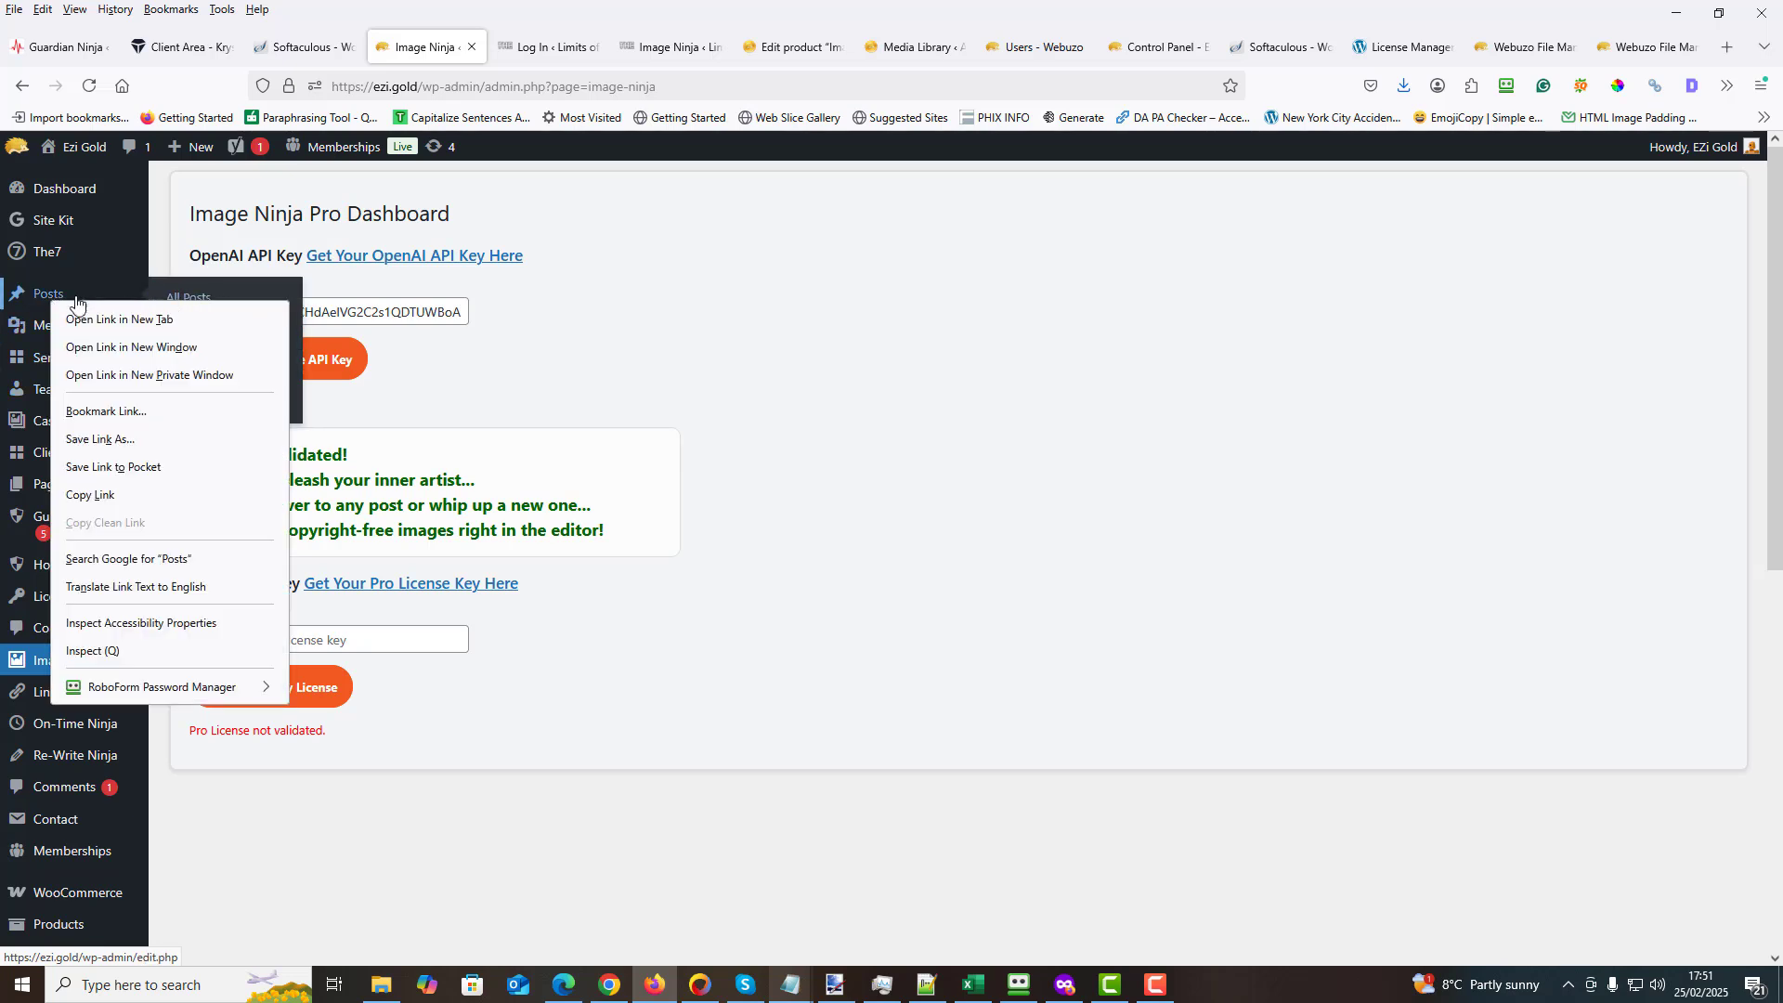
click(77, 319)
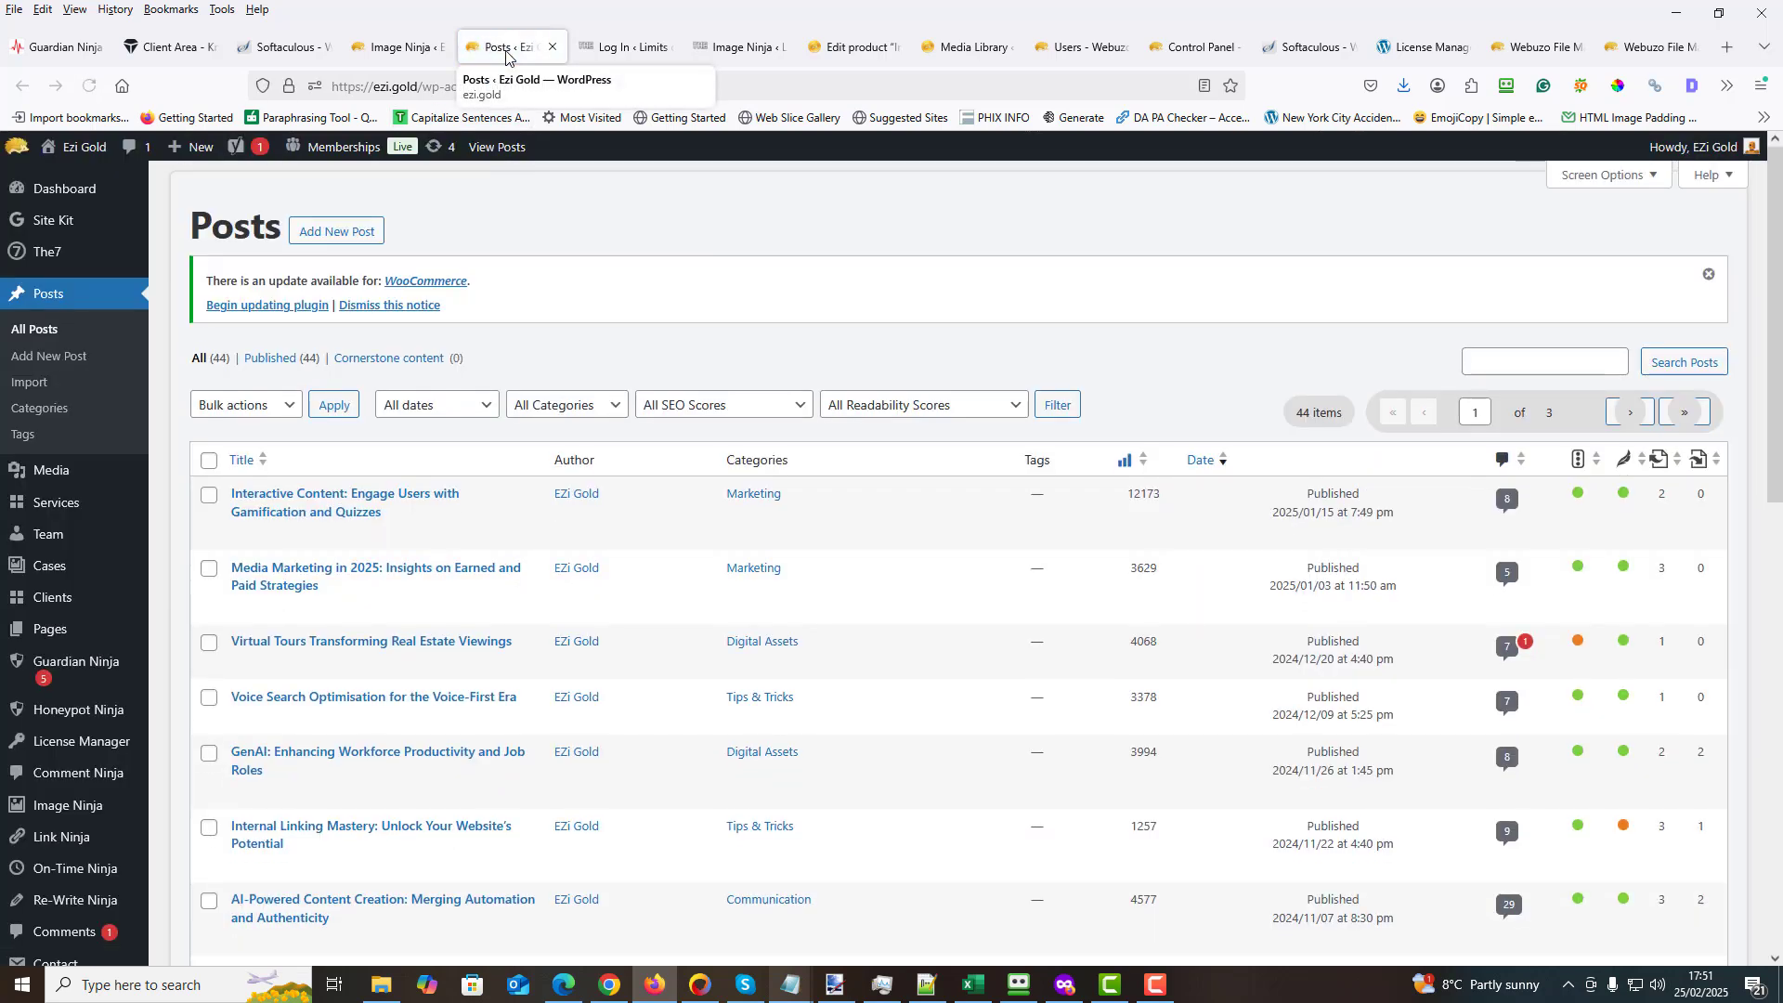
scroll(493, 270, down, 2)
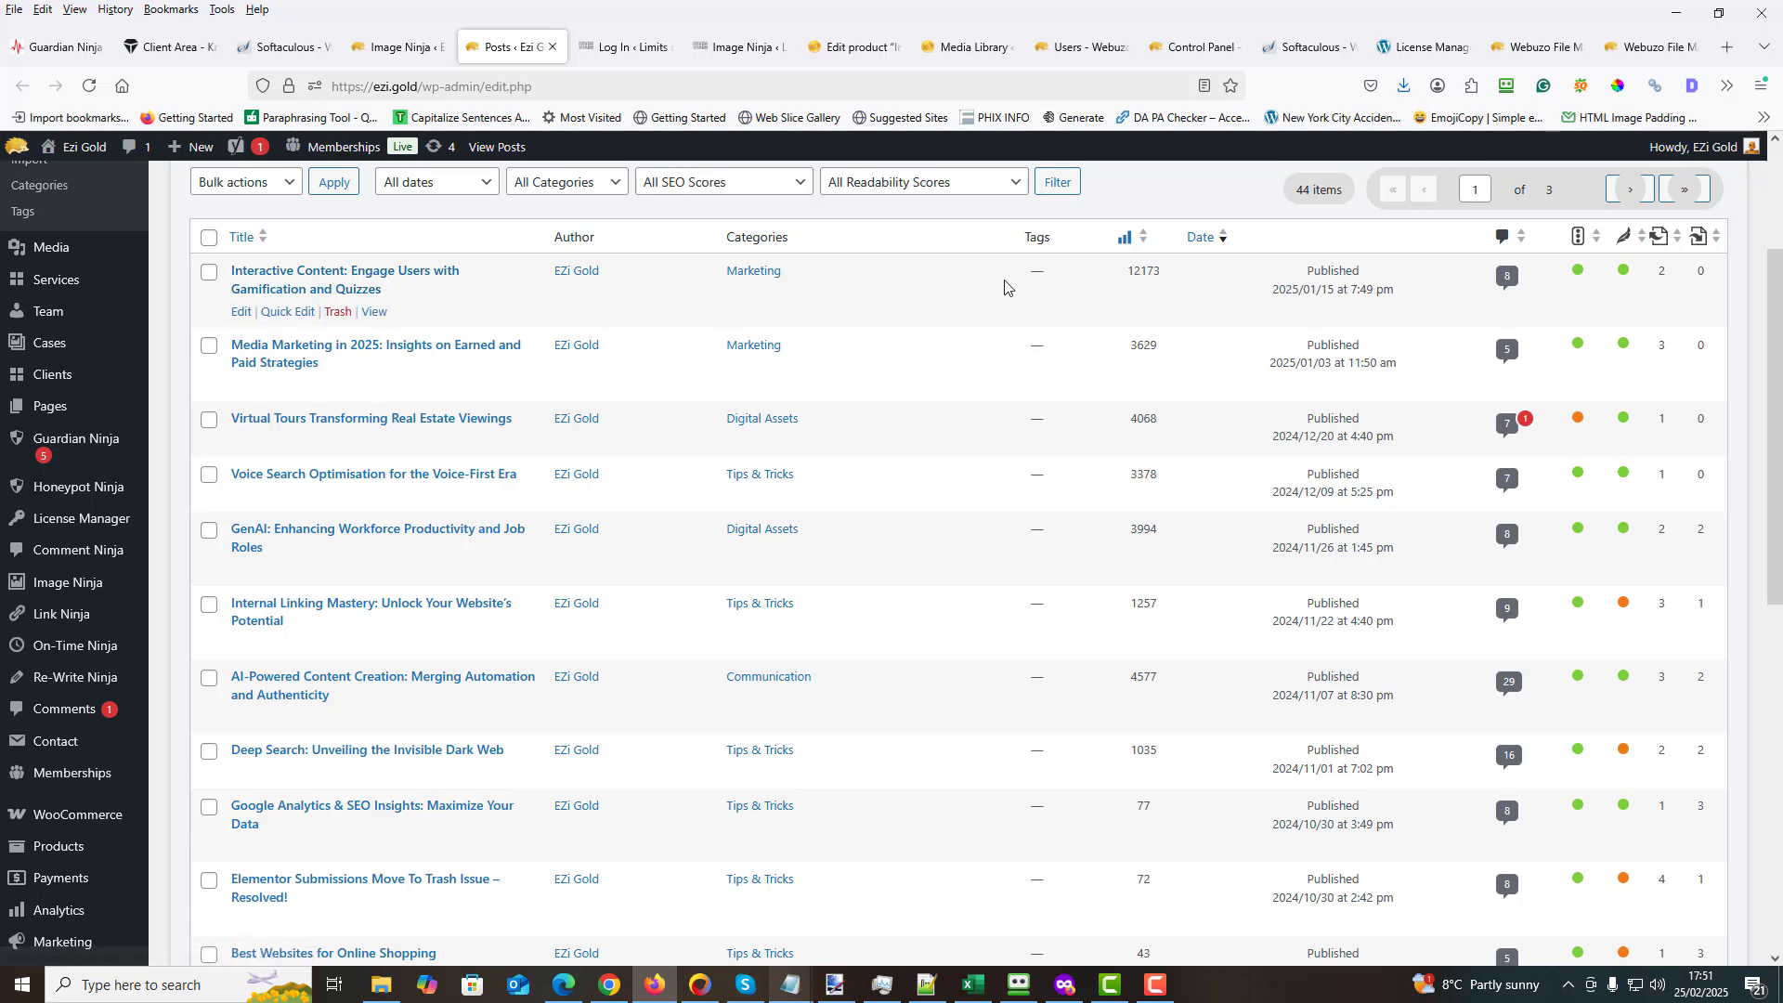
click(396, 281)
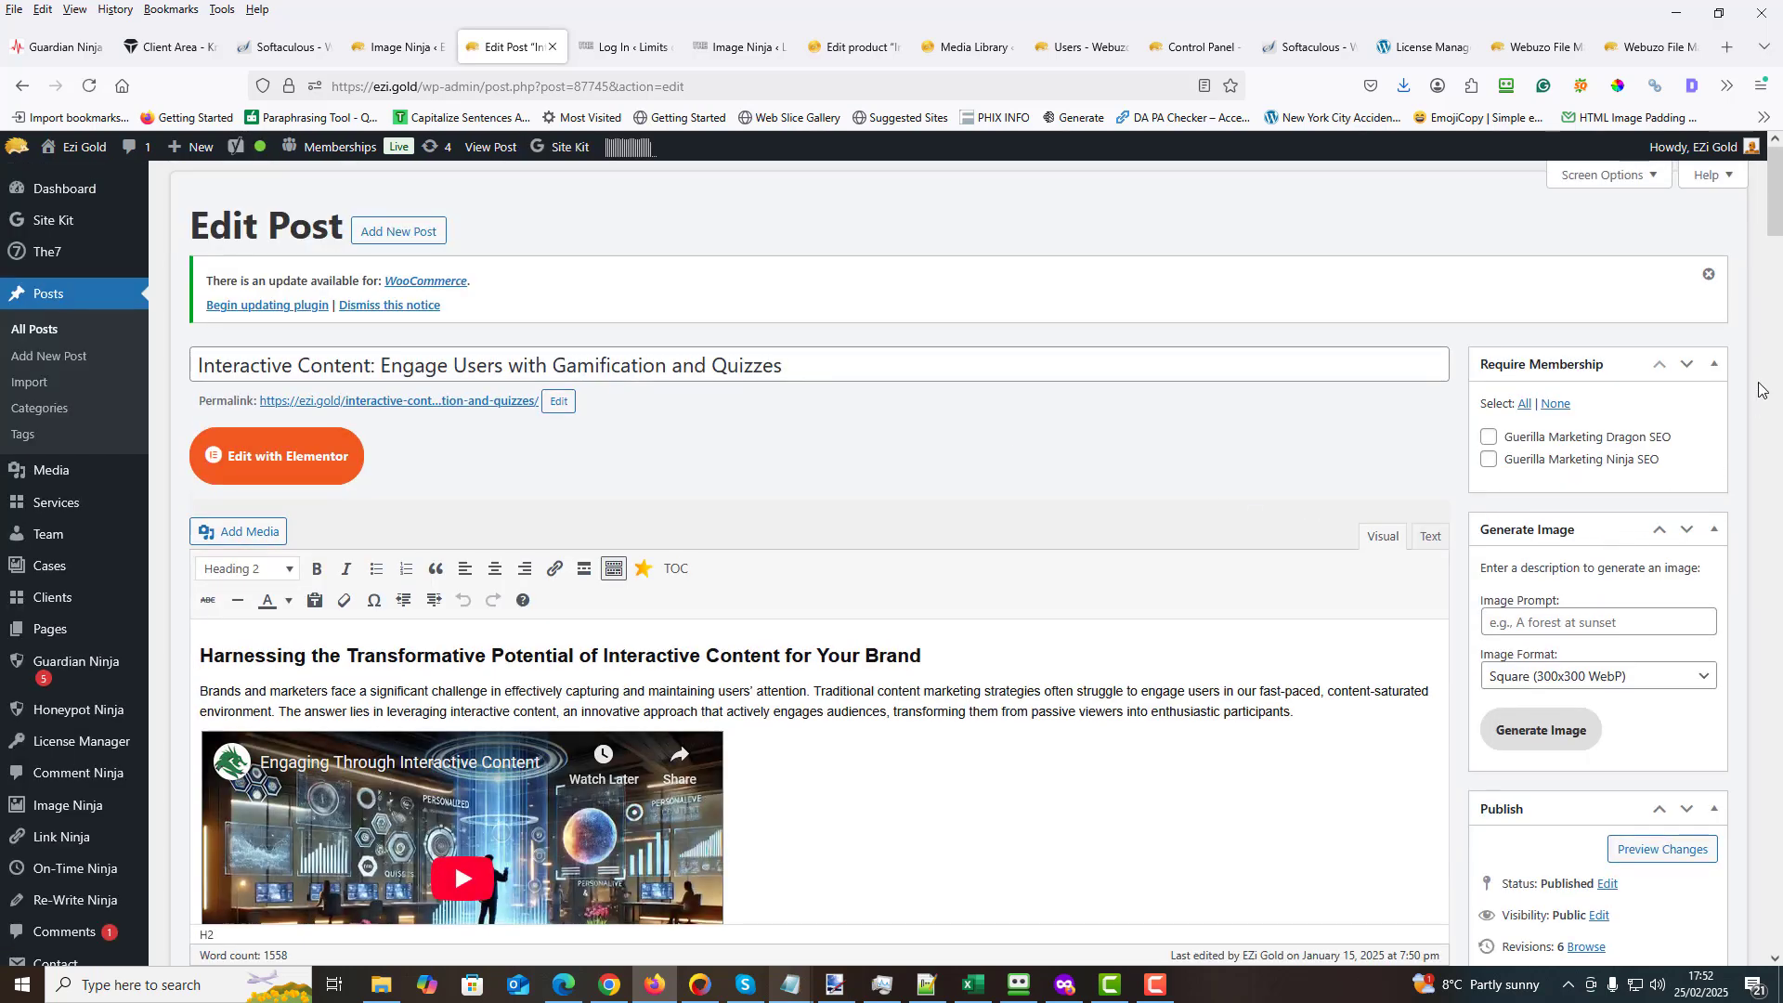
click(1714, 364)
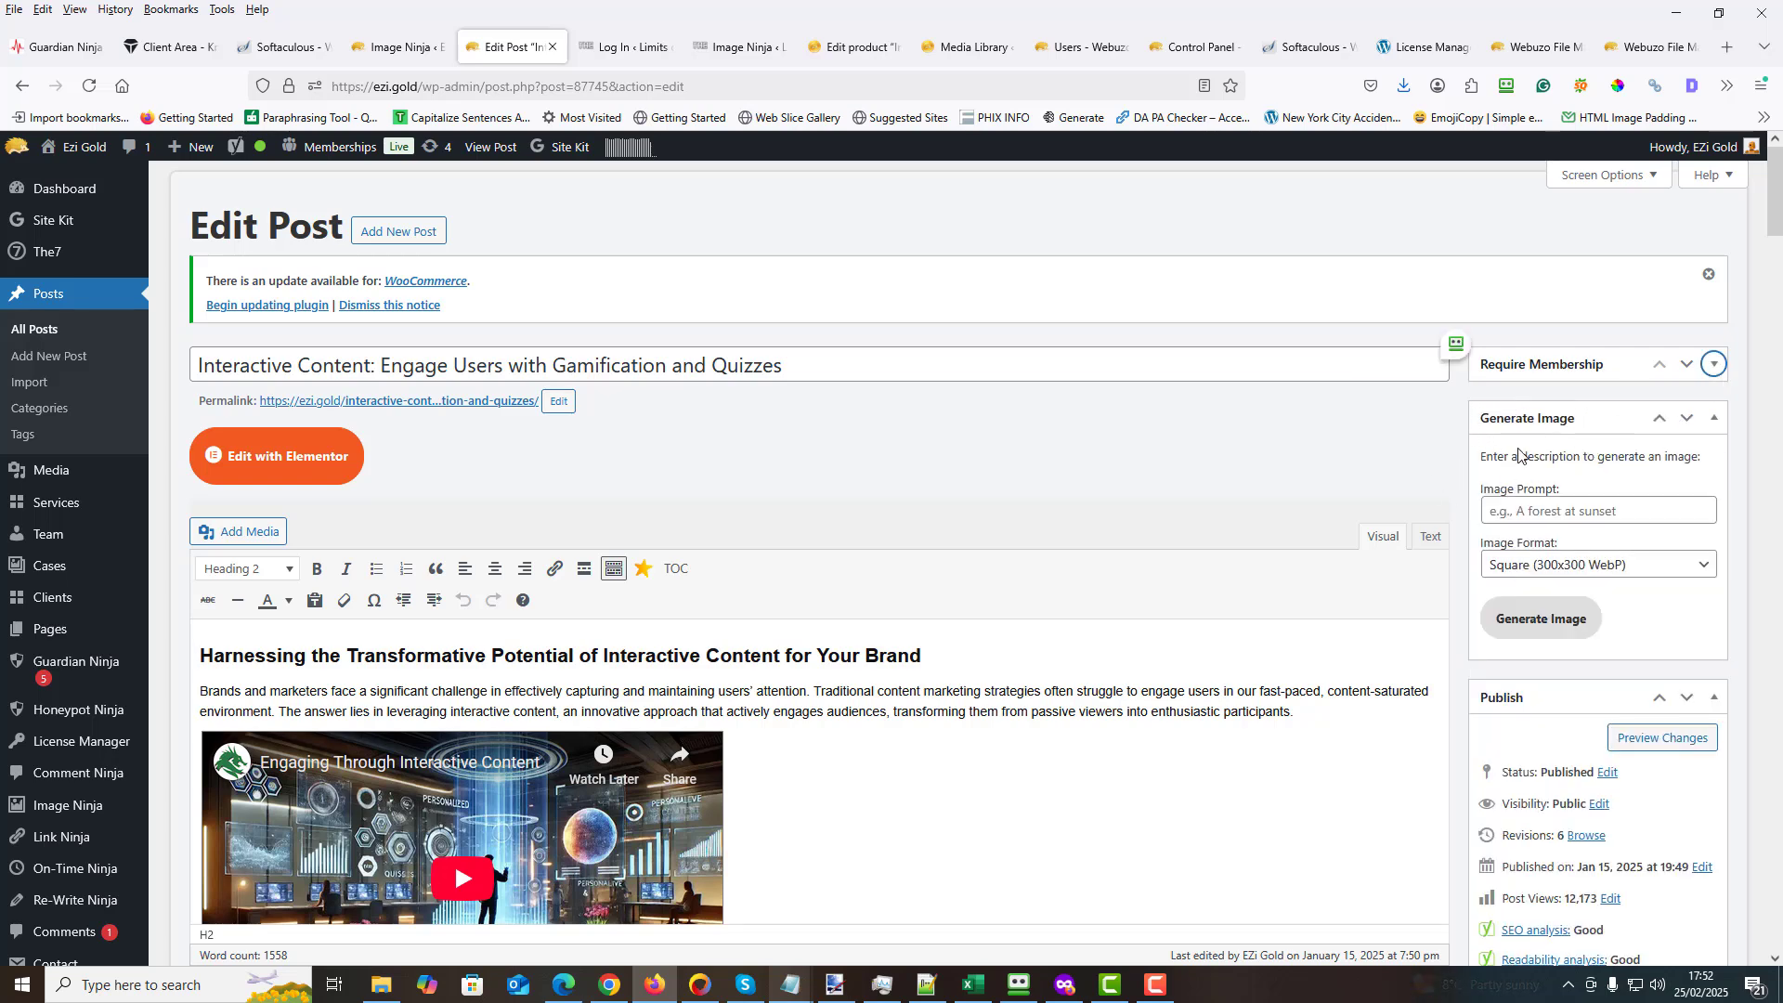
- Examine the Image Format options in the Generate Image box and the existing images throughout the post
scroll(1369, 465, down, 2)
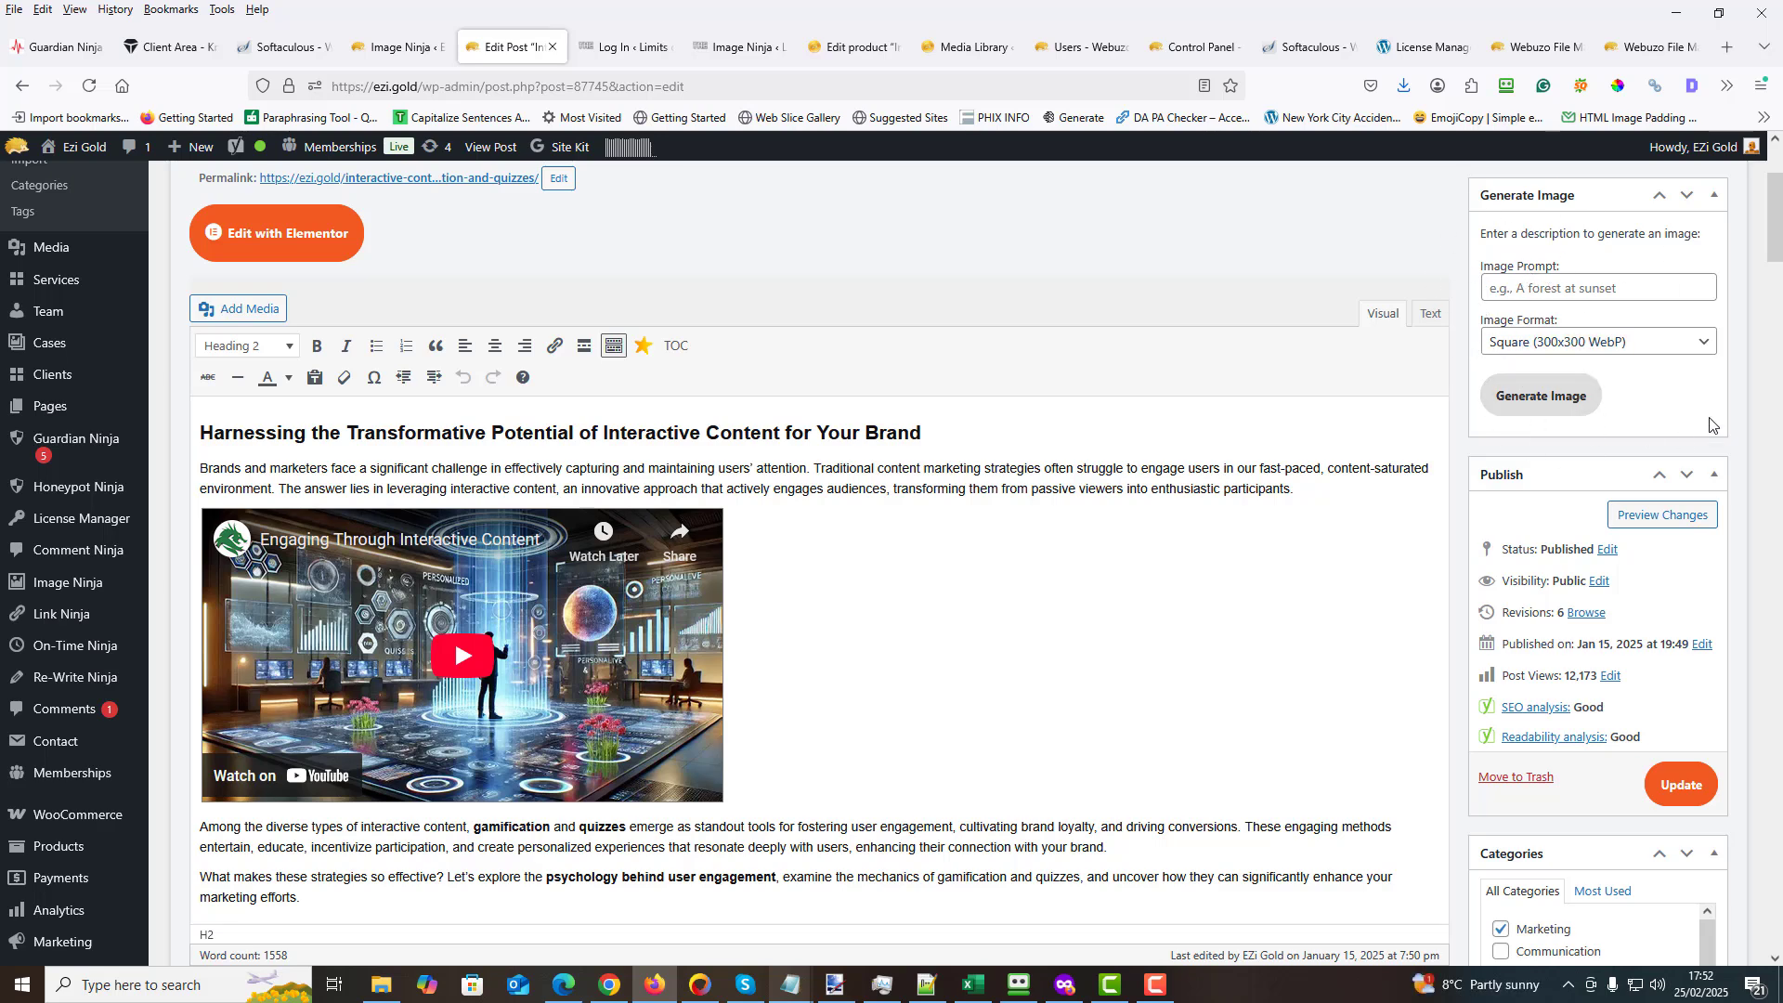
click(1711, 345)
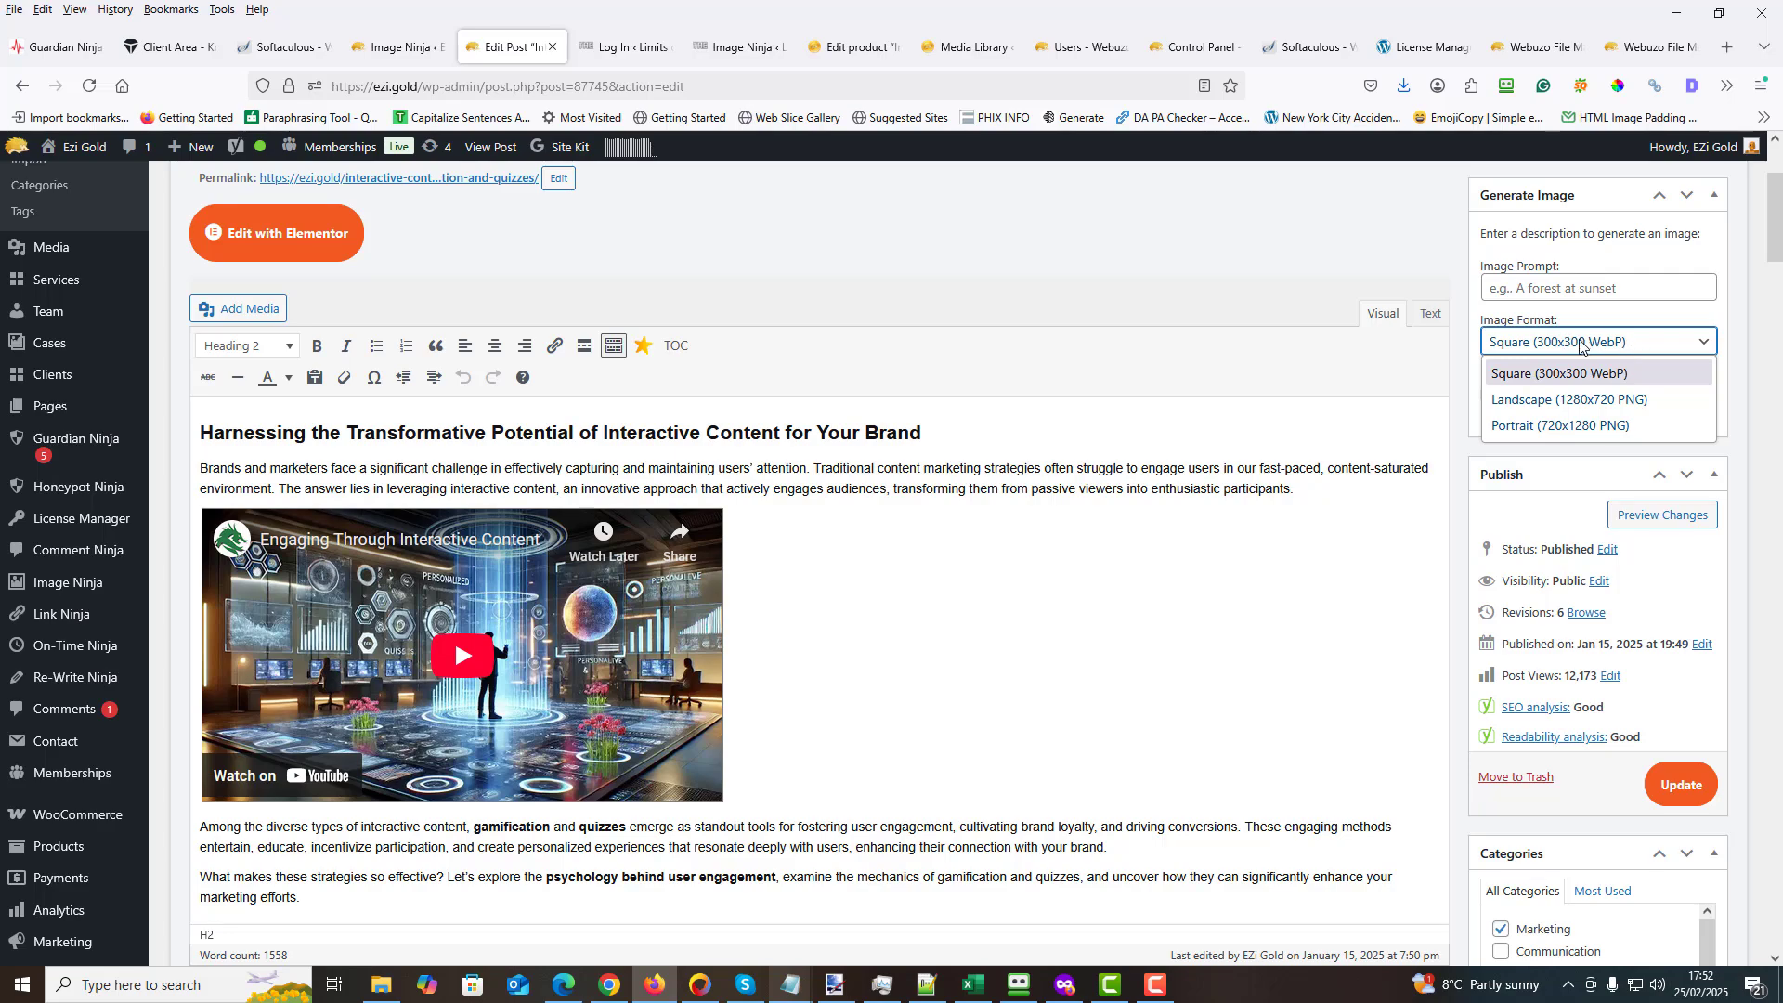
click(815, 617)
scroll(409, 468, down, 5)
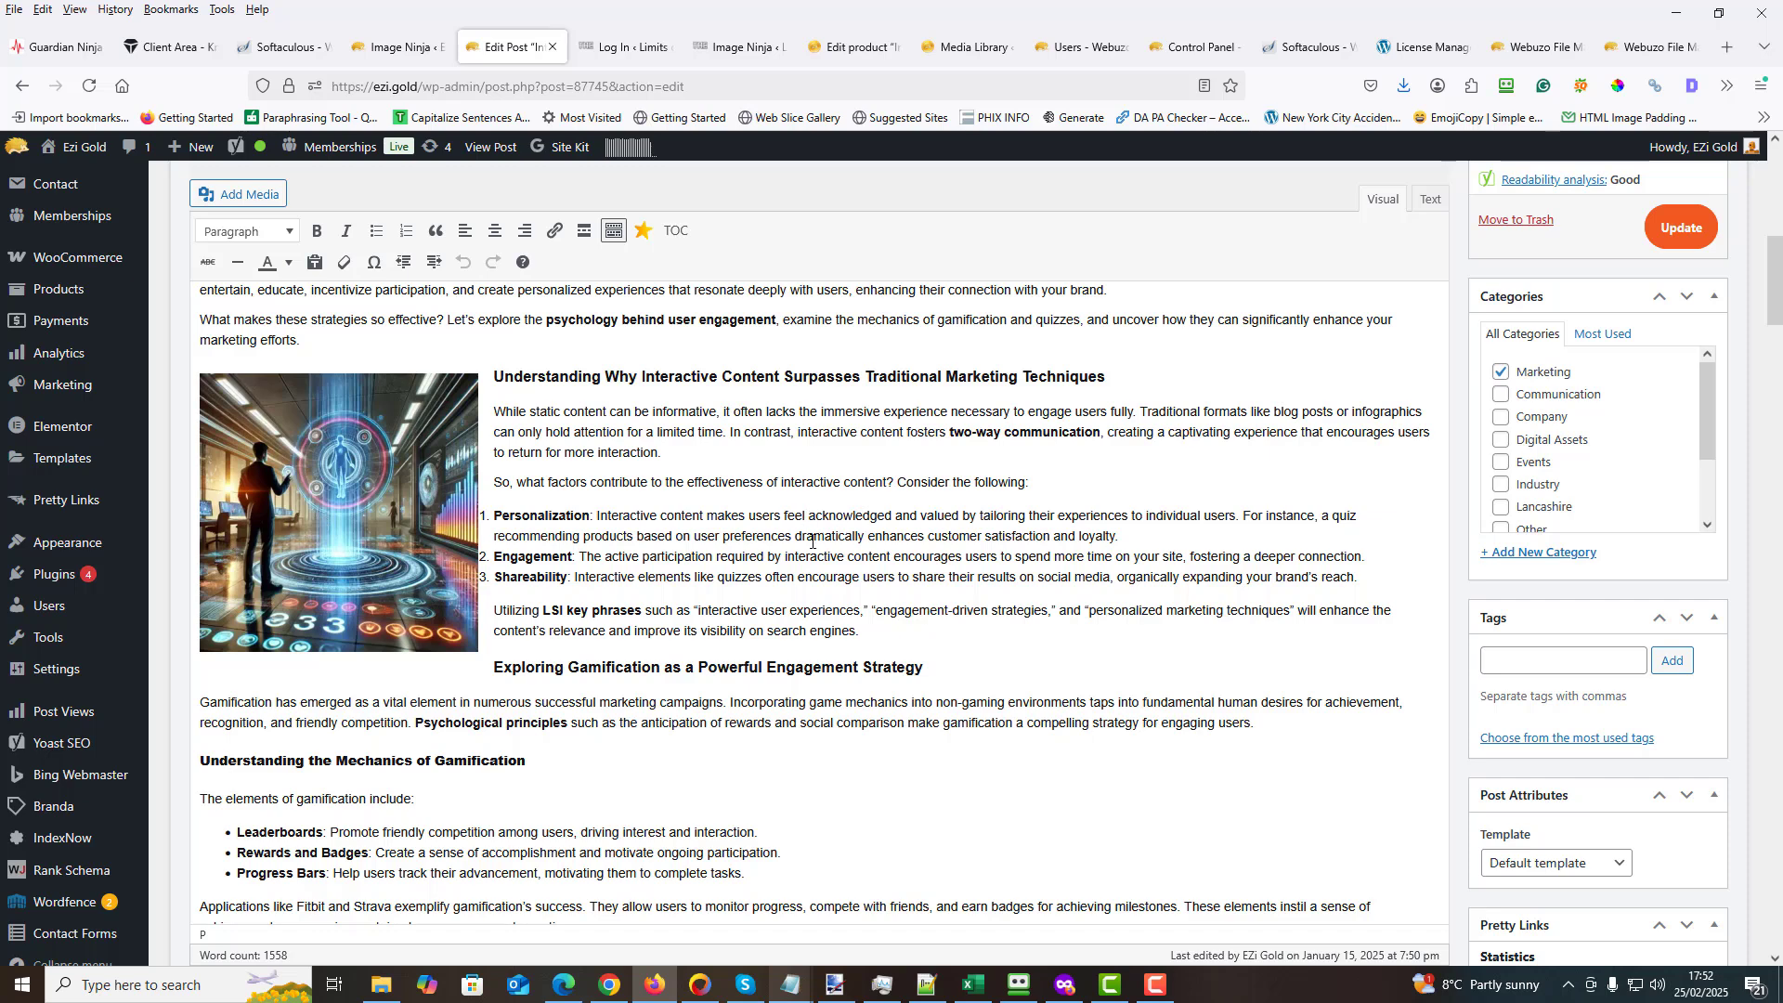
scroll(813, 540, up, 6)
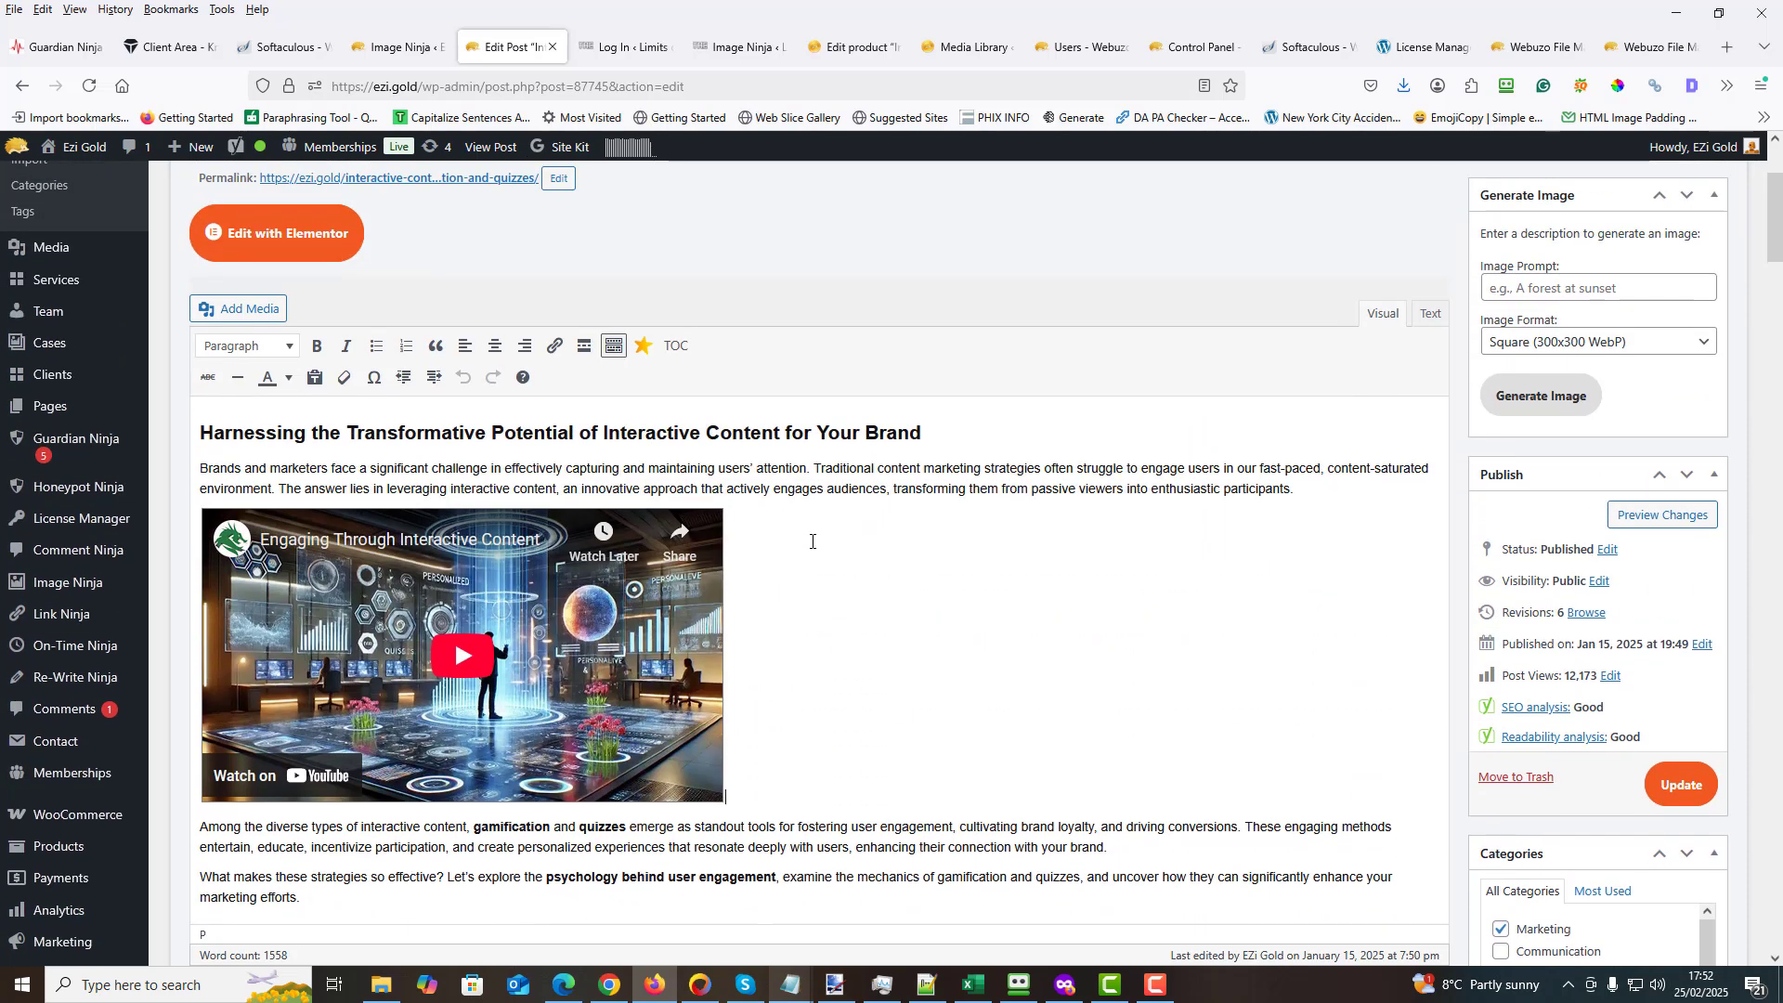
click(1703, 344)
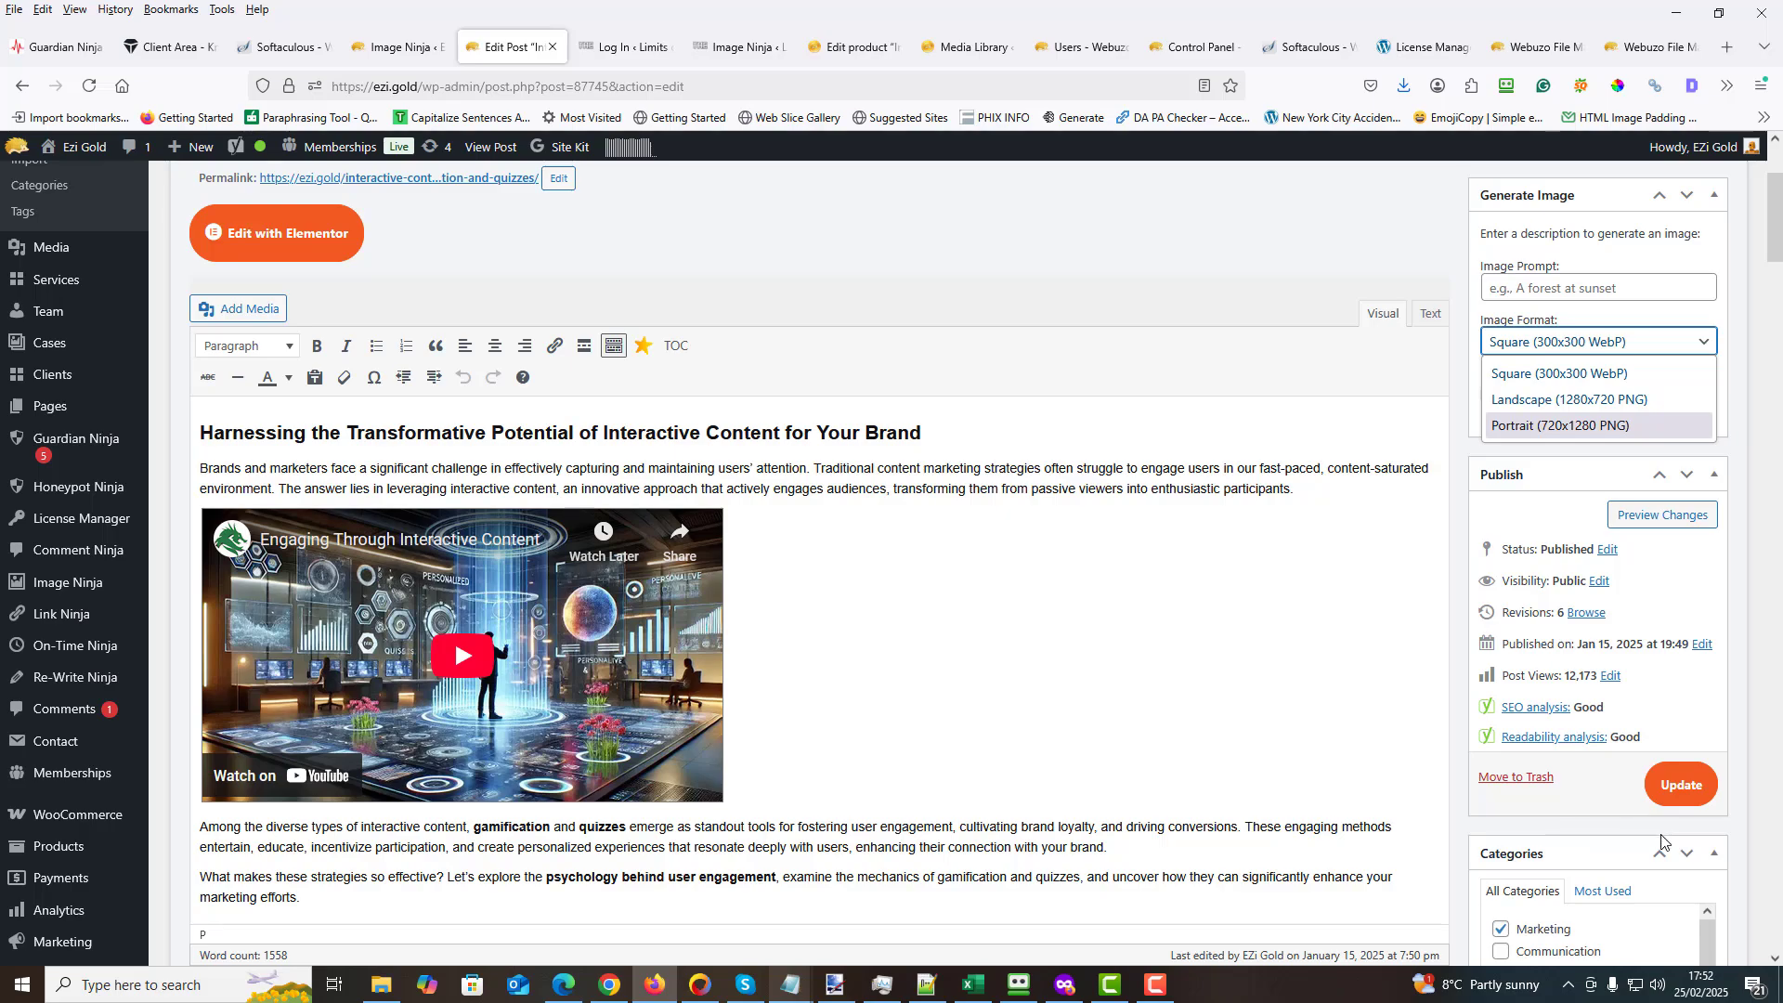
scroll(1755, 216, down, 20)
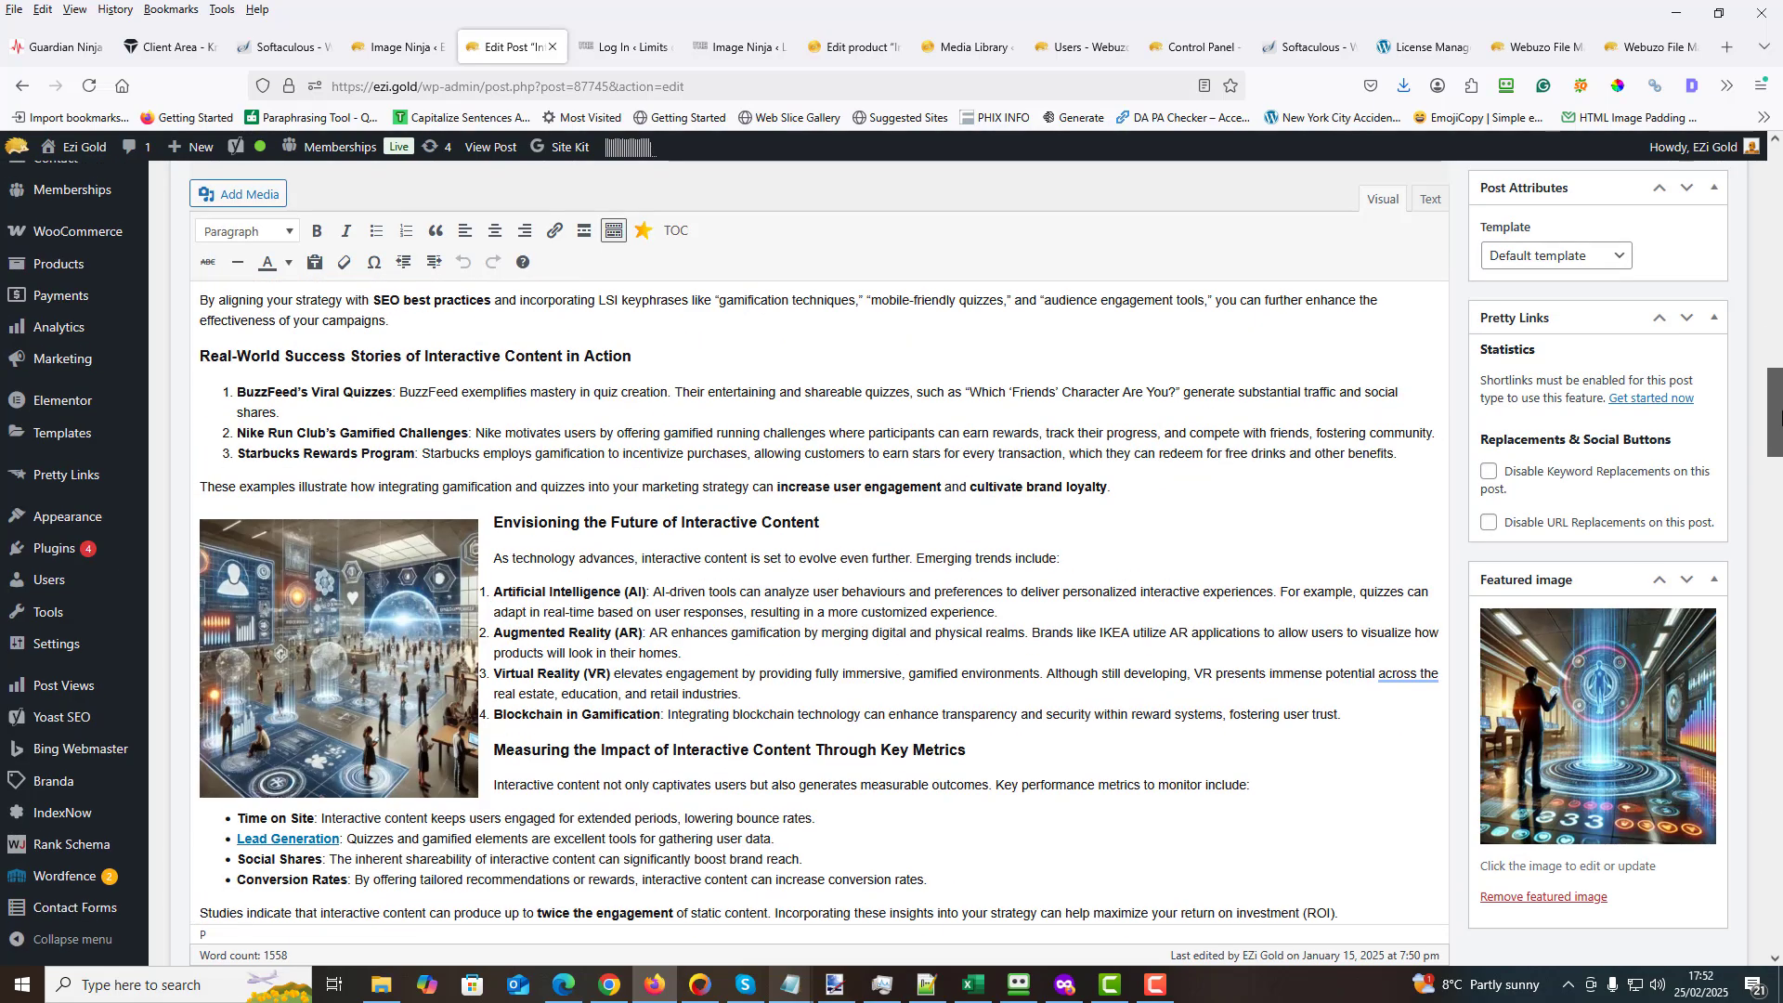
- Check the square, landscape and portrait choices under Image Format in the Generate Image box
scroll(1656, 713, up, 20)
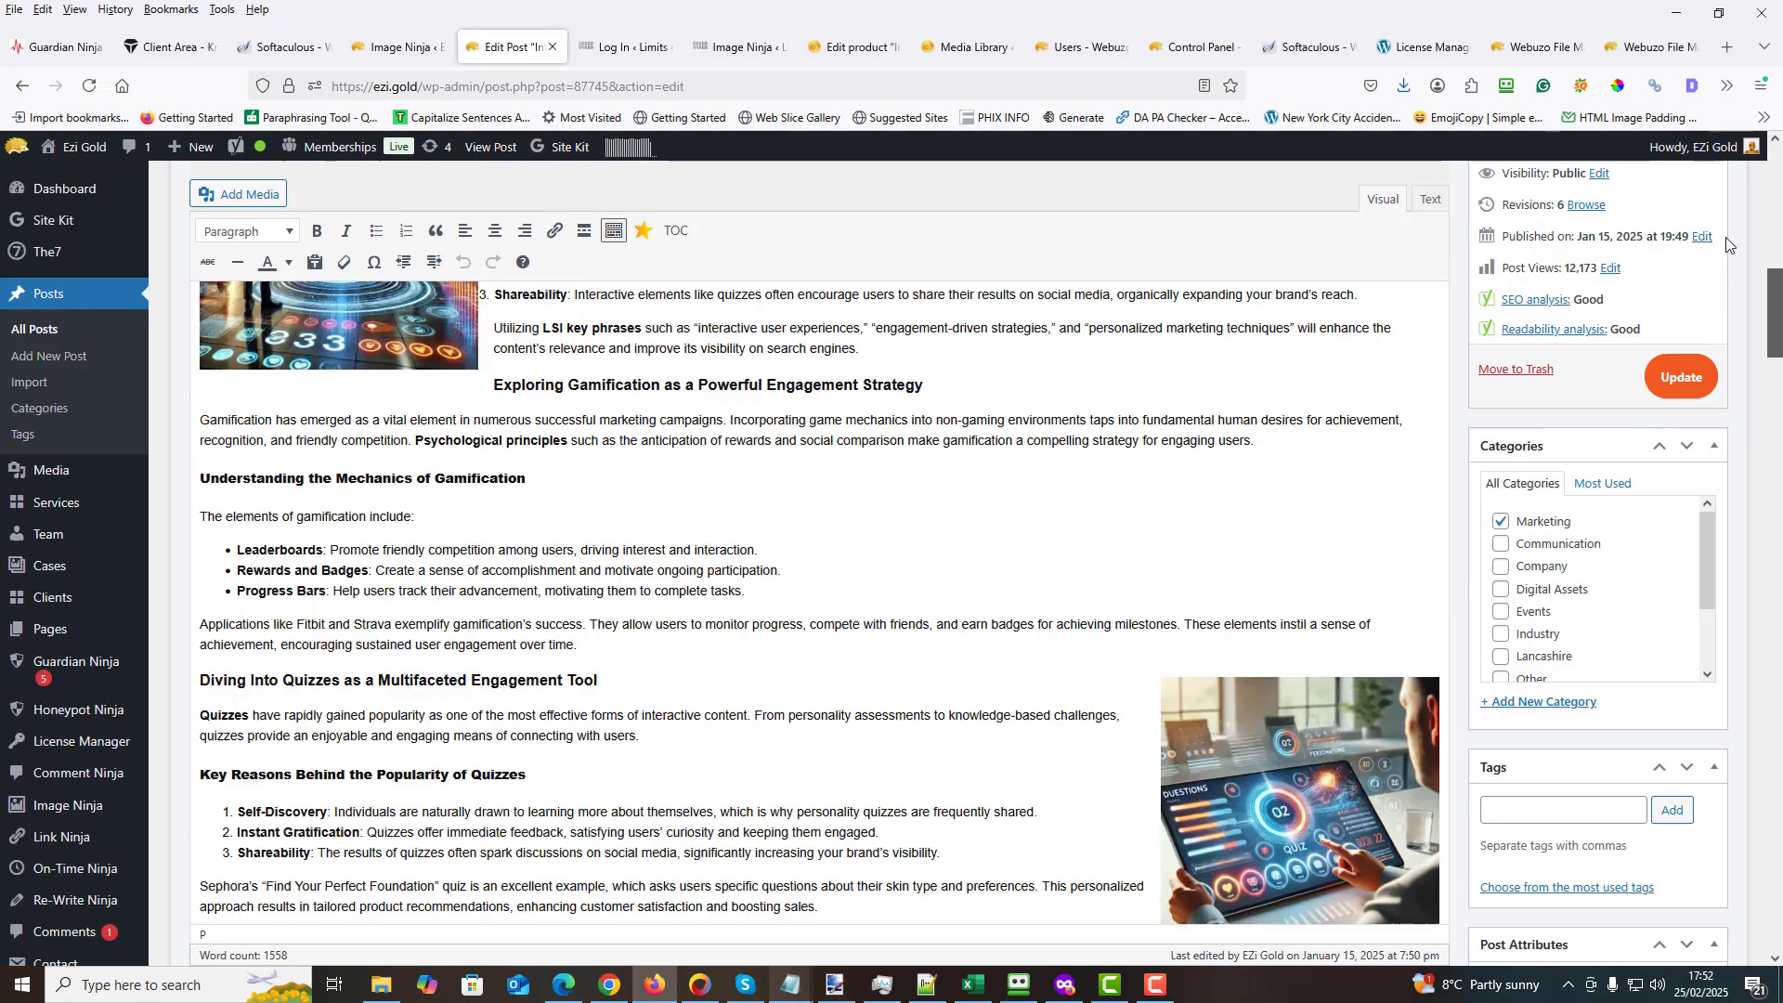
click(1699, 576)
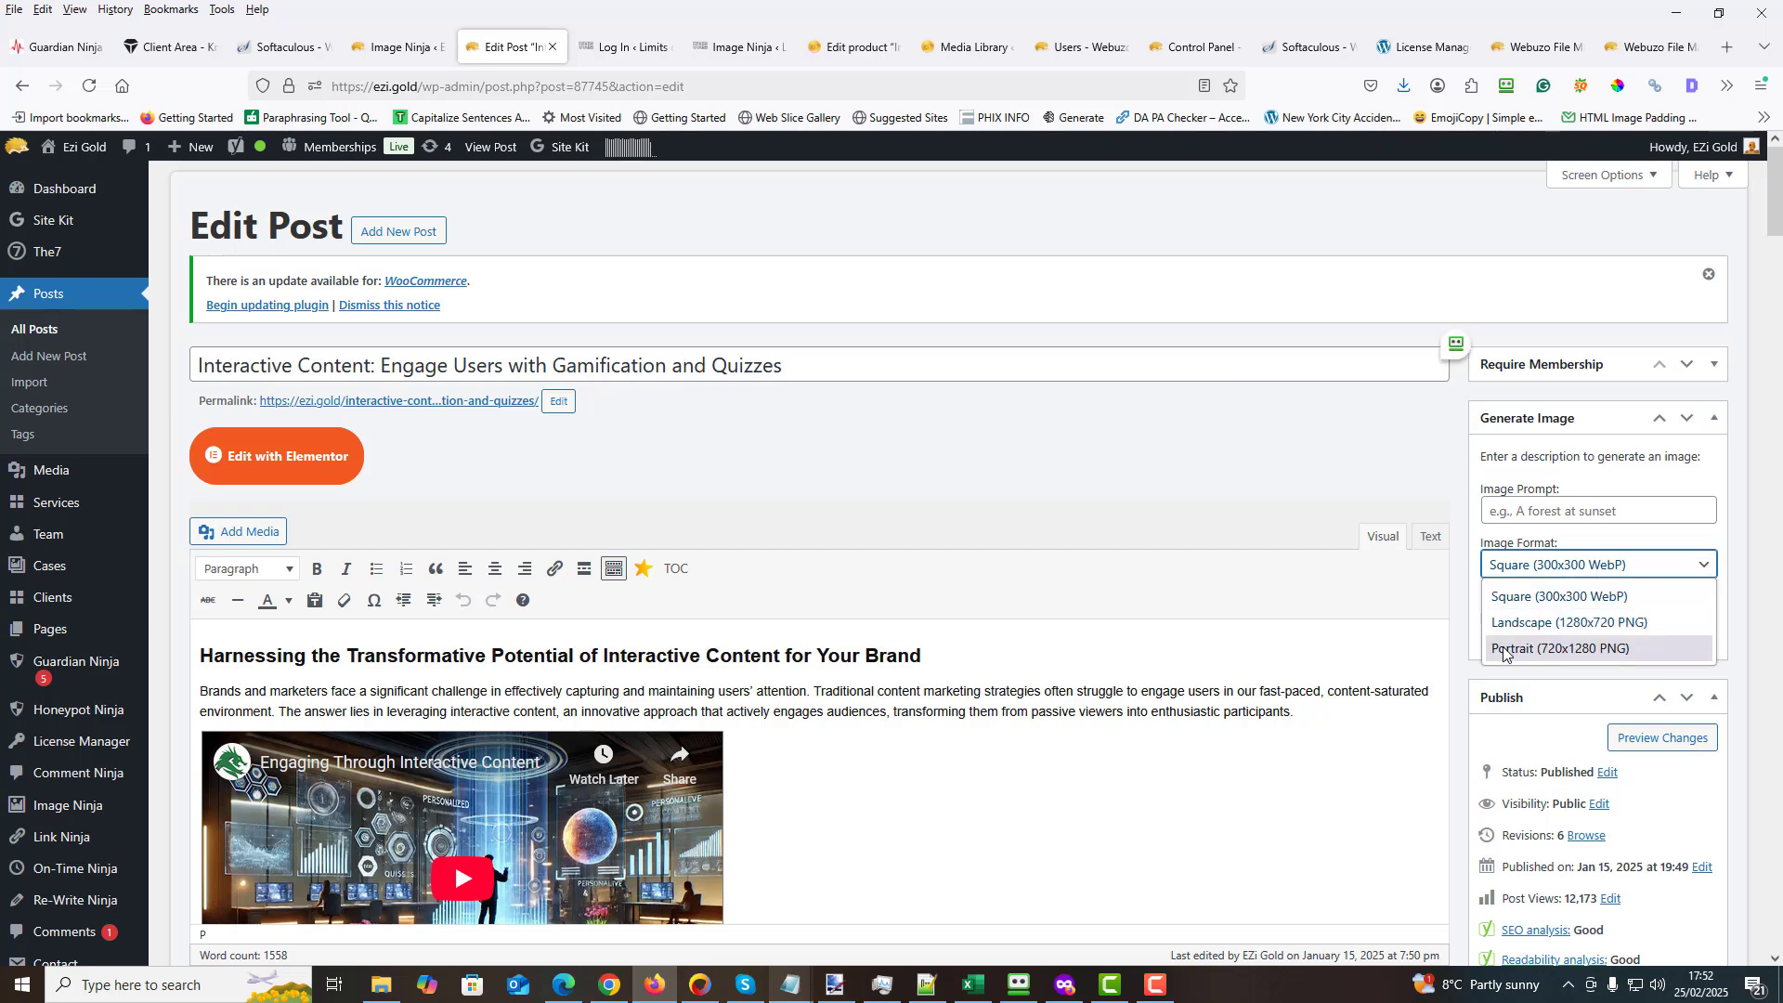
click(1298, 489)
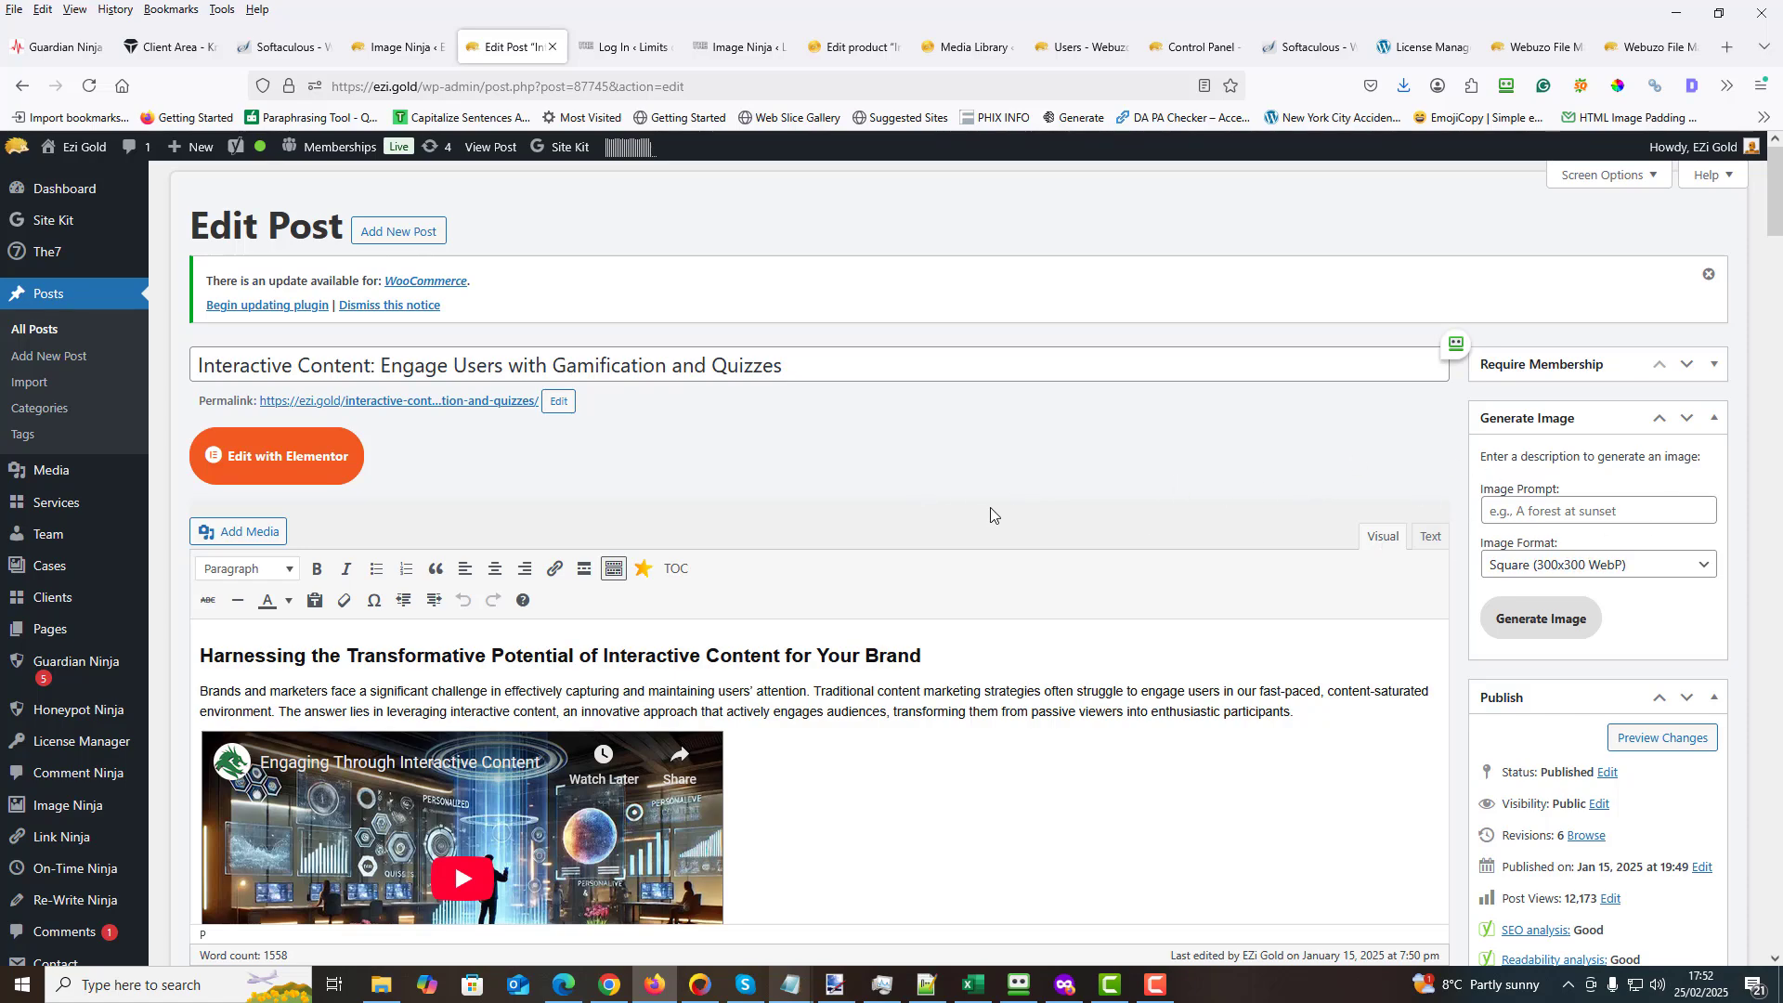
- Copy the "Integrating Interactive Content for Maximum Impact" heading together with the first two paragraphs below it
scroll(929, 506, down, 7)
scroll(798, 544, down, 13)
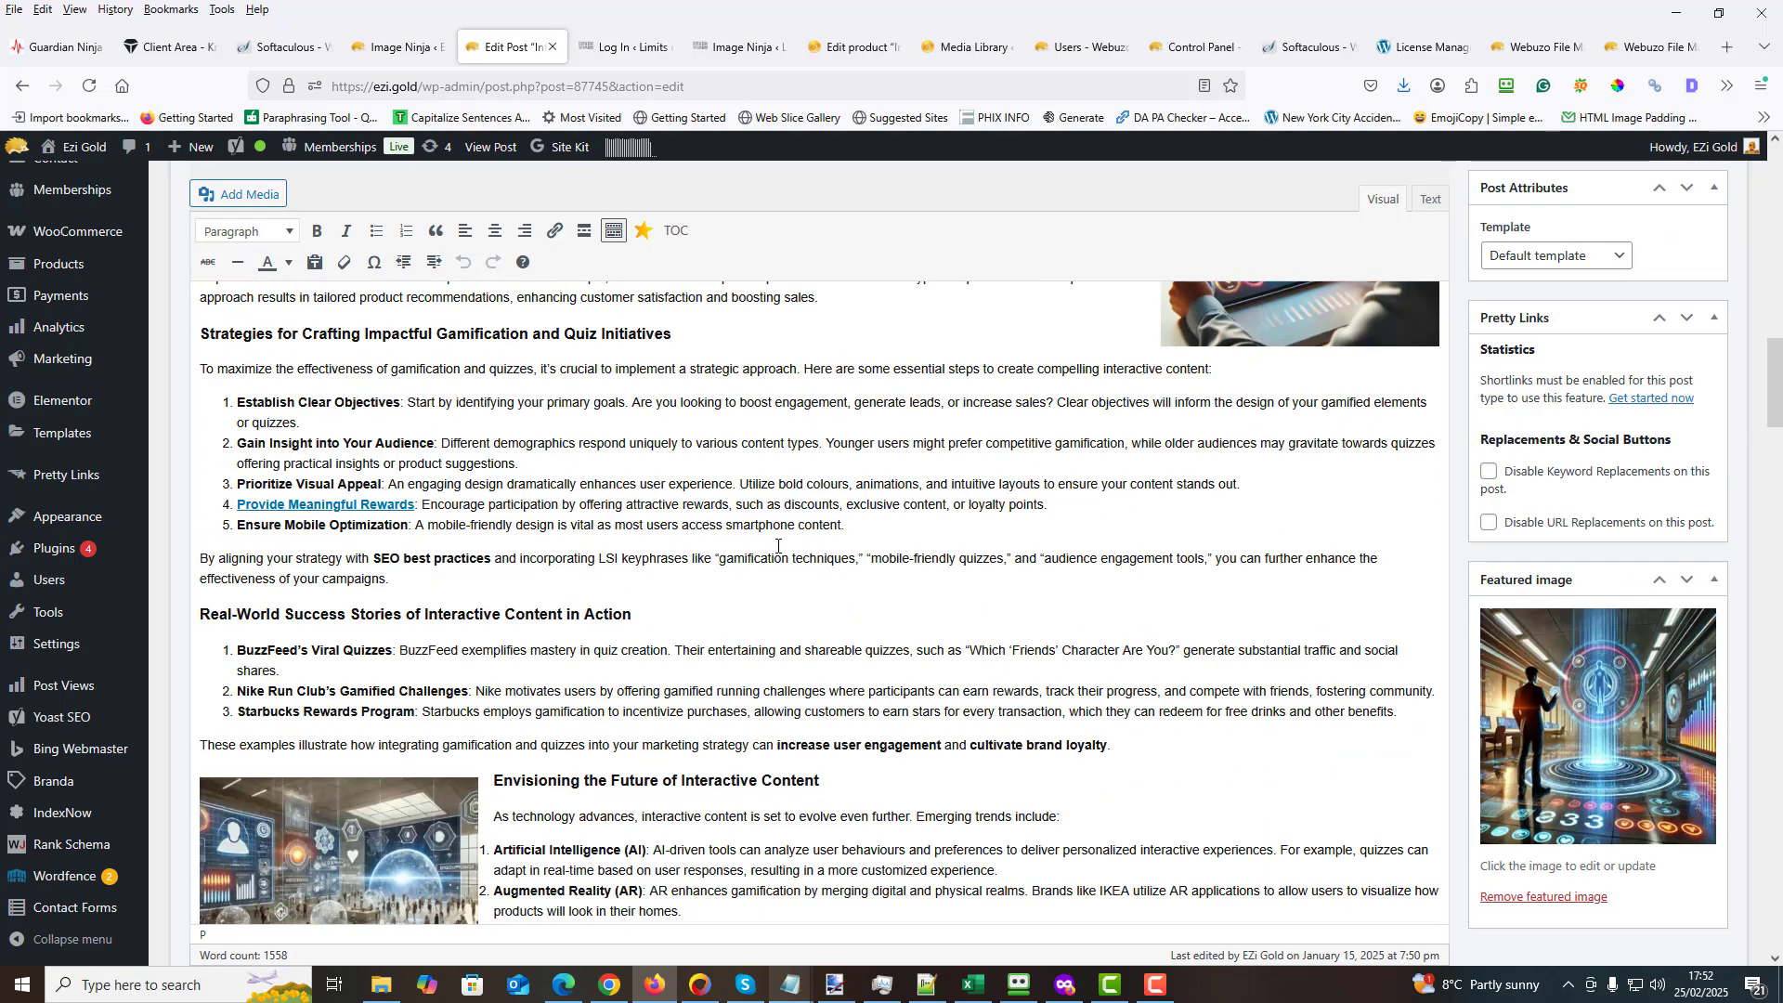
scroll(777, 546, down, 2)
scroll(776, 545, up, 4)
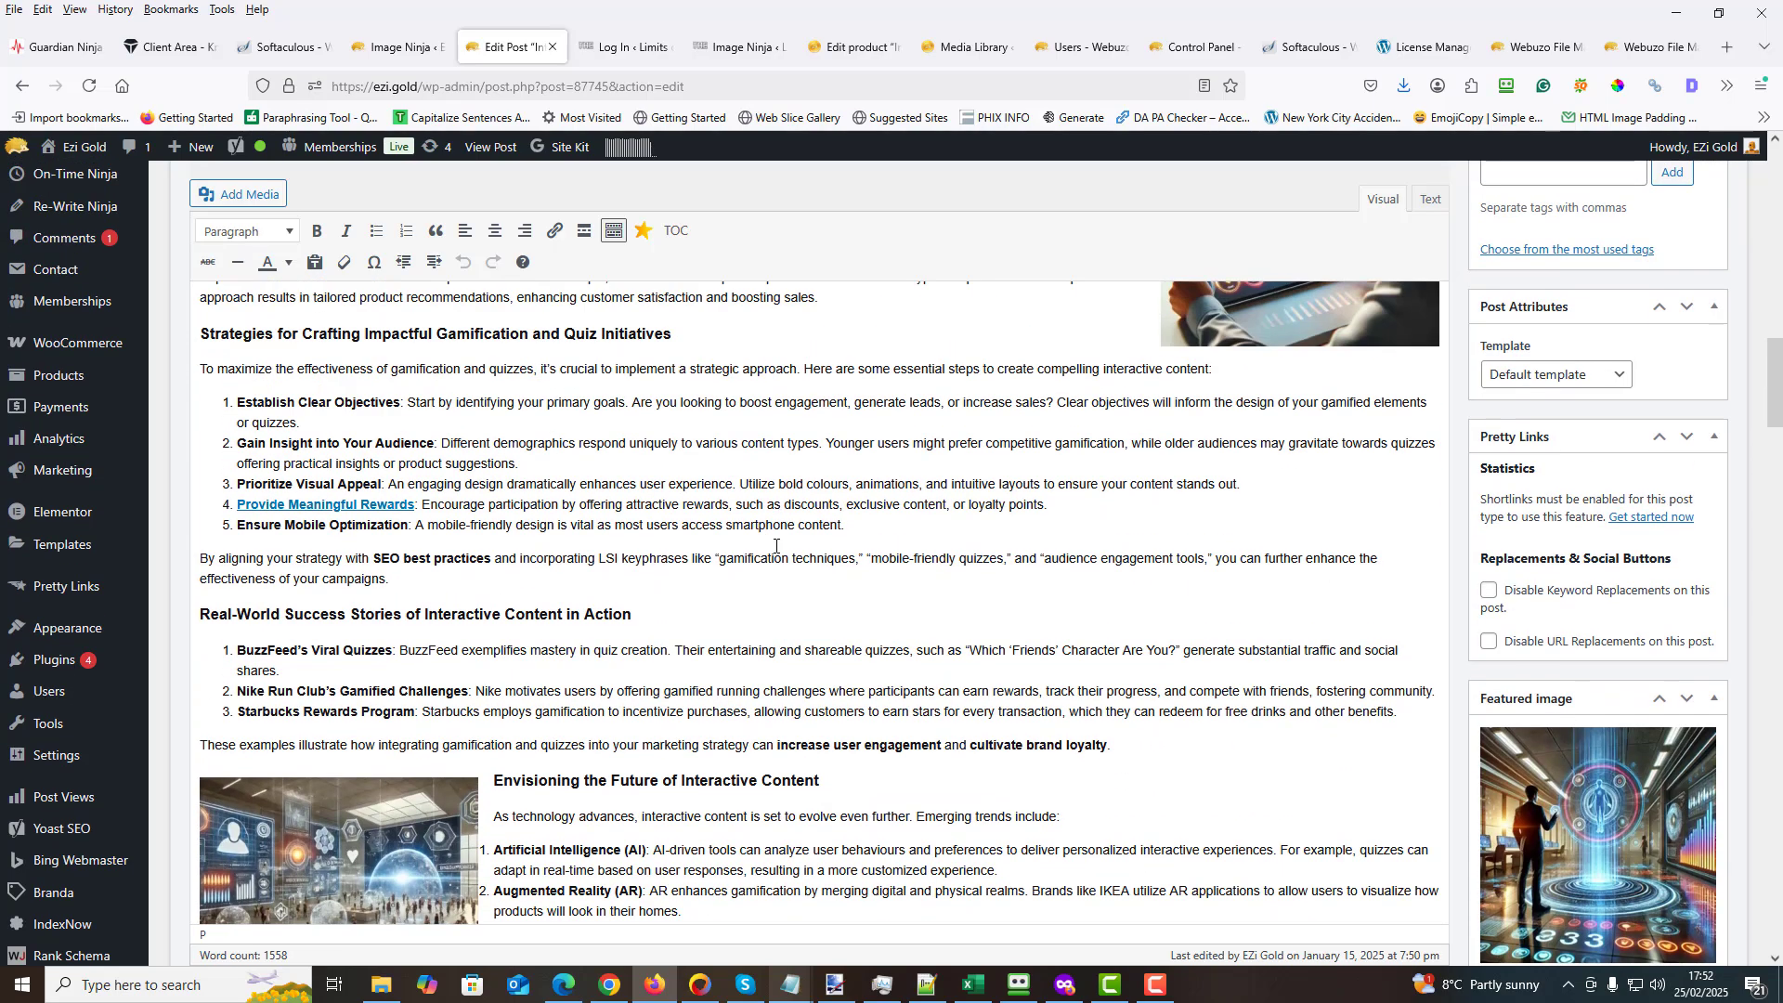
scroll(774, 546, down, 15)
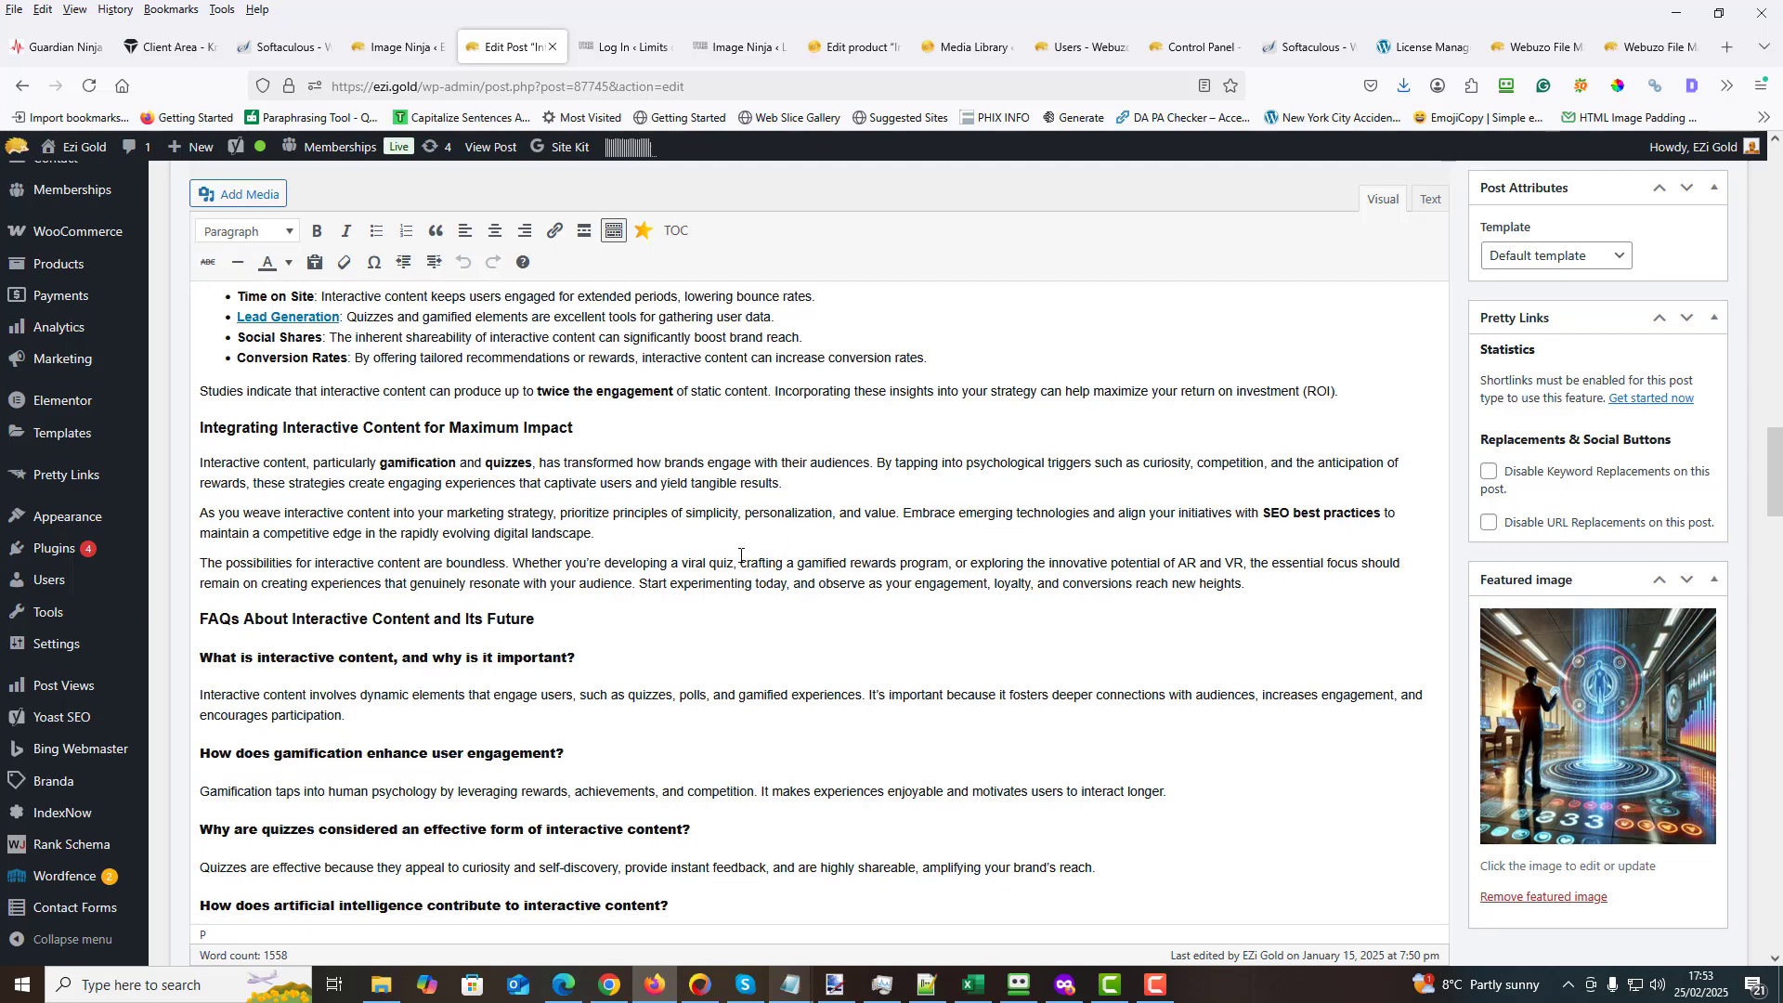
scroll(733, 558, down, 2)
scroll(730, 558, up, 4)
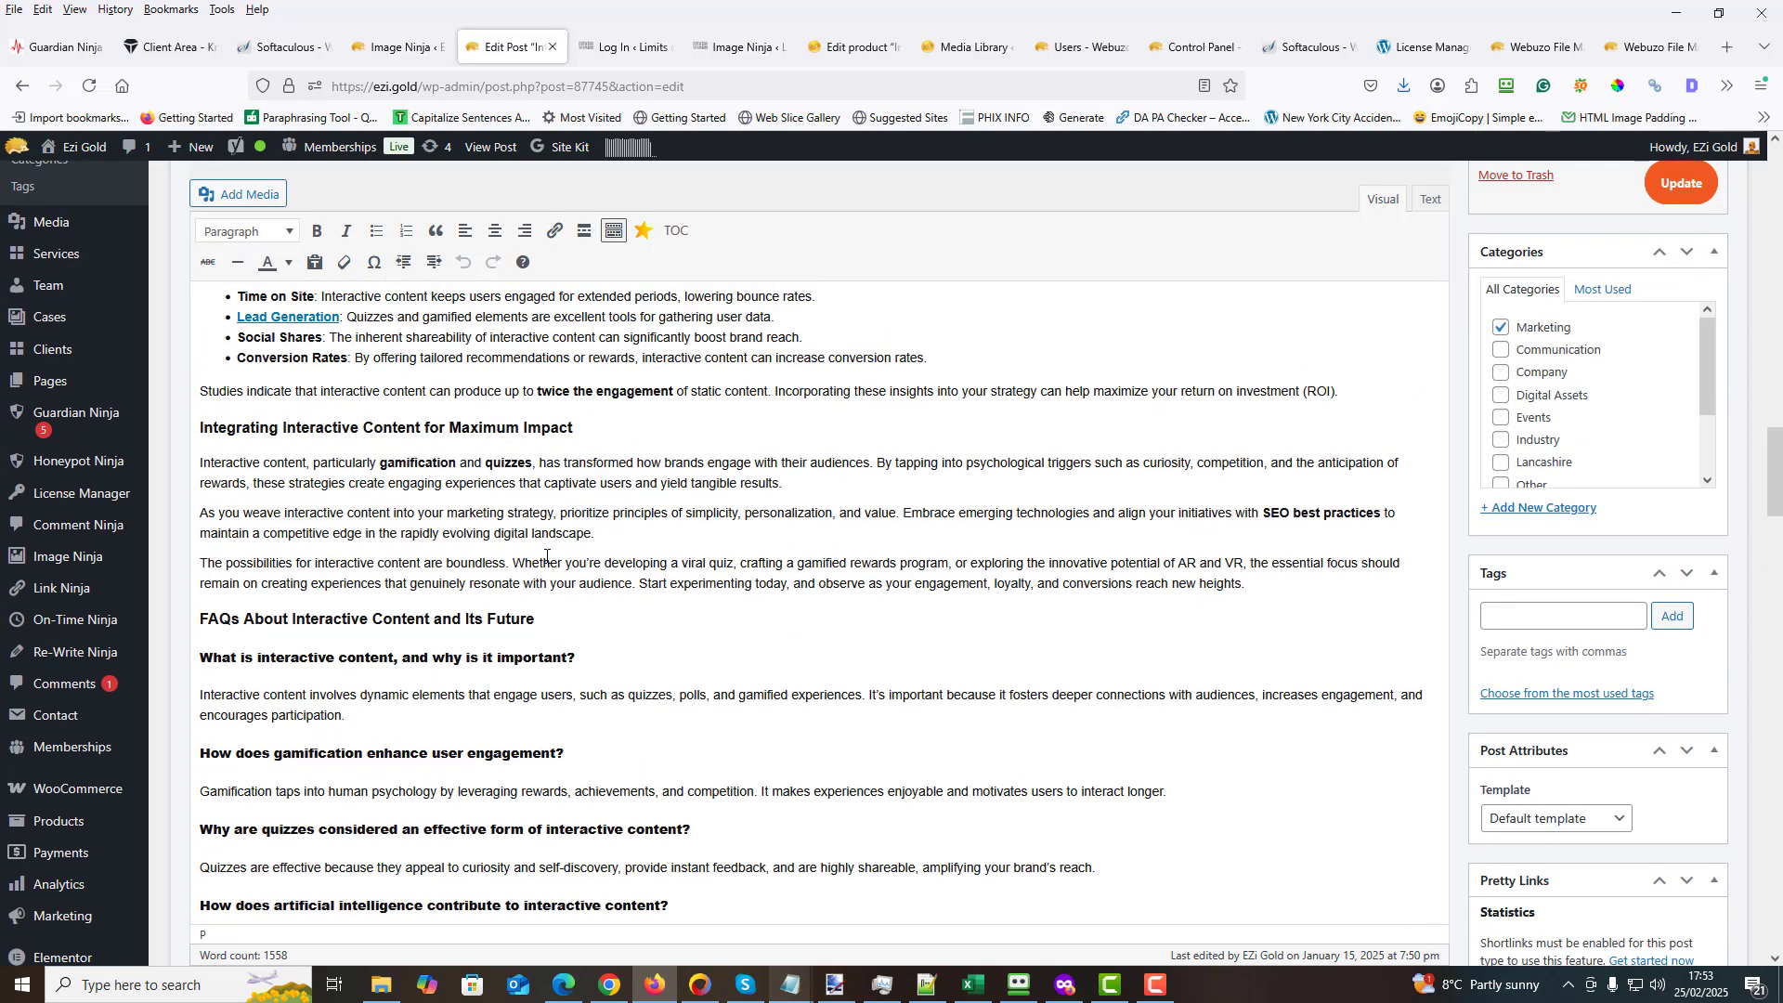
drag(195, 422, 801, 534)
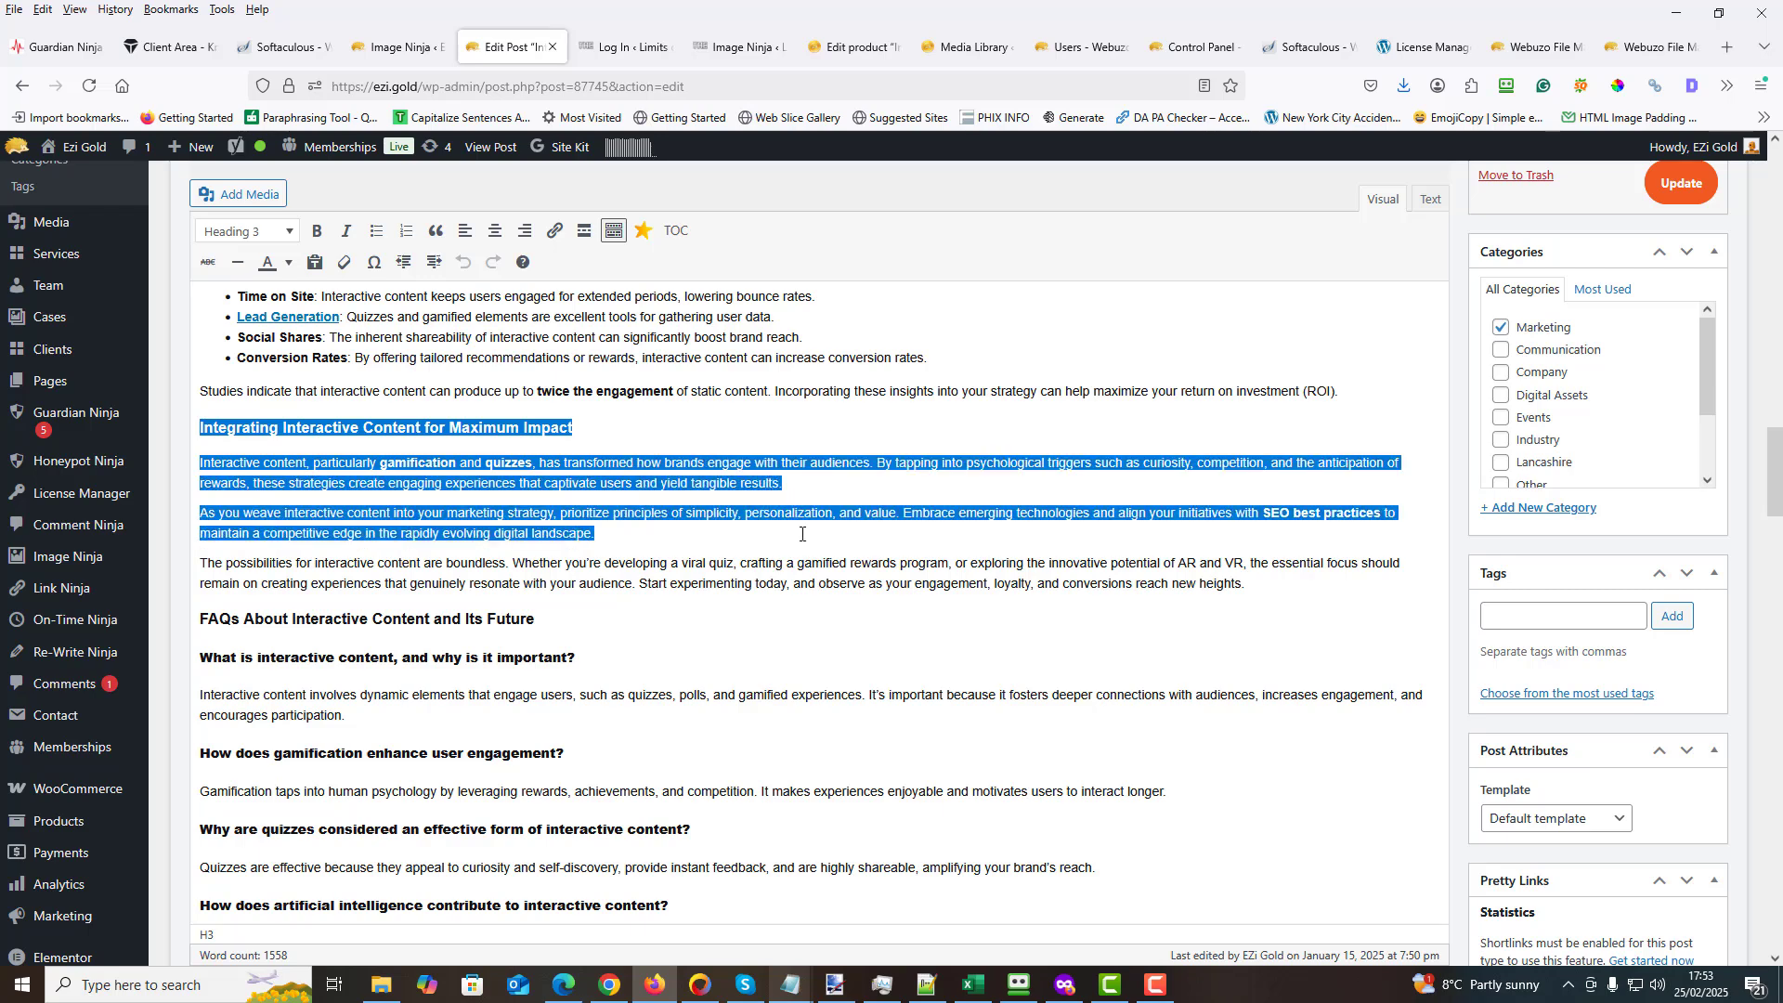
right_click(821, 464)
click(865, 576)
- Paste the copied section text as the Image Prompt and generate an image in the Square (300x300 WebP) format
drag(1777, 464, 1770, 265)
click(1498, 347)
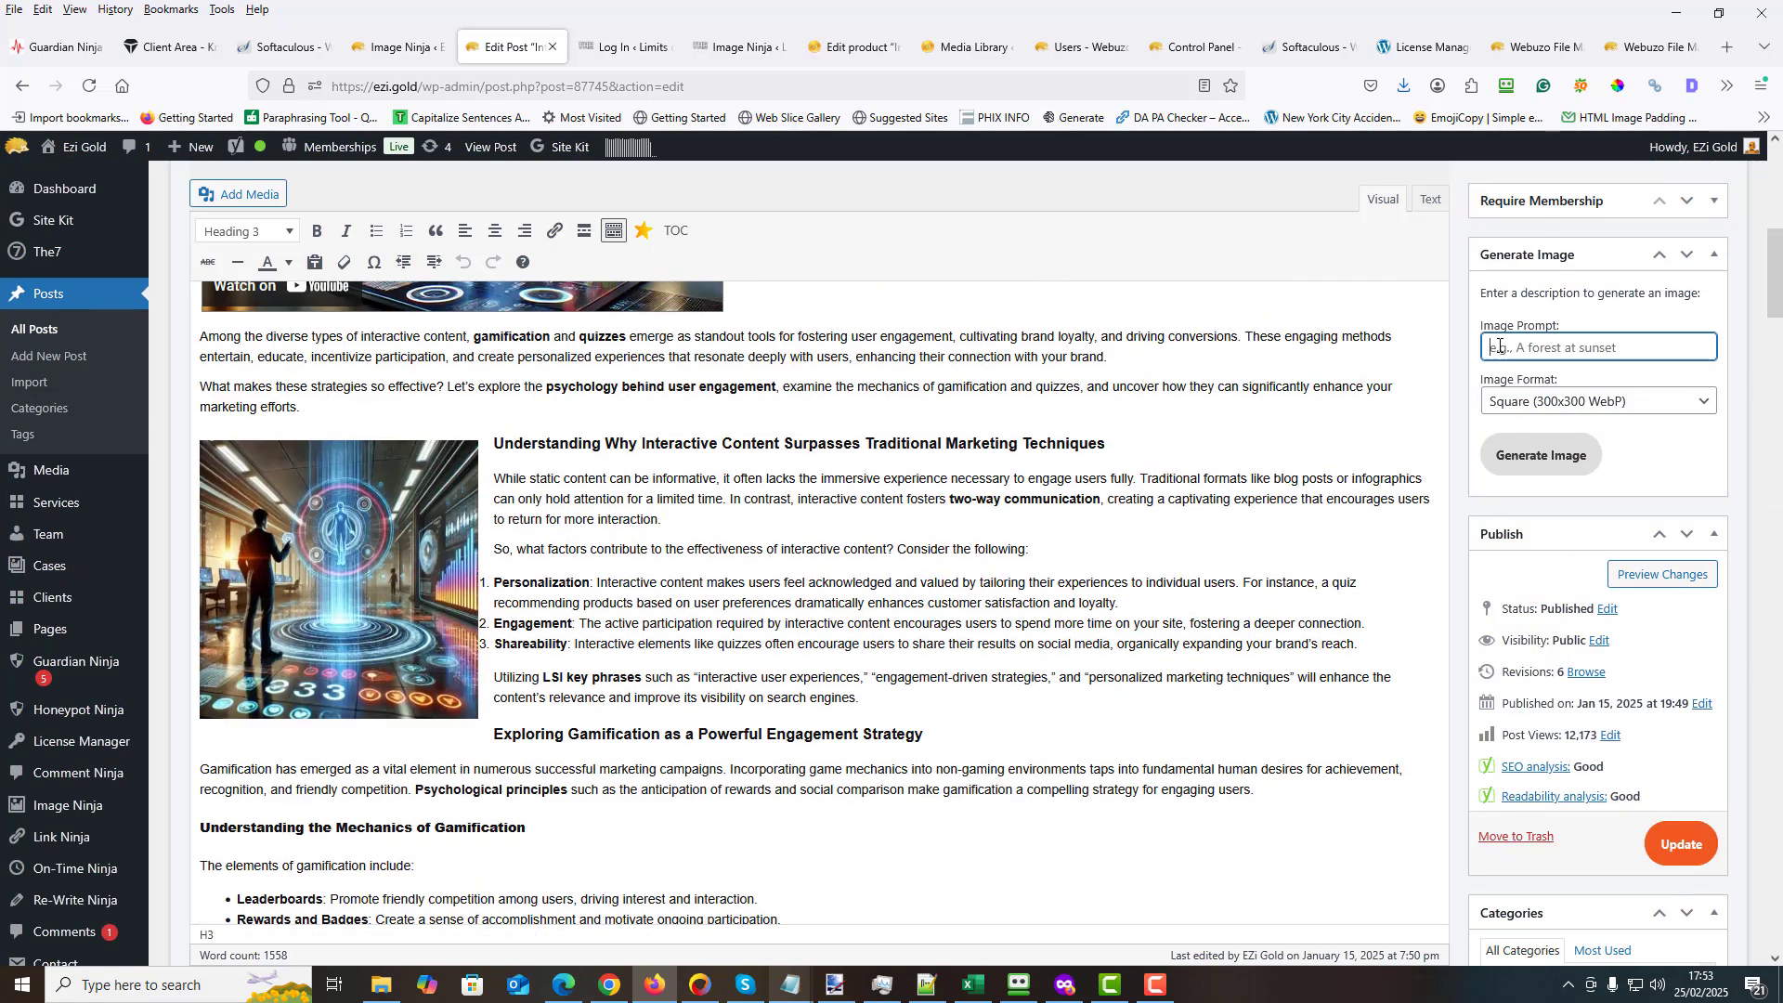
right_click(1500, 350)
click(1541, 485)
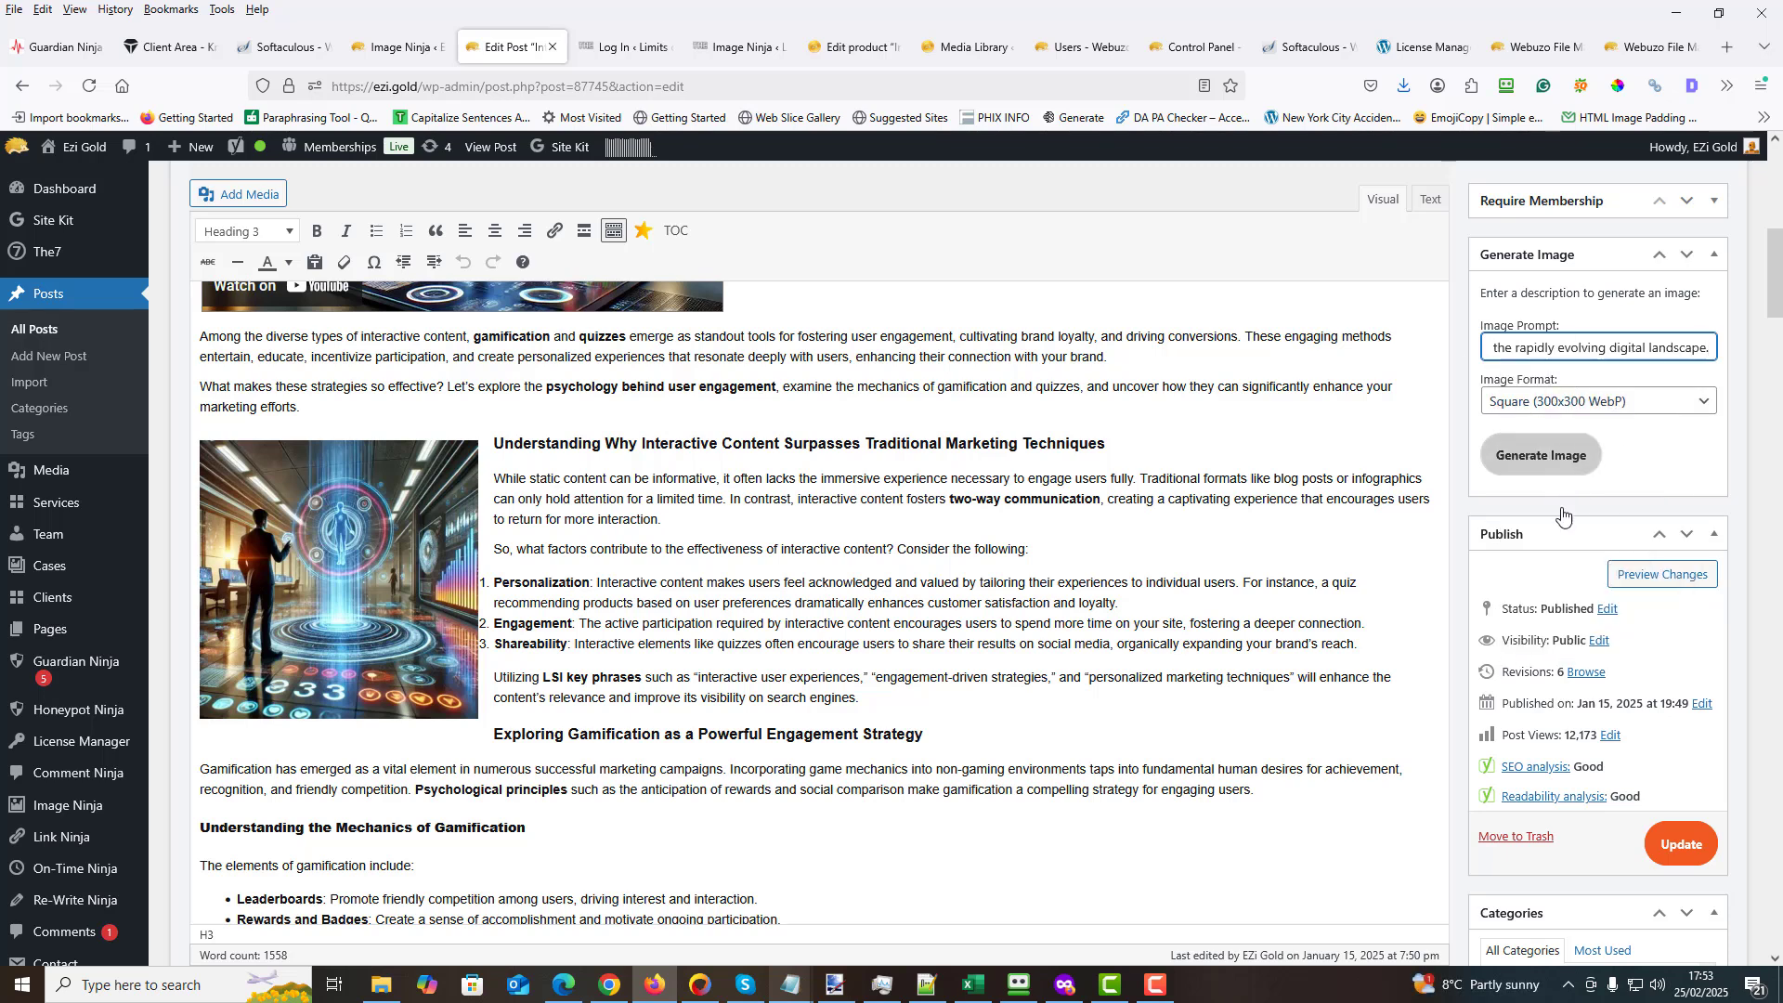
click(1541, 458)
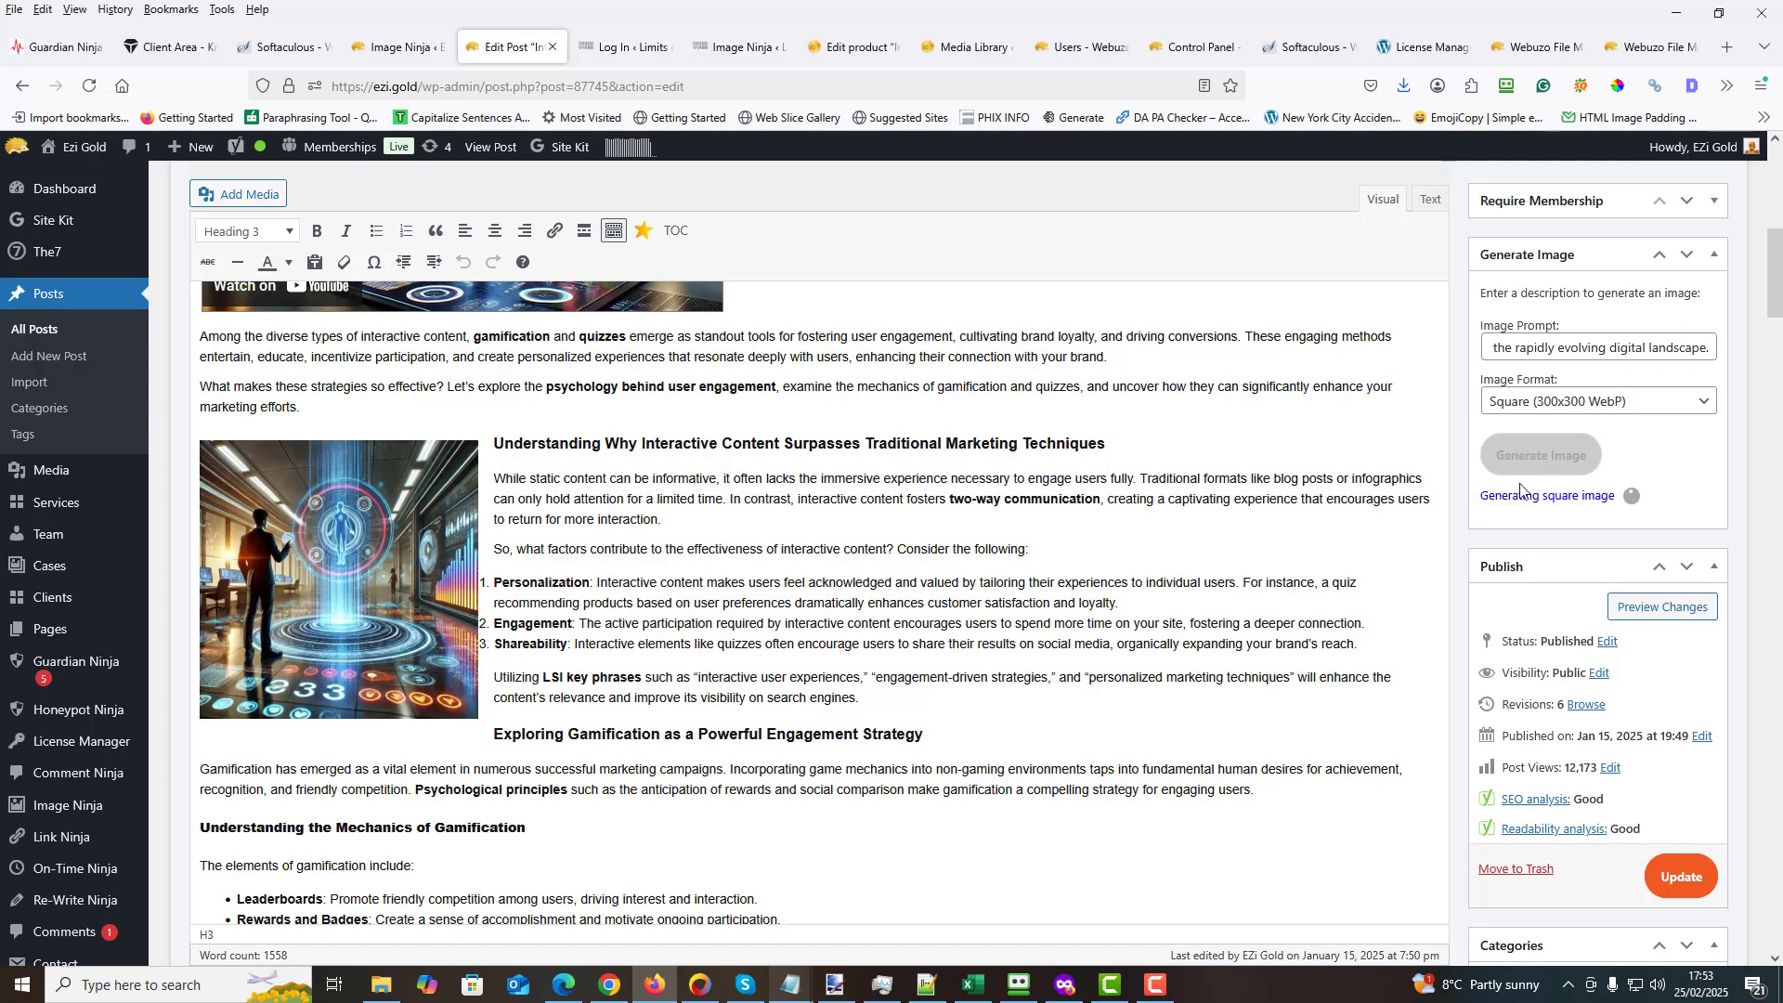
- Insert the generated image into the post directly before the "Integrating Interactive Content for Maximum Impact" heading
mouse_move(1779, 223)
mouse_down()
mouse_move(1776, 443)
mouse_move(1778, 234)
mouse_up()
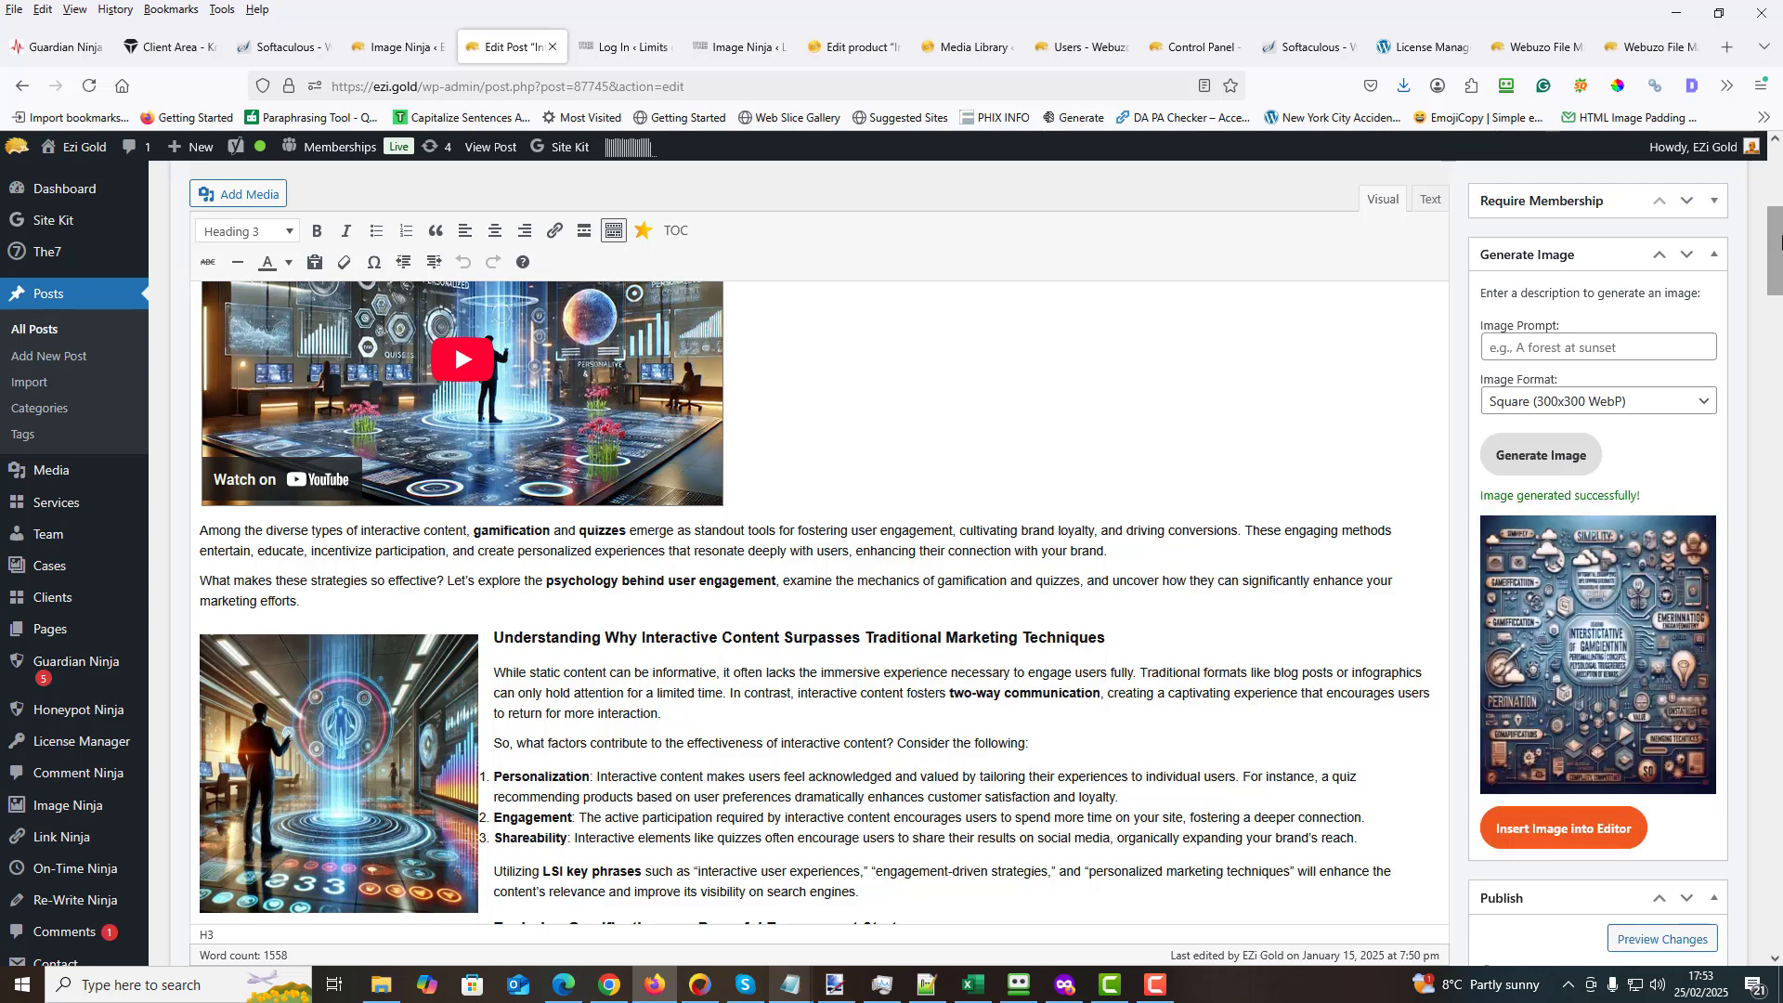
drag(1779, 243, 1779, 449)
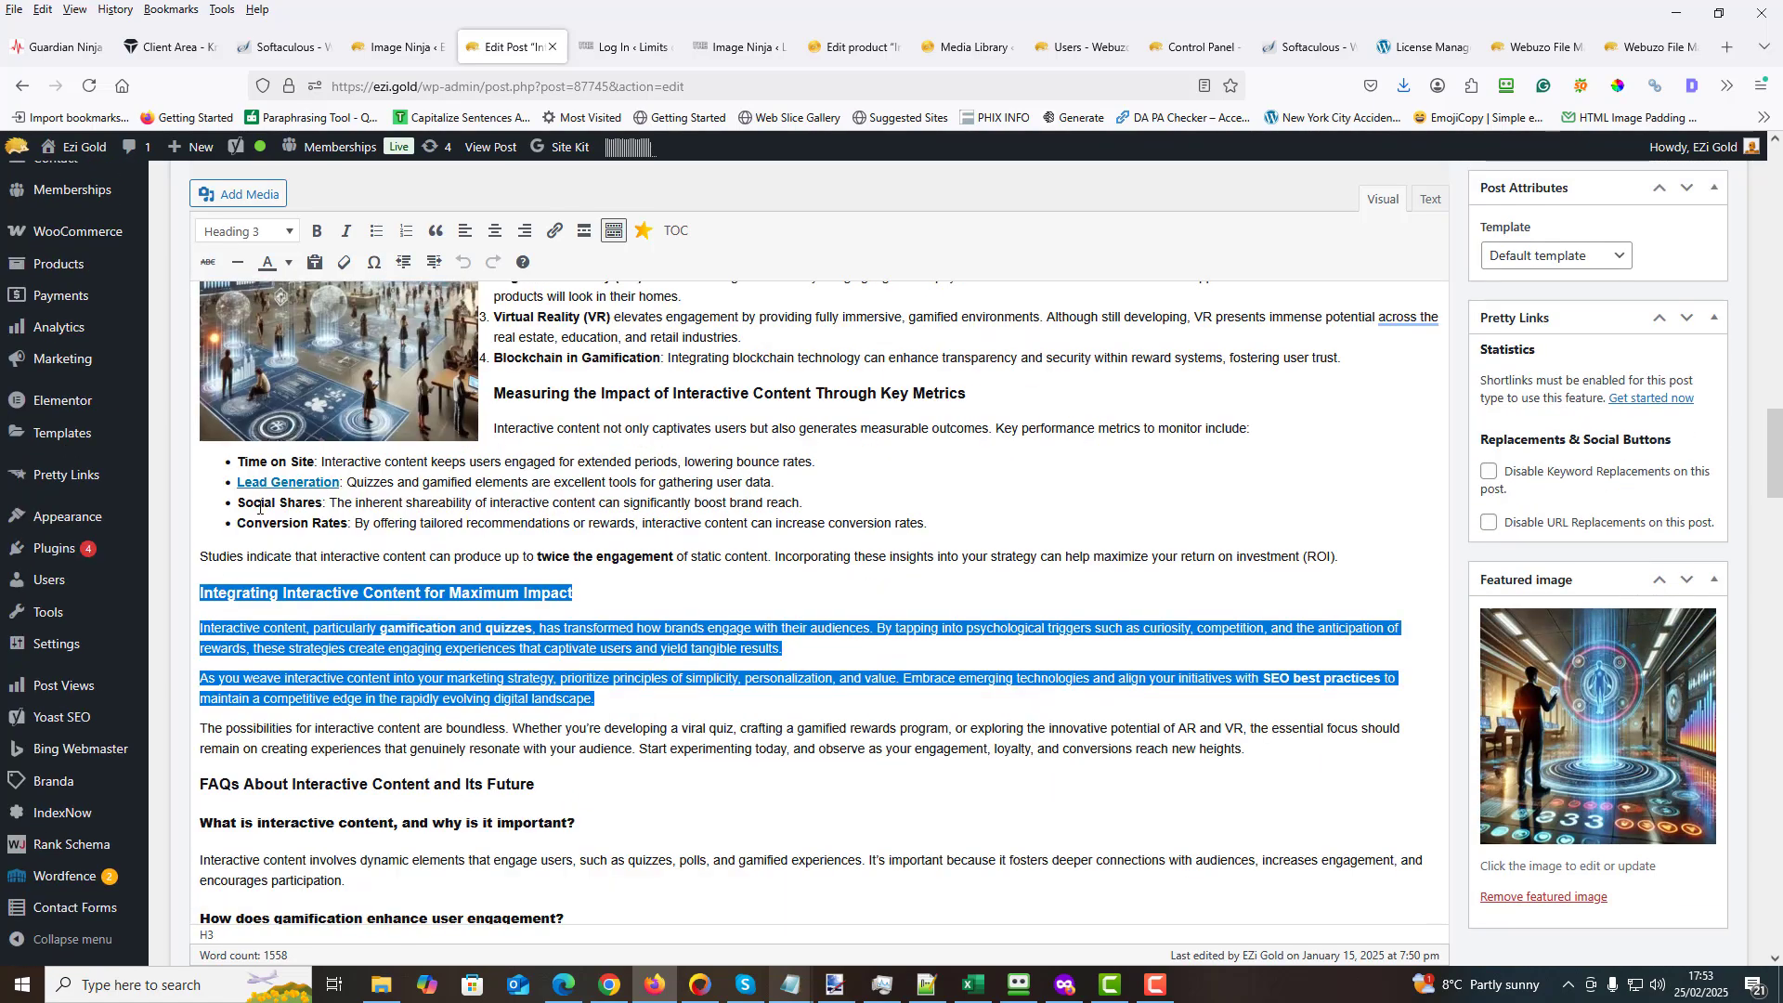
click(199, 591)
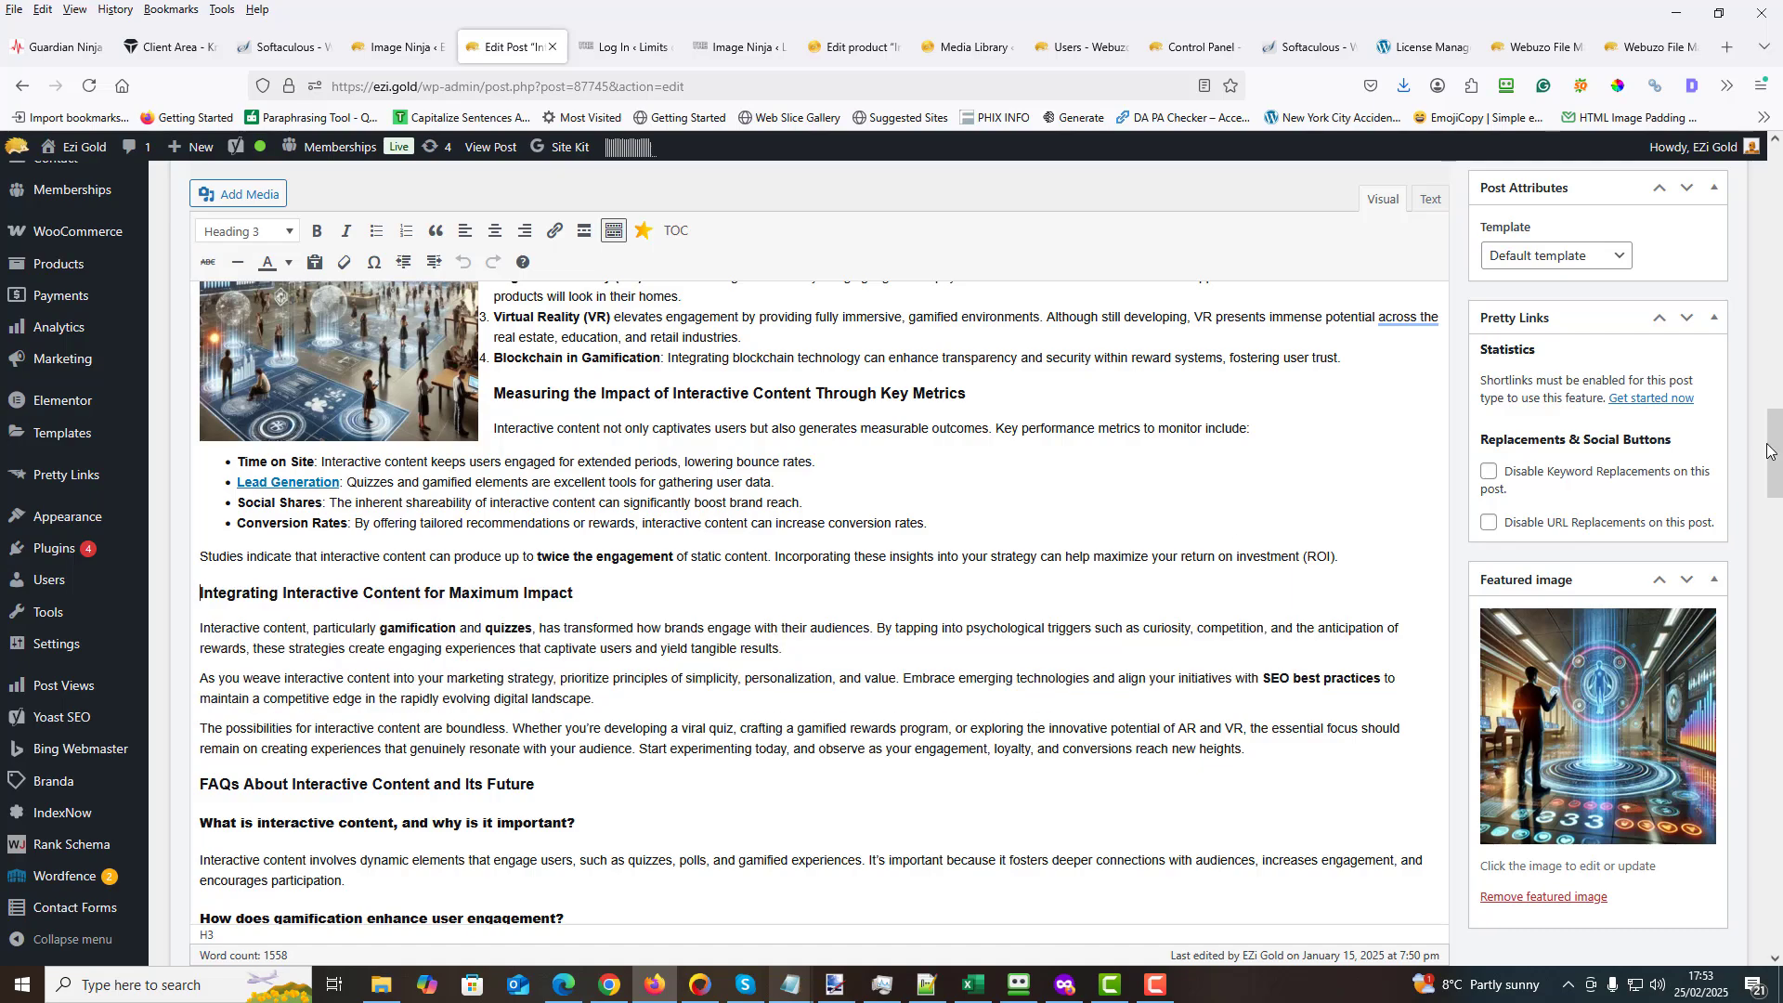
drag(1766, 451, 1767, 304)
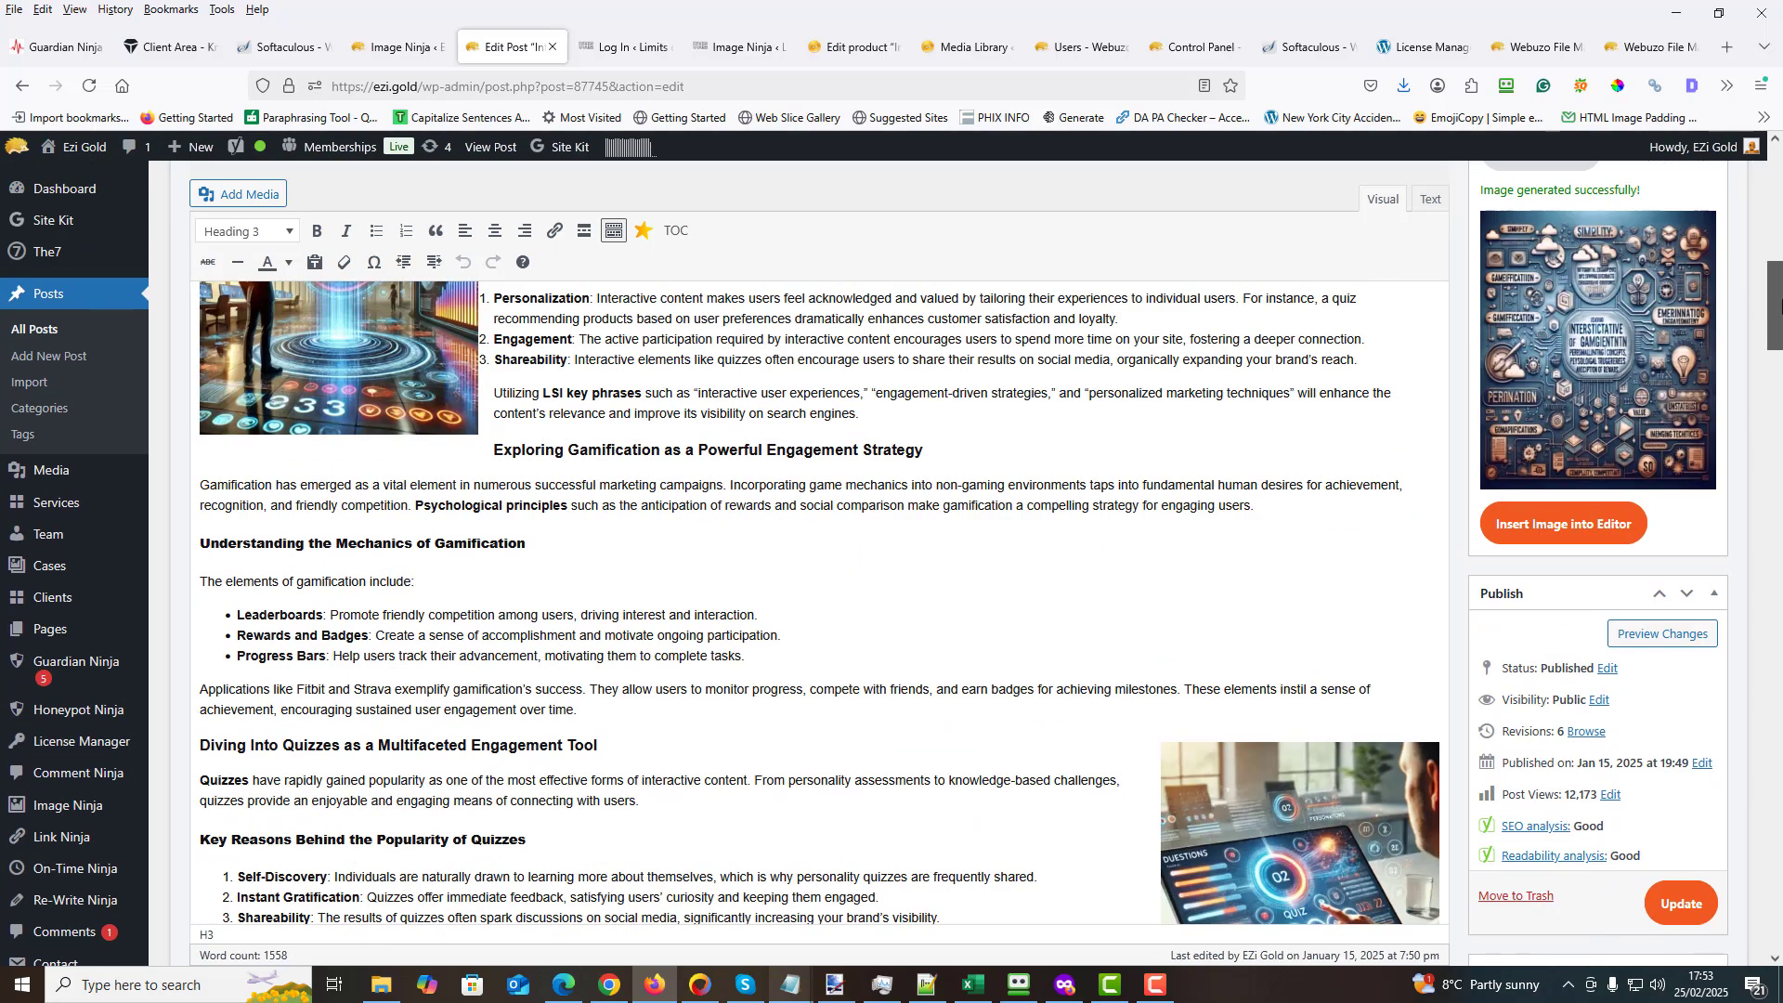
click(1616, 516)
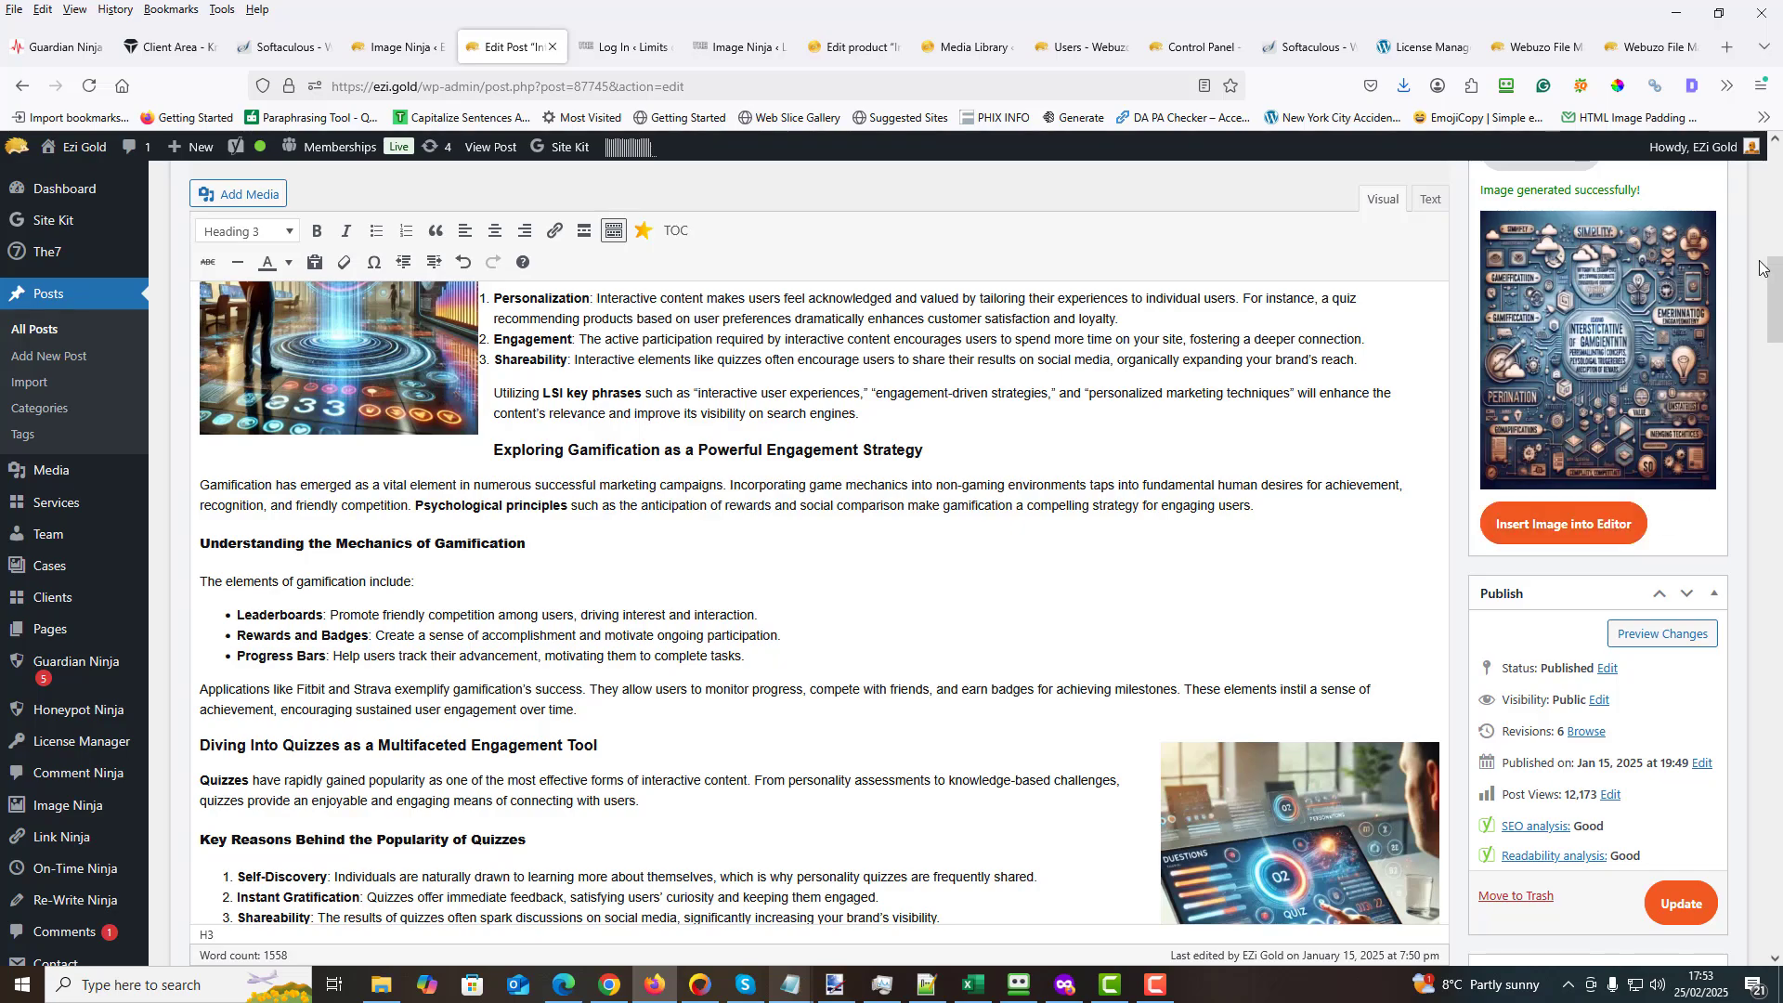
- Align the inserted image to the right so the section text wraps beside it
drag(1774, 274, 1776, 430)
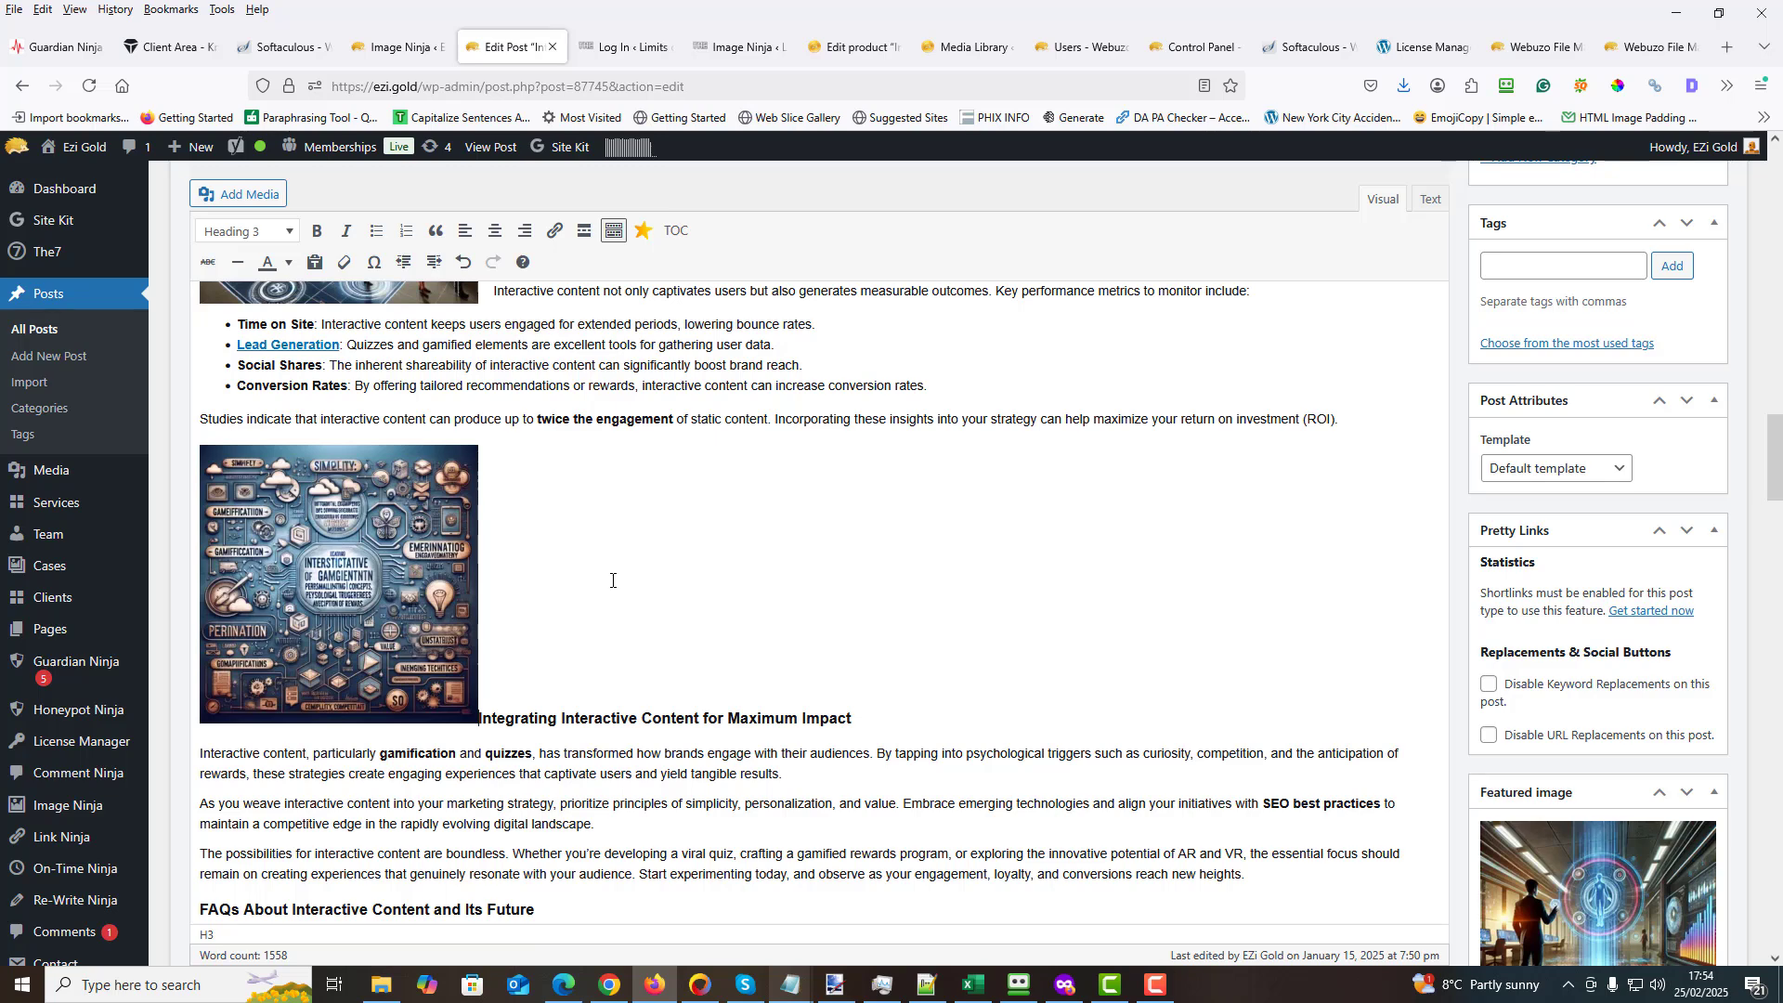
click(340, 585)
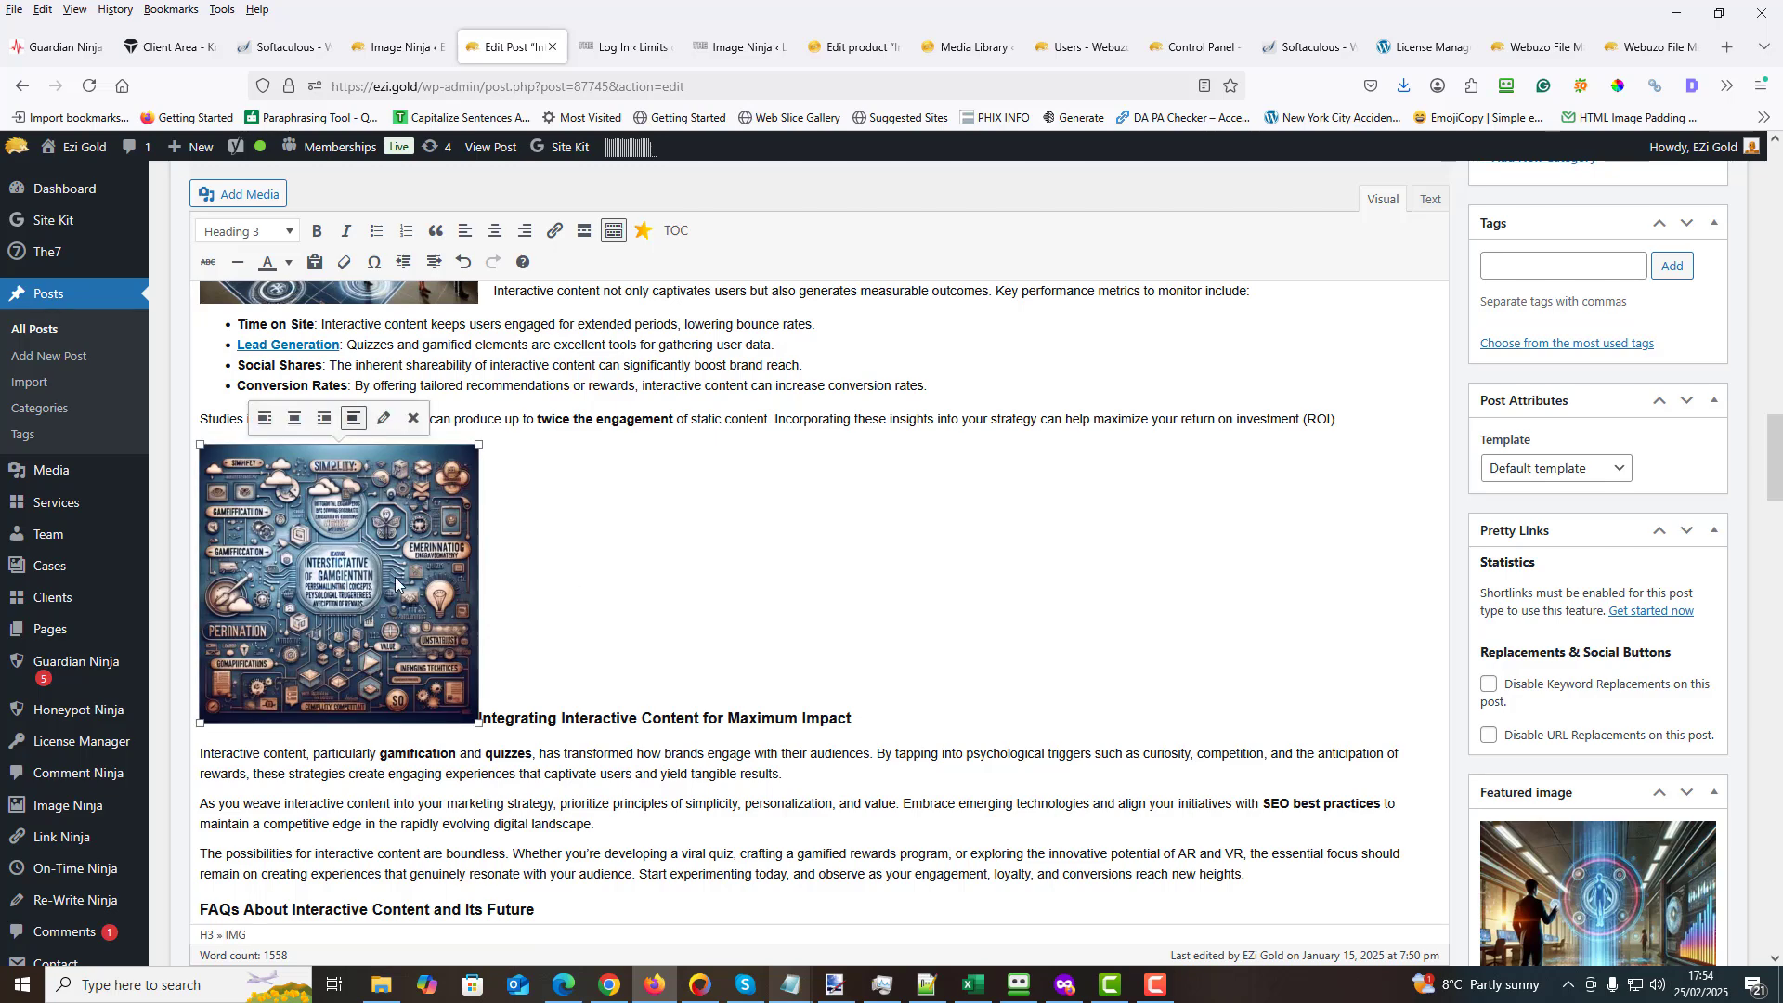
click(324, 419)
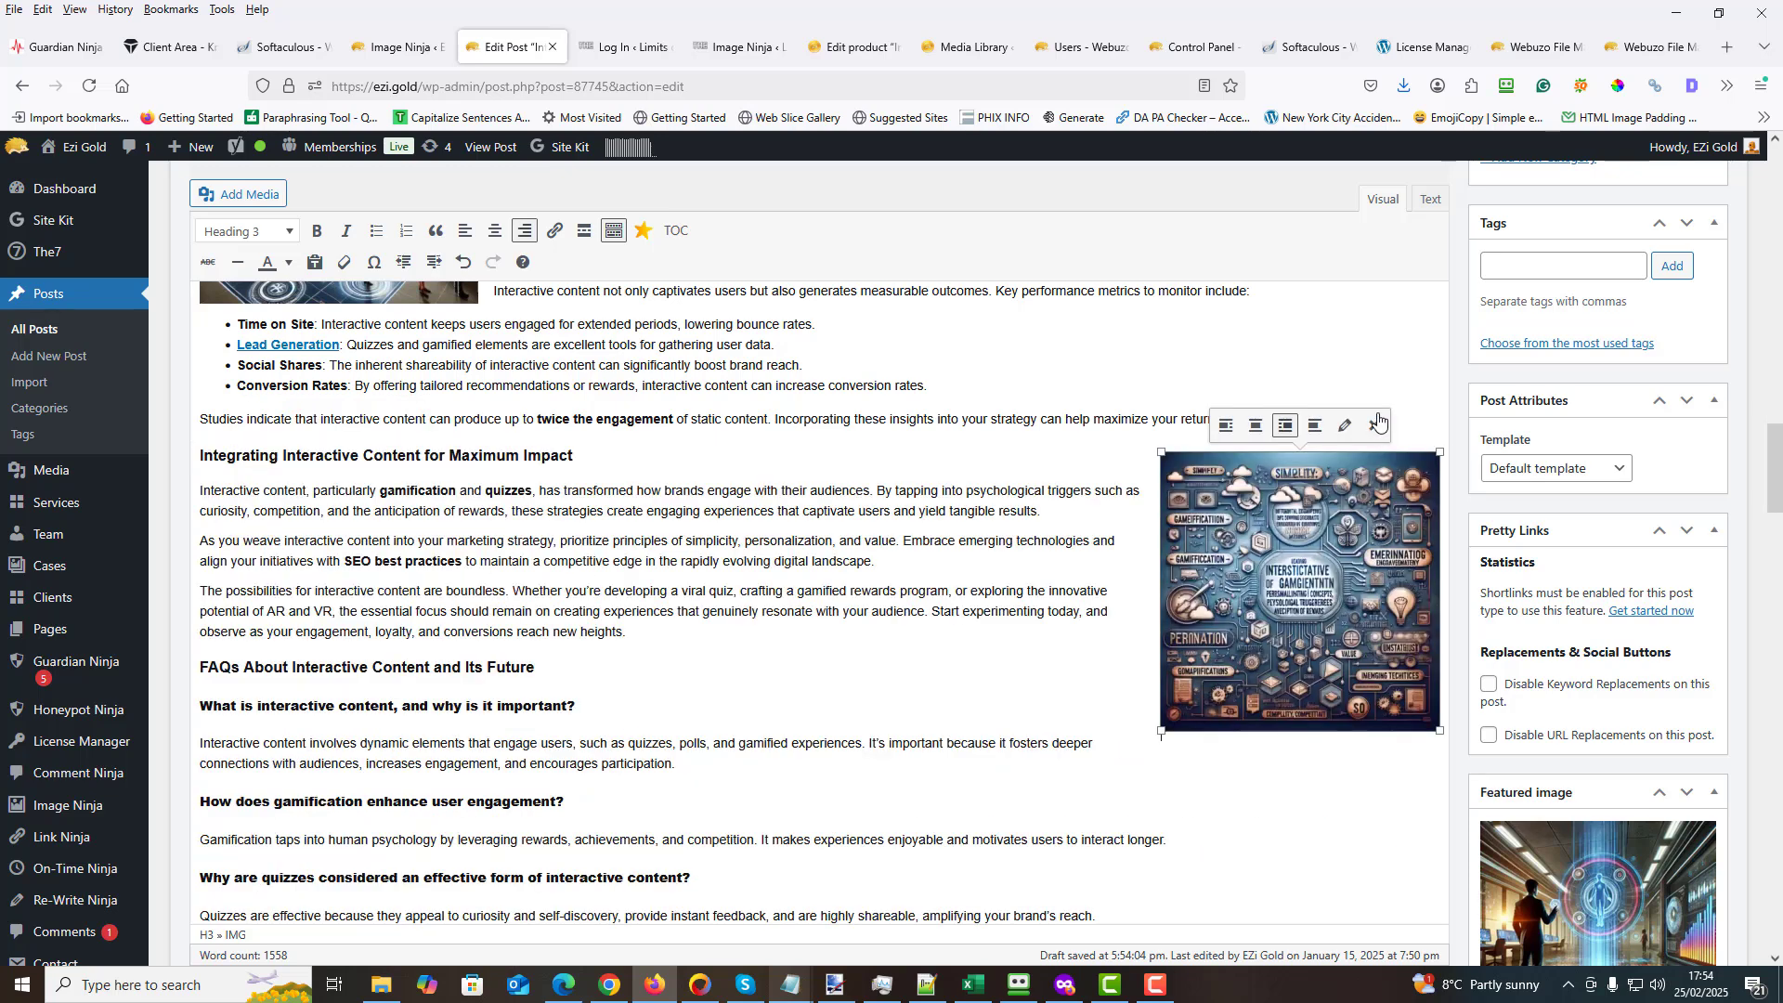
click(1344, 425)
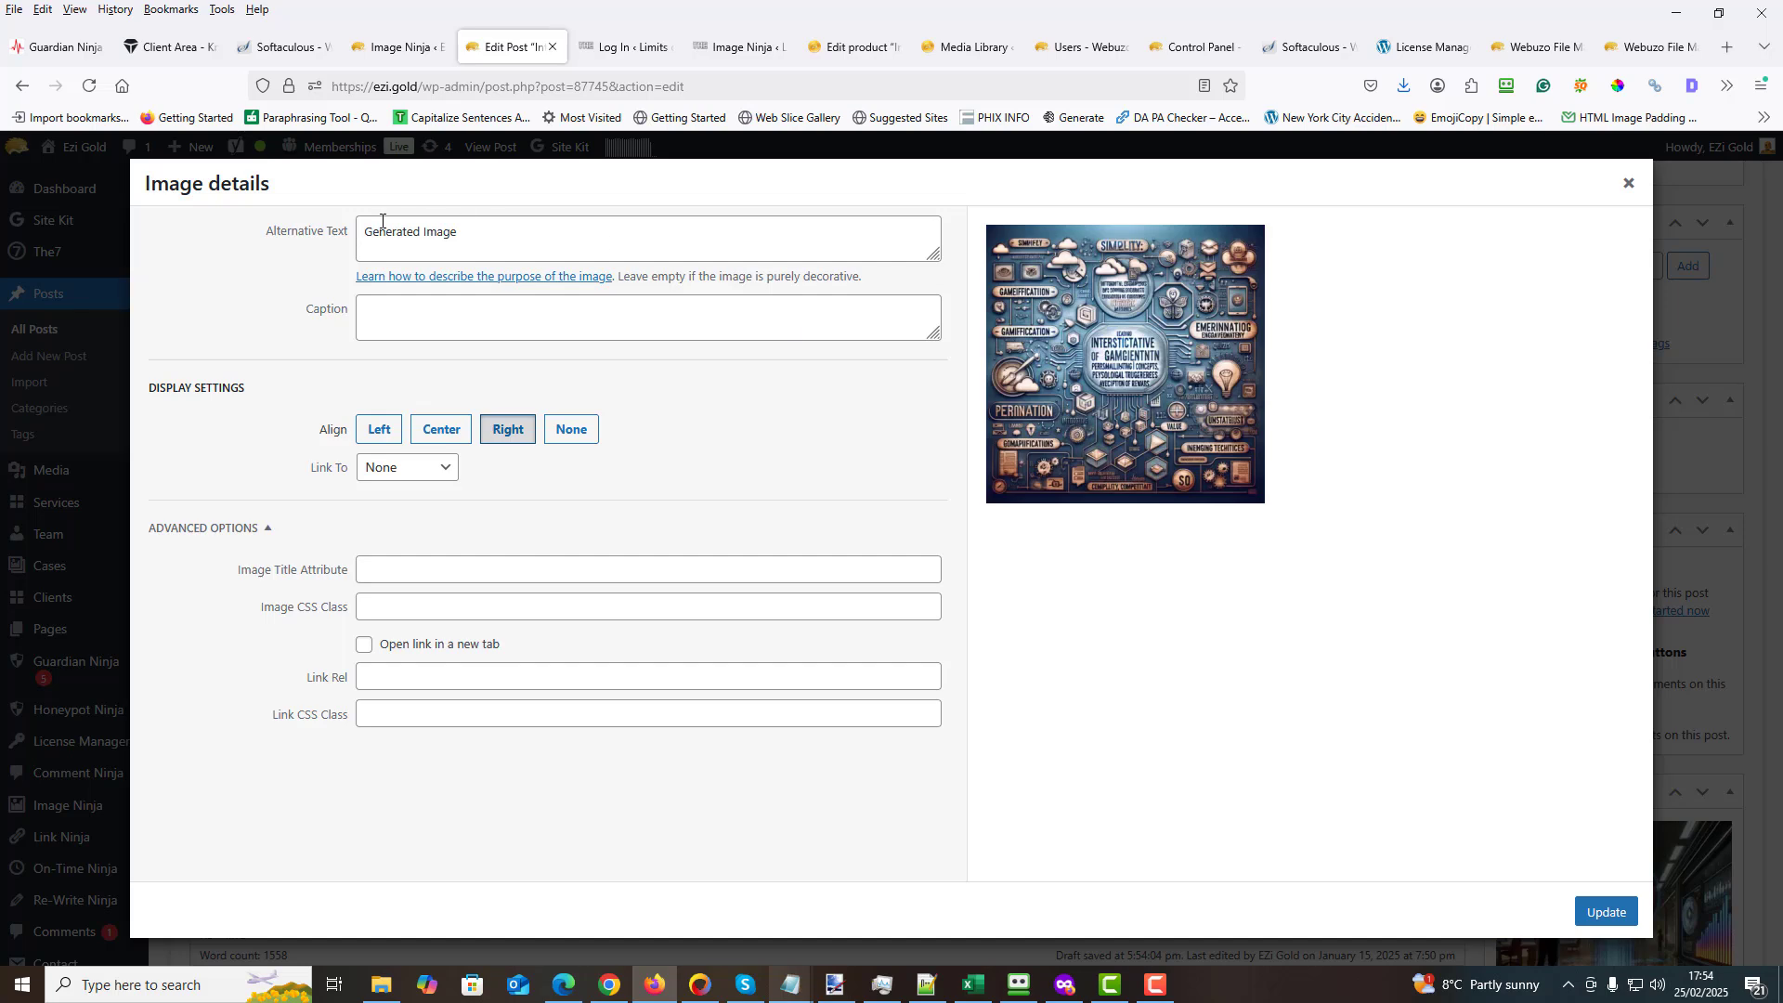
click(456, 227)
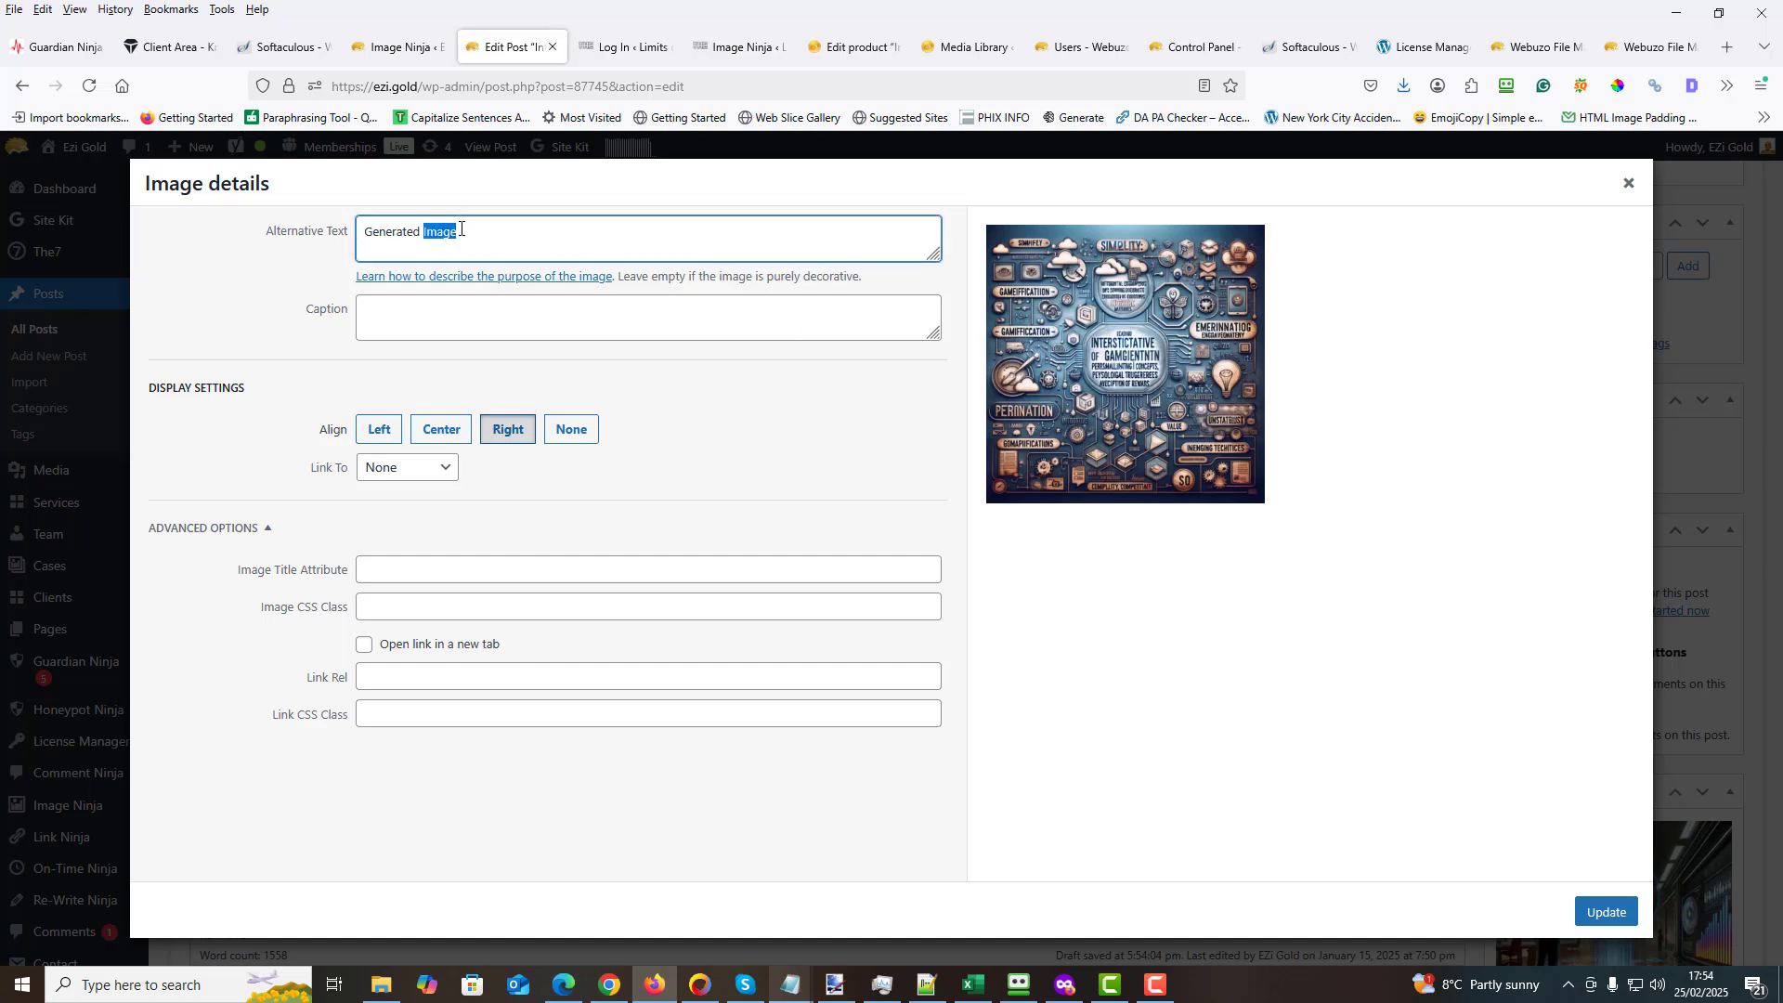
triple_click(458, 229)
click(1628, 184)
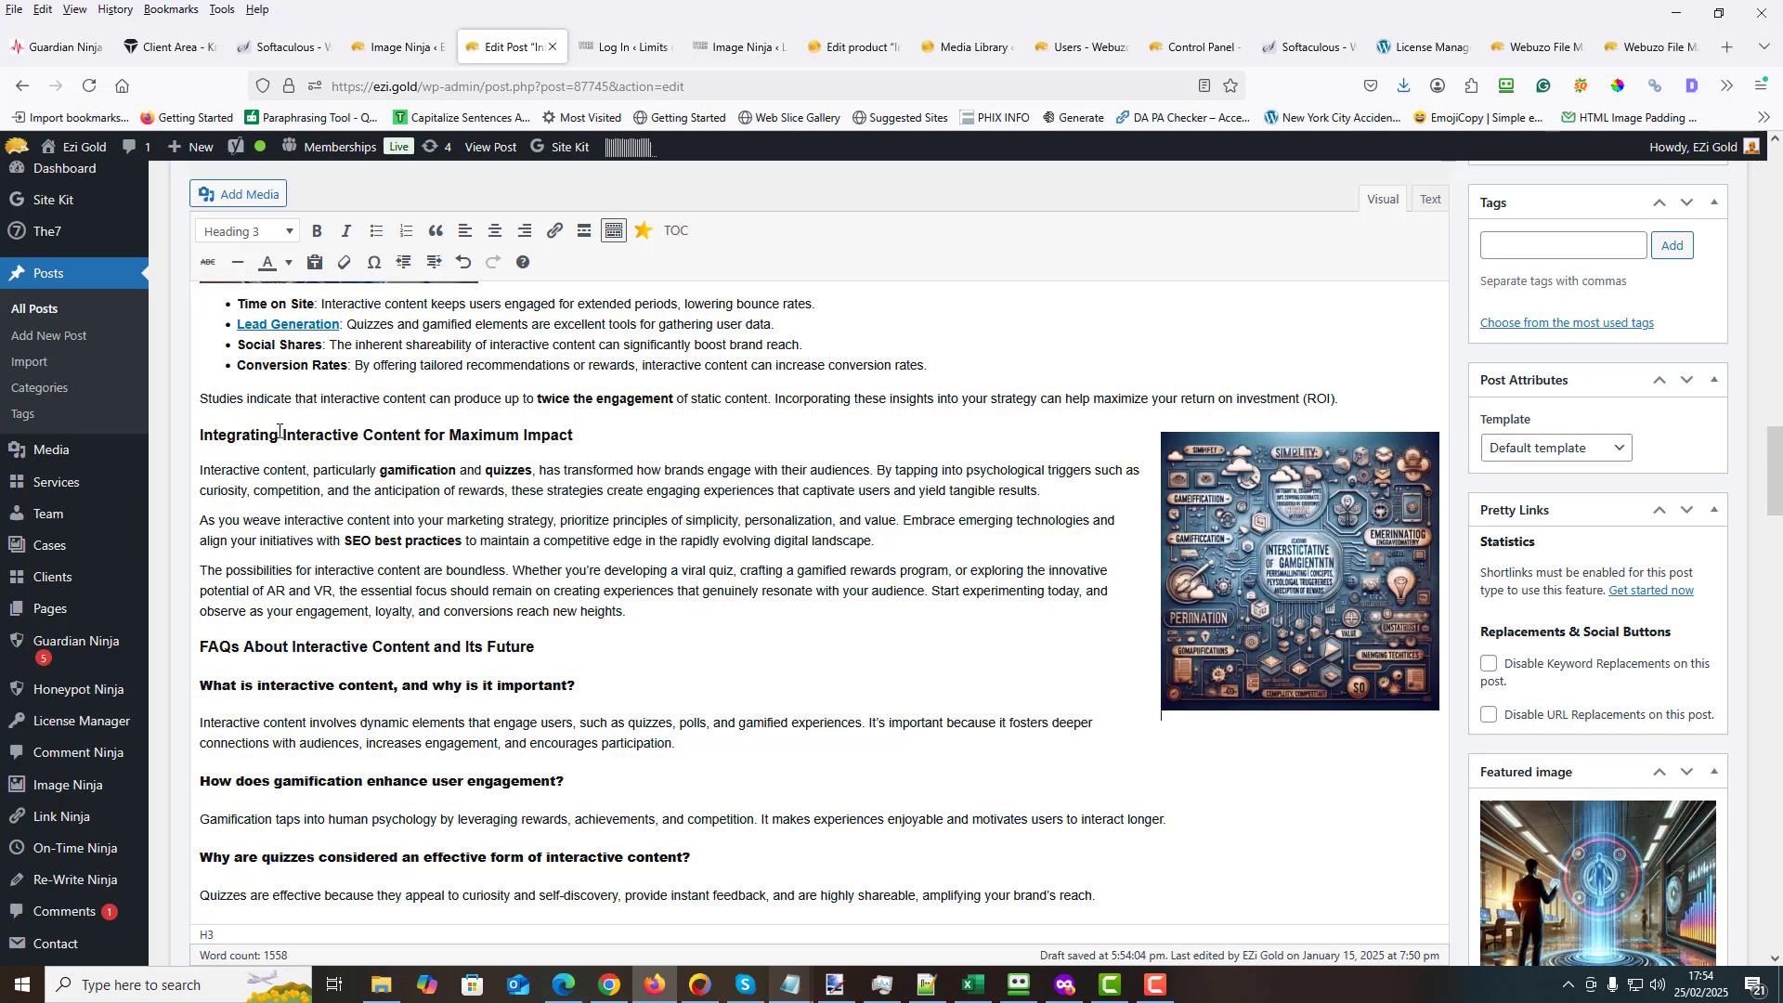
- Copy "Interactive Content for Maximum Impact" from the section heading, paste it as the inserted image's alternative text, and update the image details
drag(284, 434, 585, 437)
key(ctrl+c)
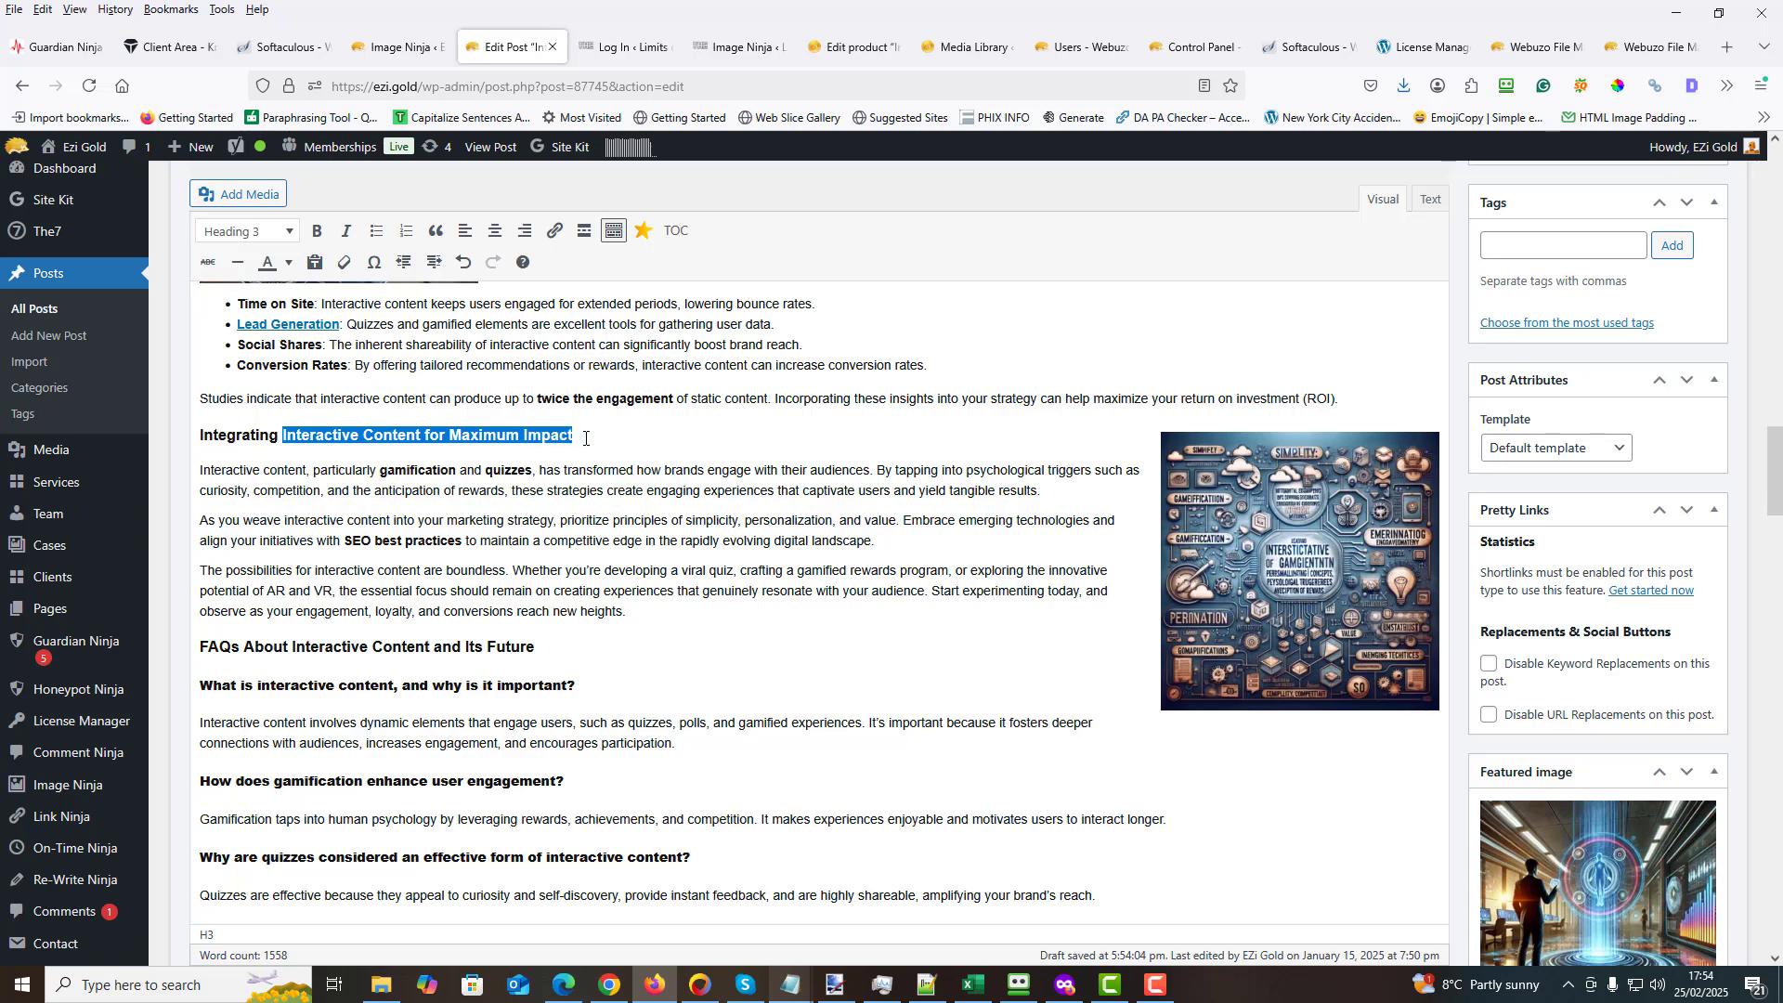
right_click(541, 439)
key(Escape)
click(1356, 539)
click(1344, 406)
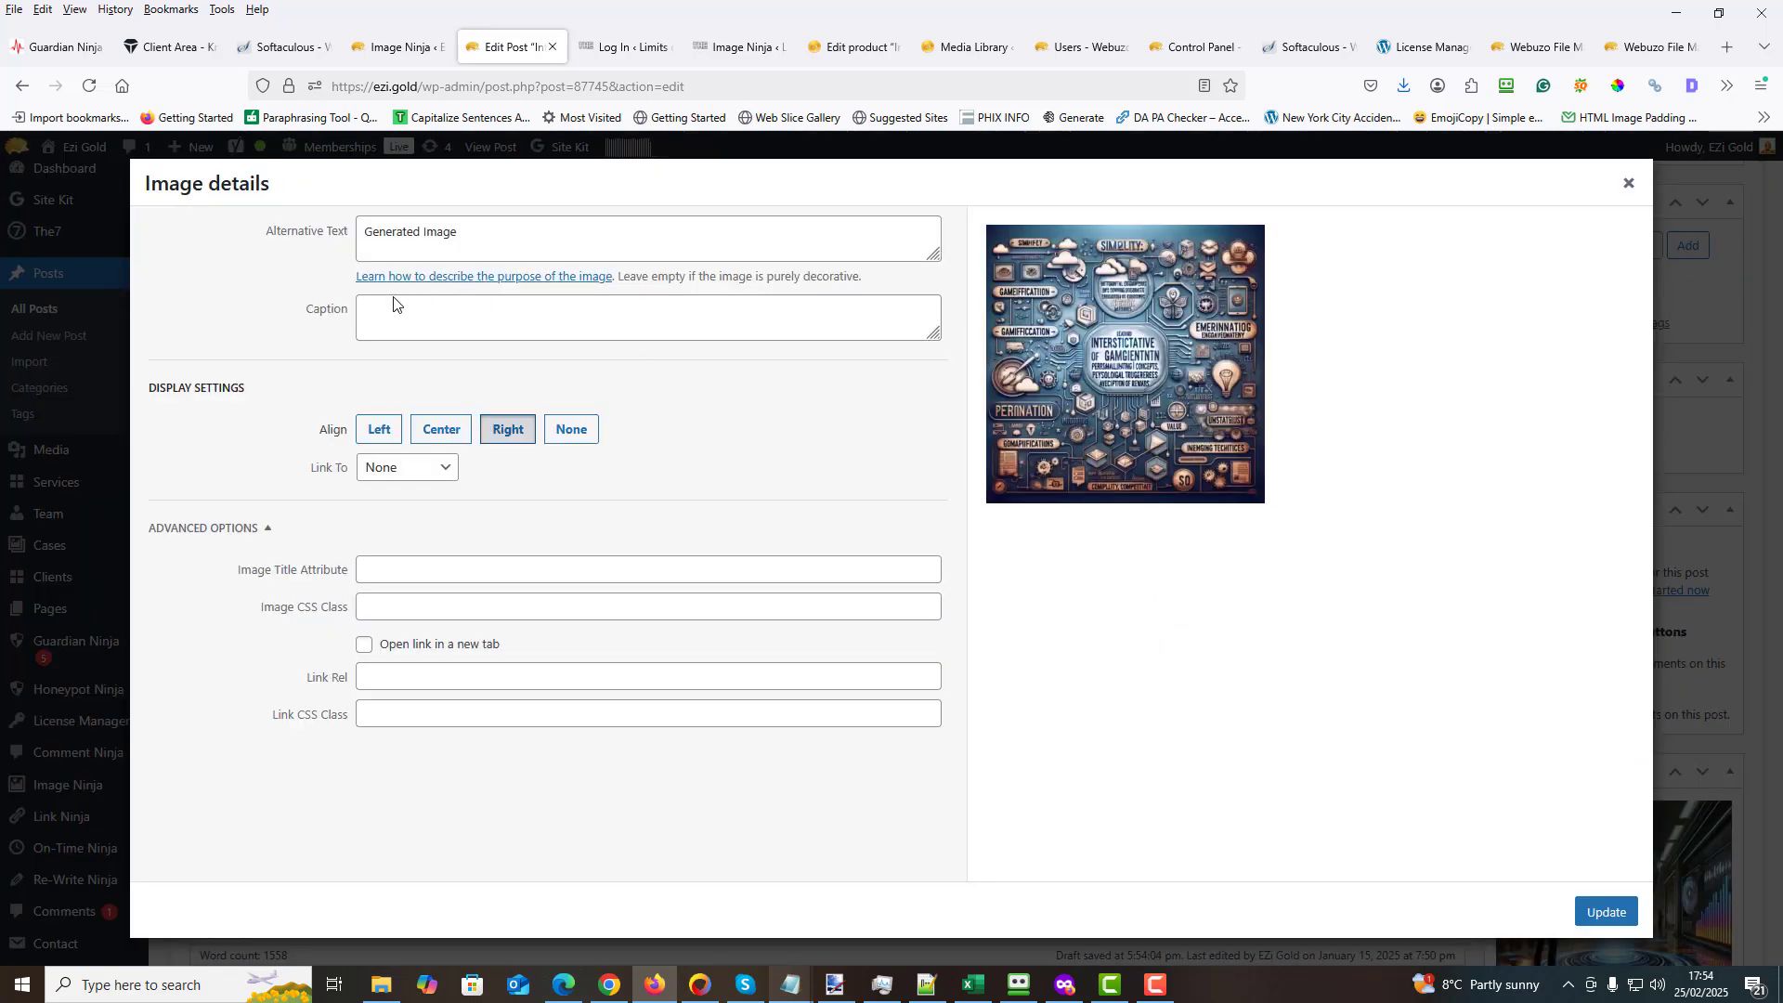
triple_click(423, 232)
right_click(417, 231)
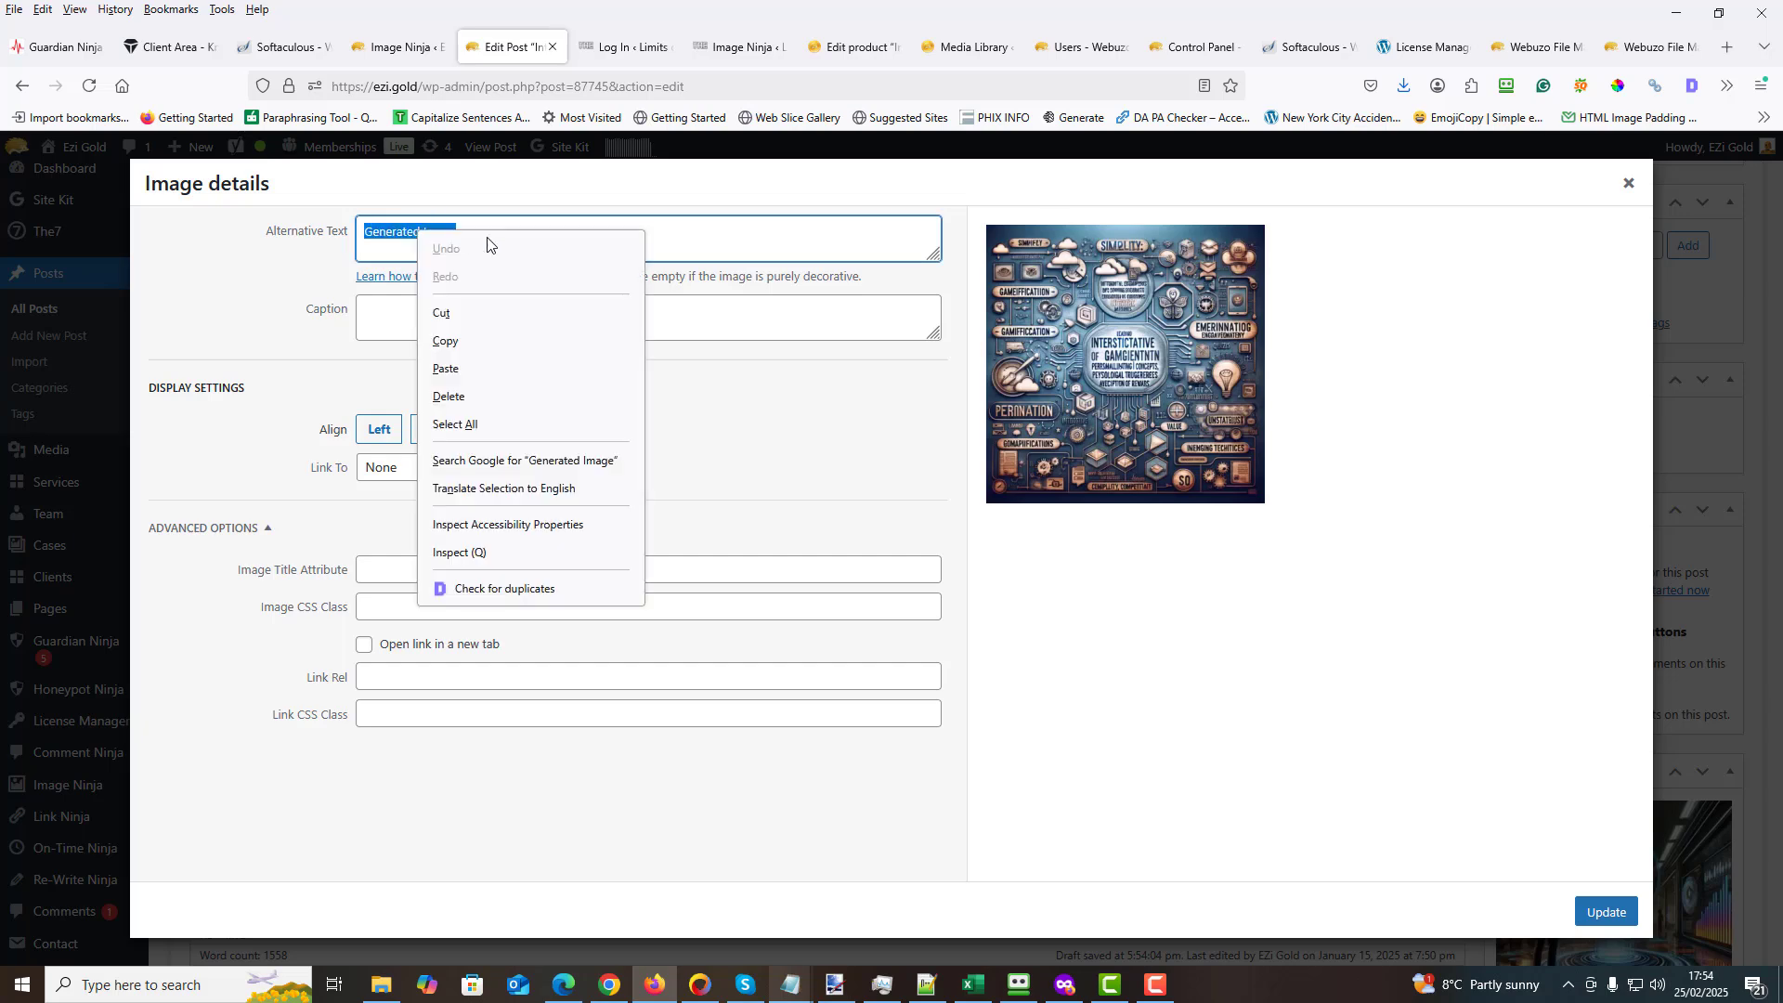
click(447, 368)
click(1605, 912)
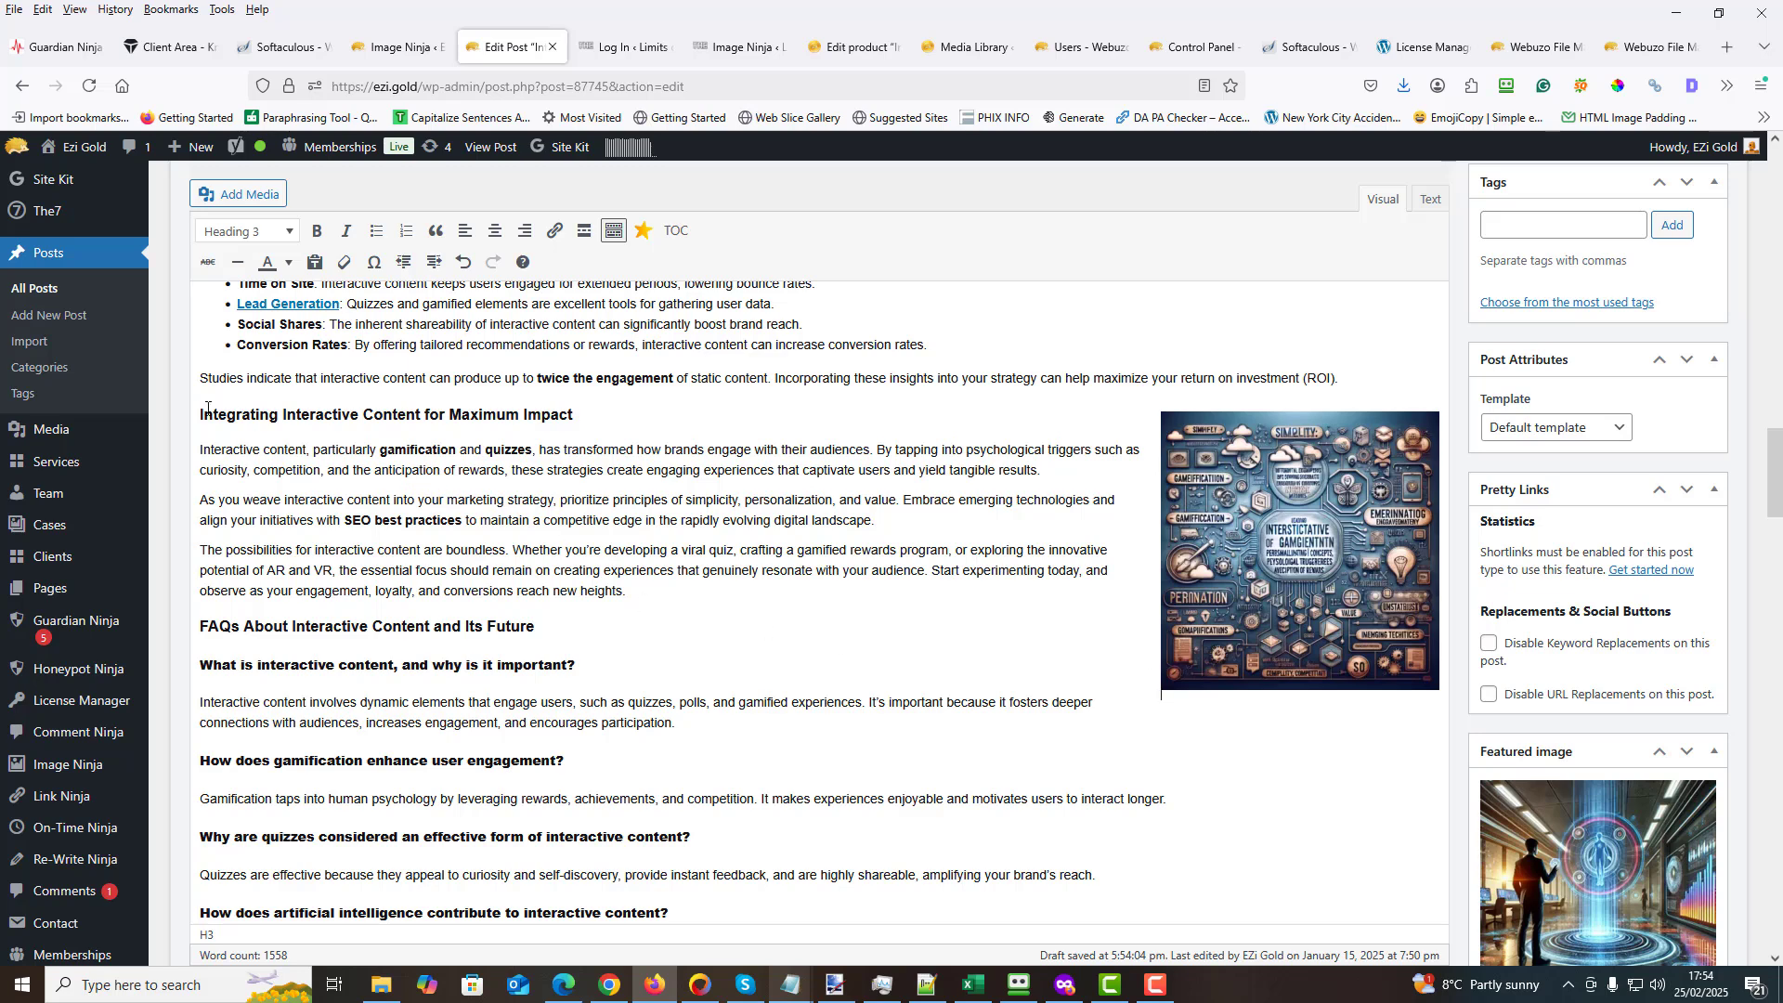
drag(201, 414, 903, 527)
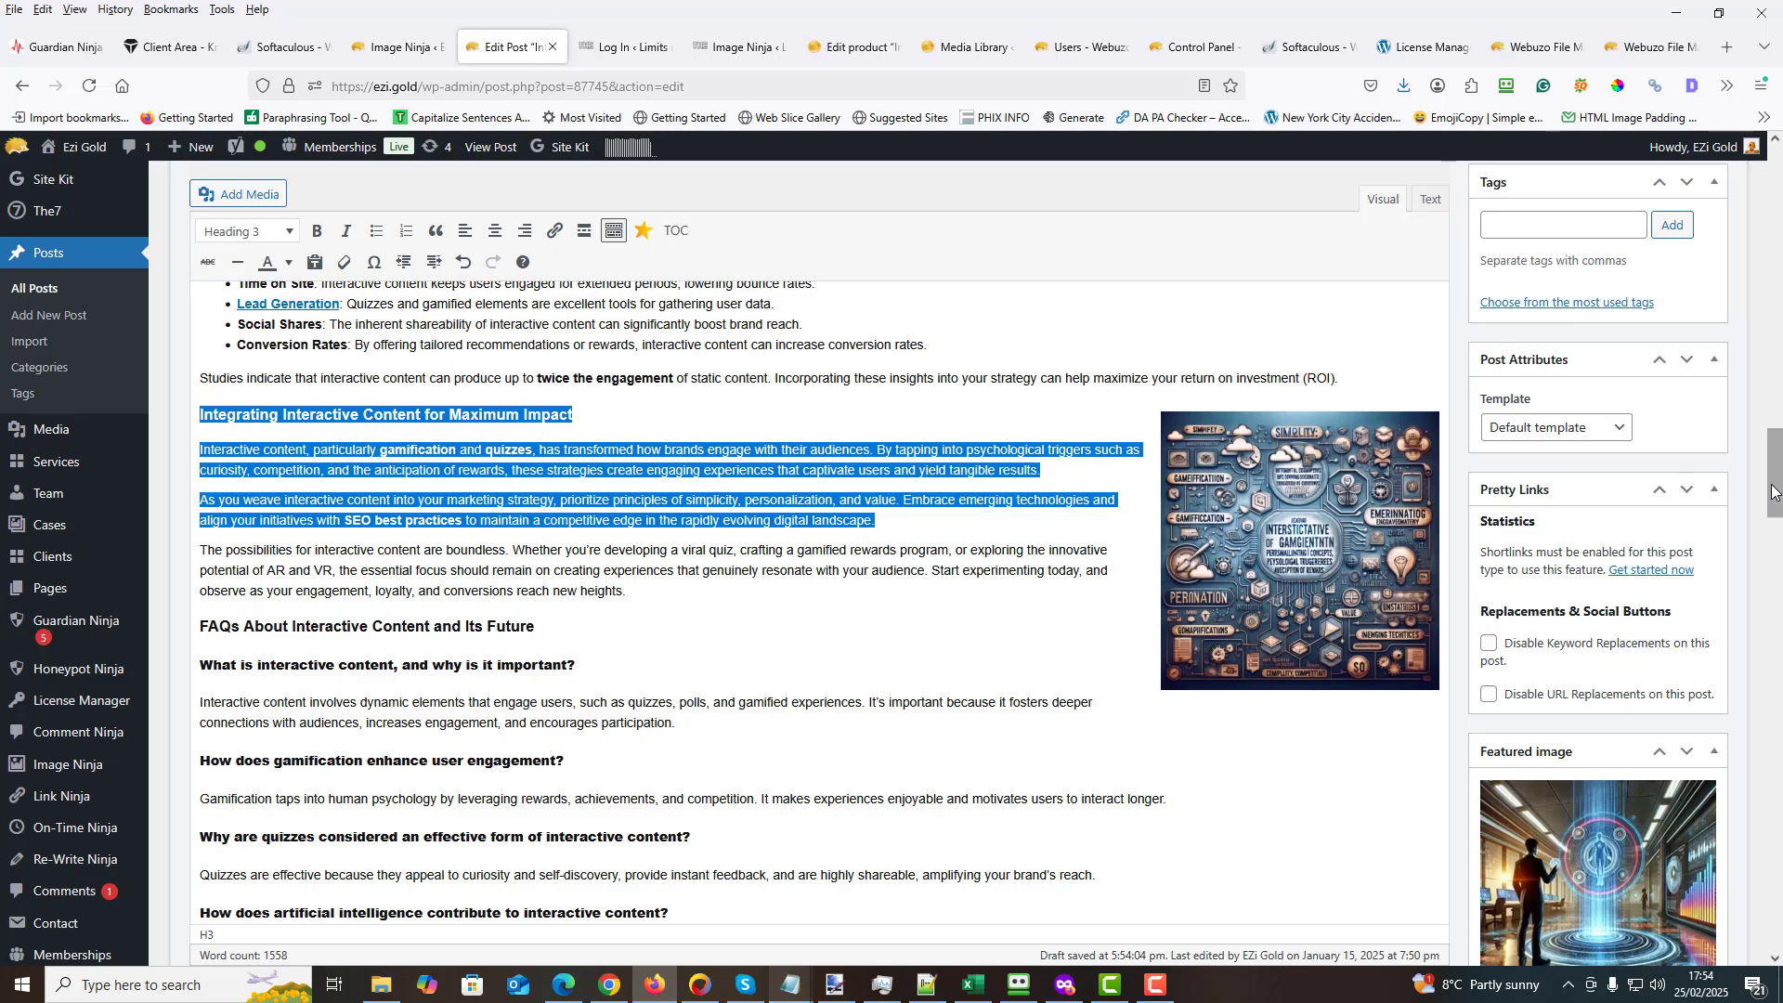
scroll(1774, 490, up, 20)
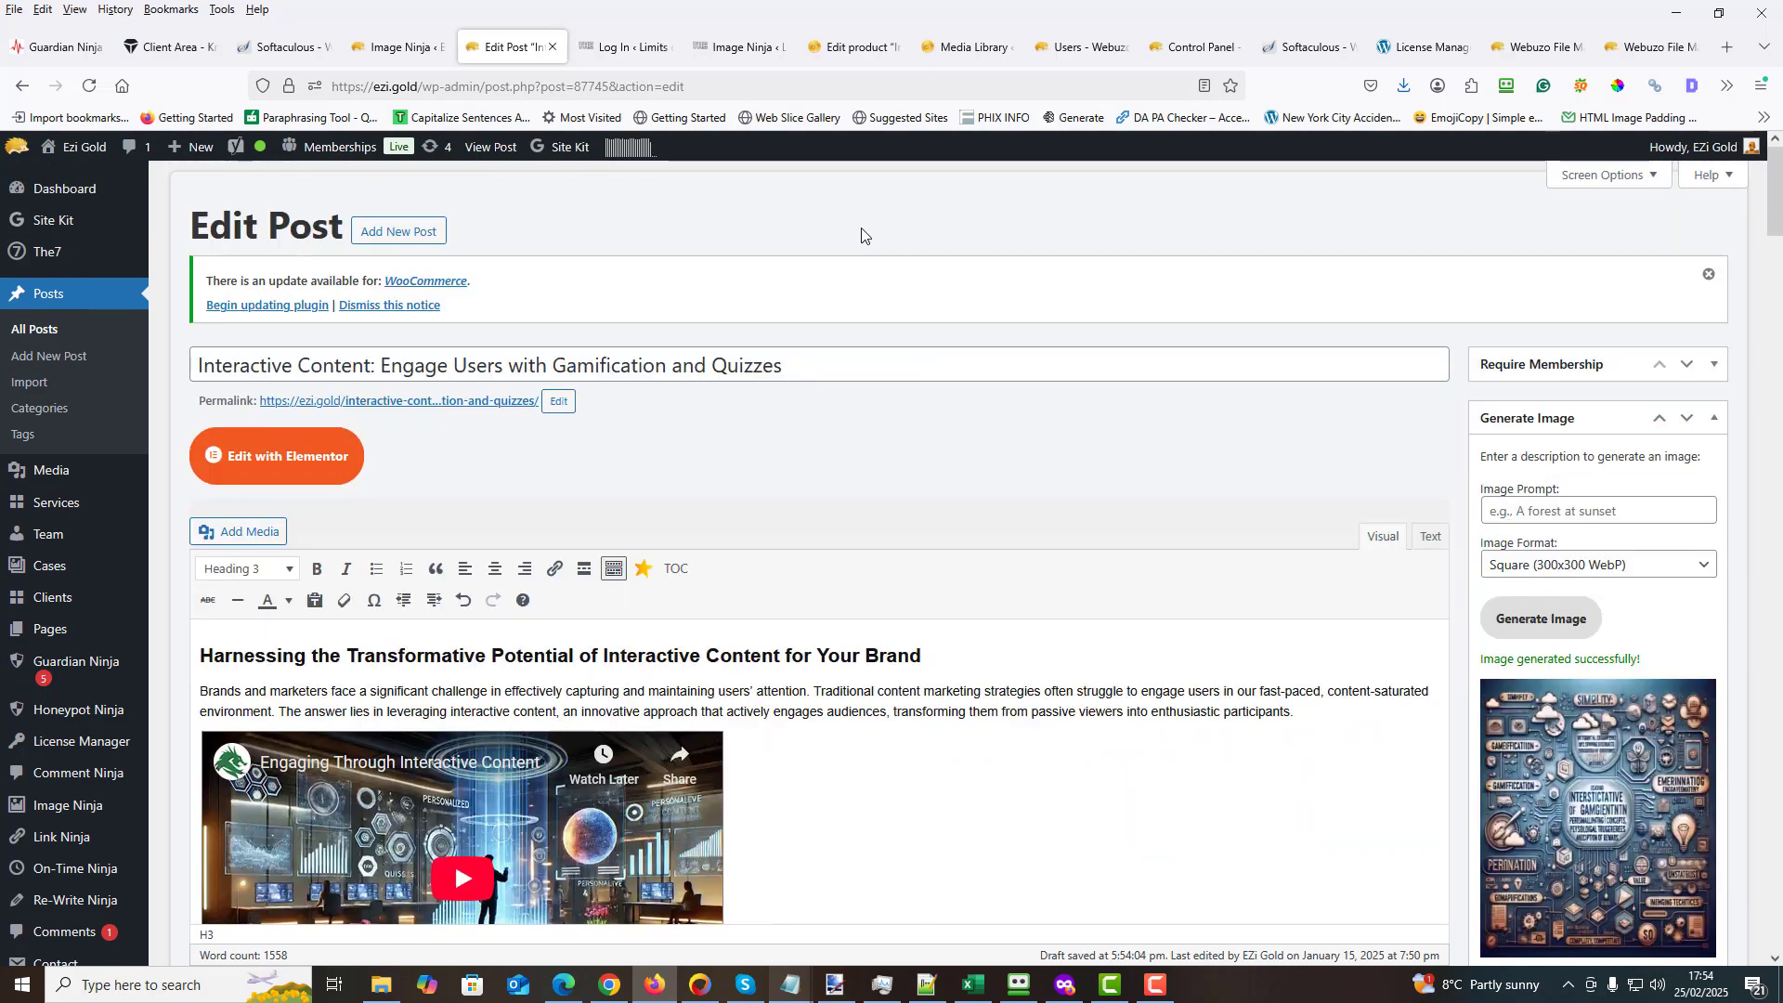
- From the Image Ninja dashboard tab, copy the Pro license key from the "api and license" file in Notepad and return to the dashboard
click(404, 53)
click(221, 639)
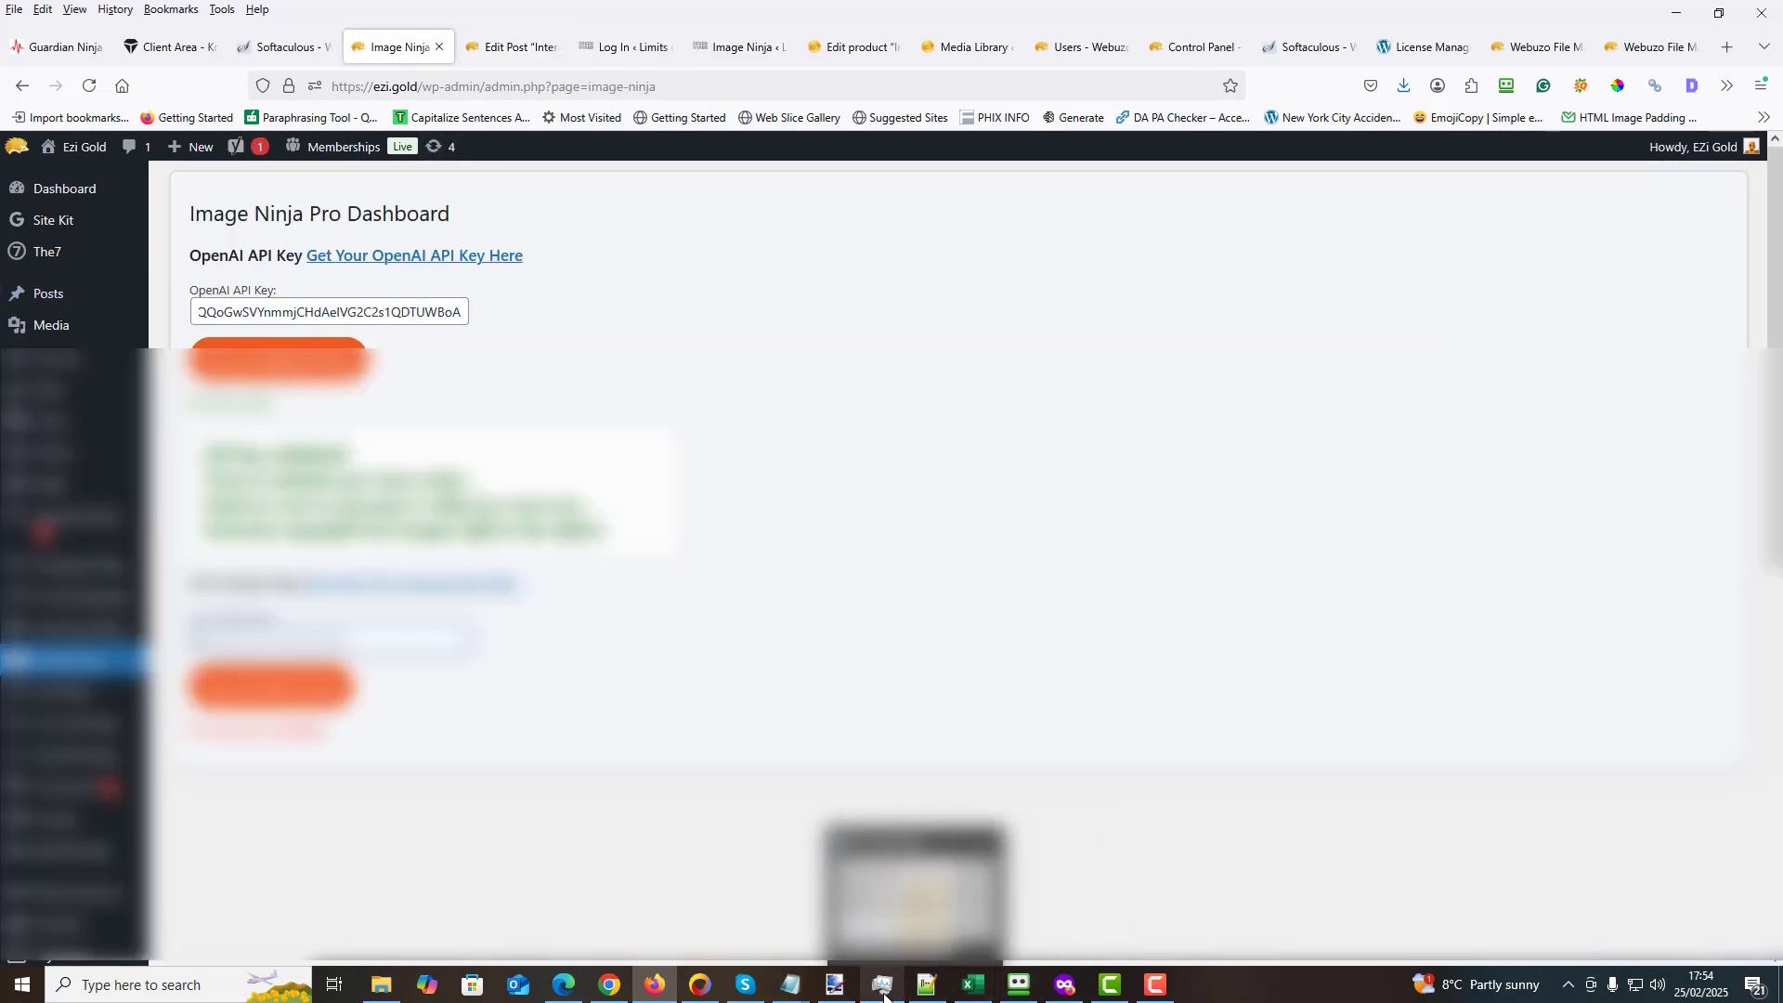
mouse_move(836, 983)
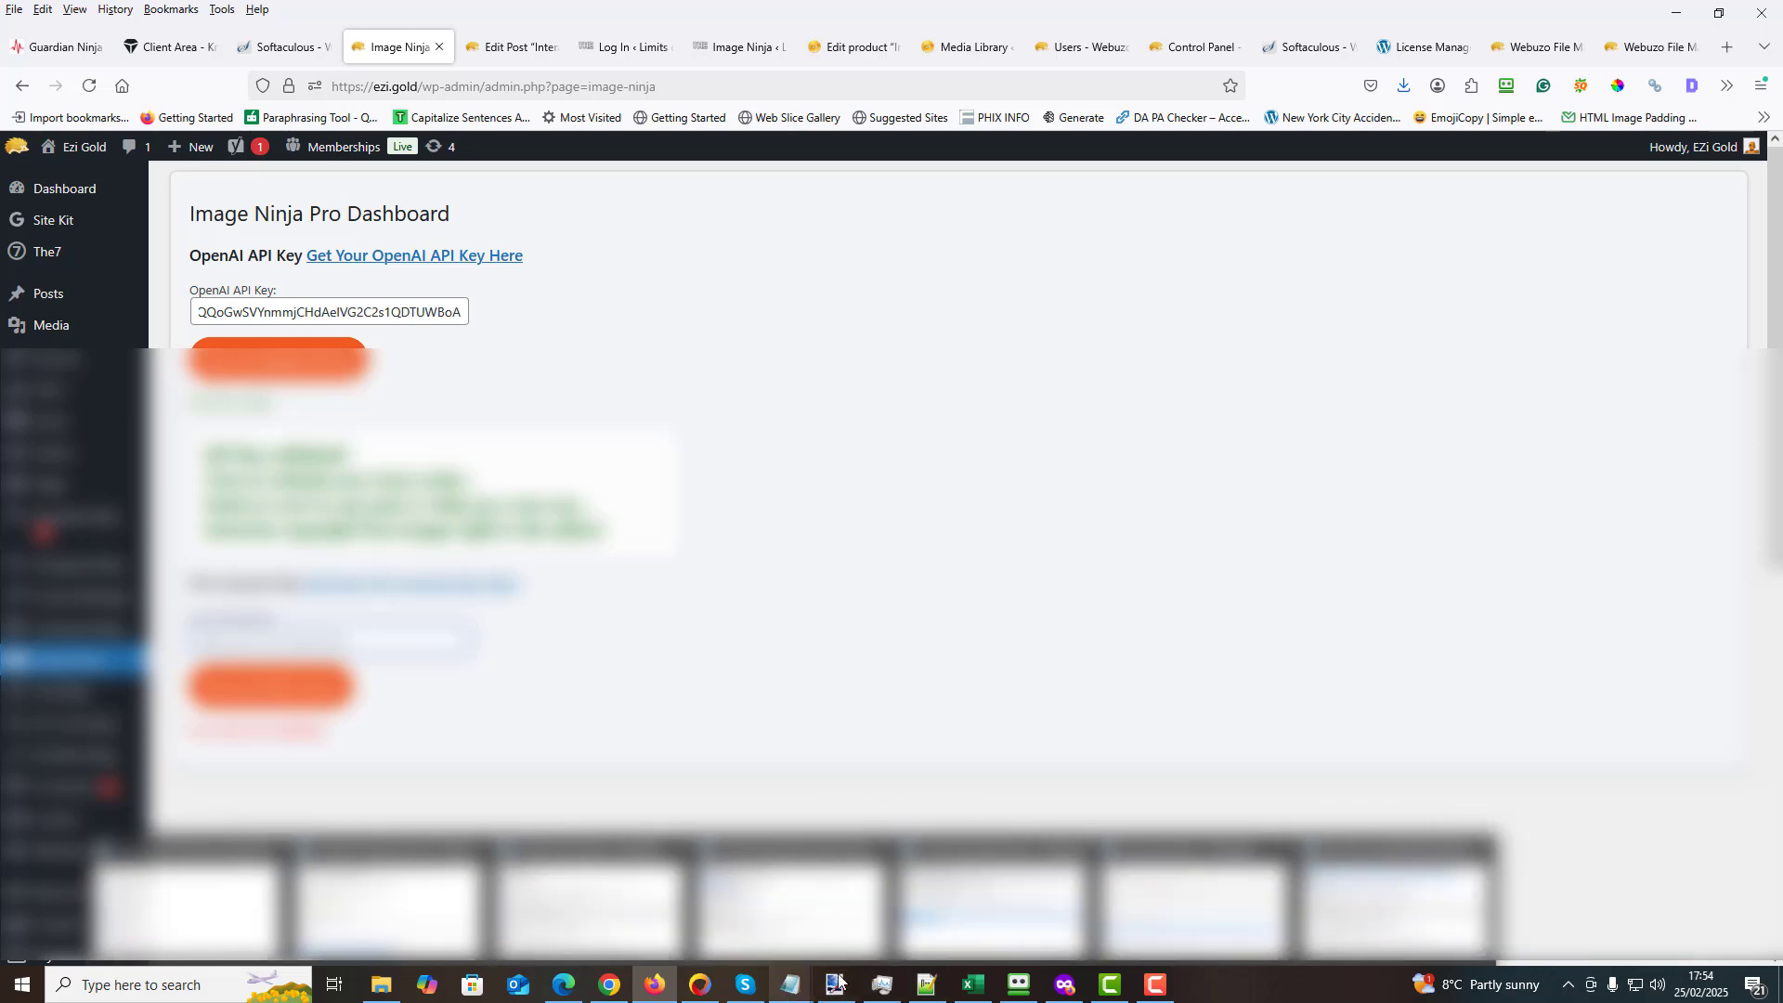
click(1198, 896)
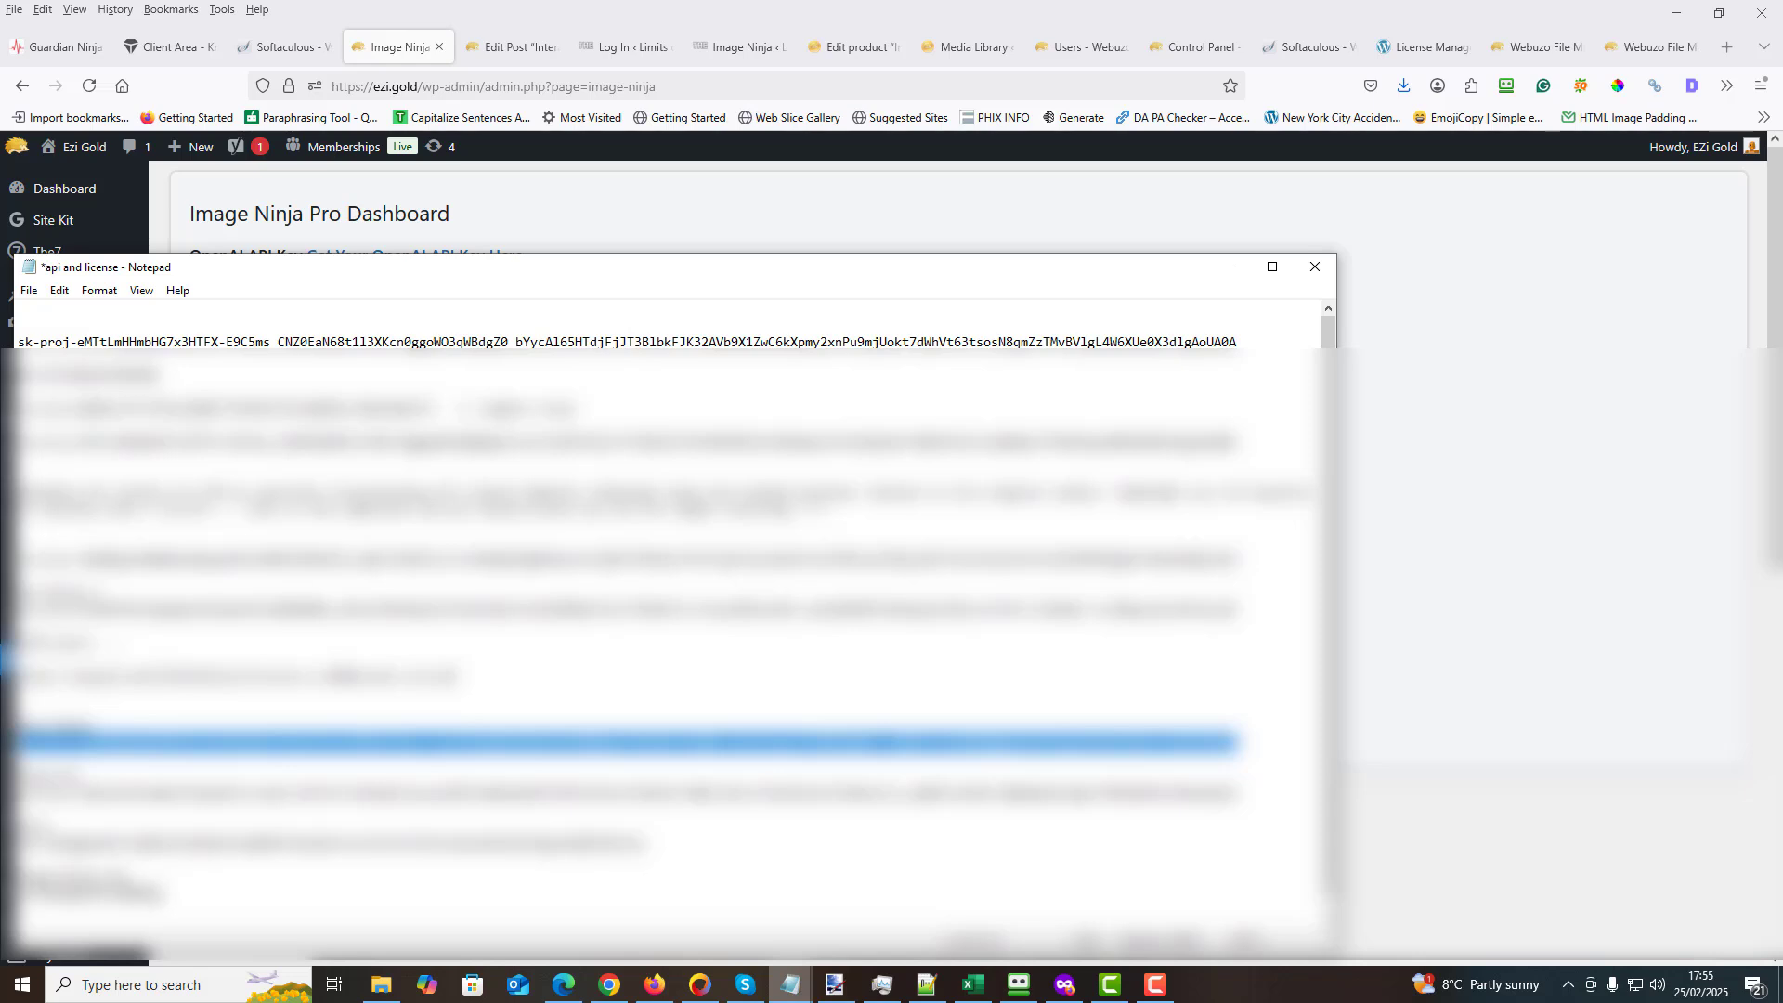
drag(161, 892, 24, 892)
right_click(38, 893)
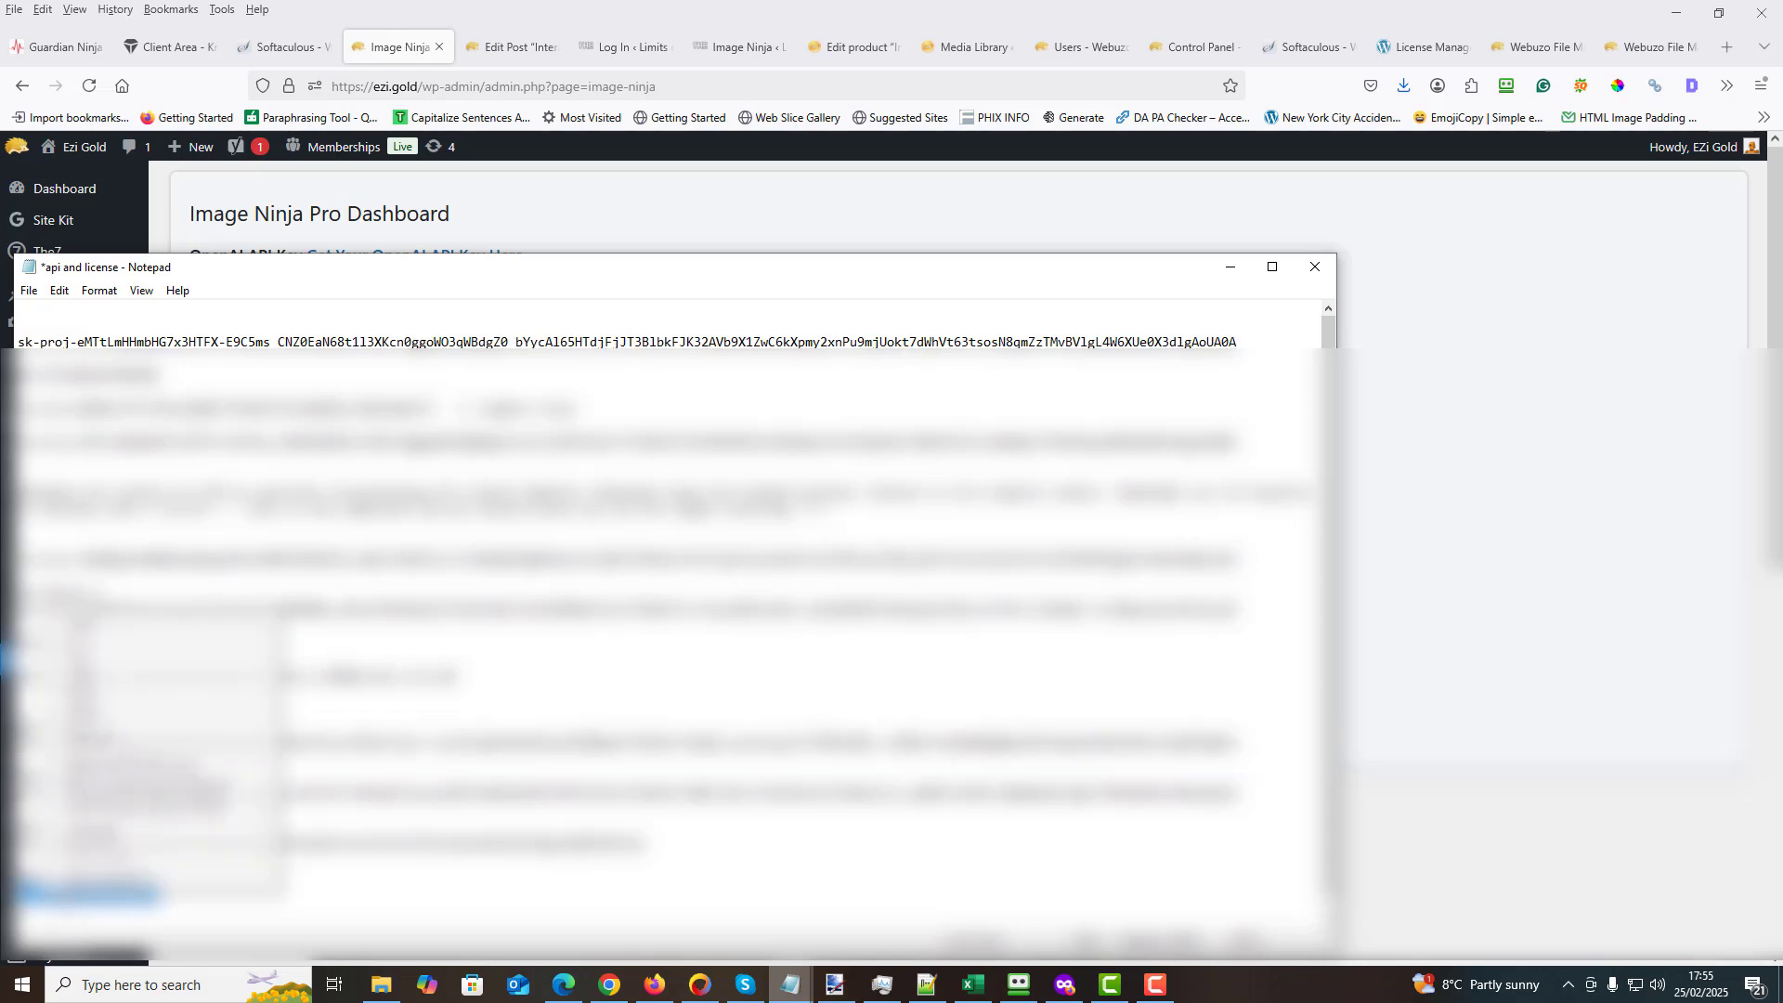
click(116, 669)
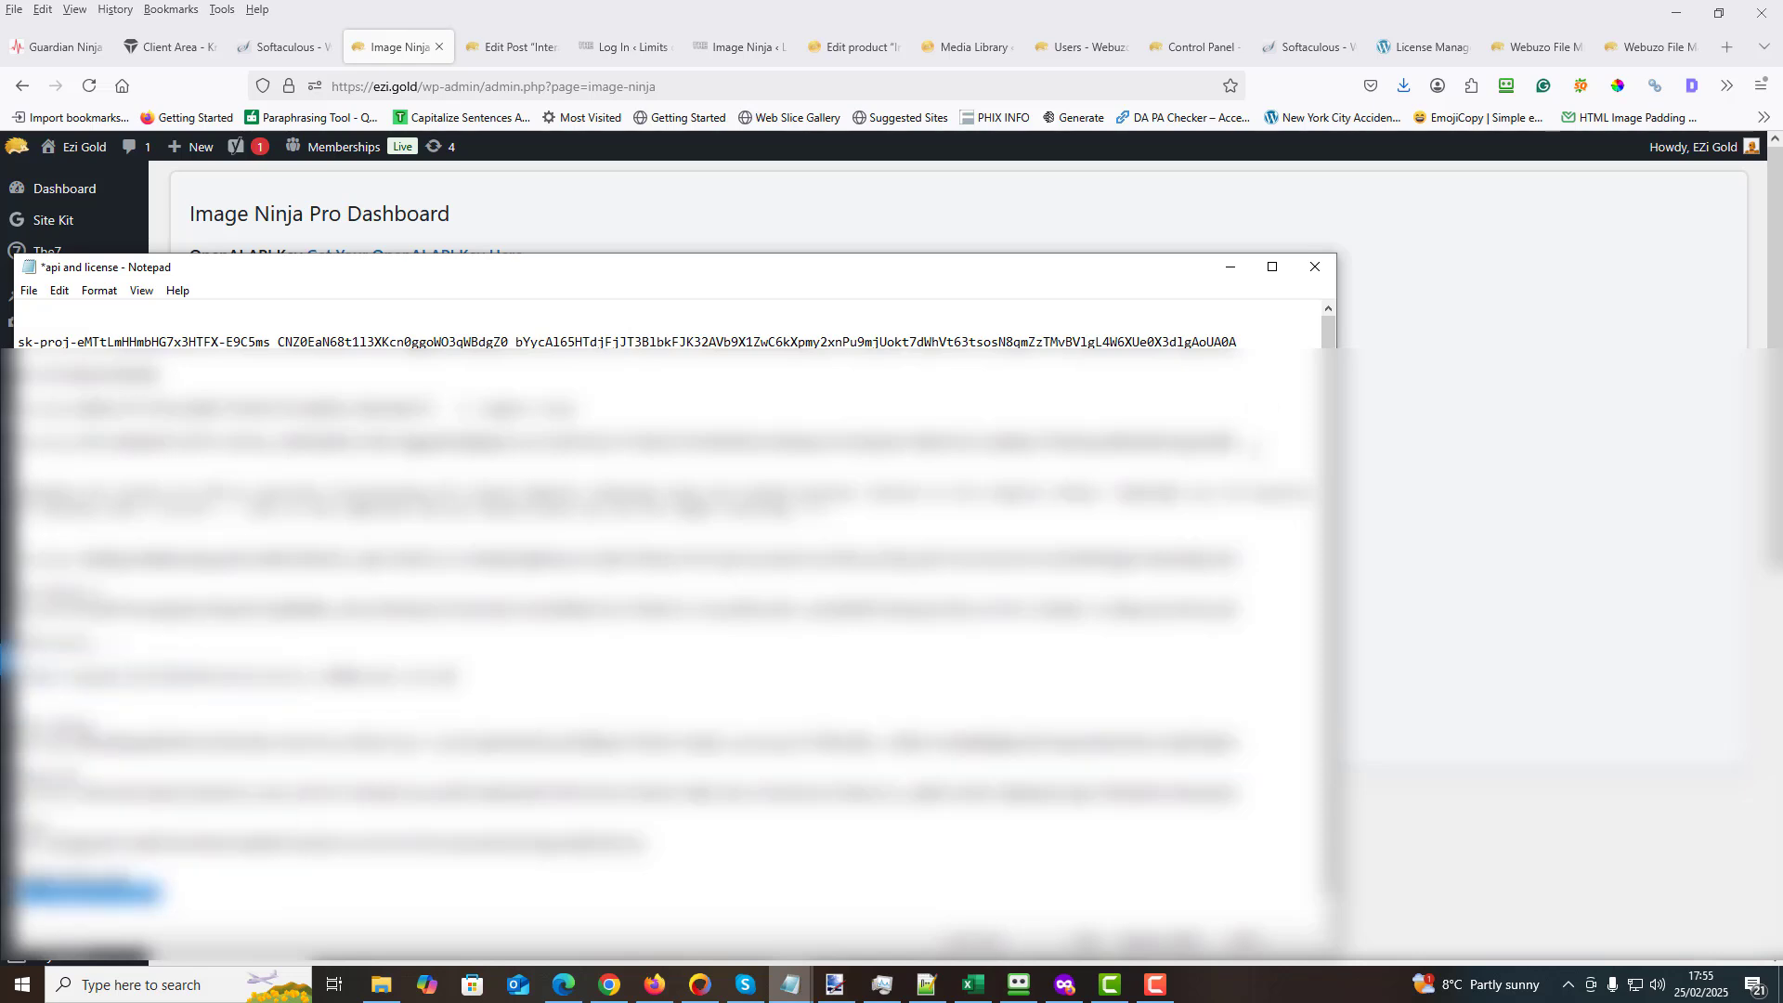
click(1231, 269)
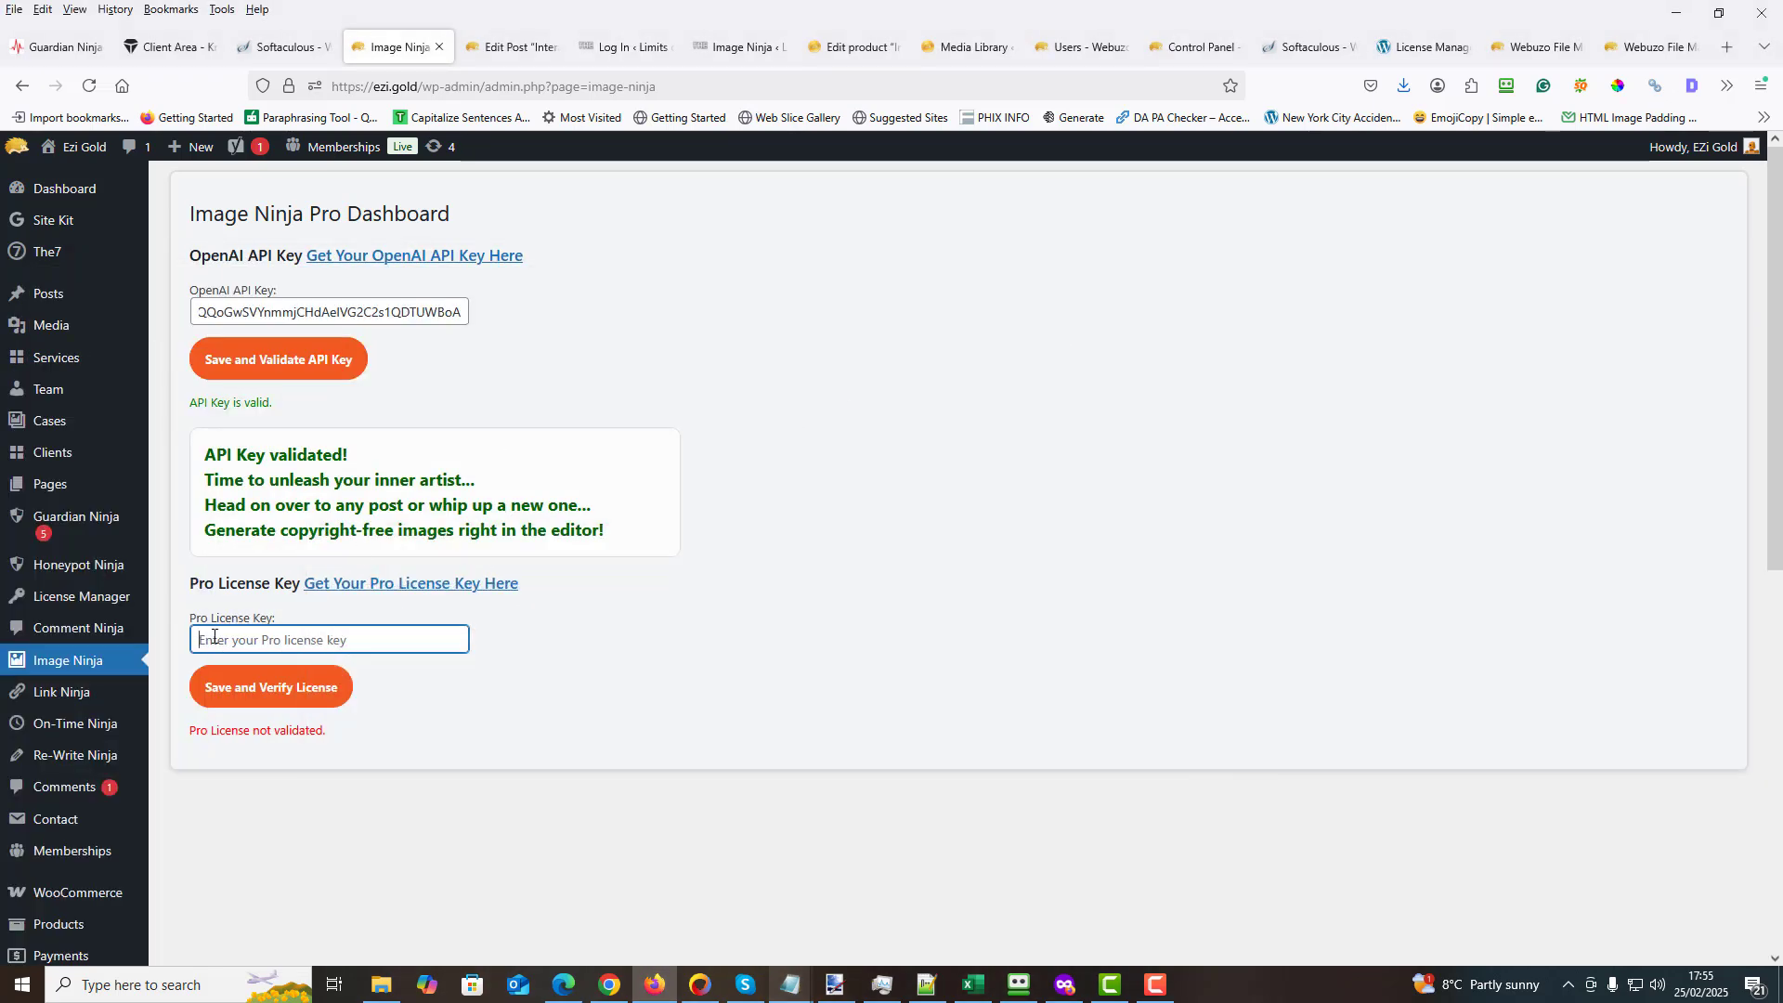
- Paste the copied Pro license key into the Pro License Key field, then save and verify the license
right_click(214, 637)
click(277, 776)
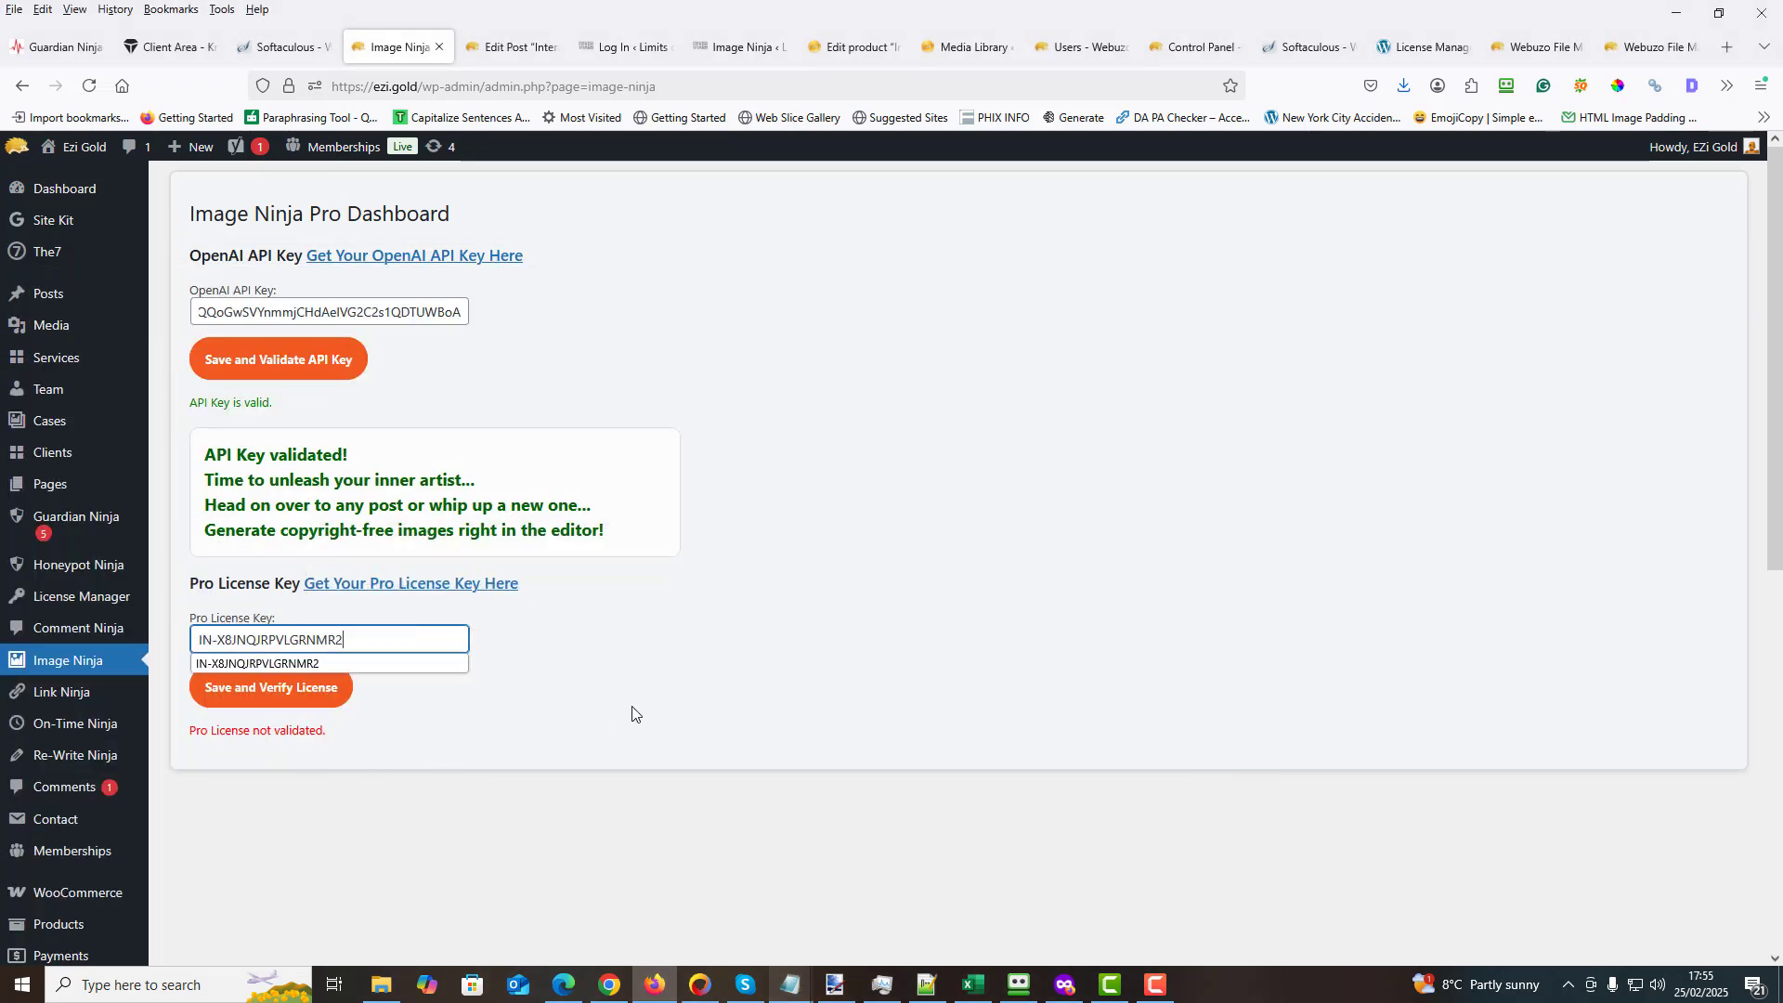
click(304, 698)
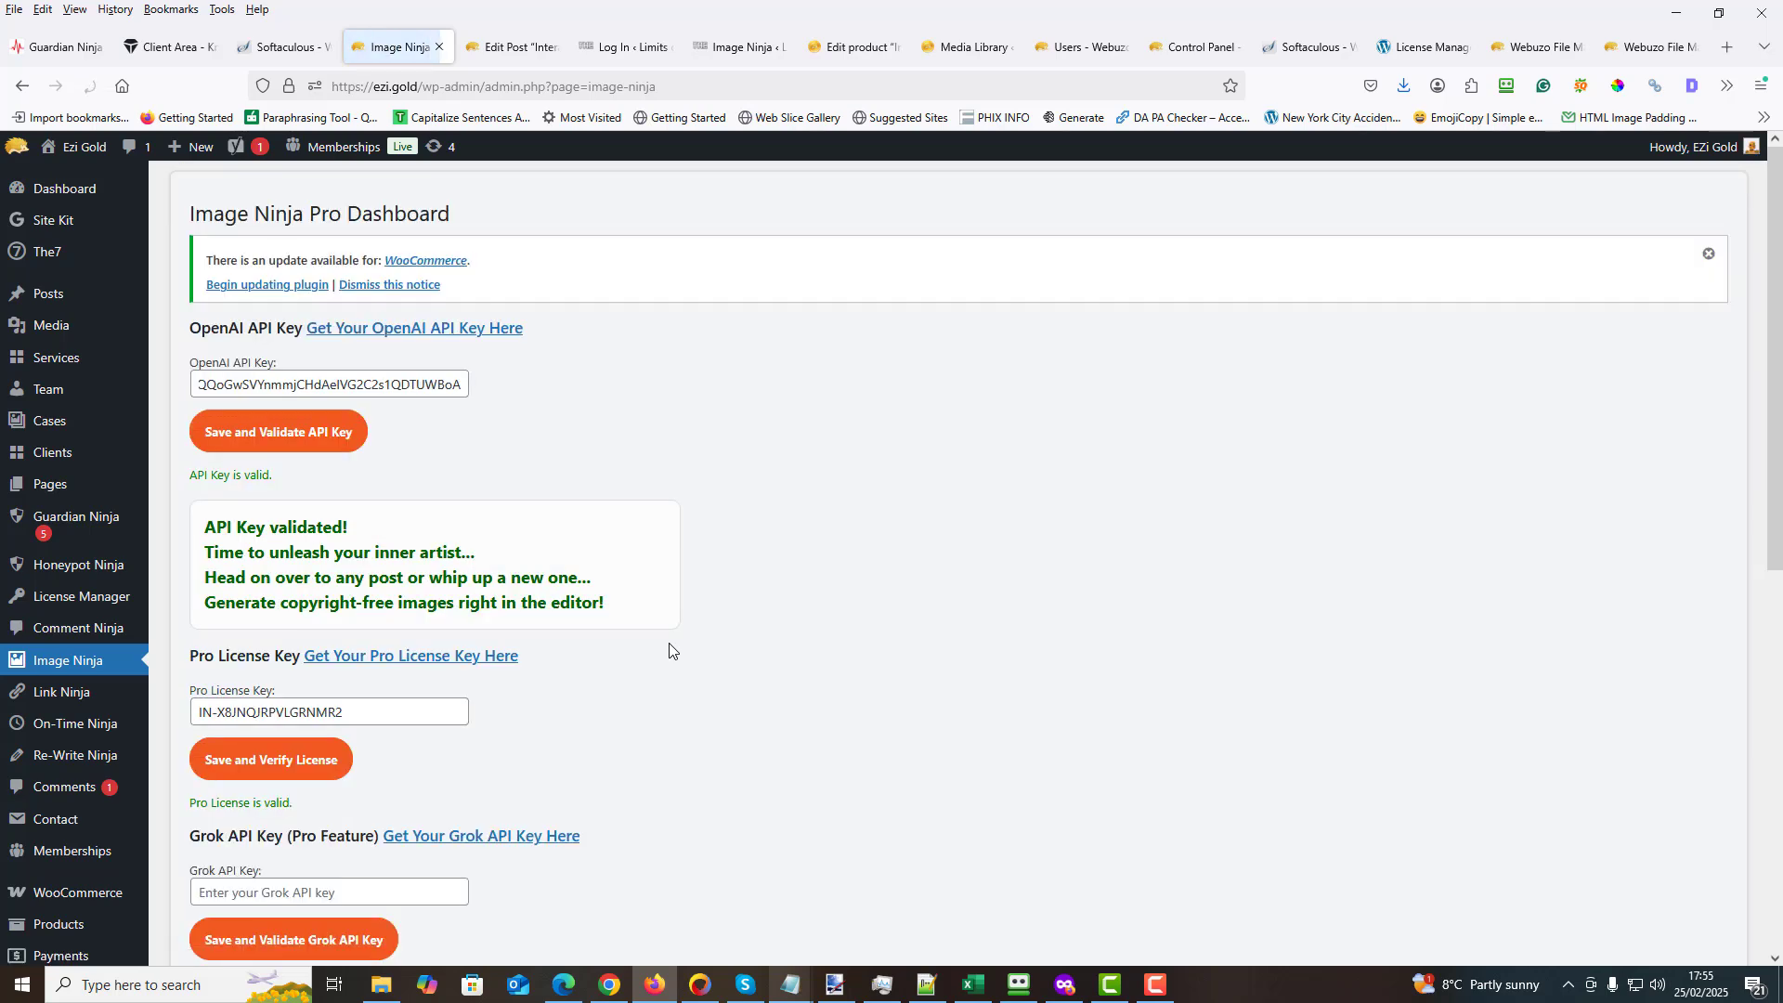
- Copy the Grok API key from the "api and license" file in Notepad and return to the Image Ninja dashboard
scroll(664, 650, down, 2)
scroll(664, 650, down, 2)
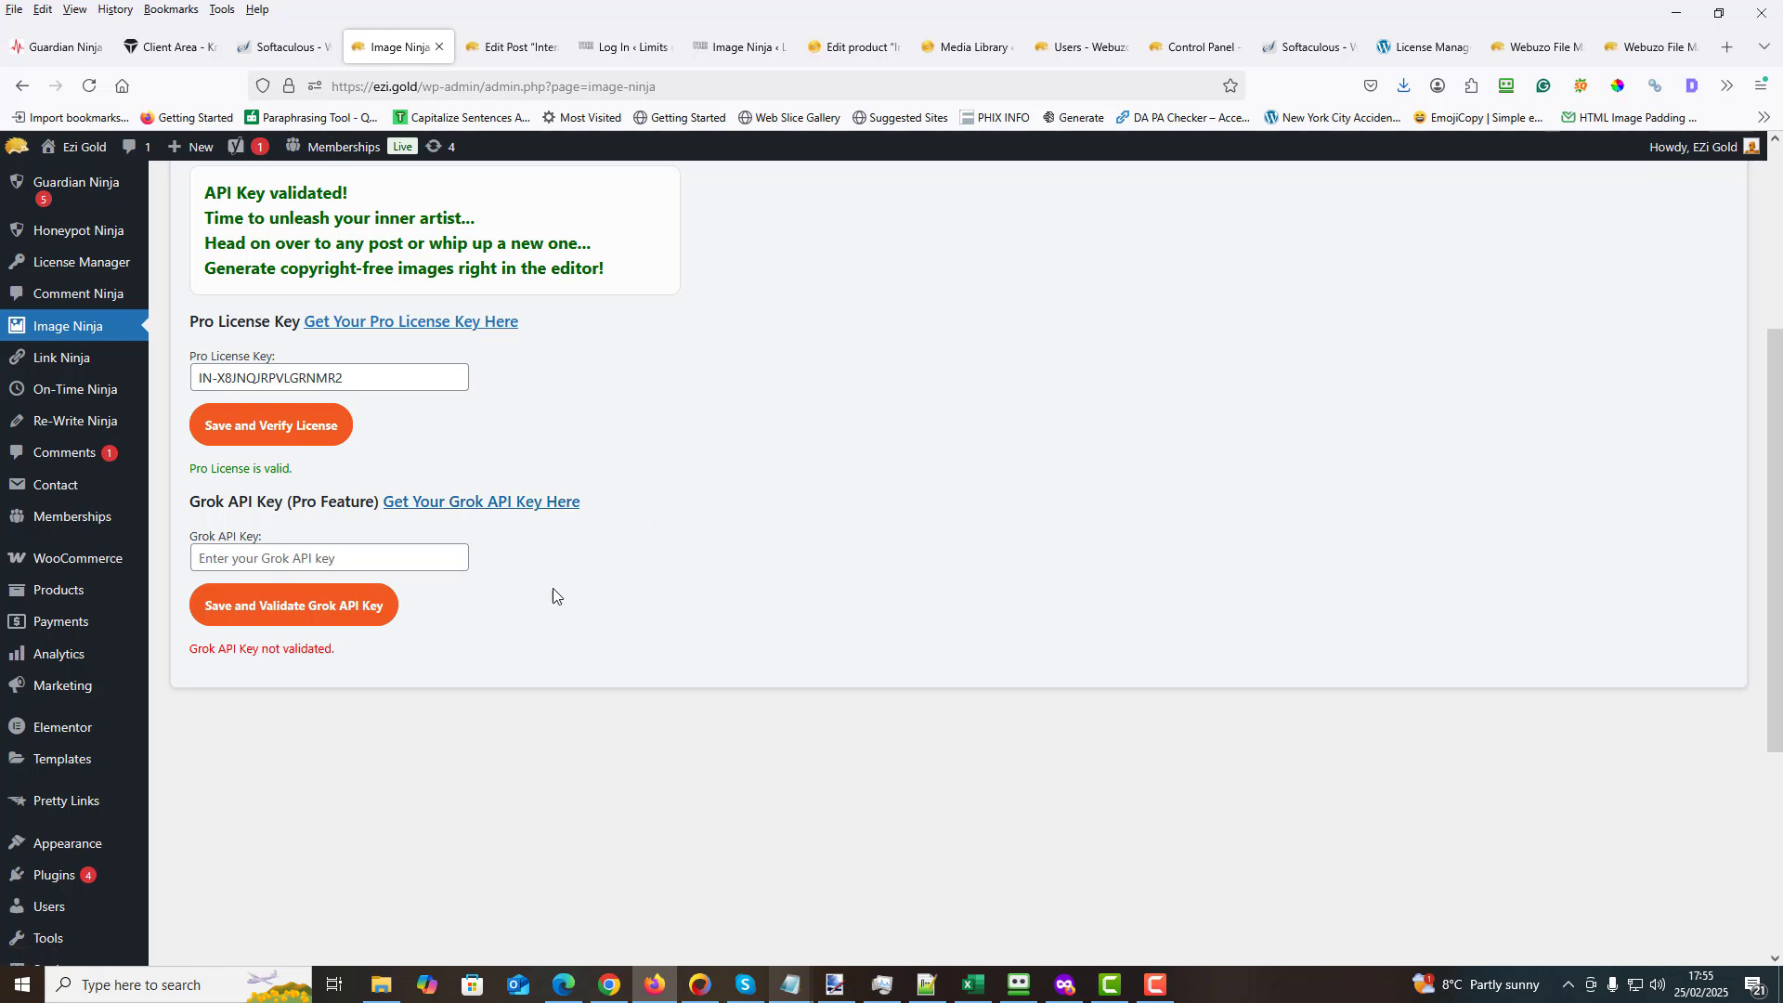
click(208, 559)
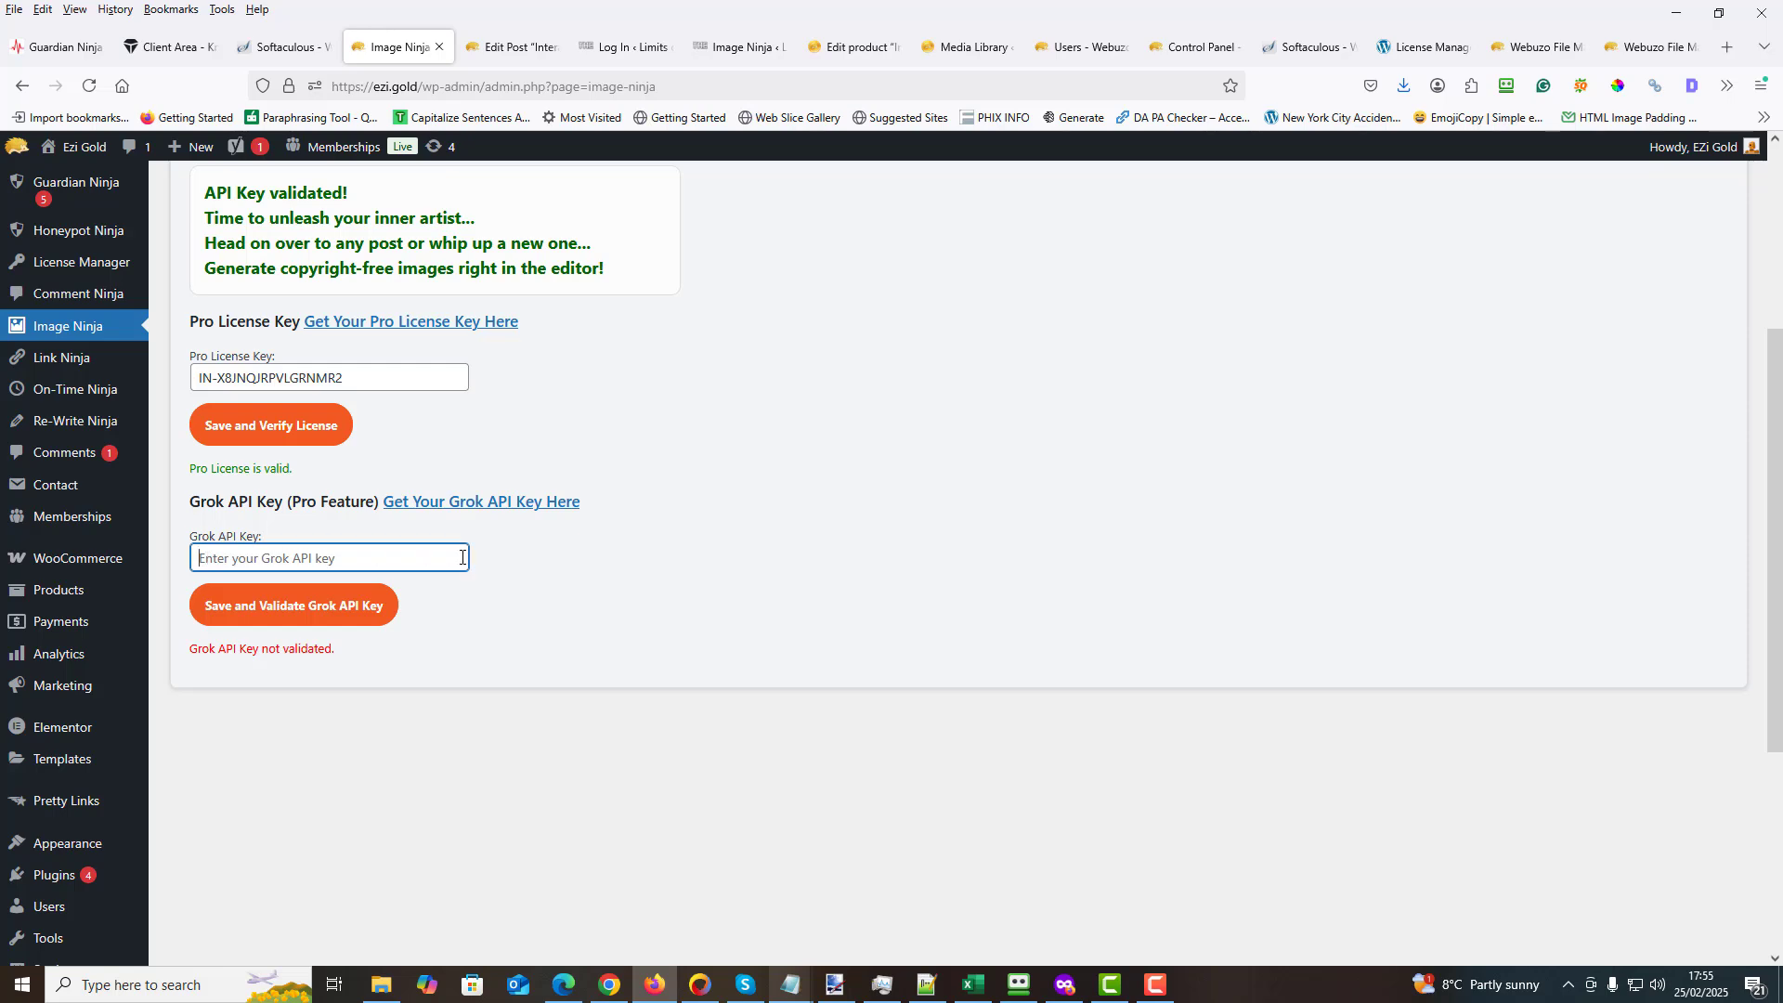
mouse_move(791, 999)
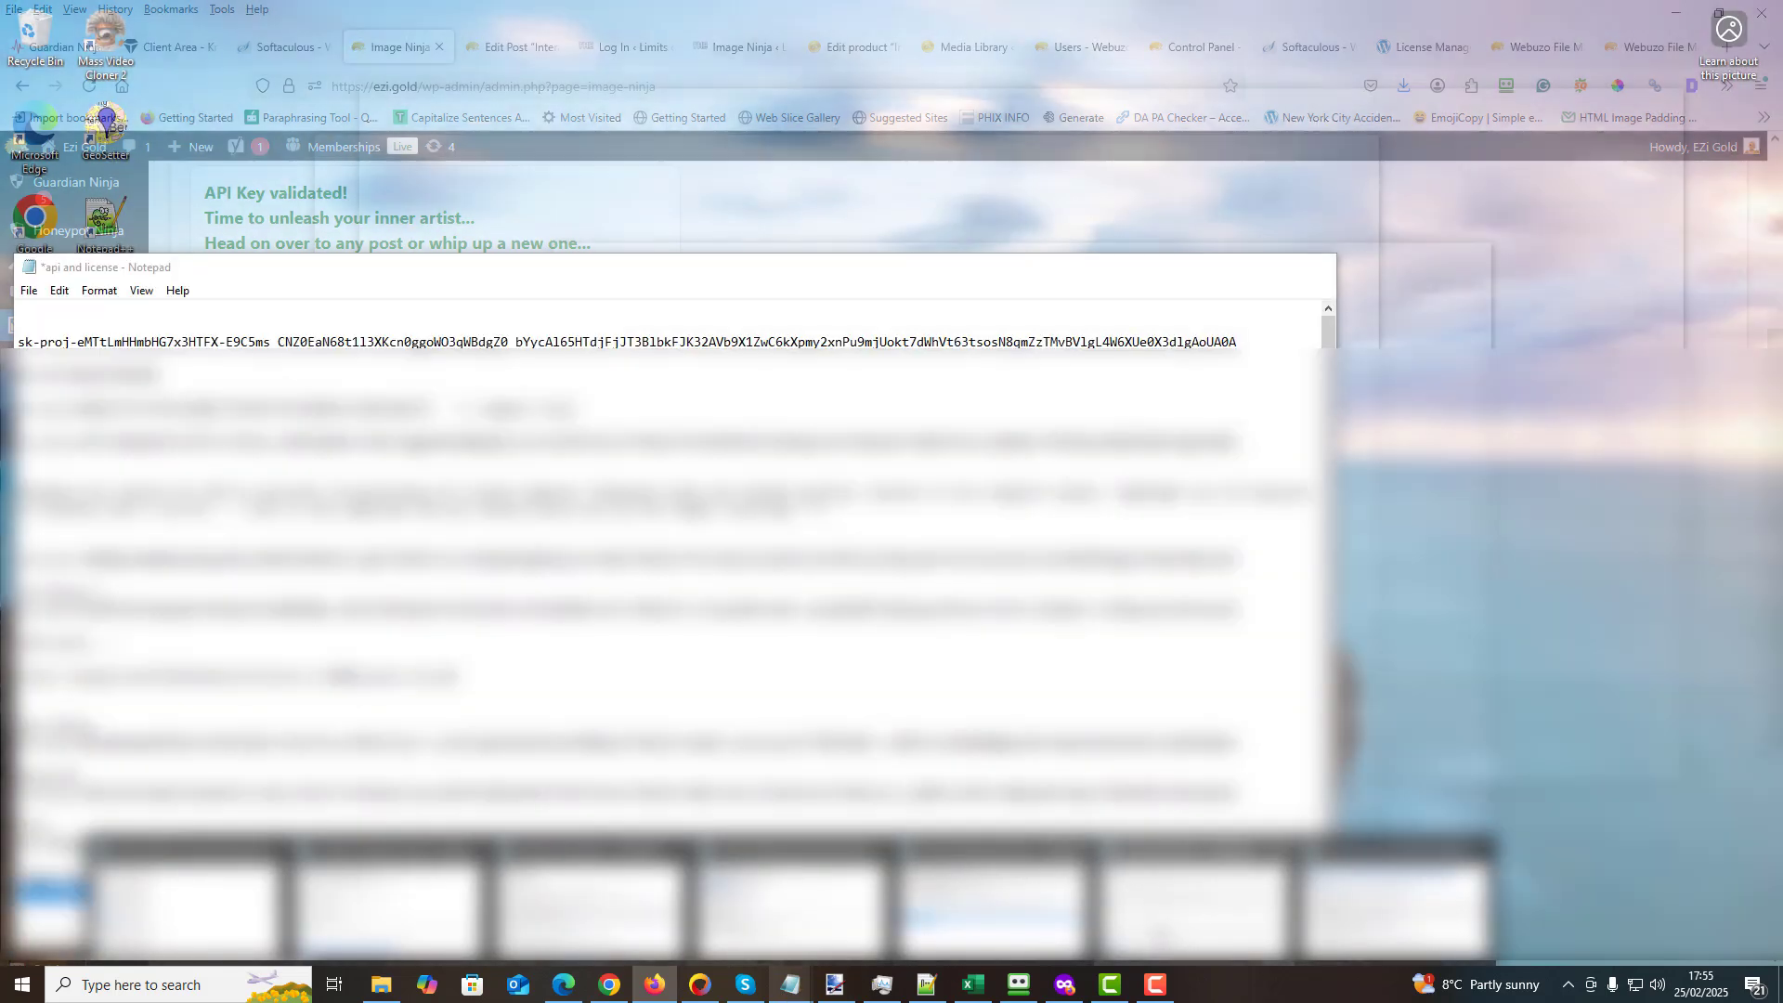
click(1196, 898)
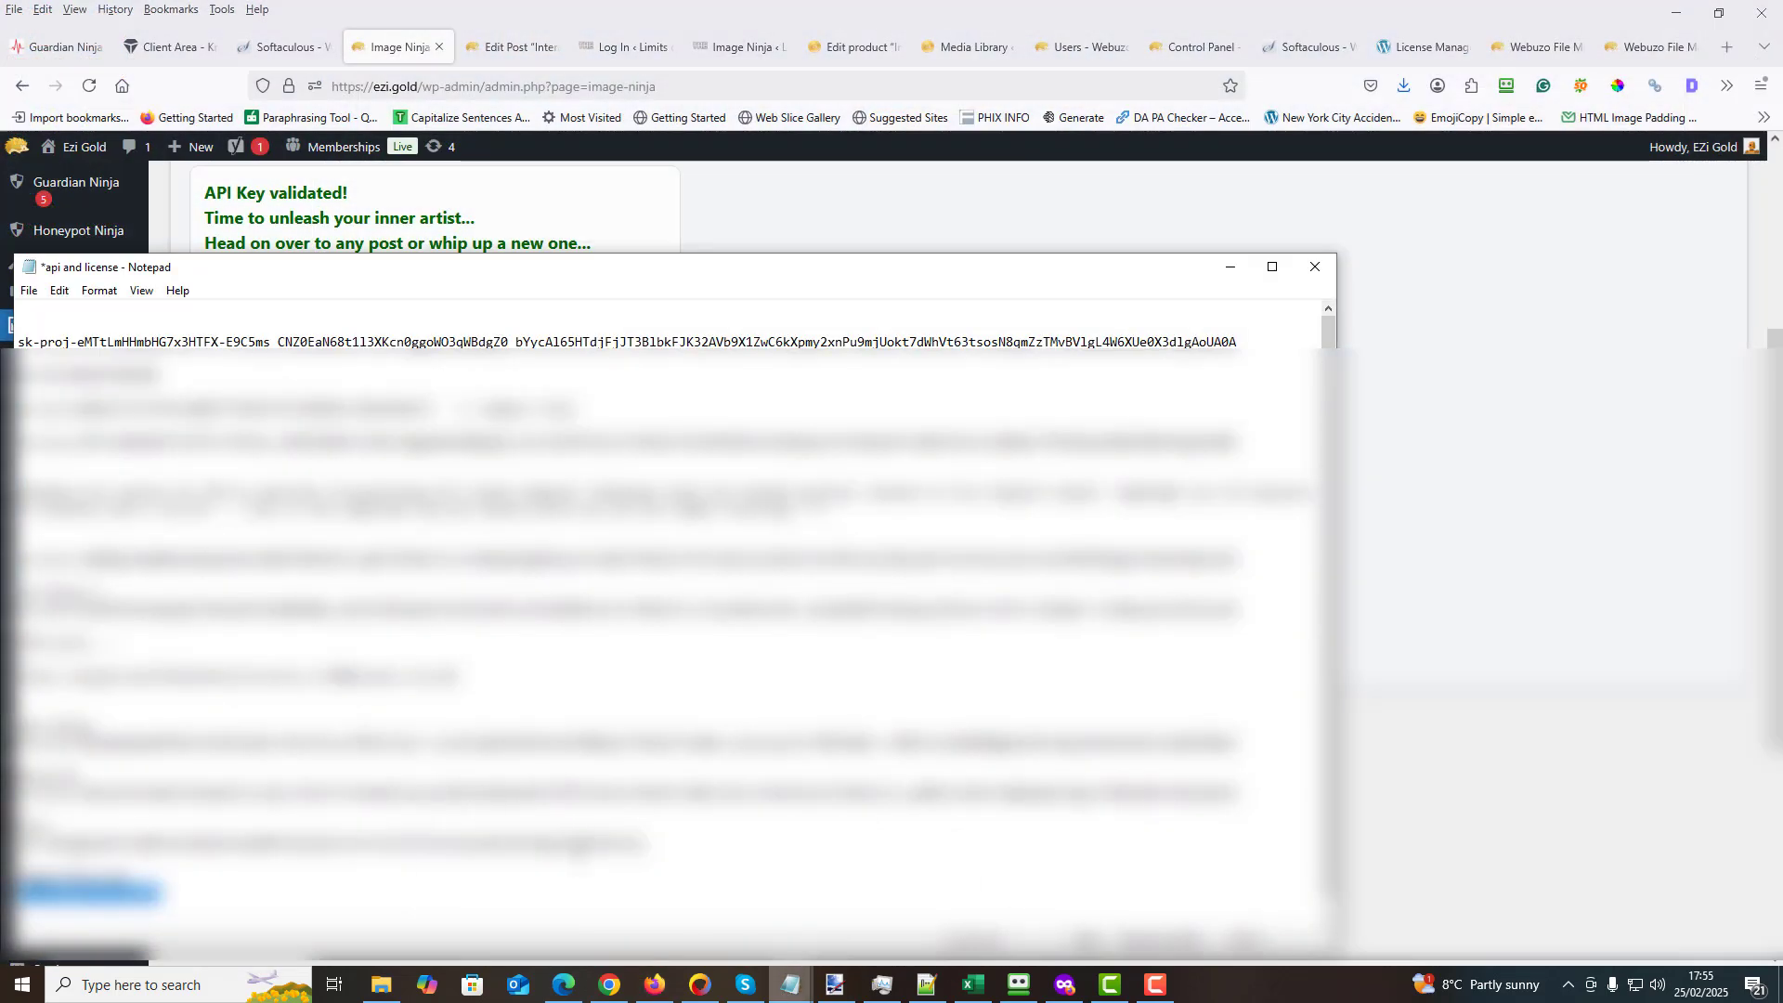
drag(643, 843, 21, 843)
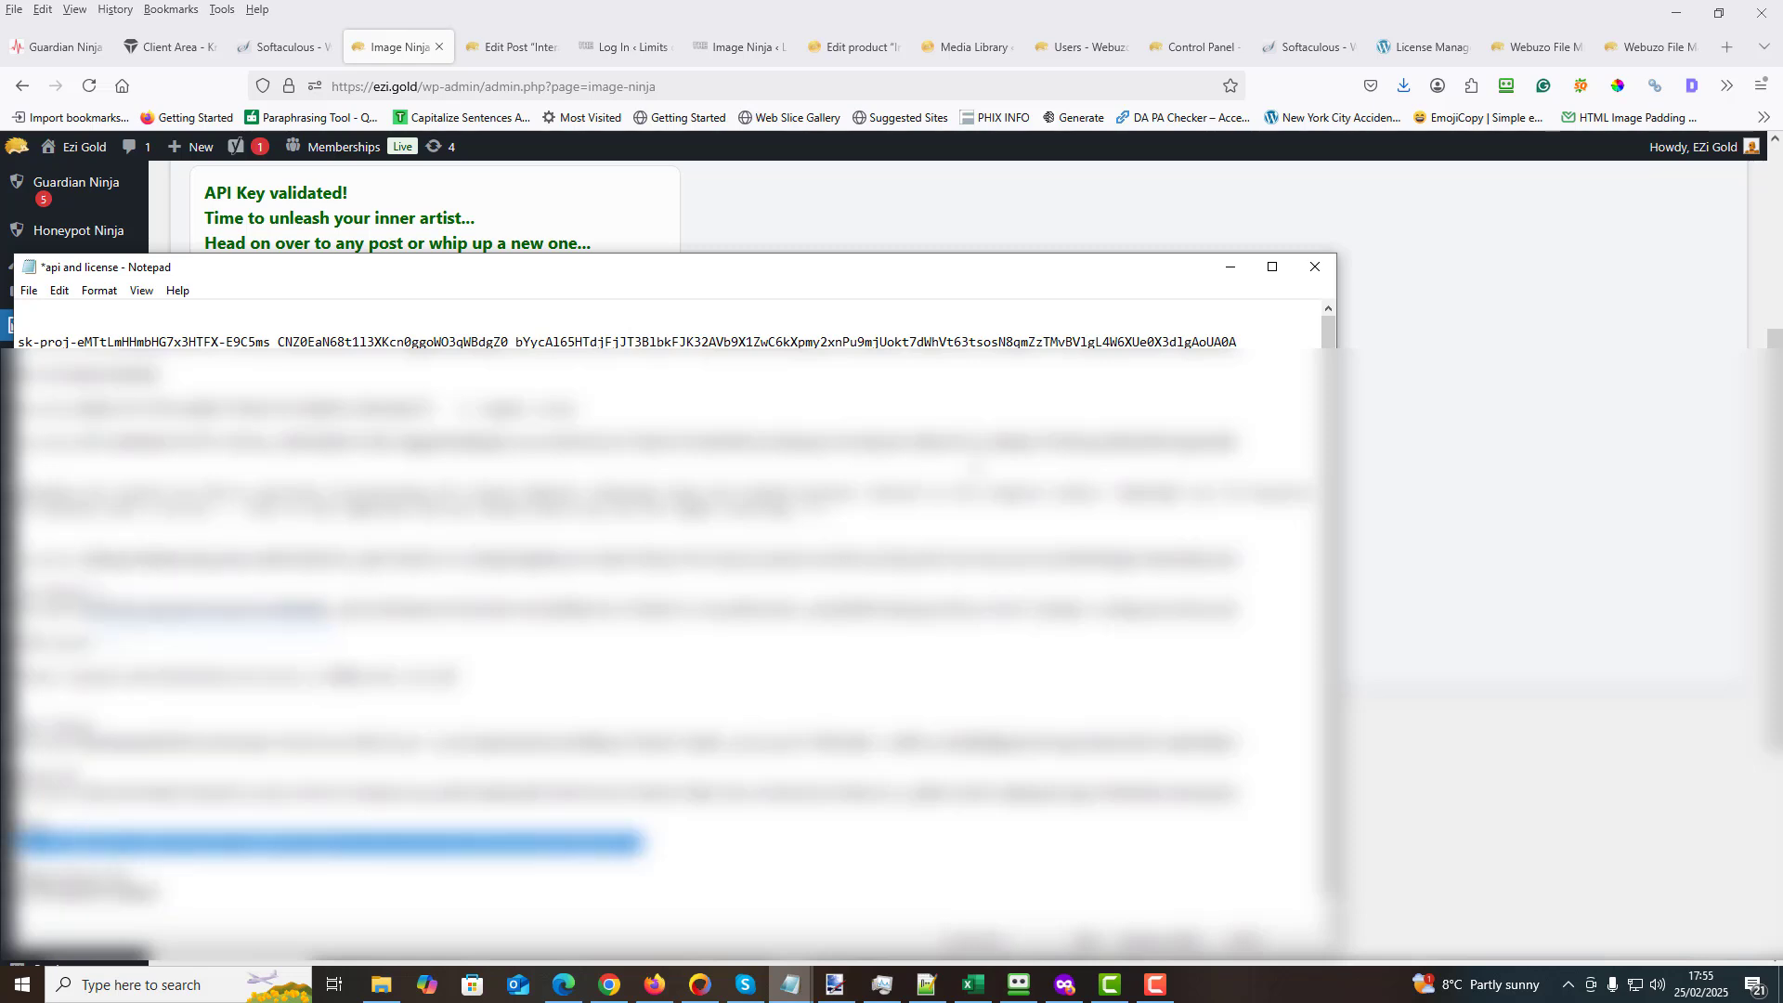
click(1231, 267)
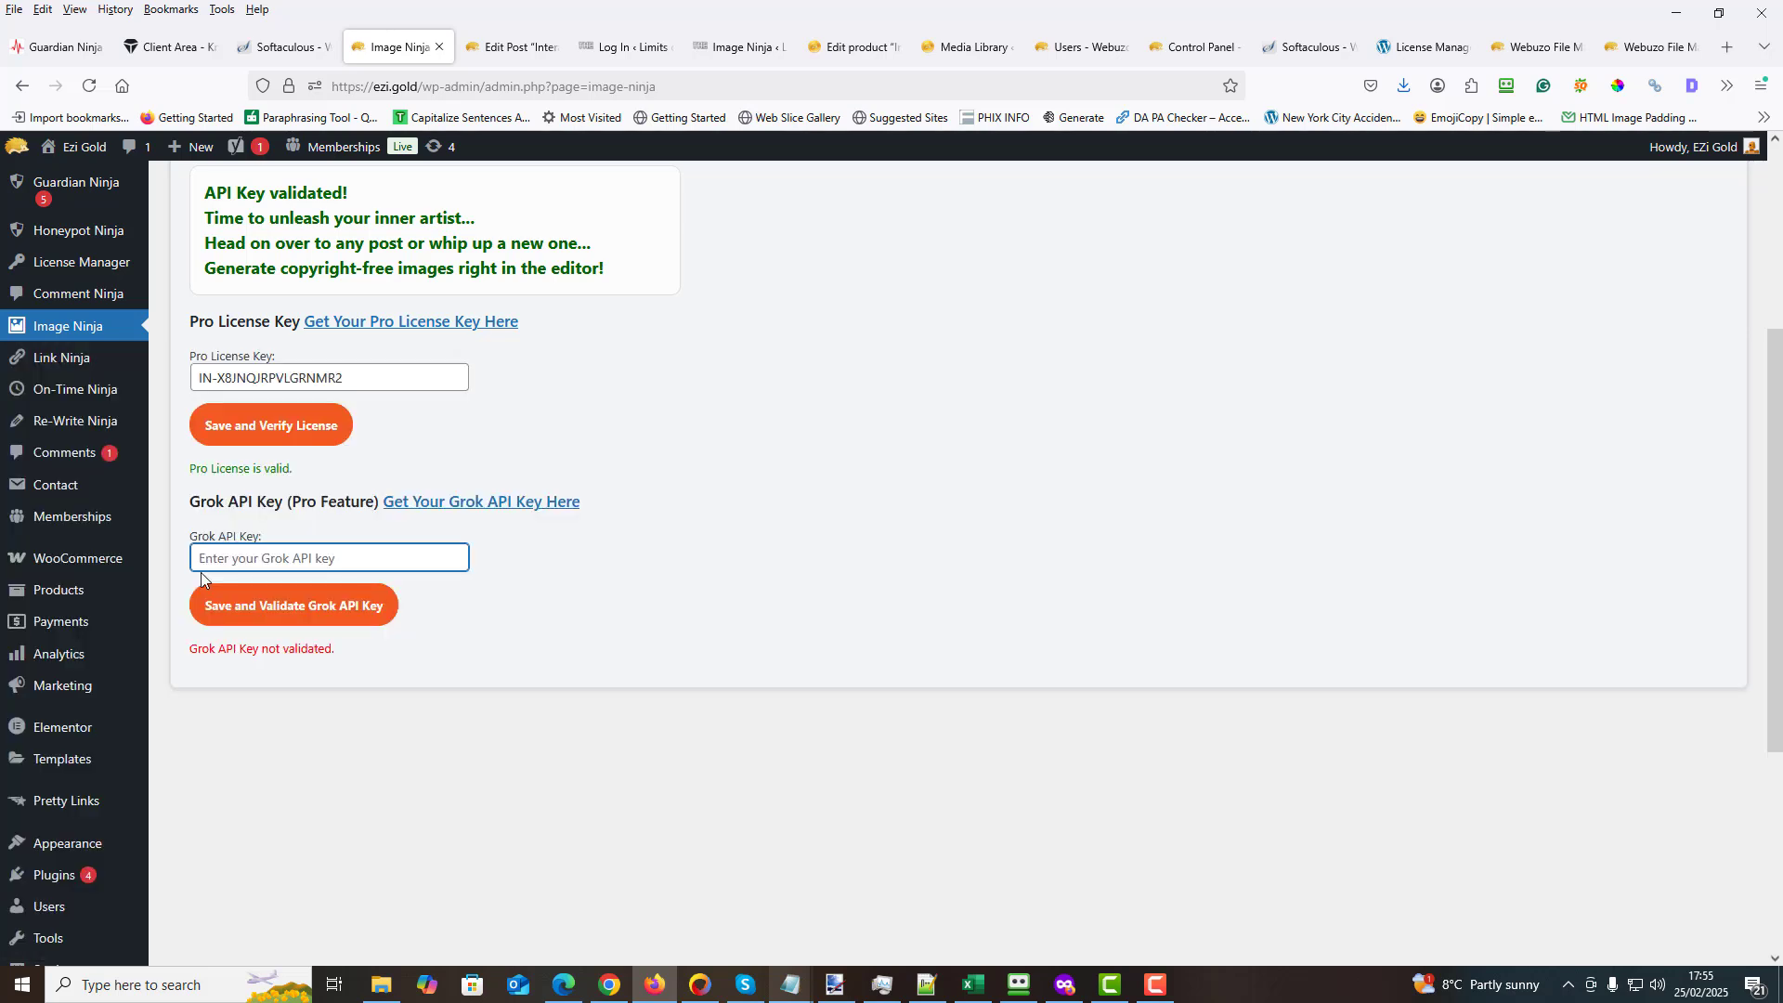
- Paste the Grok API key into the Grok API Key field, then save and validate it
right_click(202, 557)
click(241, 694)
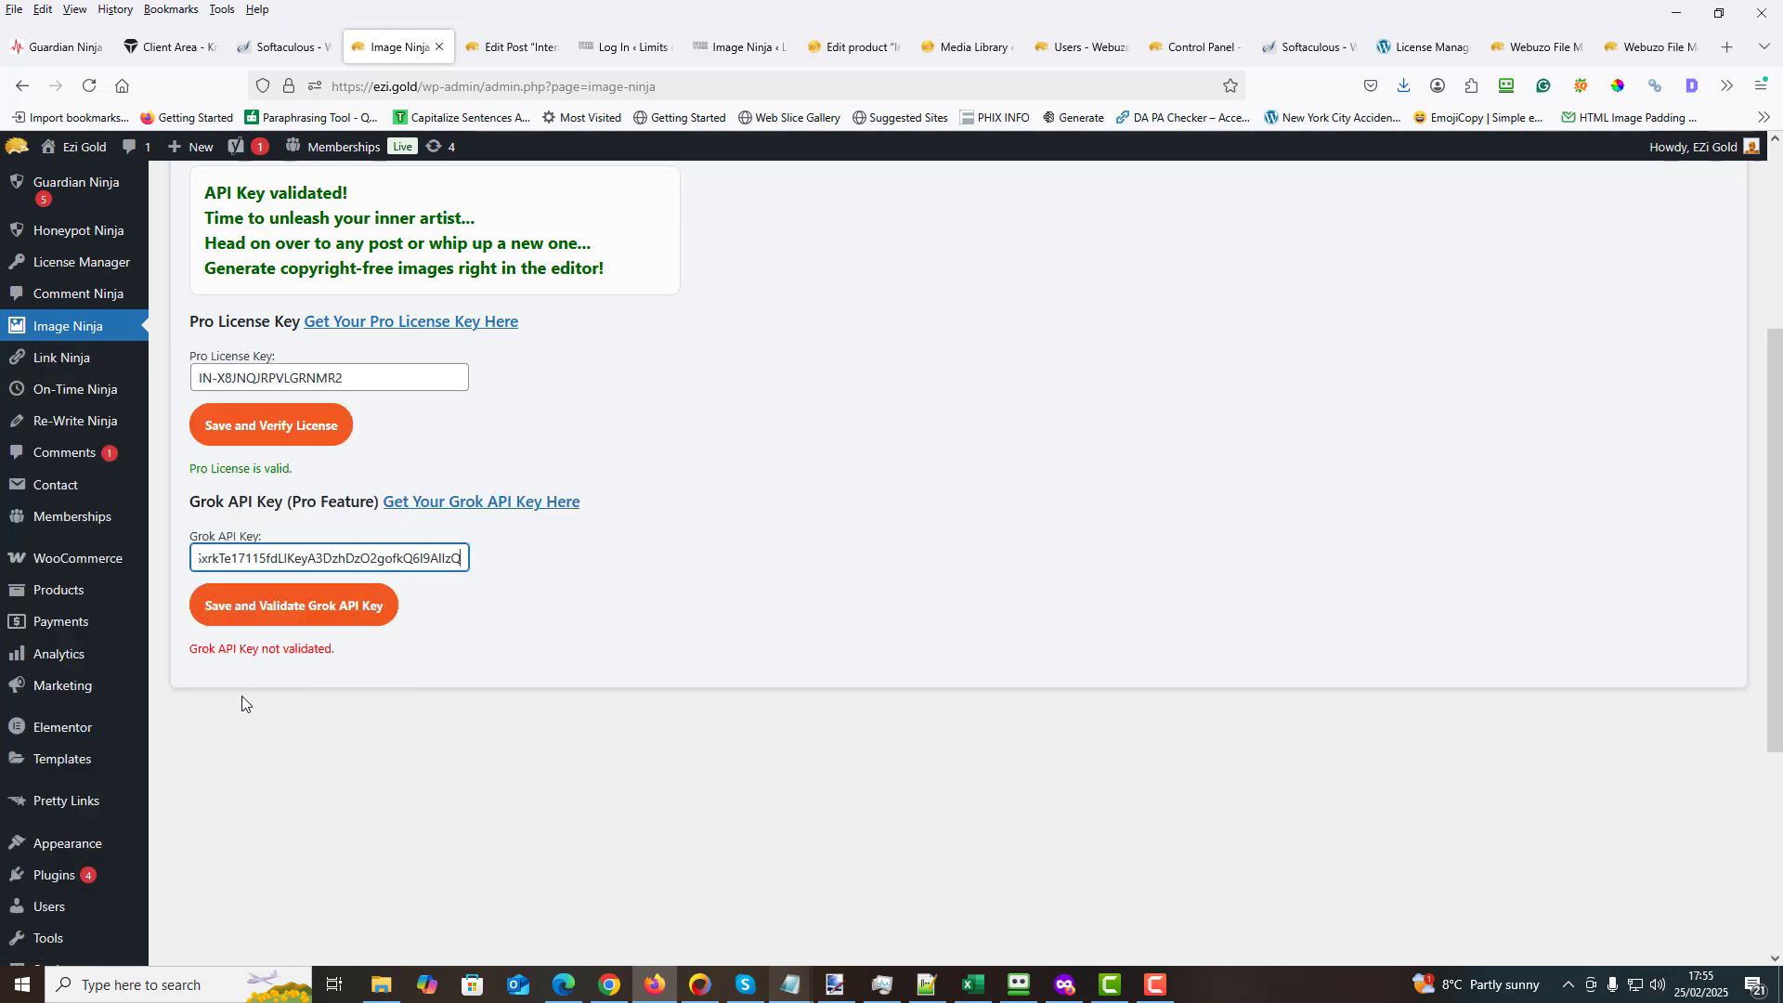
click(312, 613)
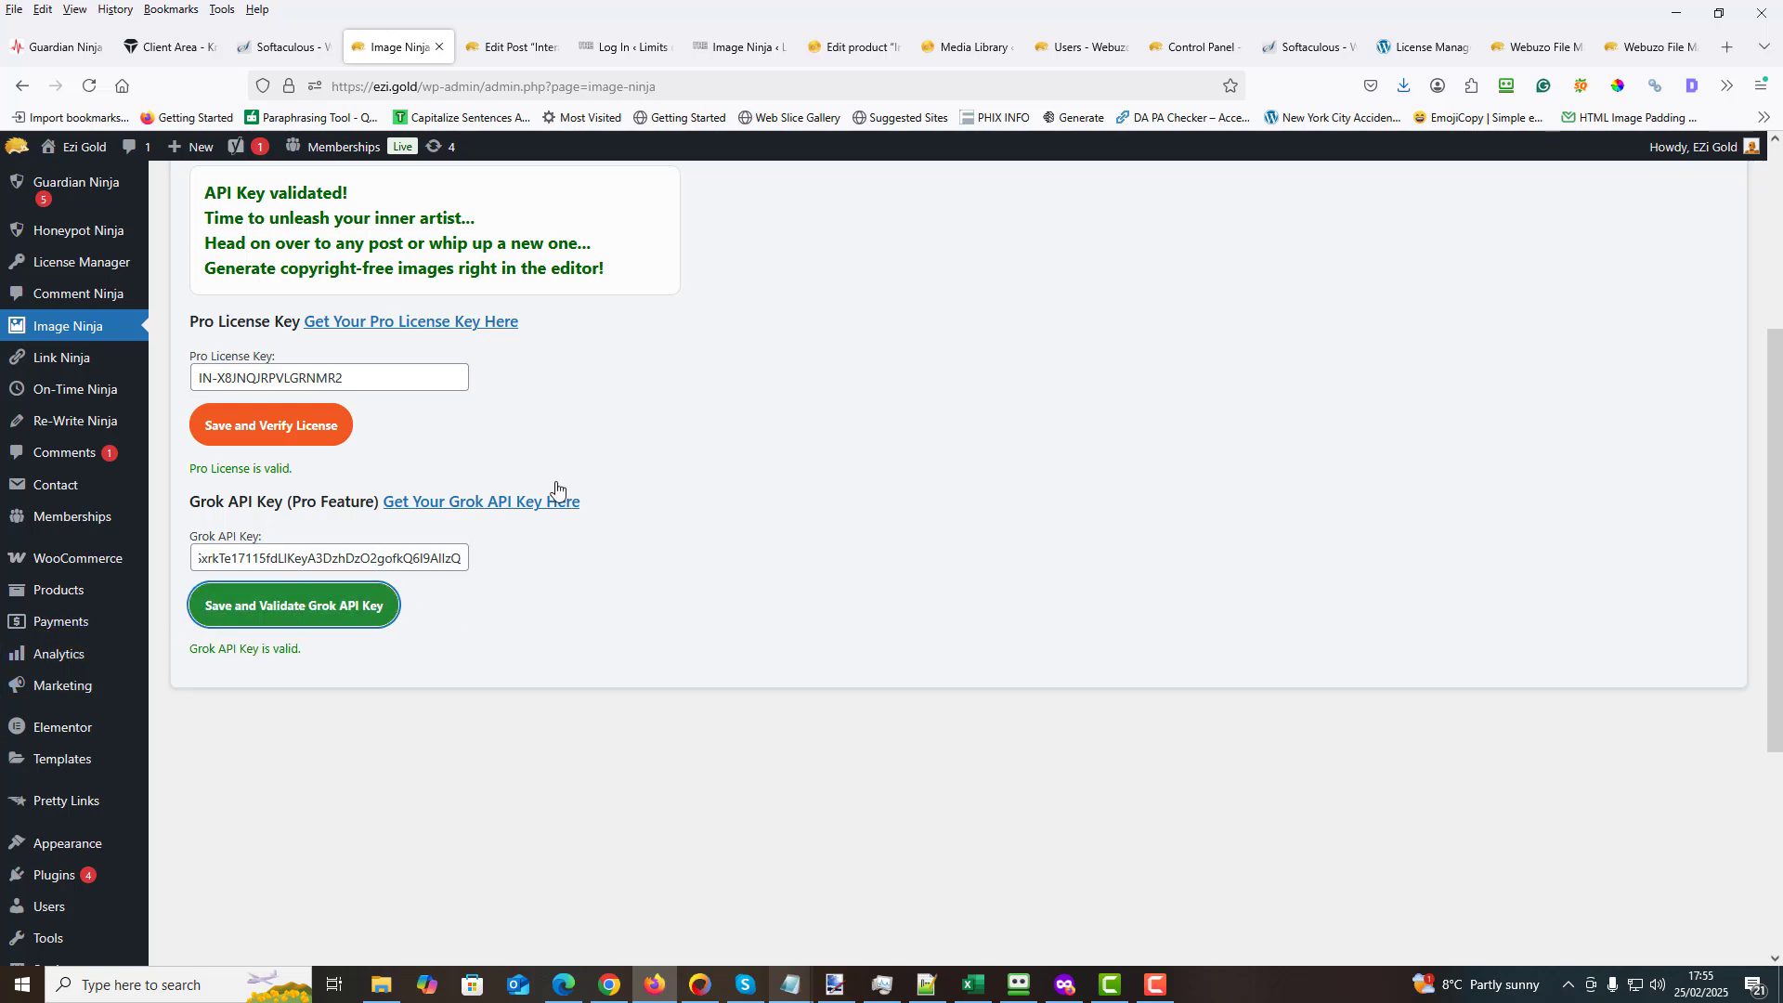
drag(340, 391, 183, 382)
click(598, 436)
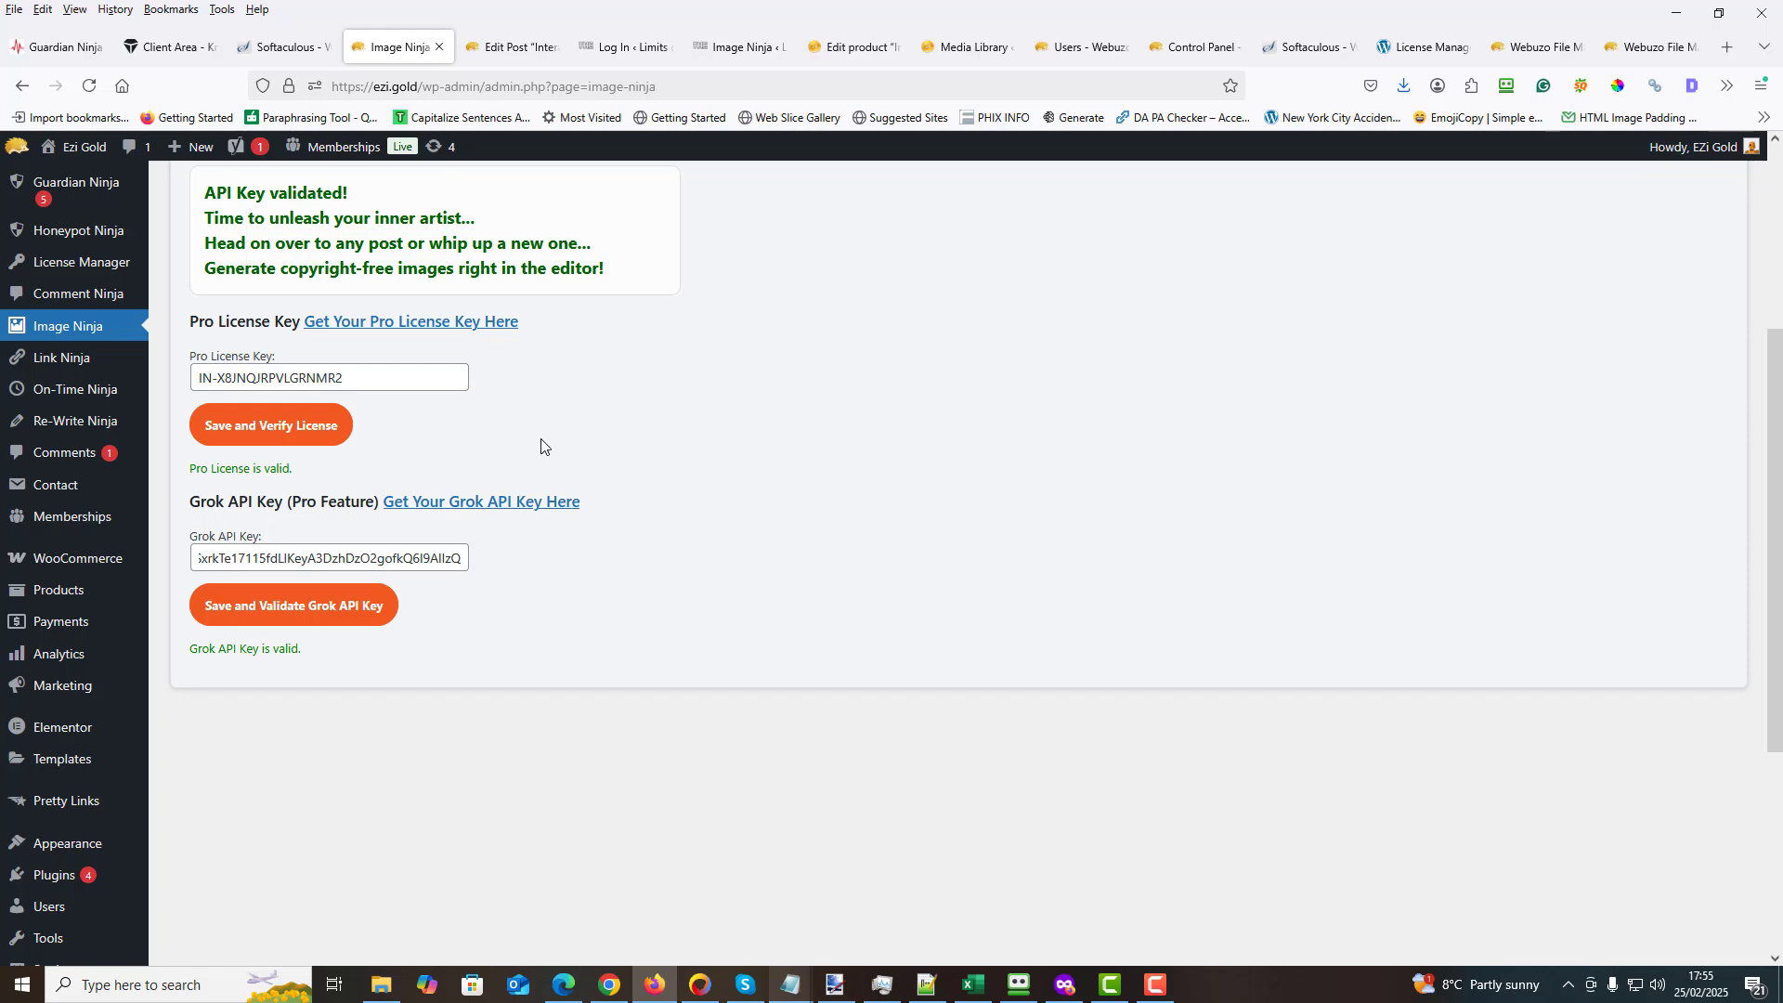
- Return to the "Interactive Content" post's editor, dismiss the WooCommerce update notice and reload the page
scroll(536, 441, up, 3)
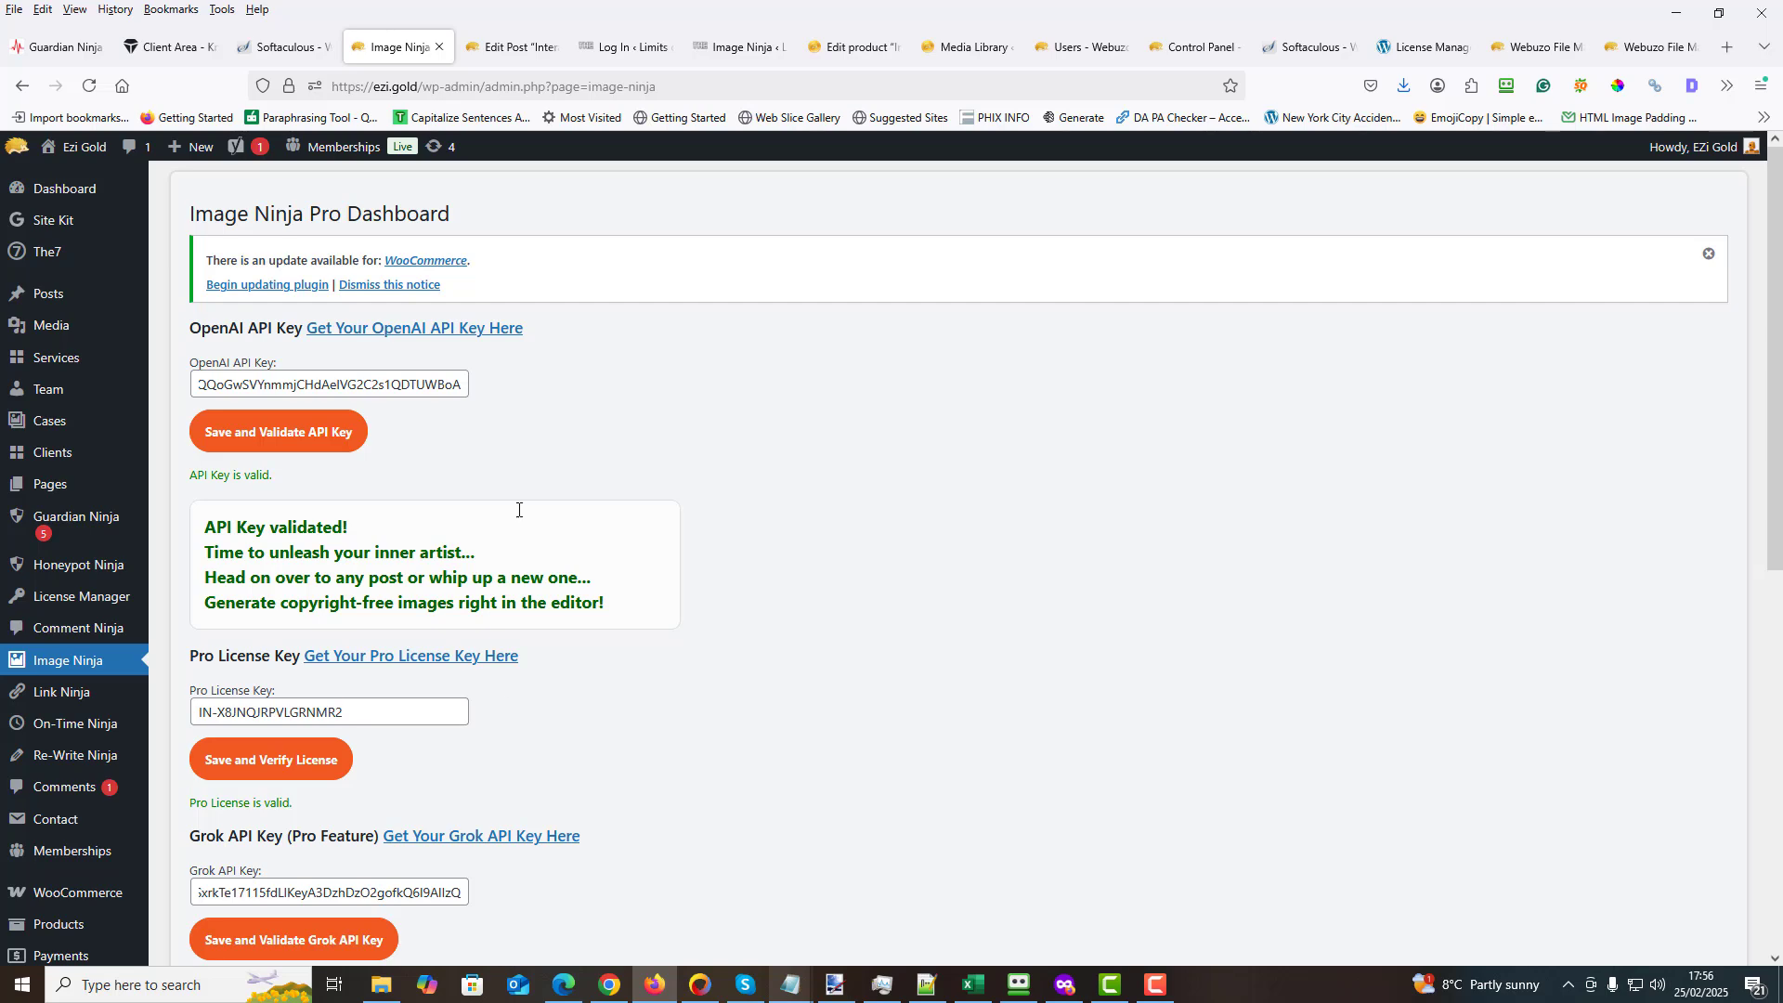
click(511, 46)
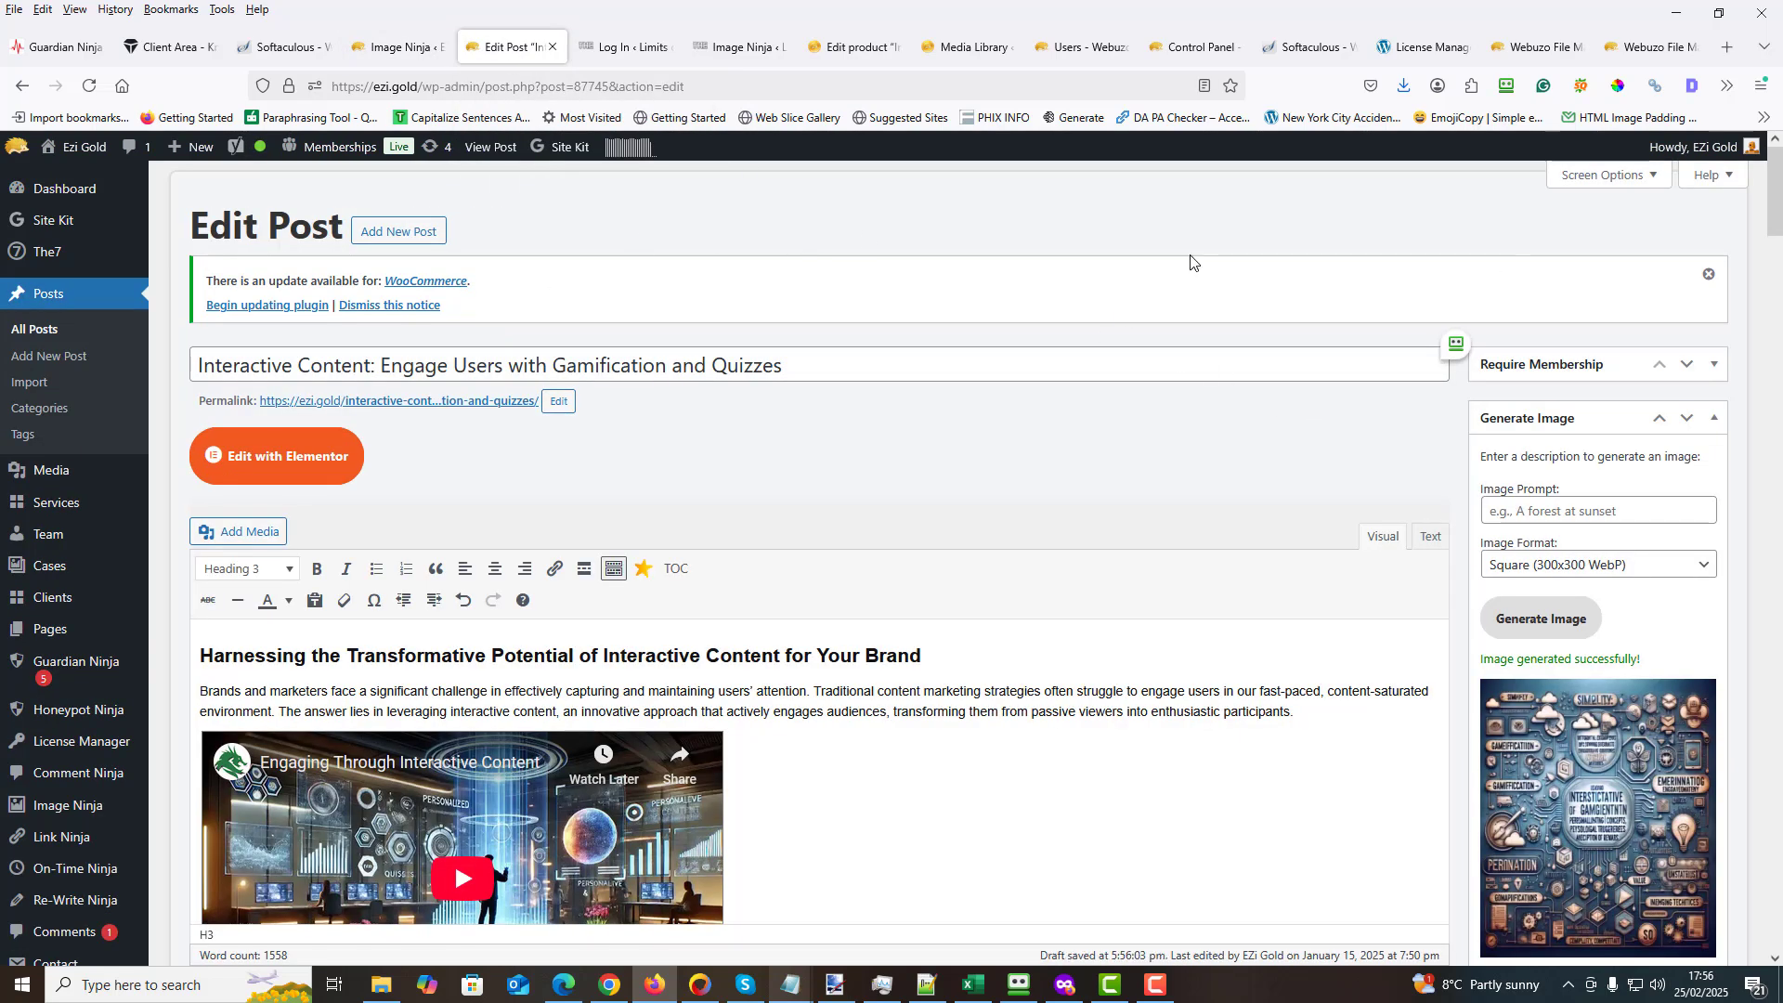
click(1708, 274)
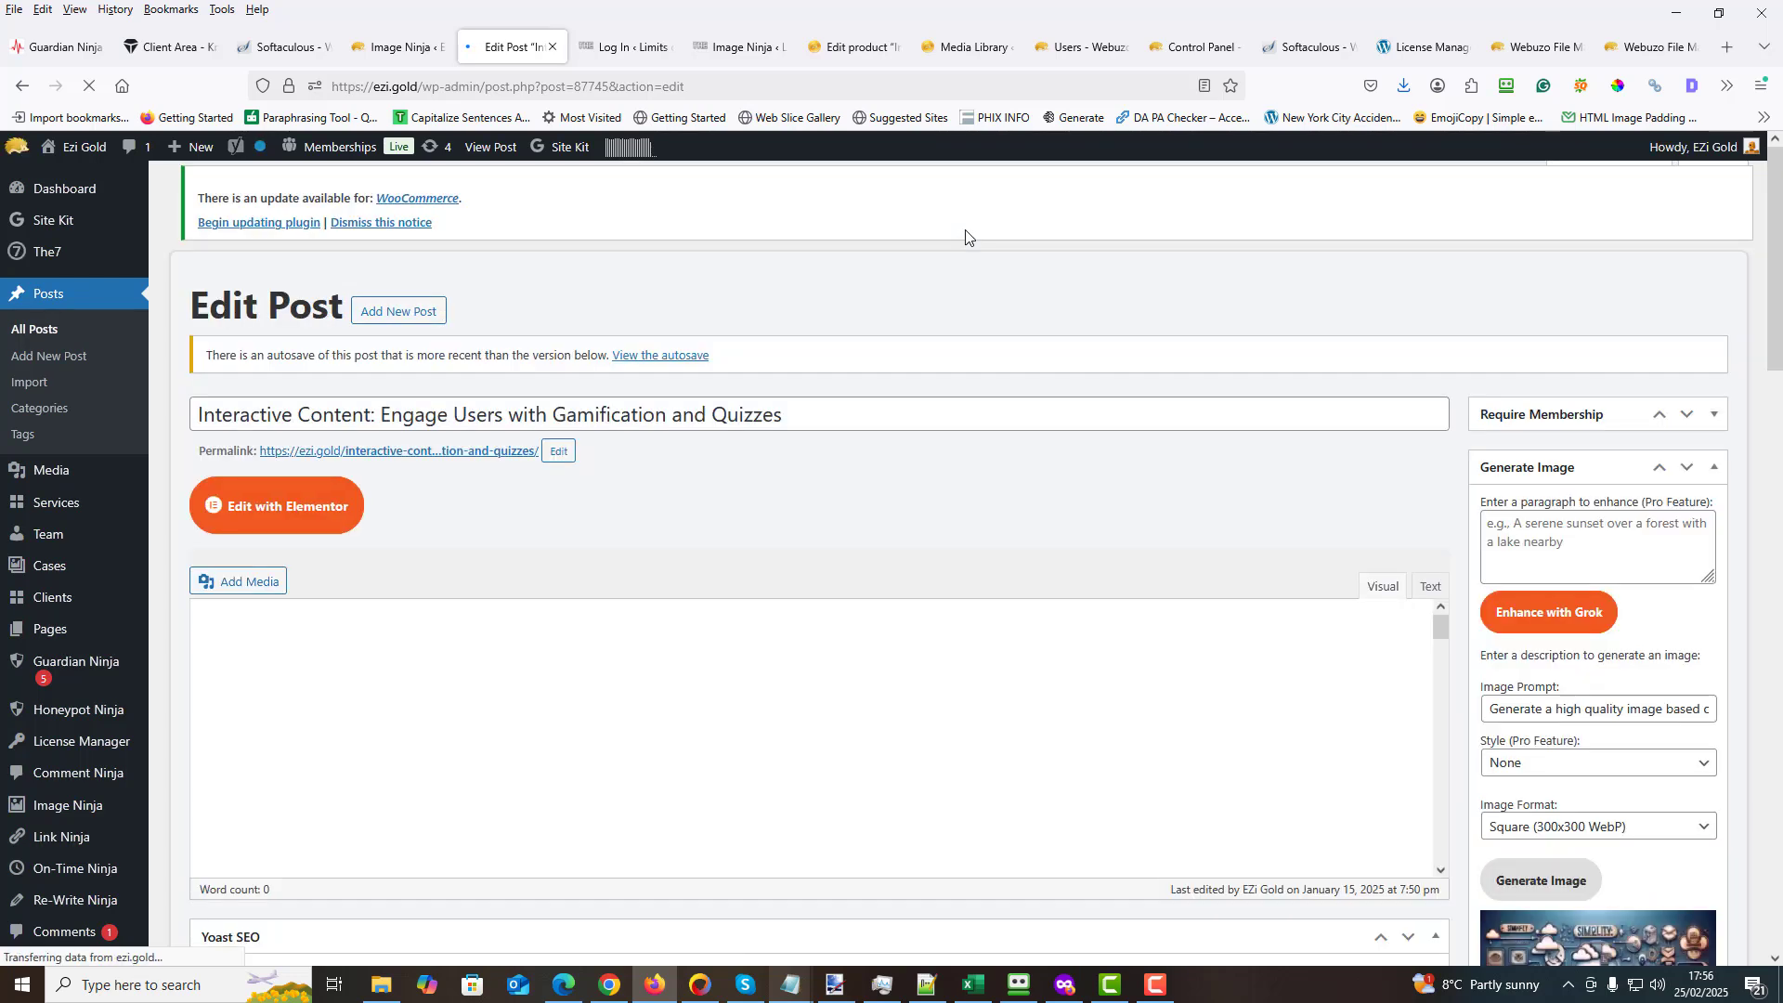
- Copy the "Integrating Interactive Content for Maximum Impact" heading and the first two paragraphs beneath it
scroll(1358, 403, down, 2)
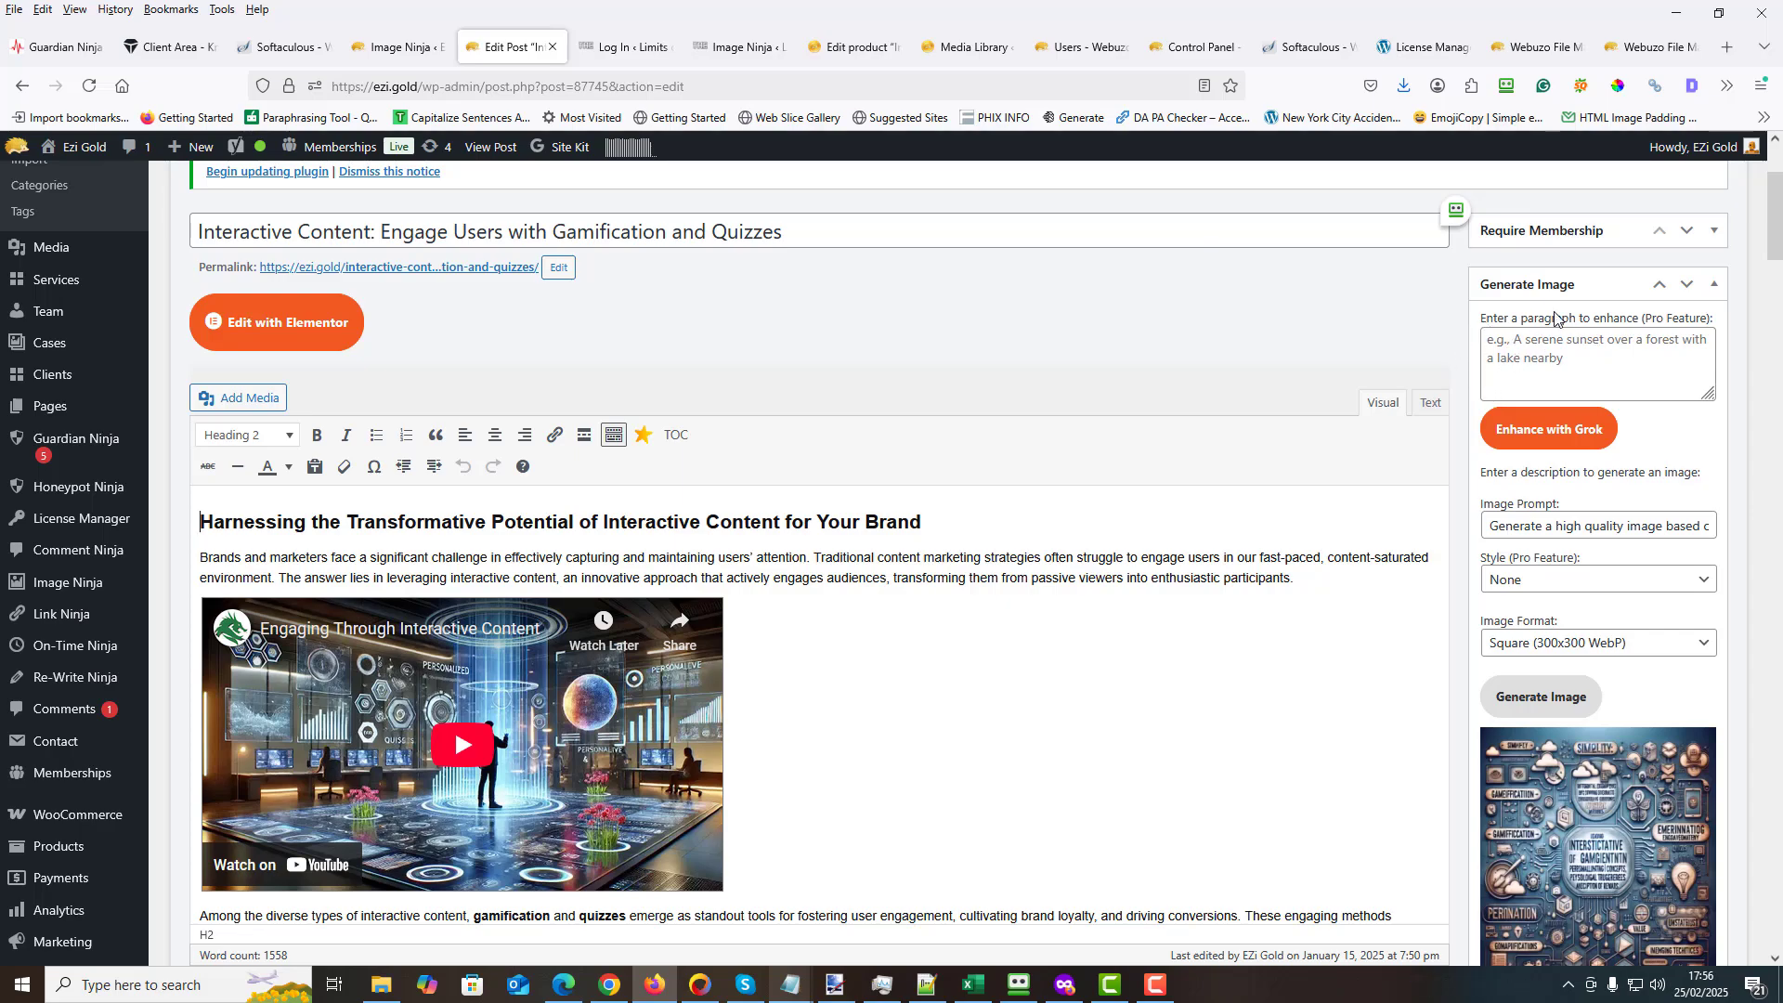
drag(1771, 243, 1699, 450)
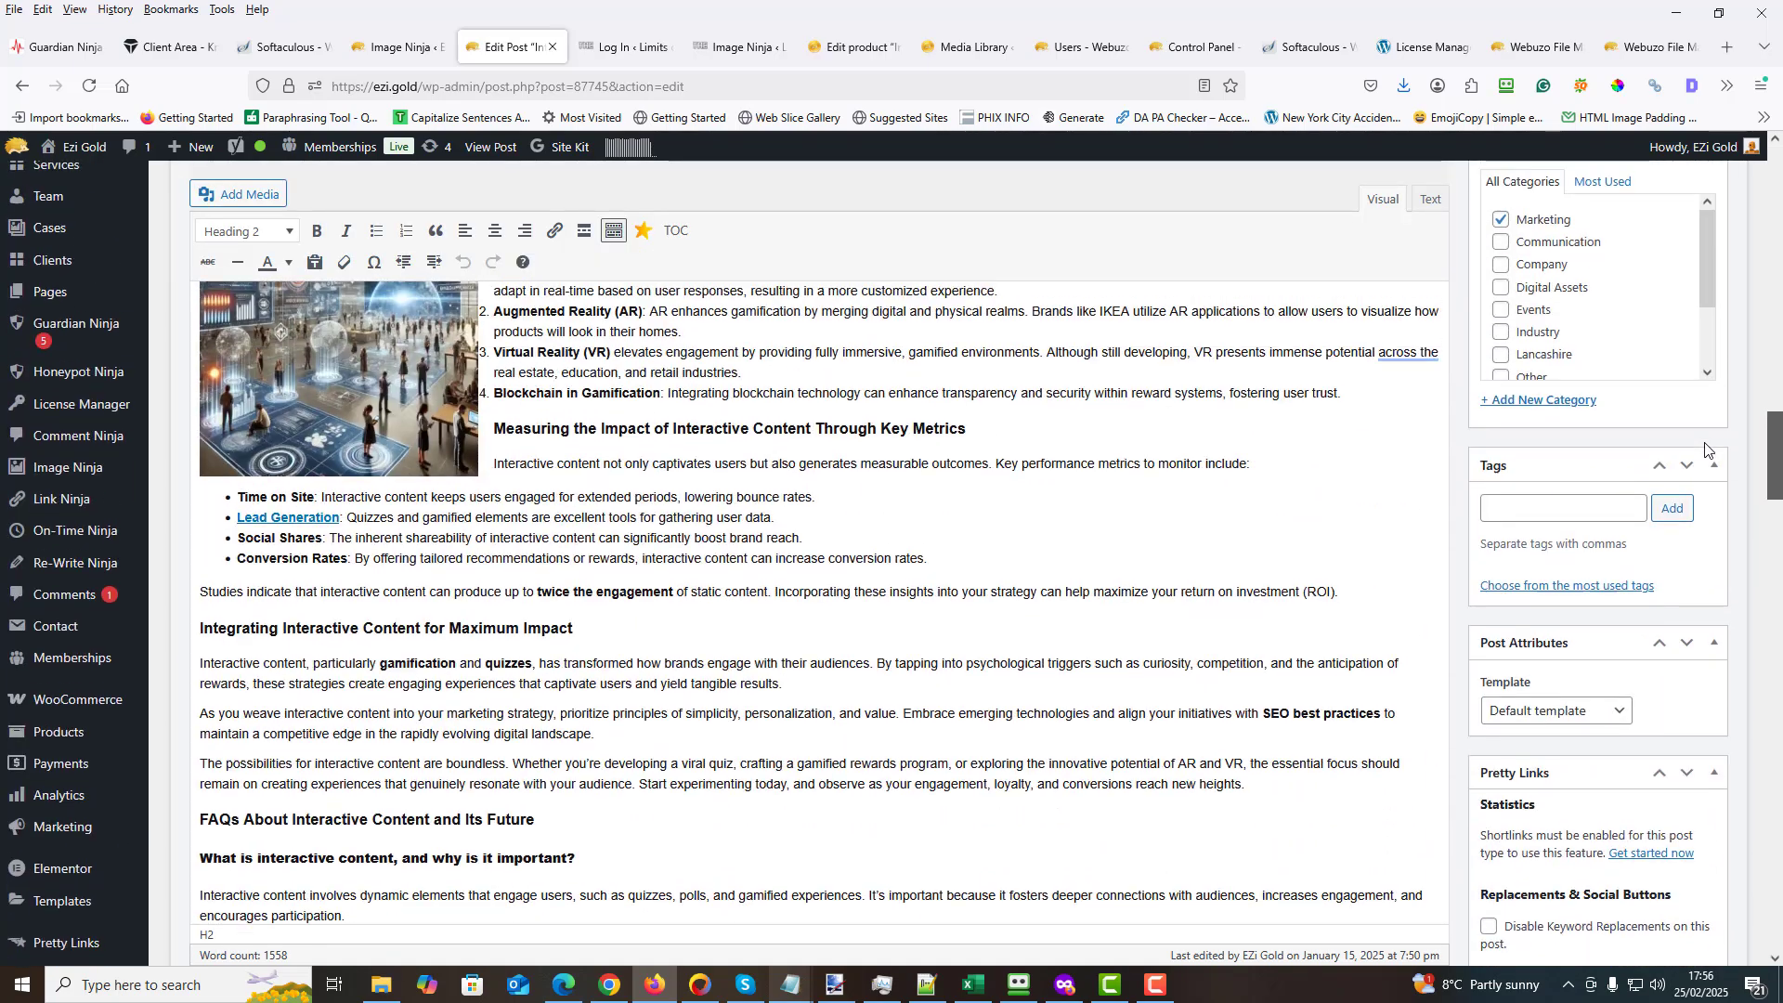
drag(200, 628, 599, 735)
right_click(698, 694)
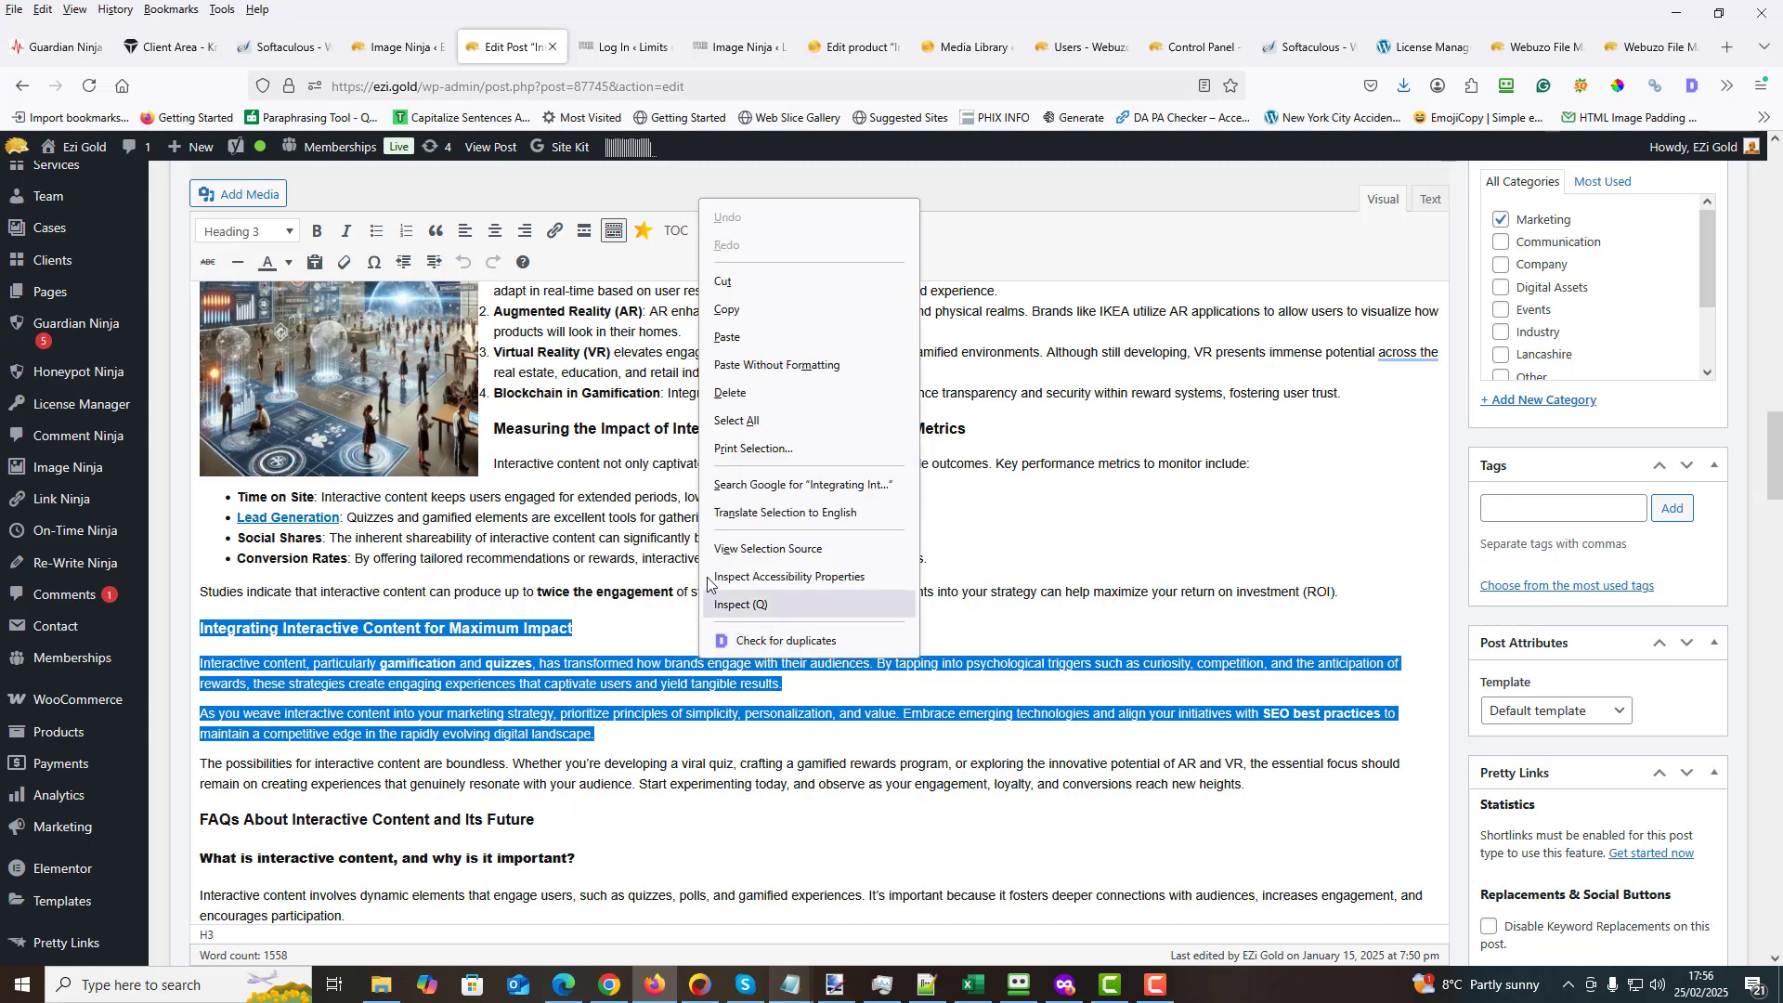
click(743, 308)
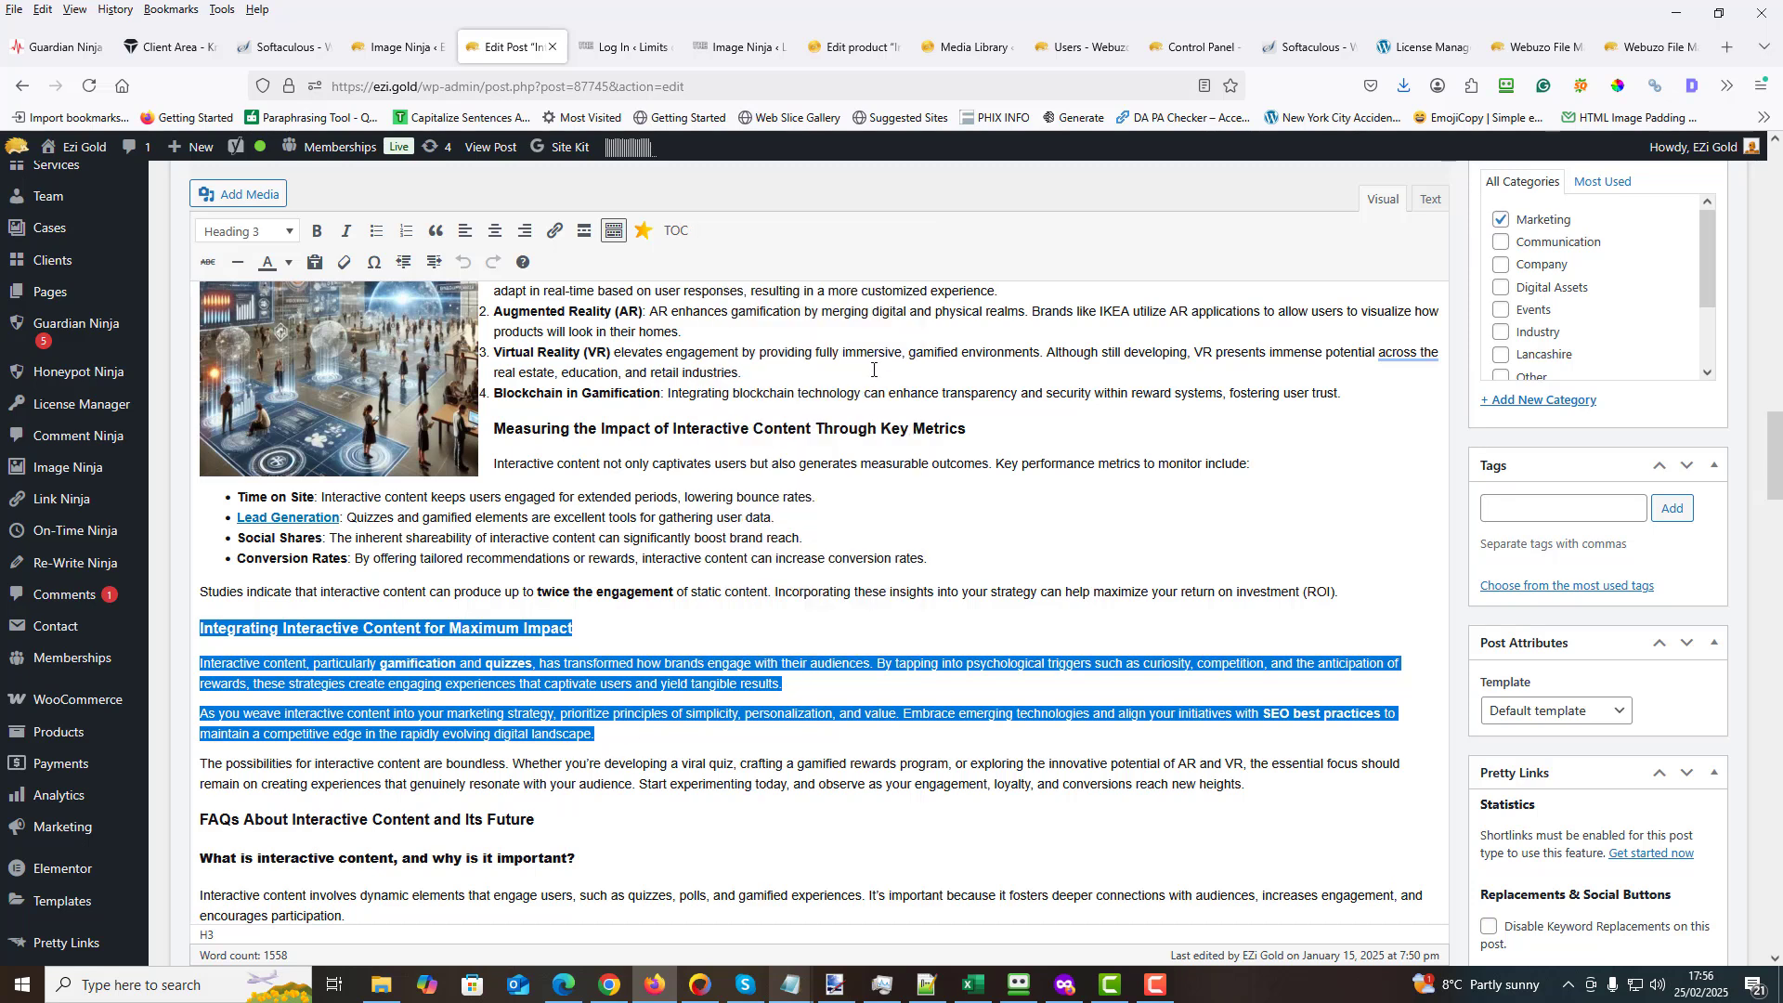
- Paste the copied section text into the paragraph-to-enhance field of the image generator and enhance it with Grok
drag(1769, 443, 1776, 300)
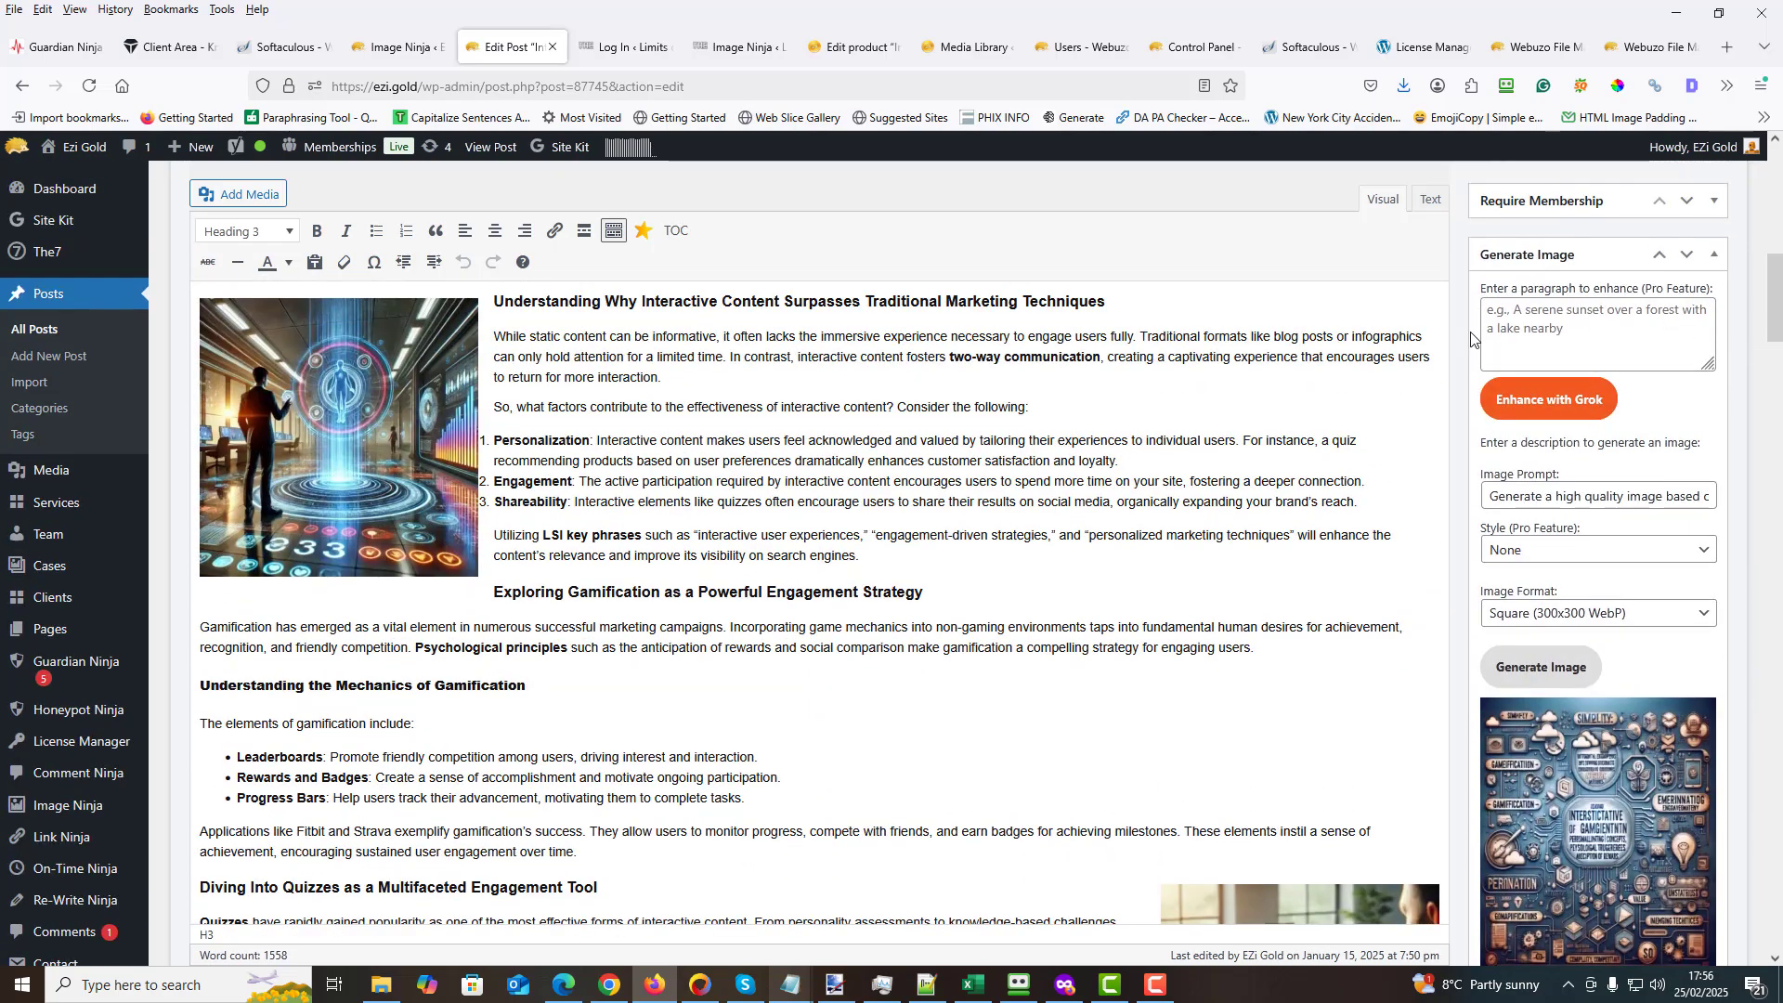
click(1502, 313)
right_click(1503, 315)
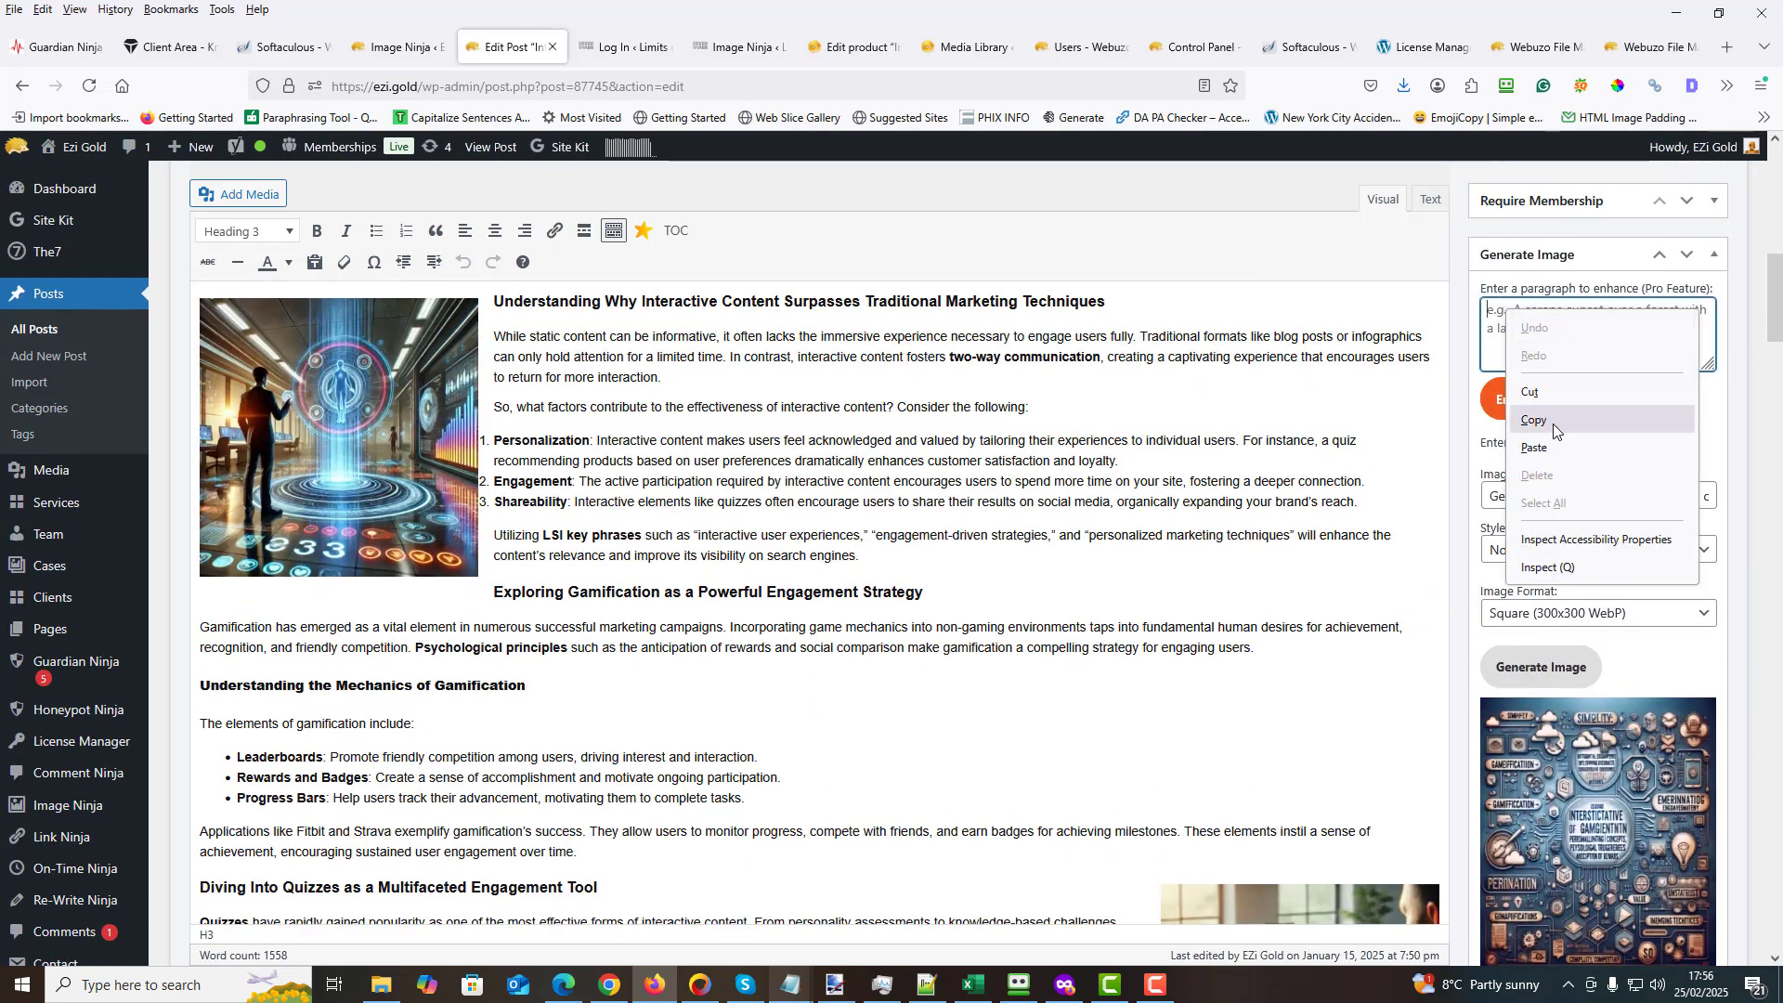
click(1534, 448)
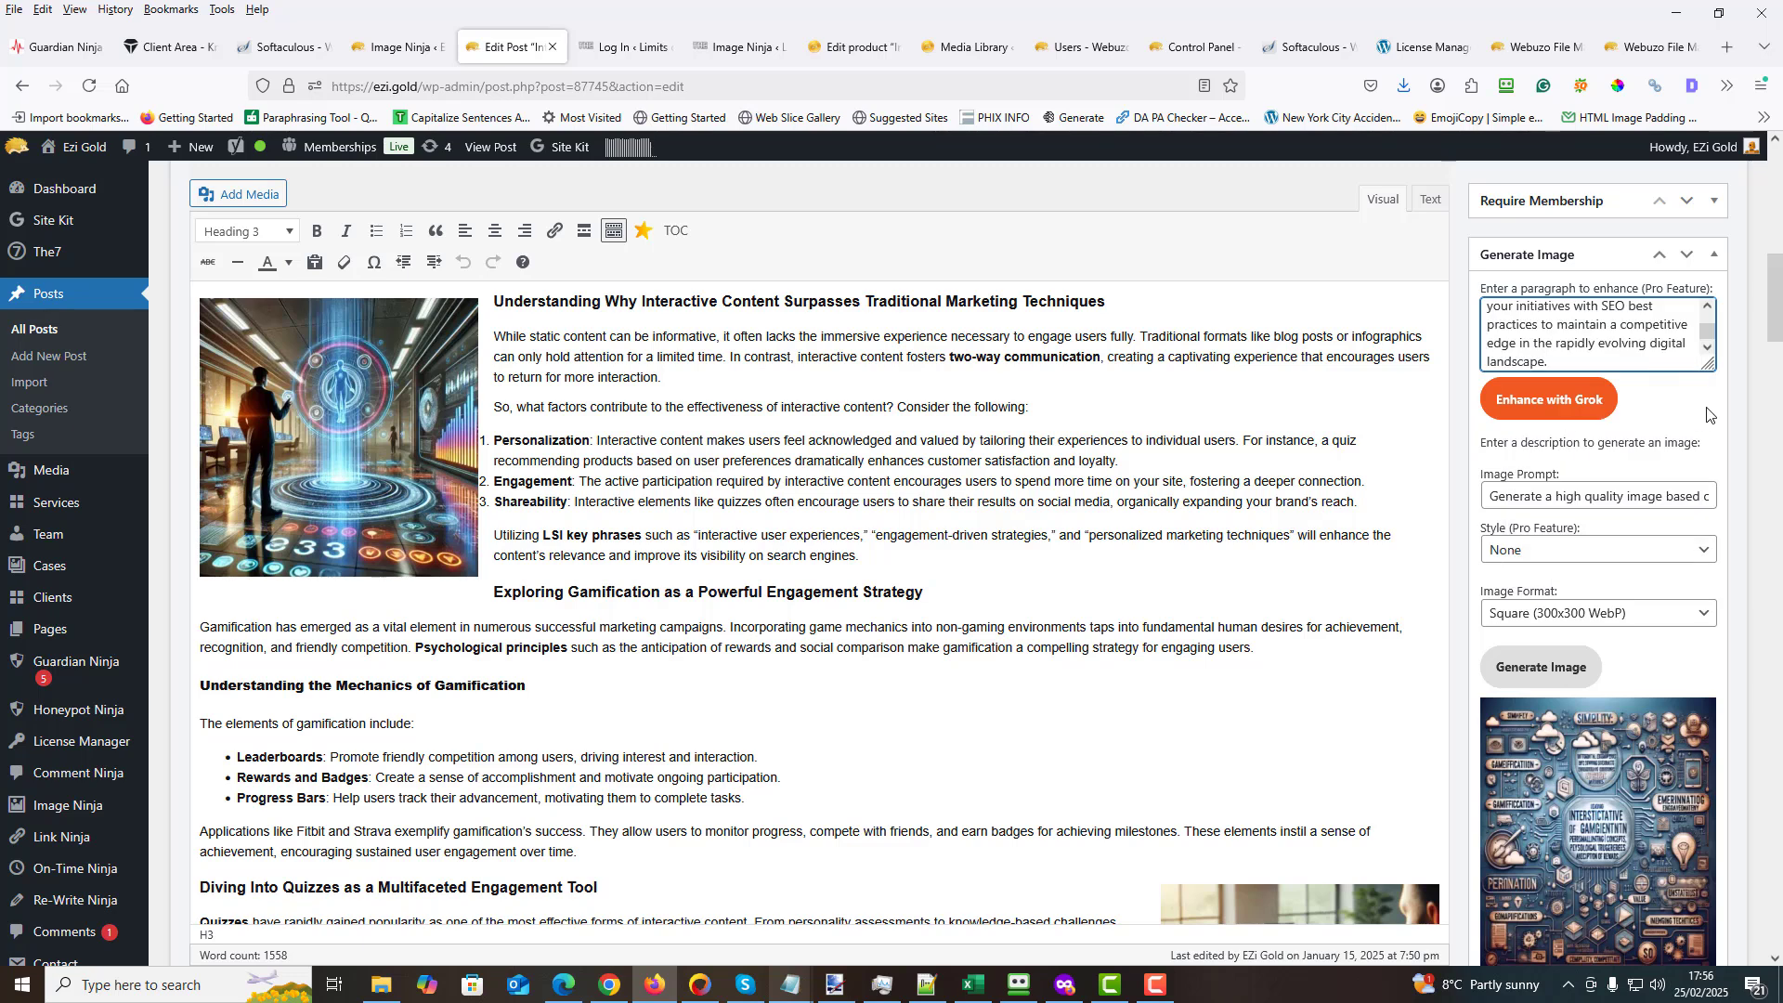
click(1537, 409)
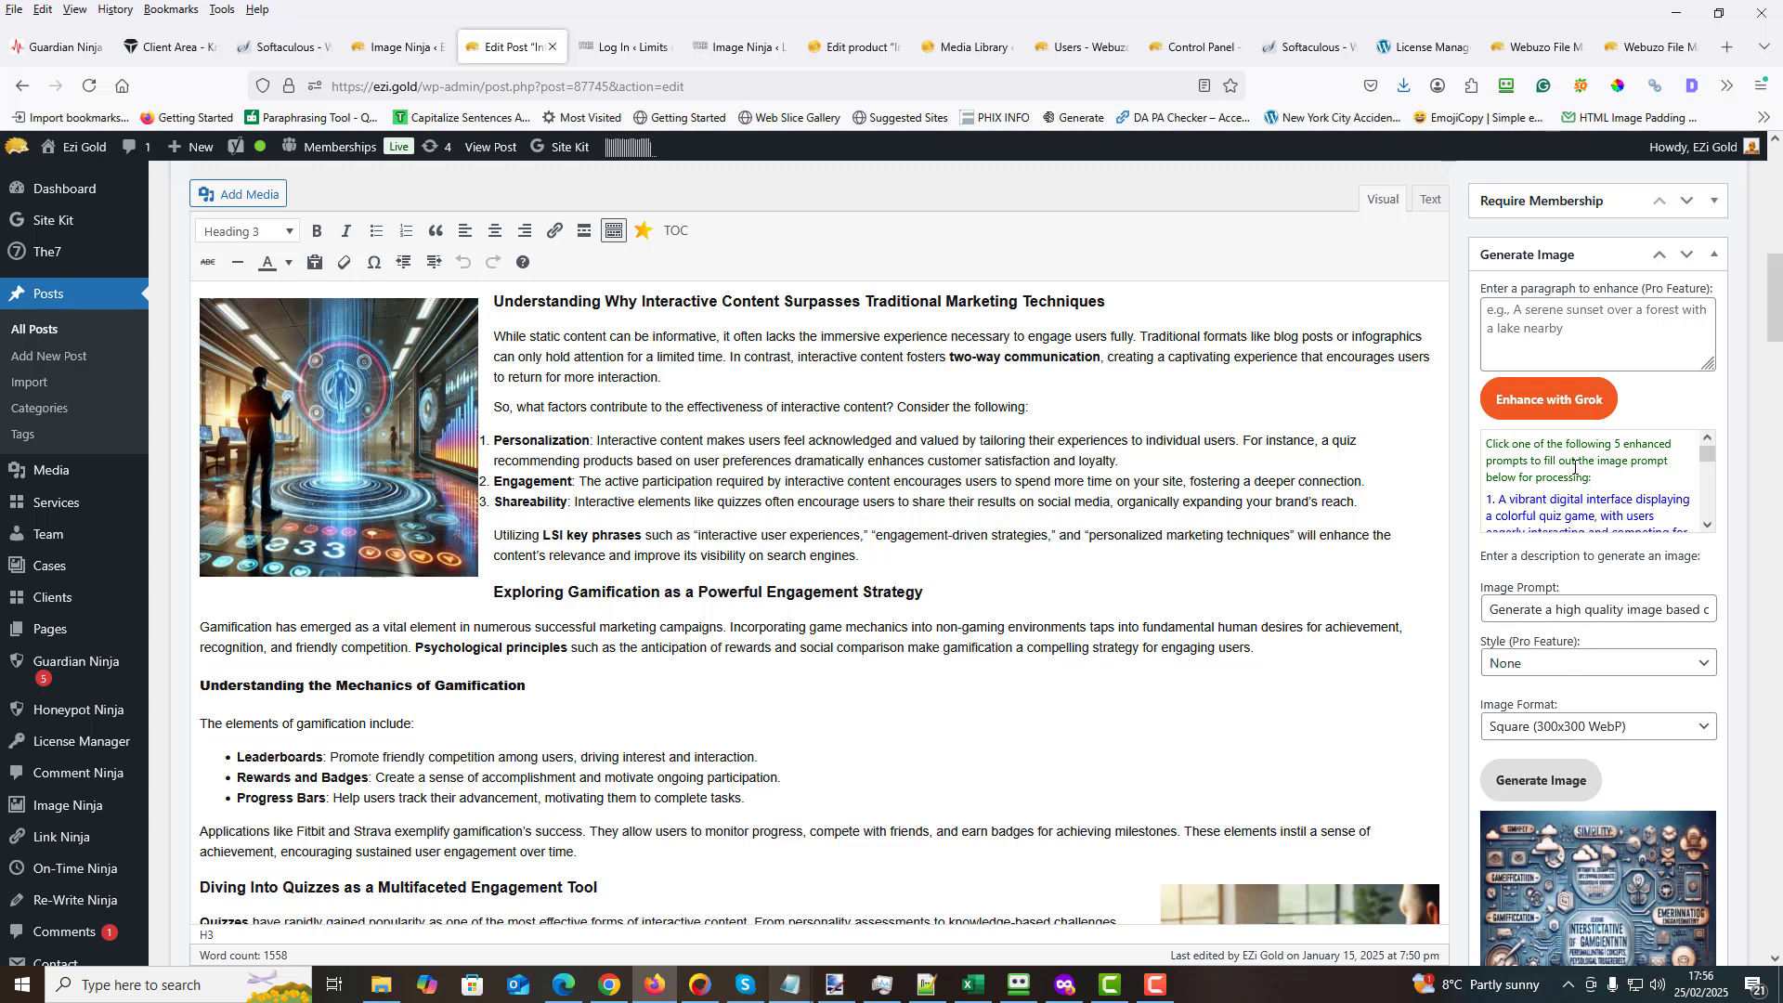
- Use the first enhanced prompt, about a vibrant quiz game interface, and generate a Square (300x300 WebP) image with the style None
click(1709, 525)
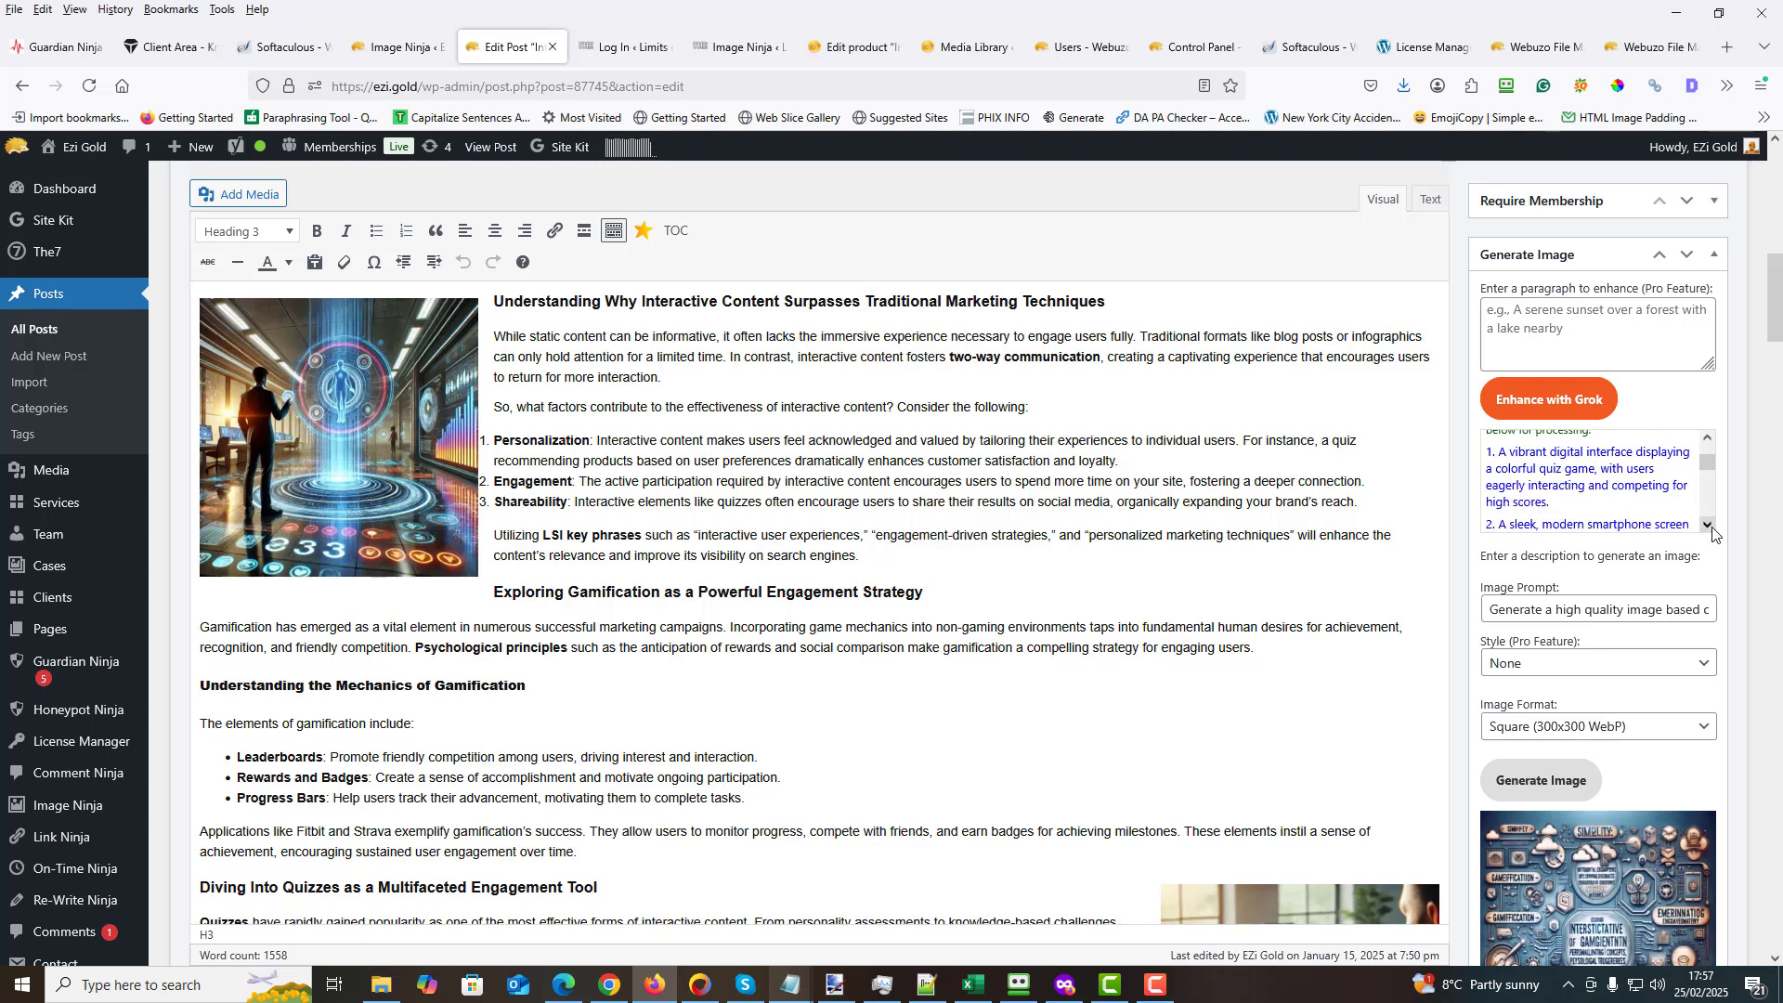
click(1565, 475)
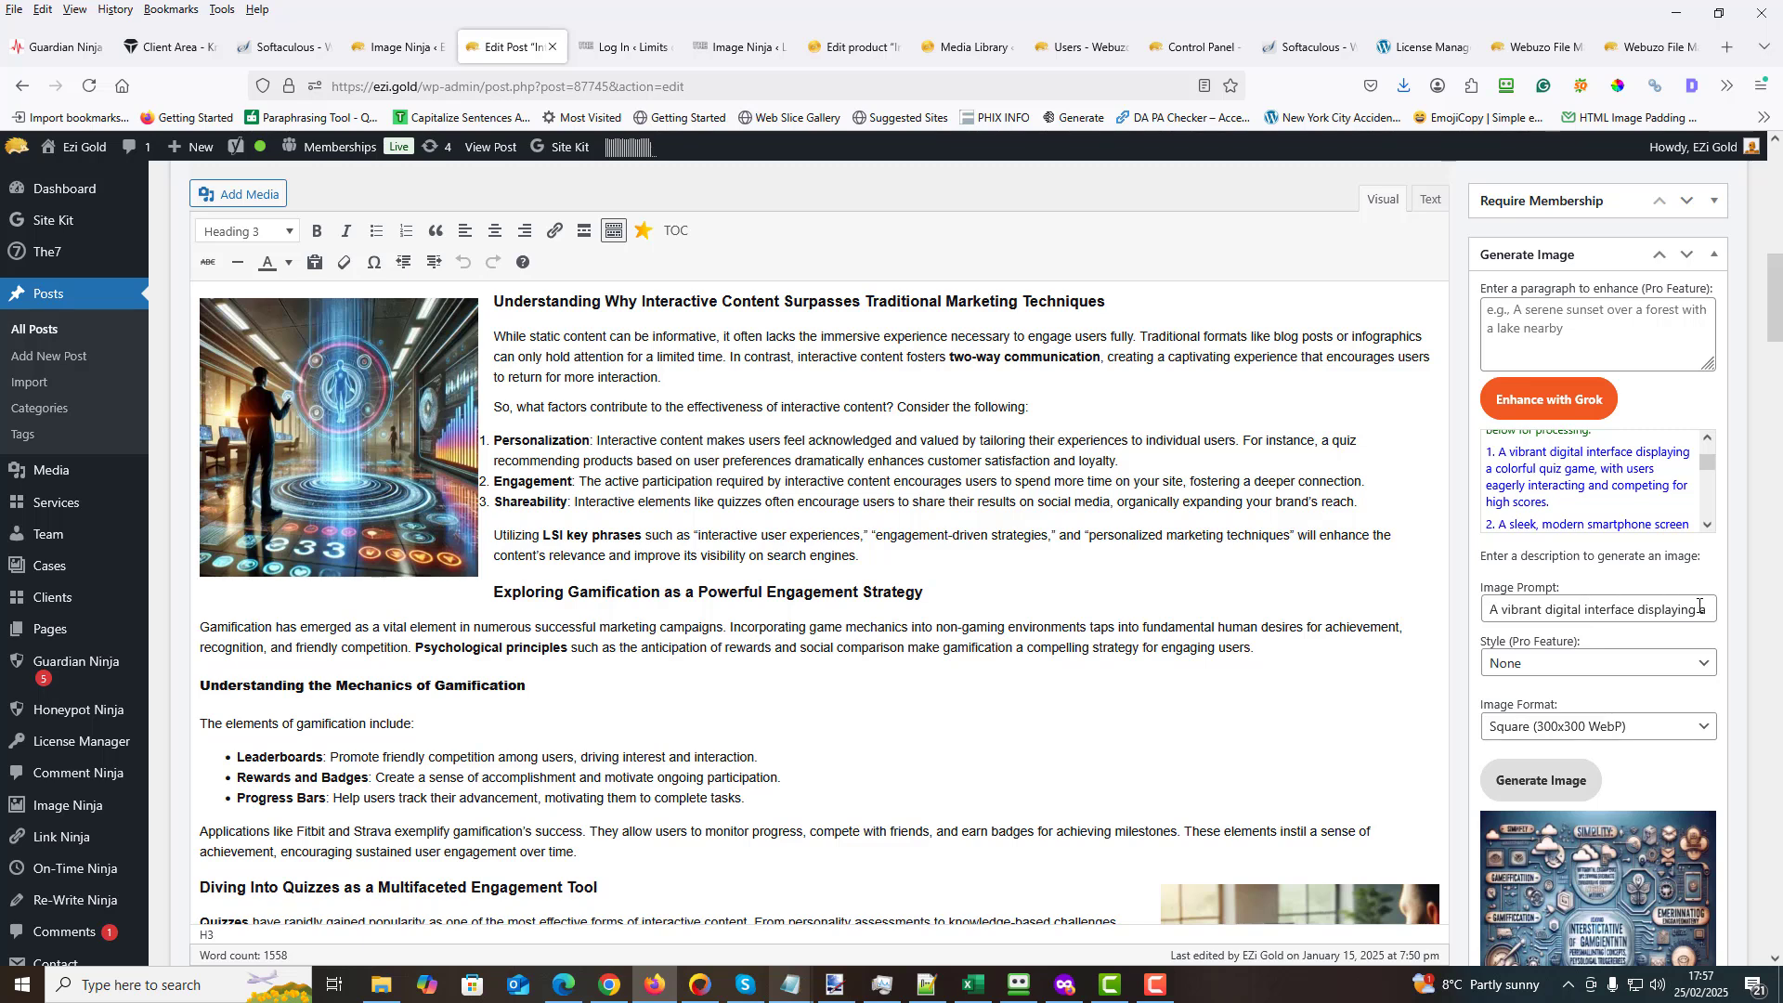
scroll(1579, 538, down, 2)
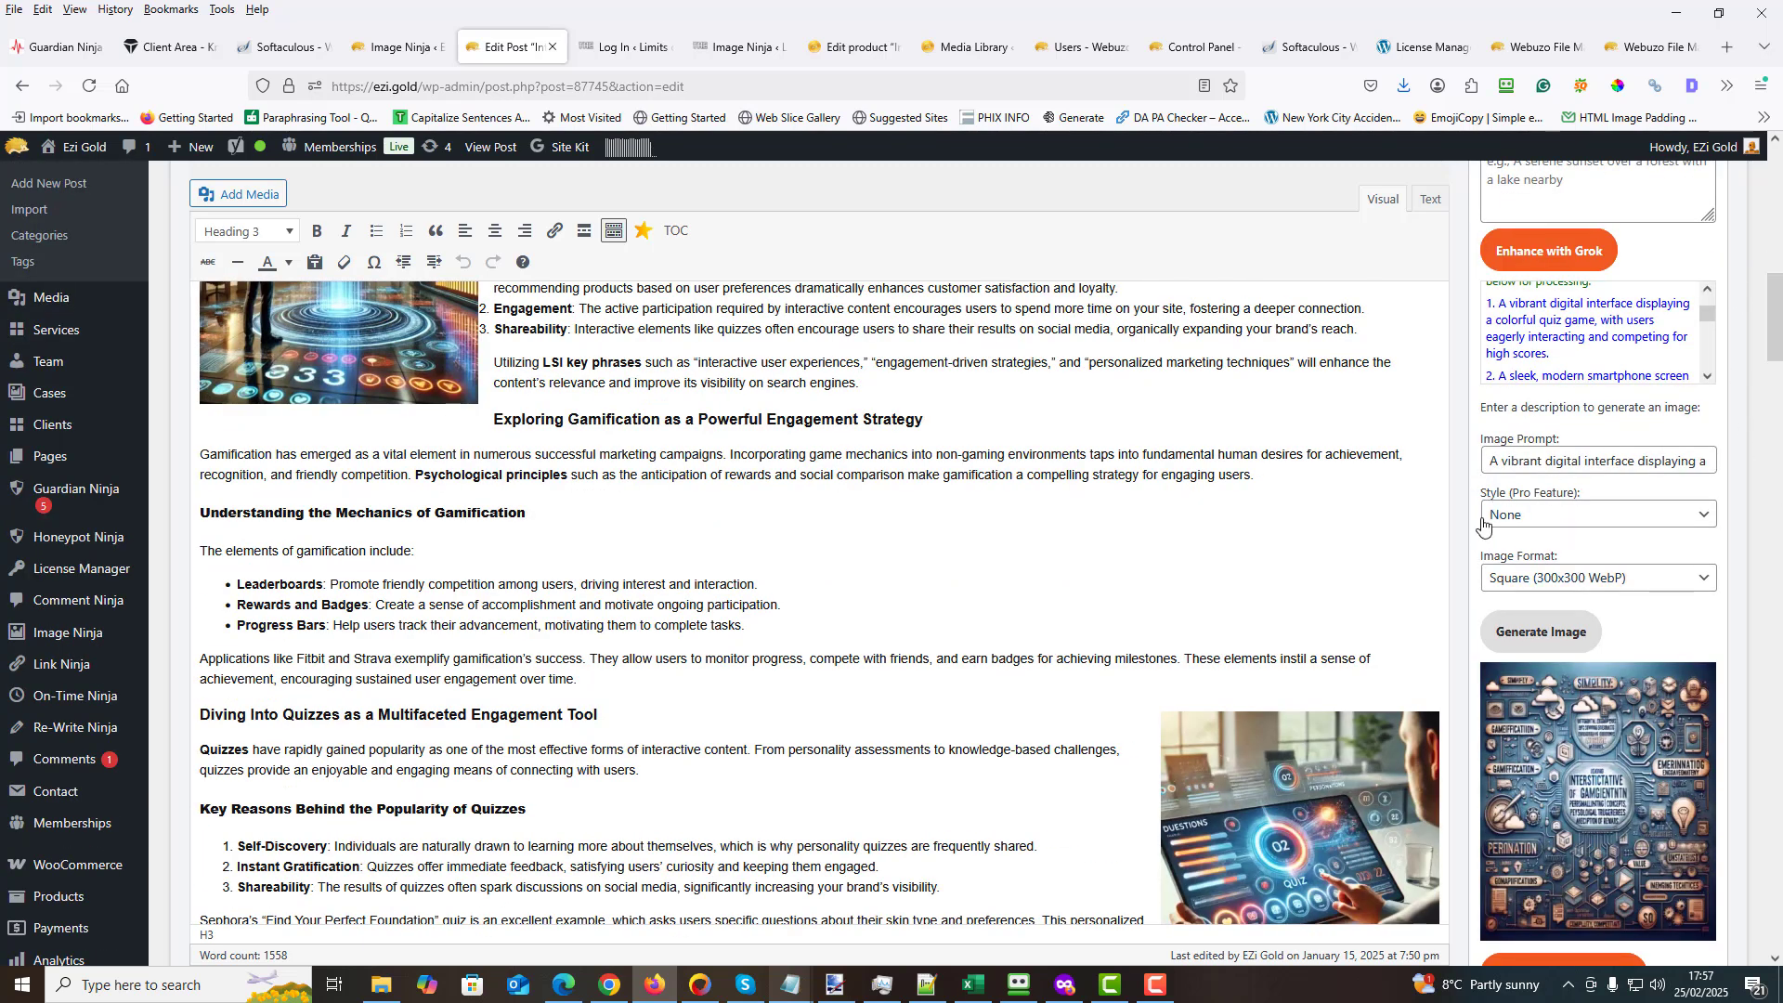
click(1706, 522)
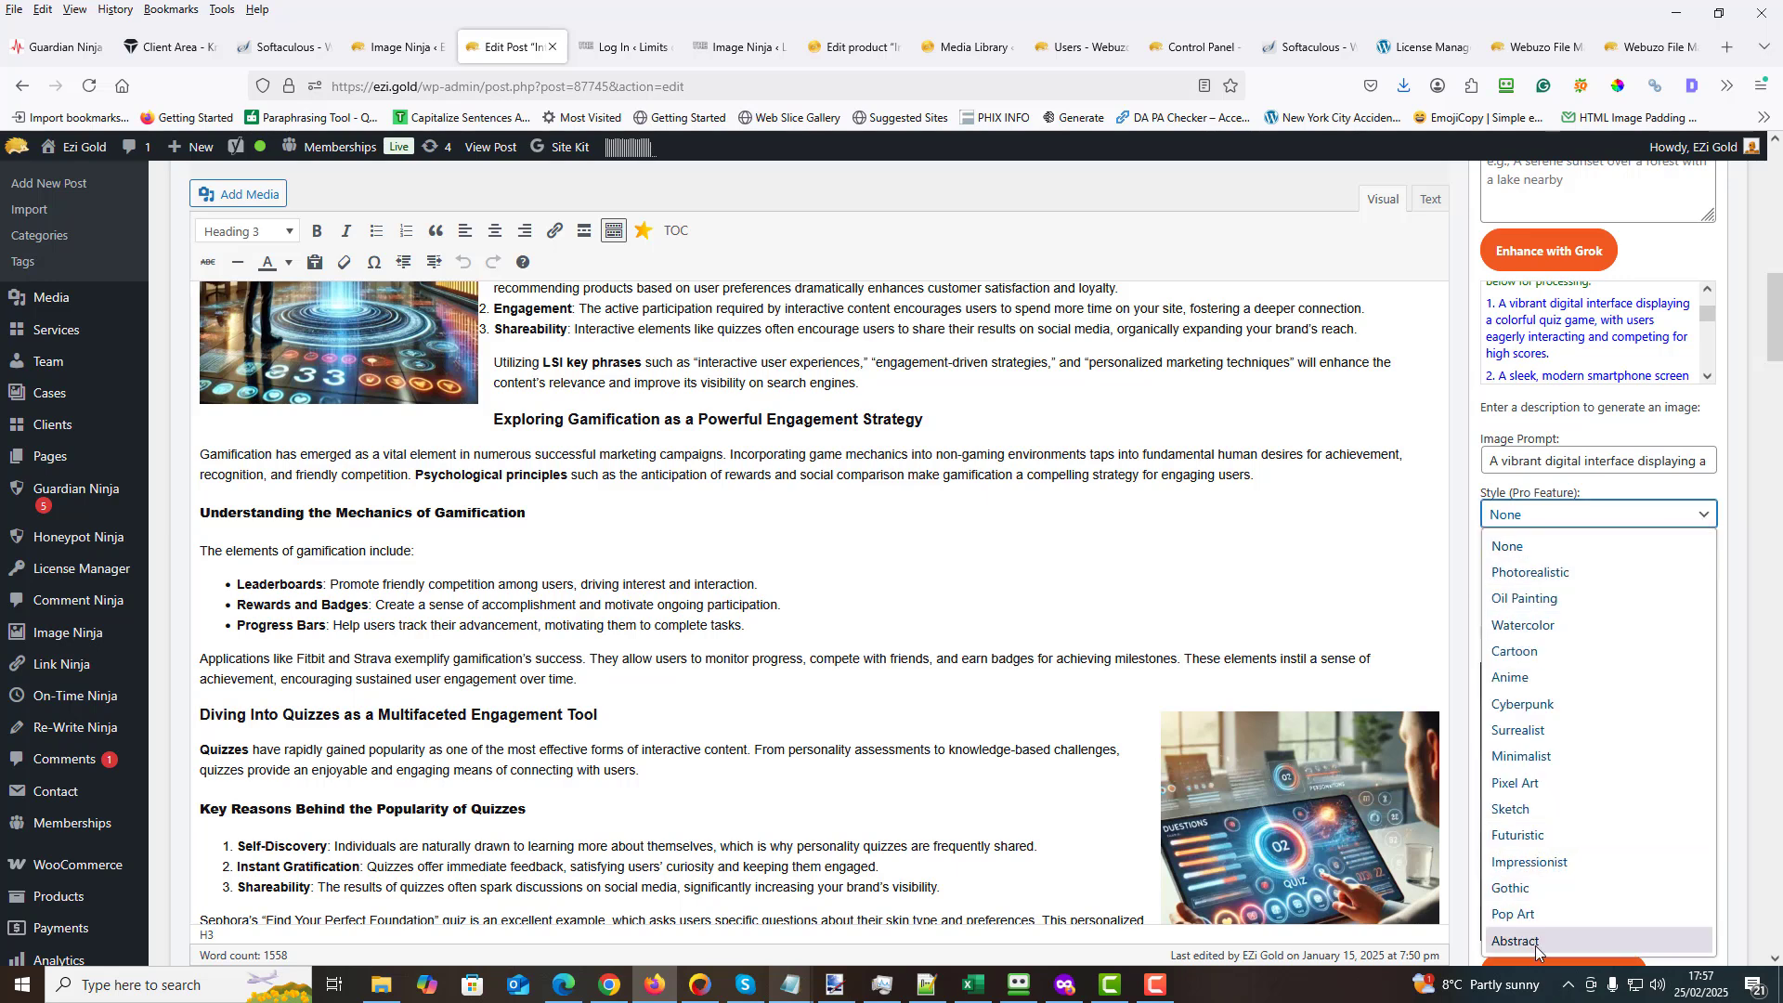
click(1456, 464)
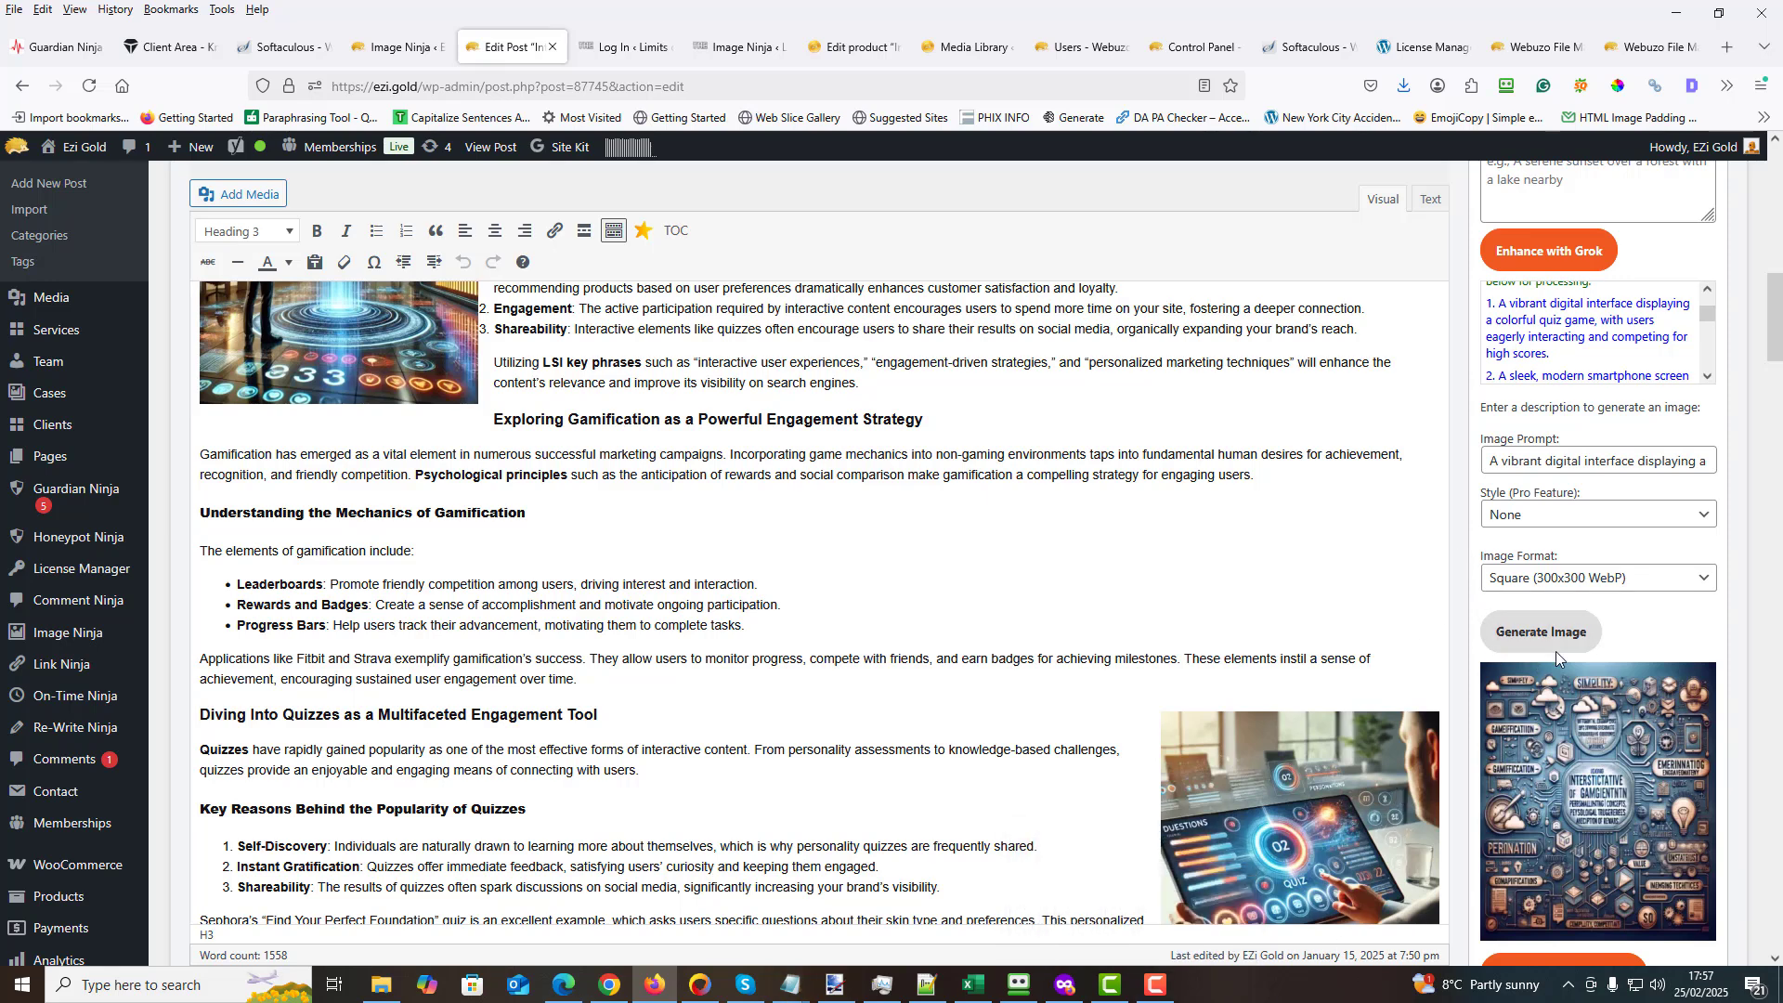
click(1527, 634)
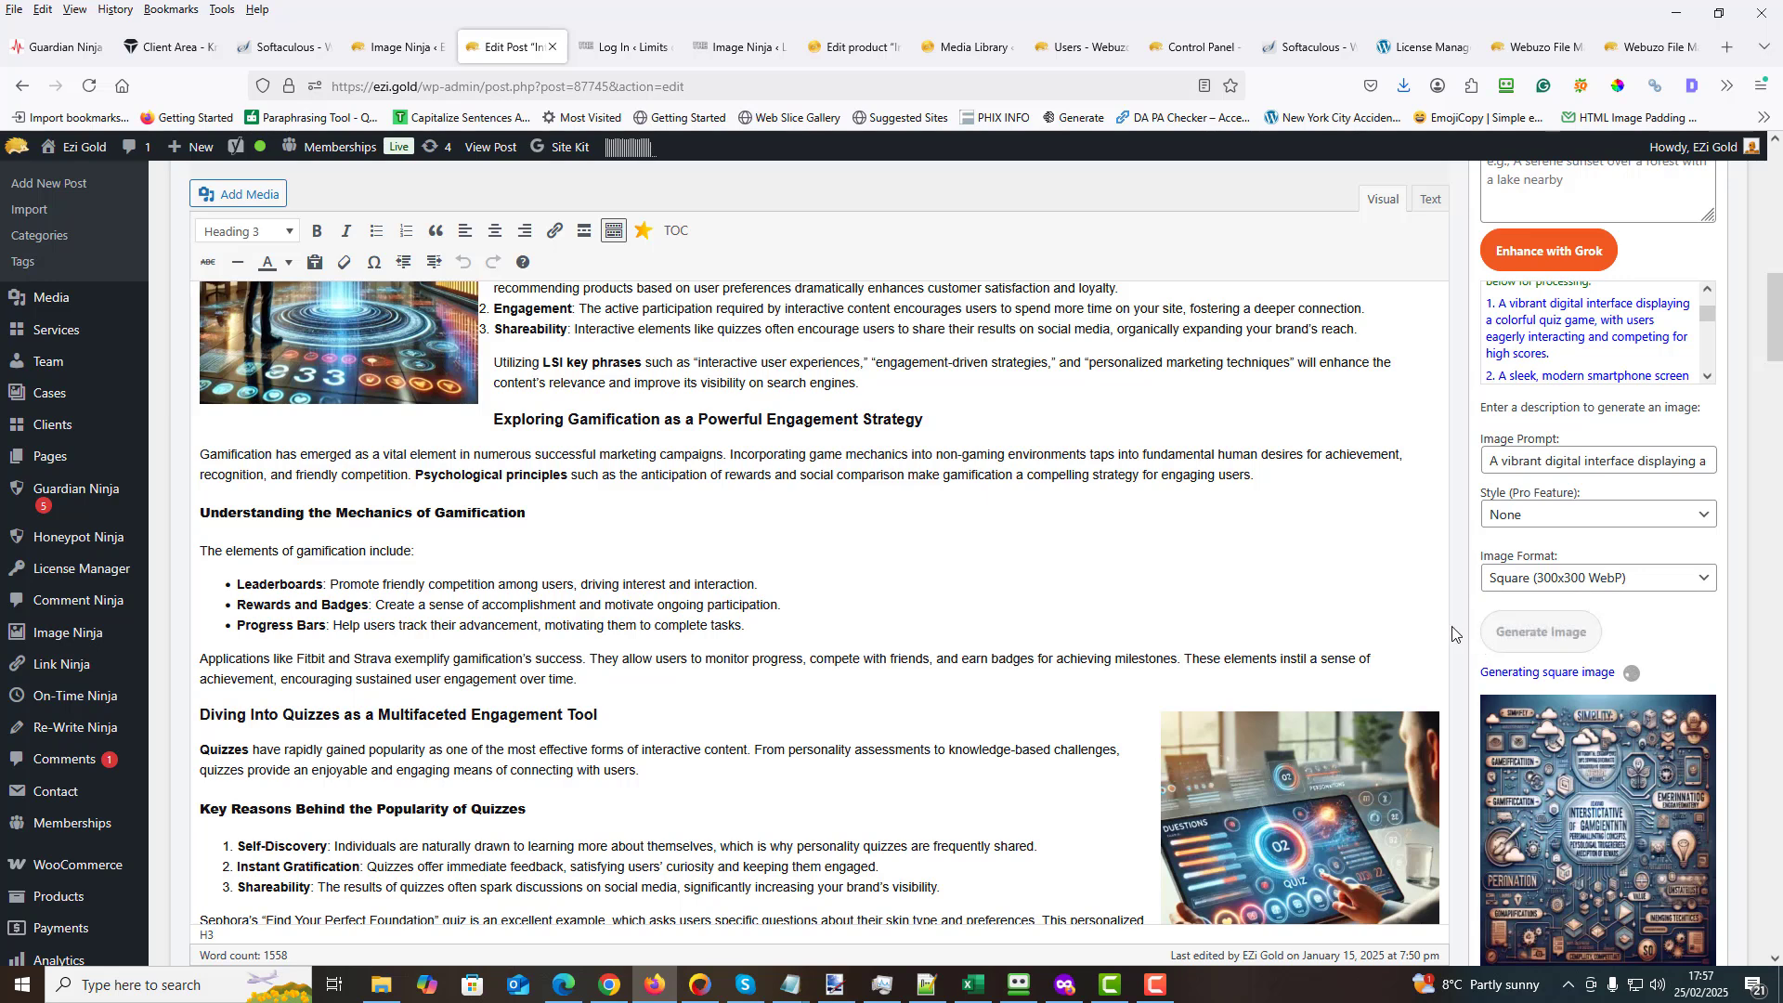
- Reuse the first enhanced prompt with the Futuristic style and generate another Square (300x300 WebP) image
scroll(1453, 634, down, 2)
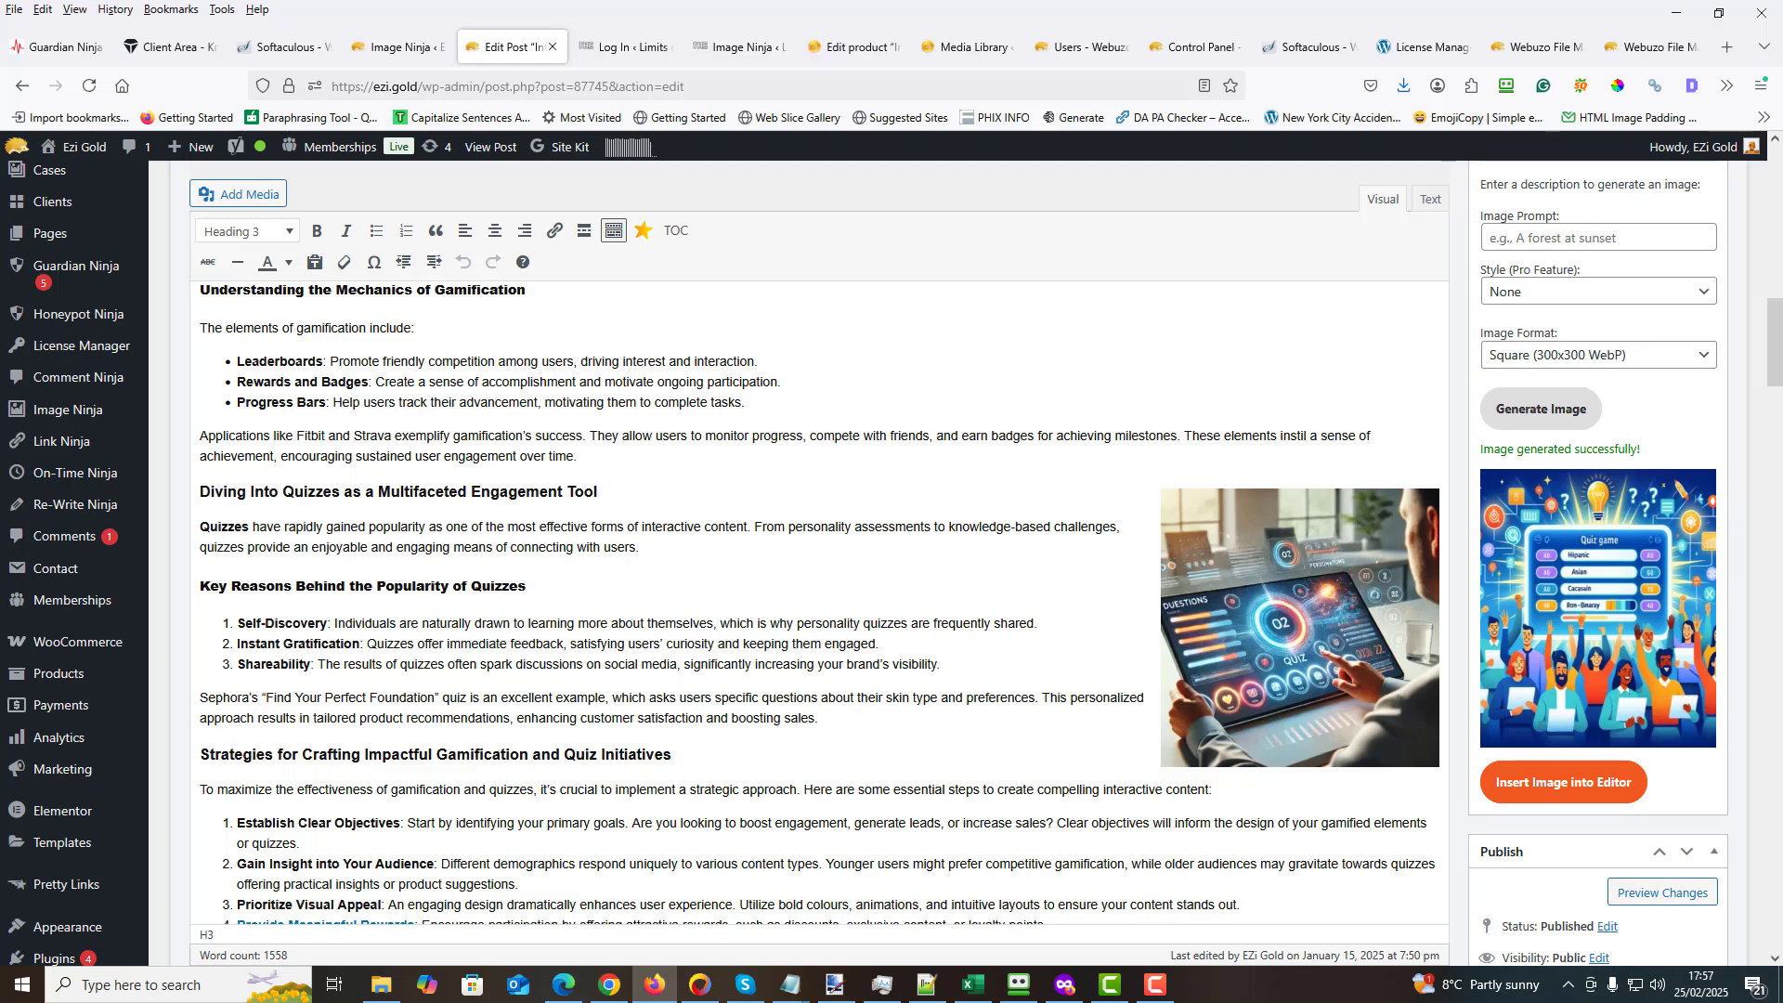
scroll(1773, 367, down, 2)
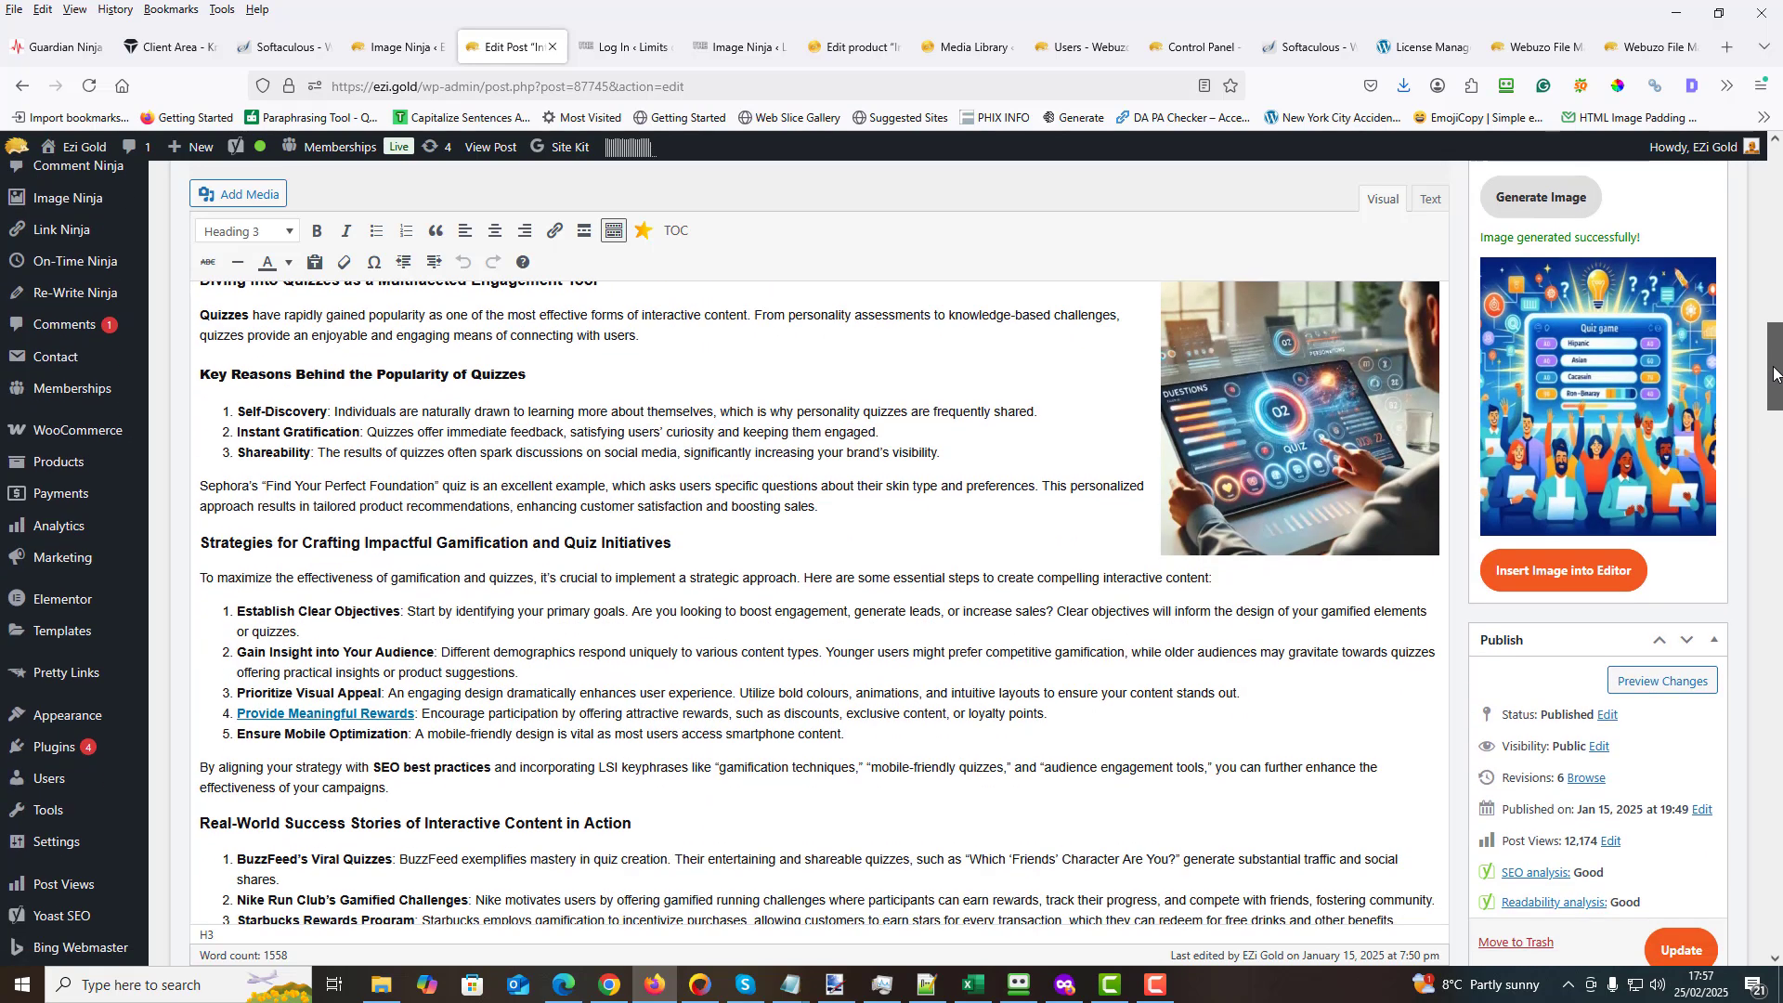
drag(1774, 374, 1769, 315)
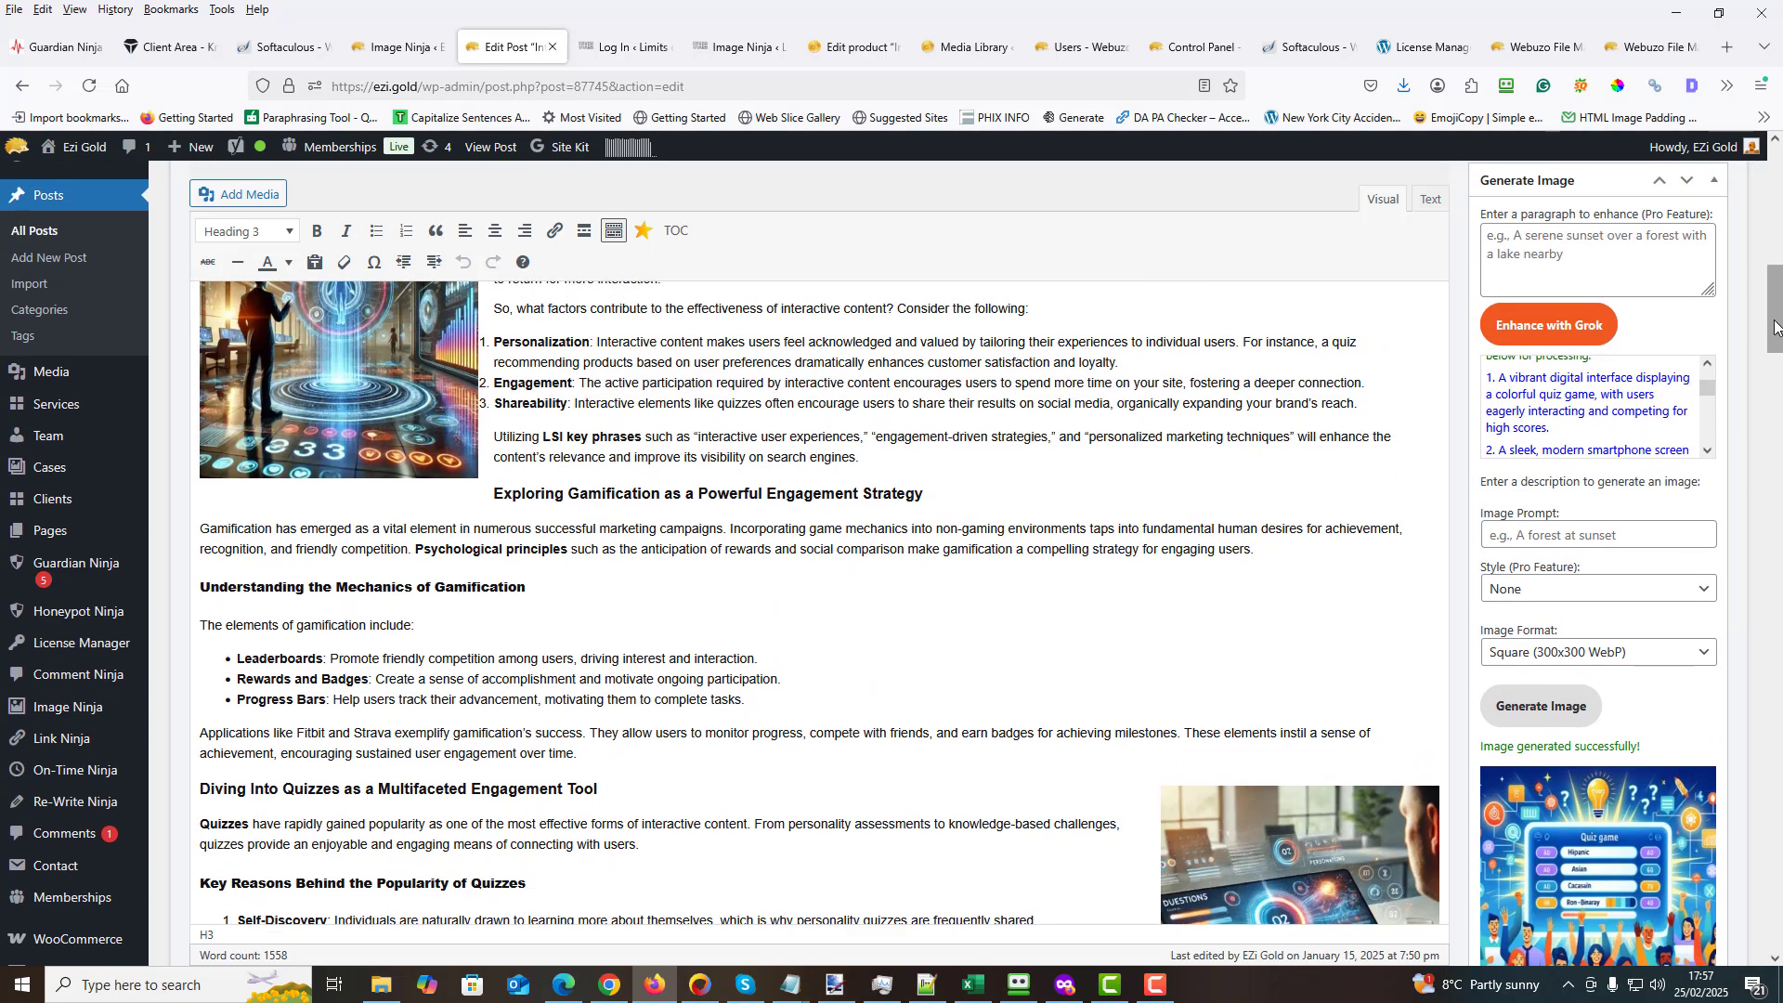
click(1569, 401)
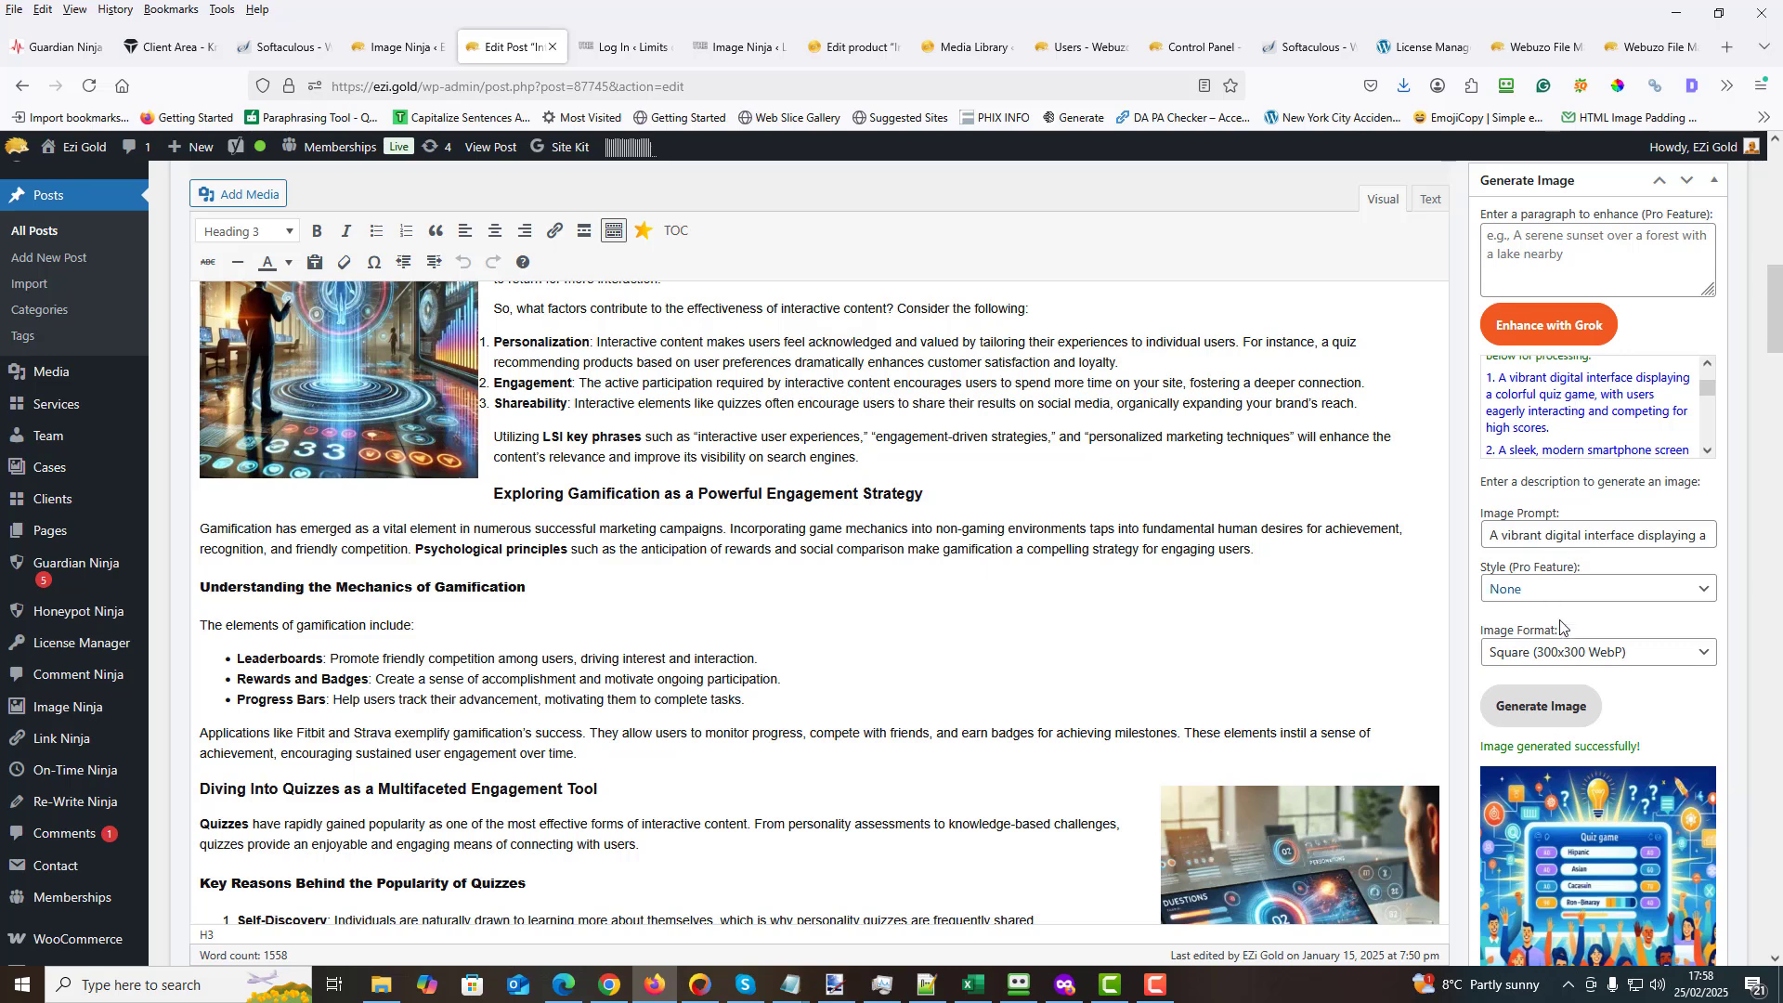
click(1702, 591)
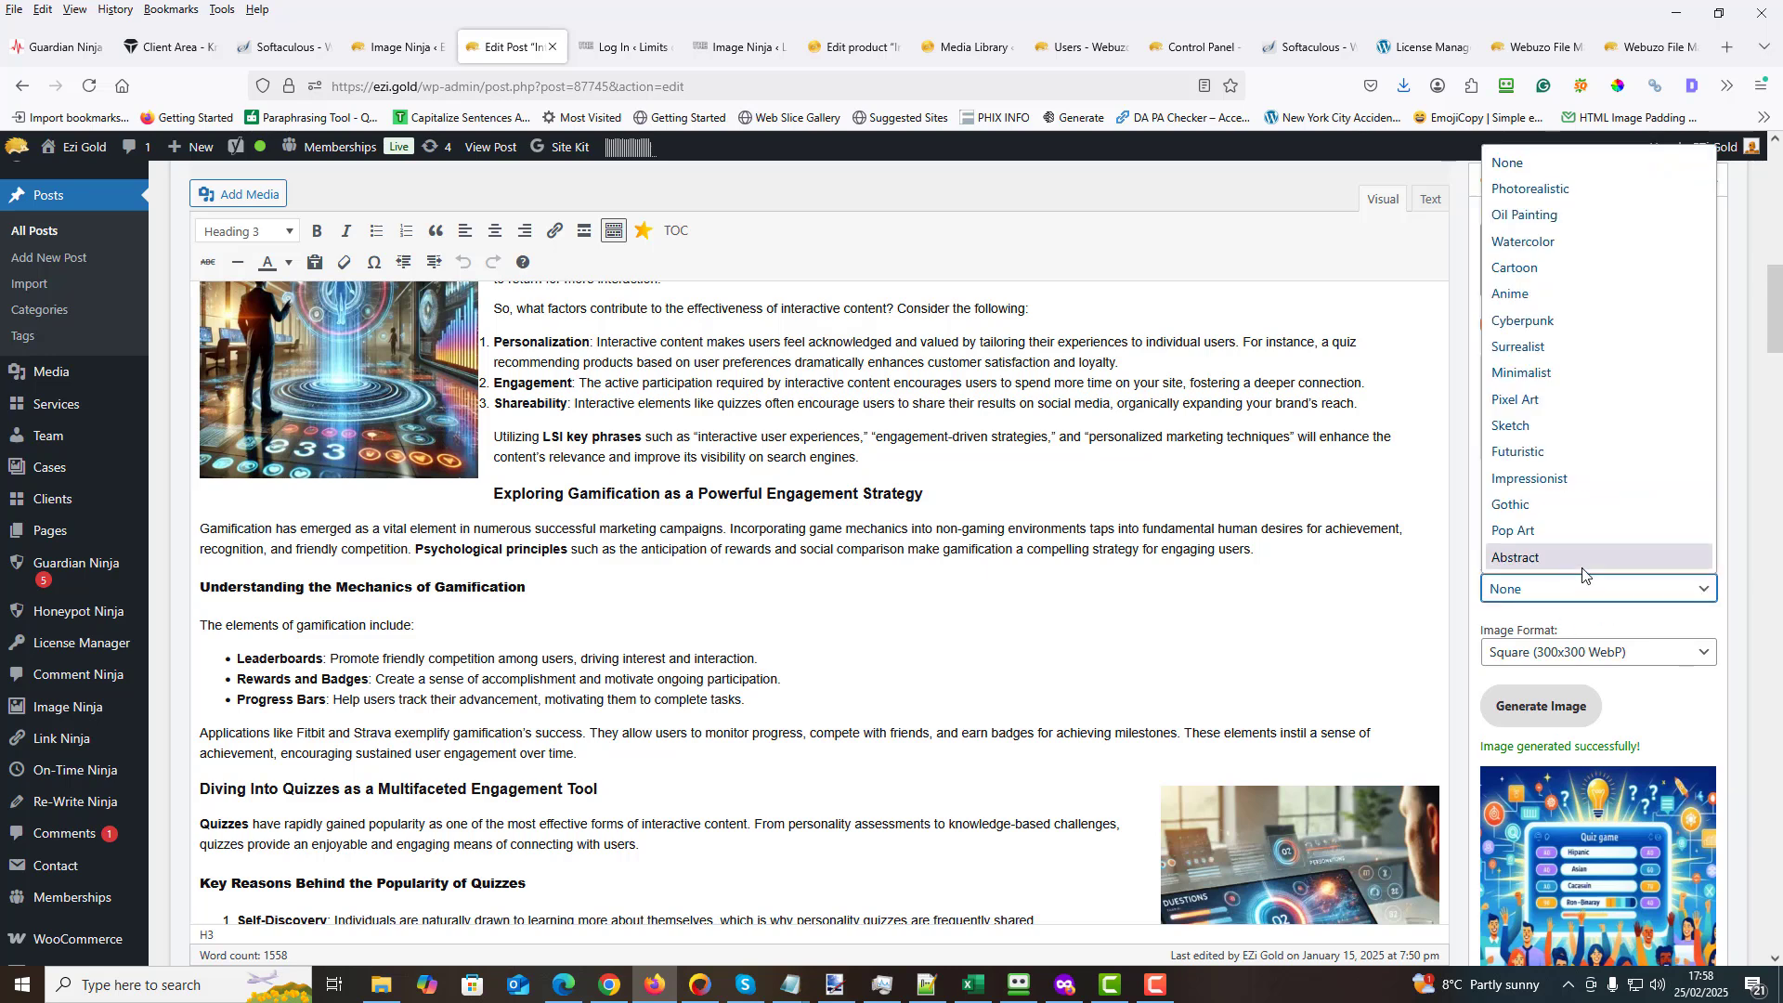
click(1532, 452)
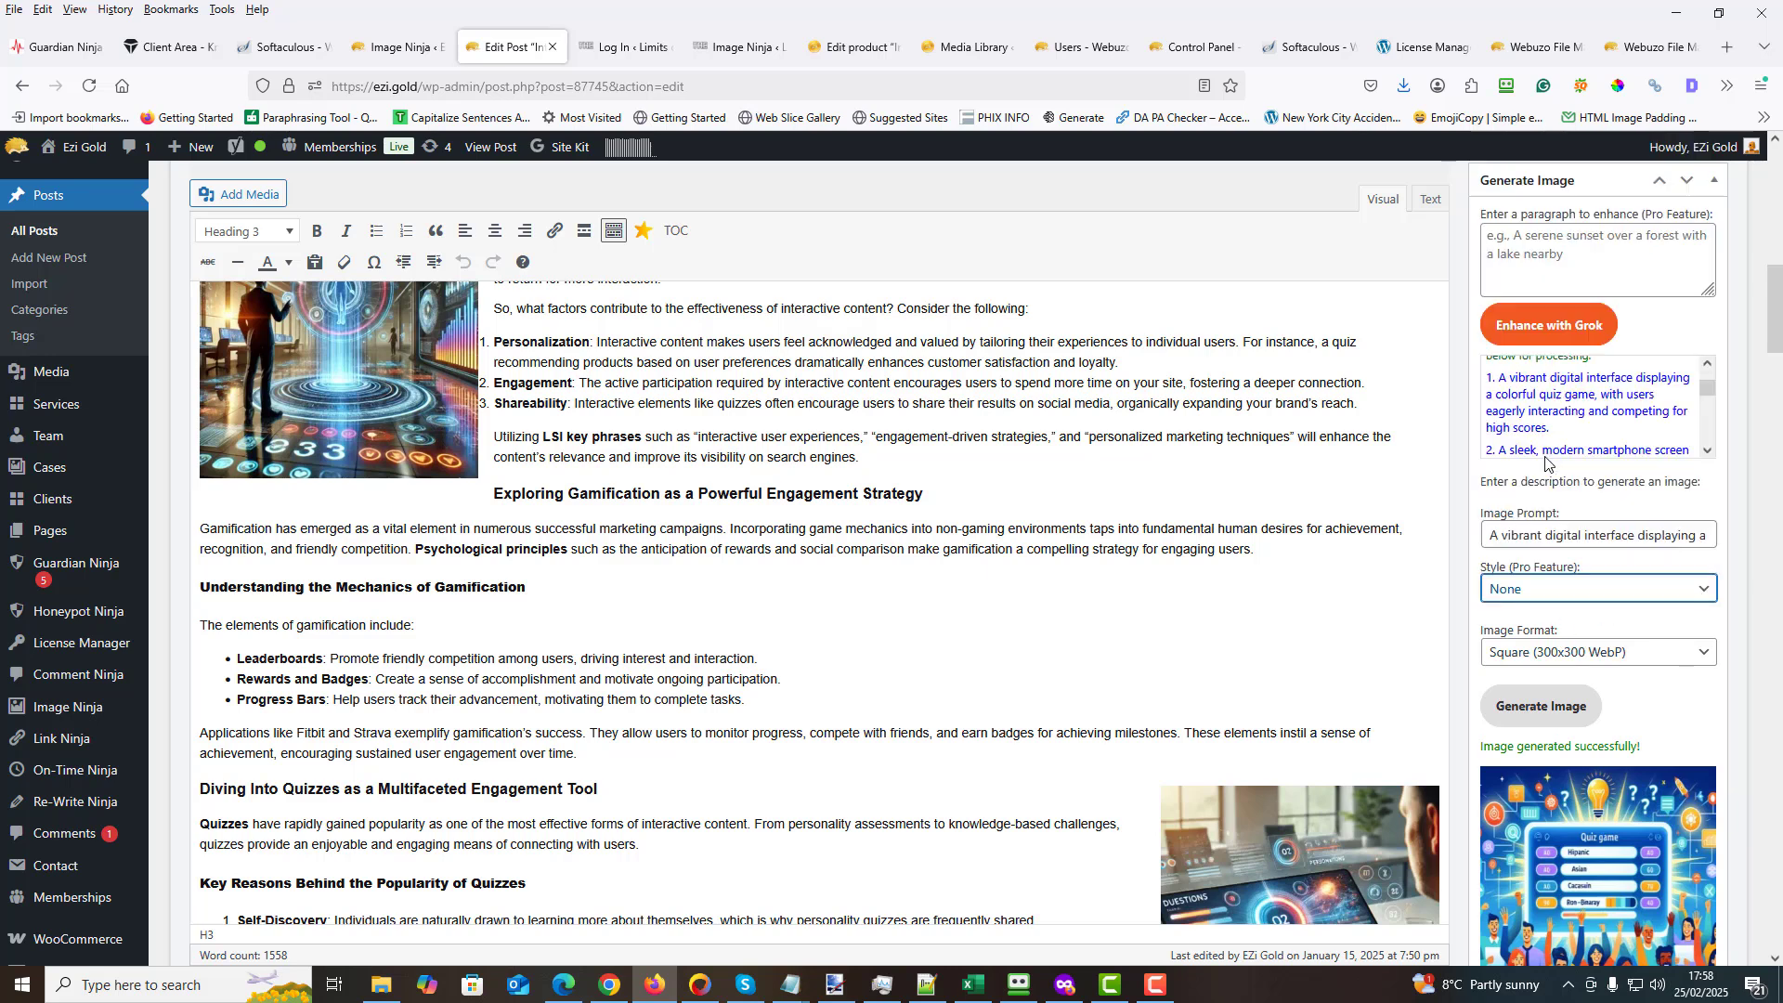
click(1532, 706)
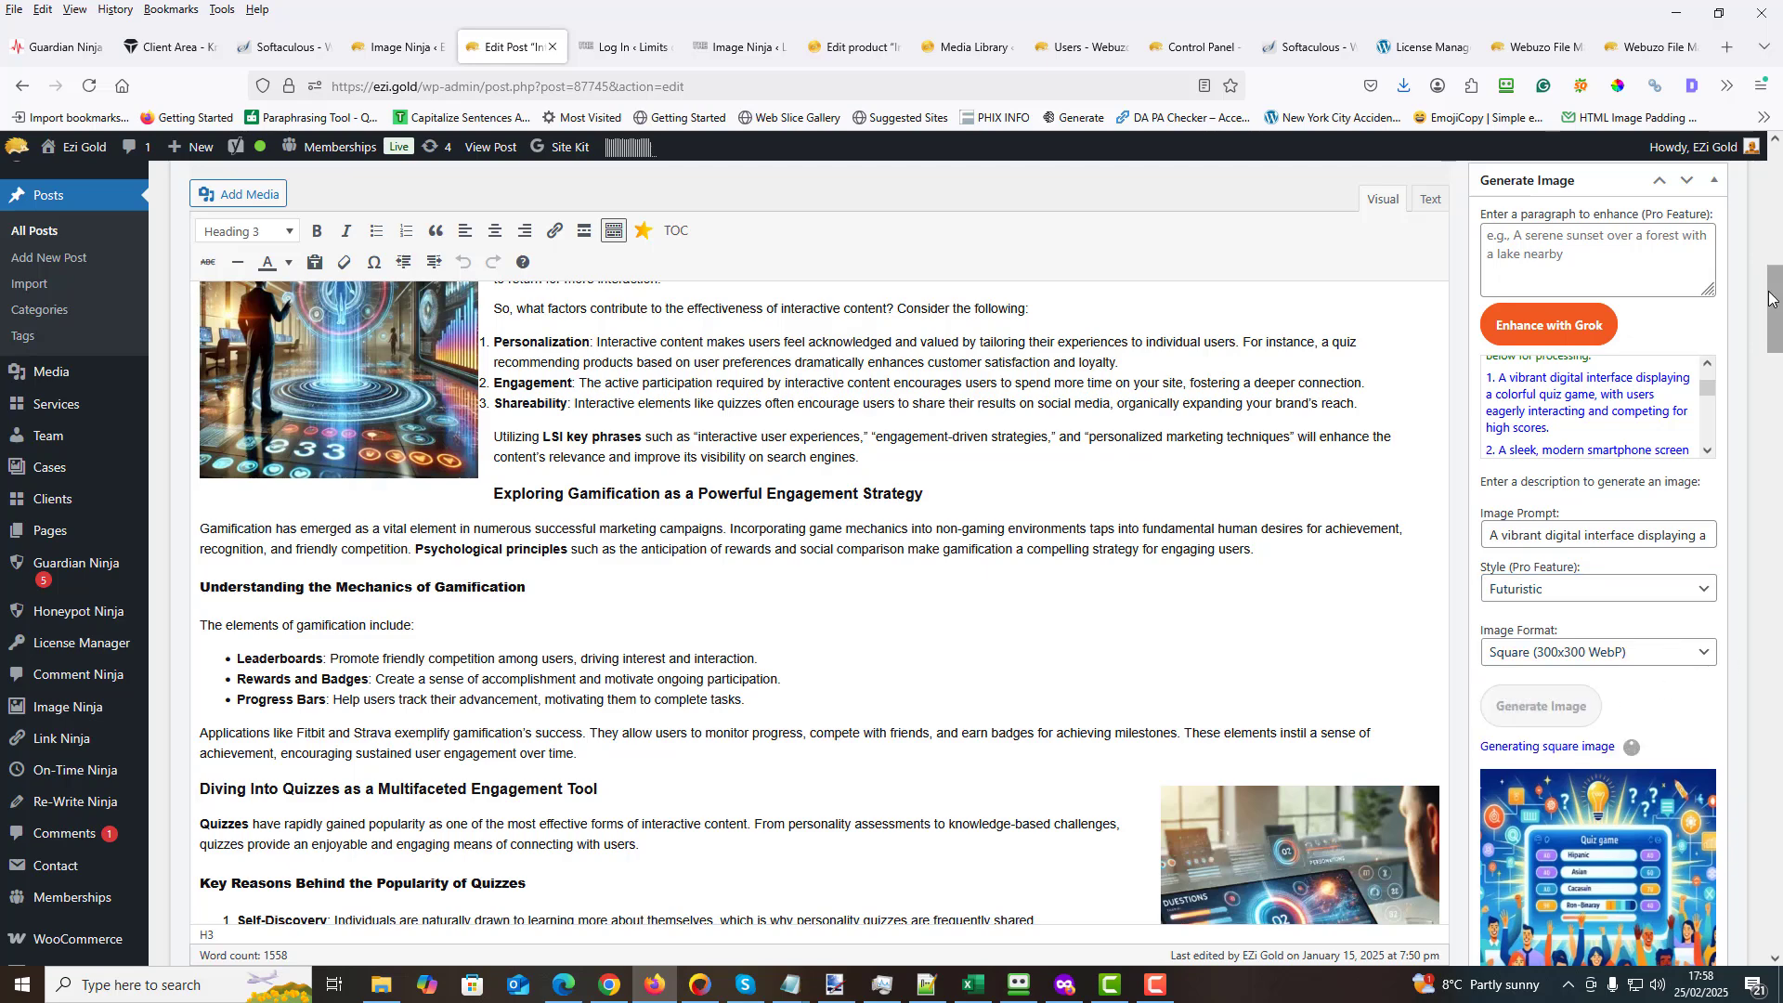
- Reuse the first enhanced prompt, about the vibrant quiz game interface, with the Watercolor style and generate a Square (300x300 WebP) image
drag(1768, 308, 1776, 336)
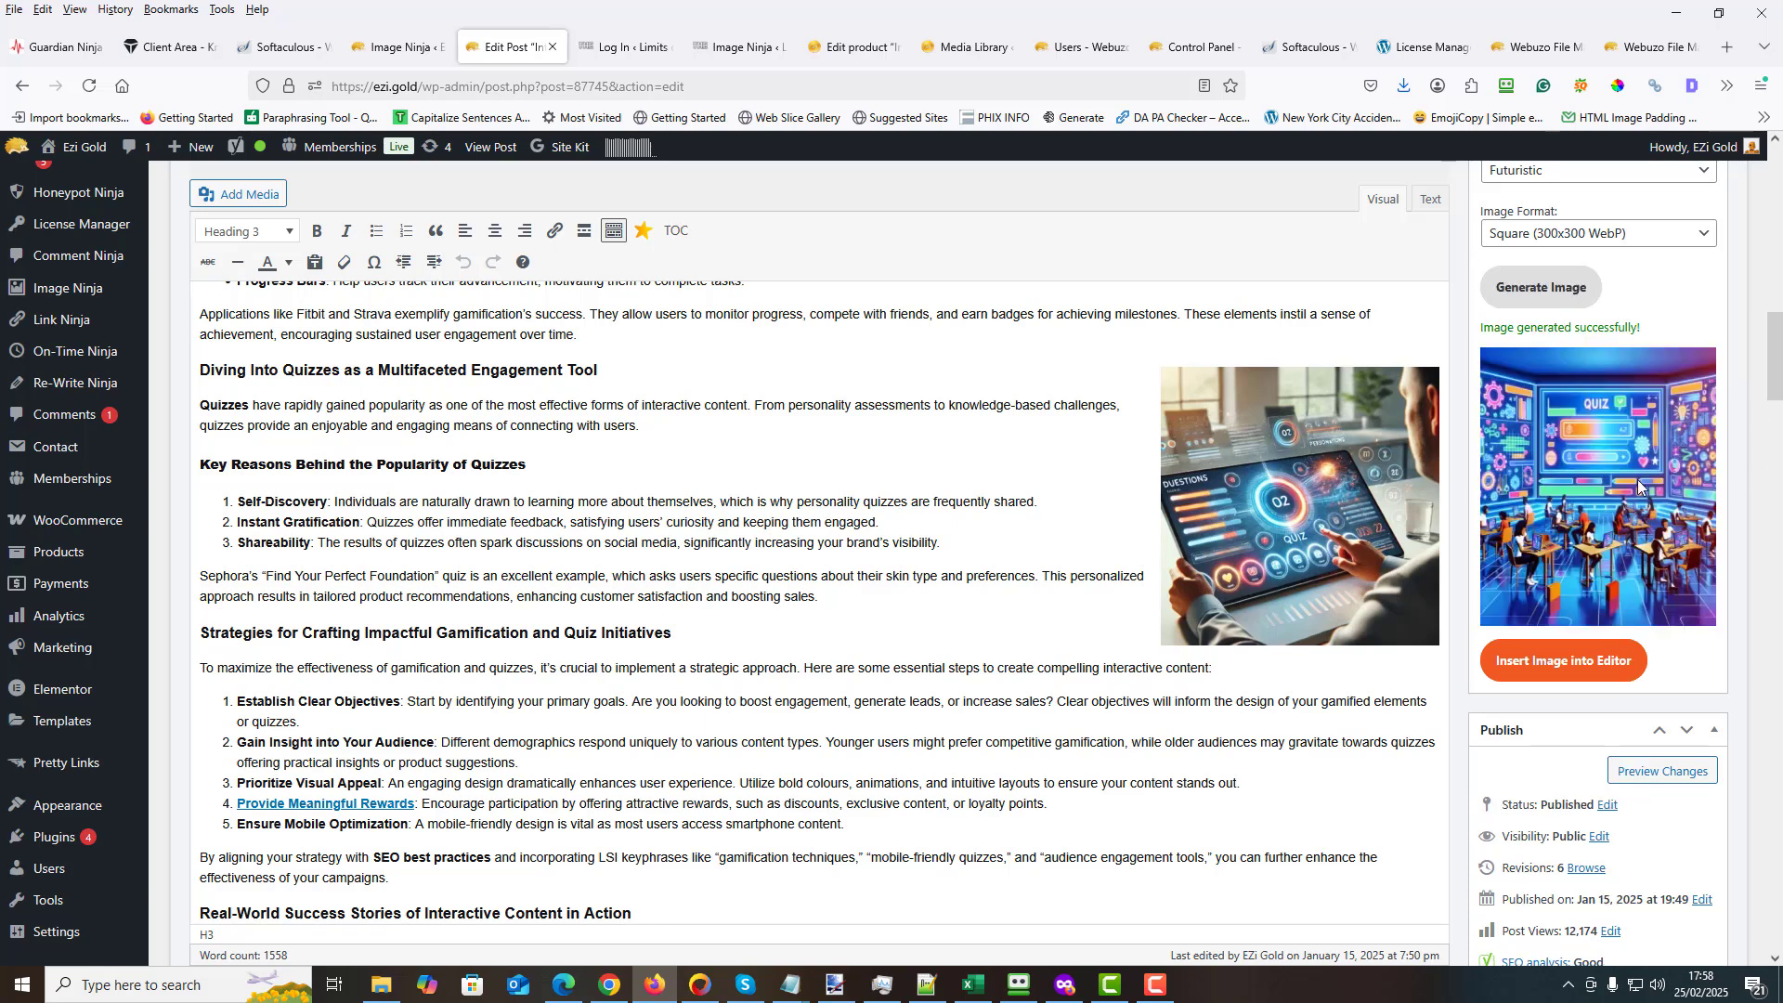
drag(1774, 379, 1773, 334)
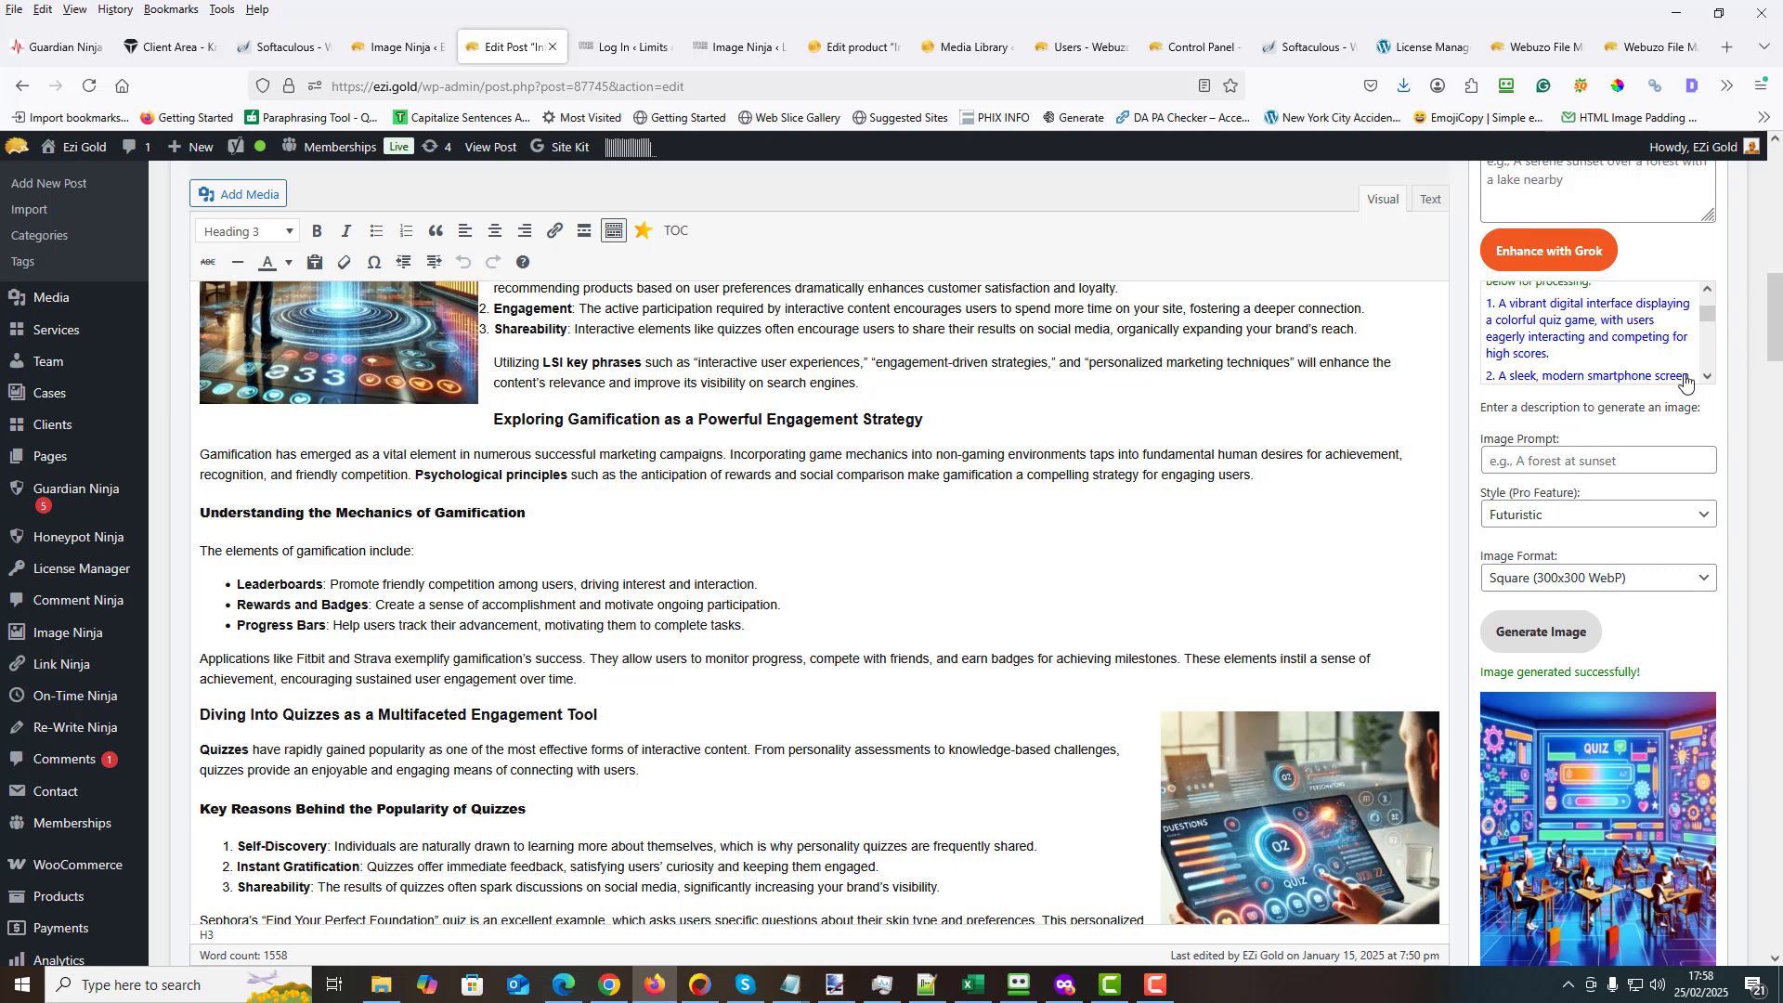
click(1576, 331)
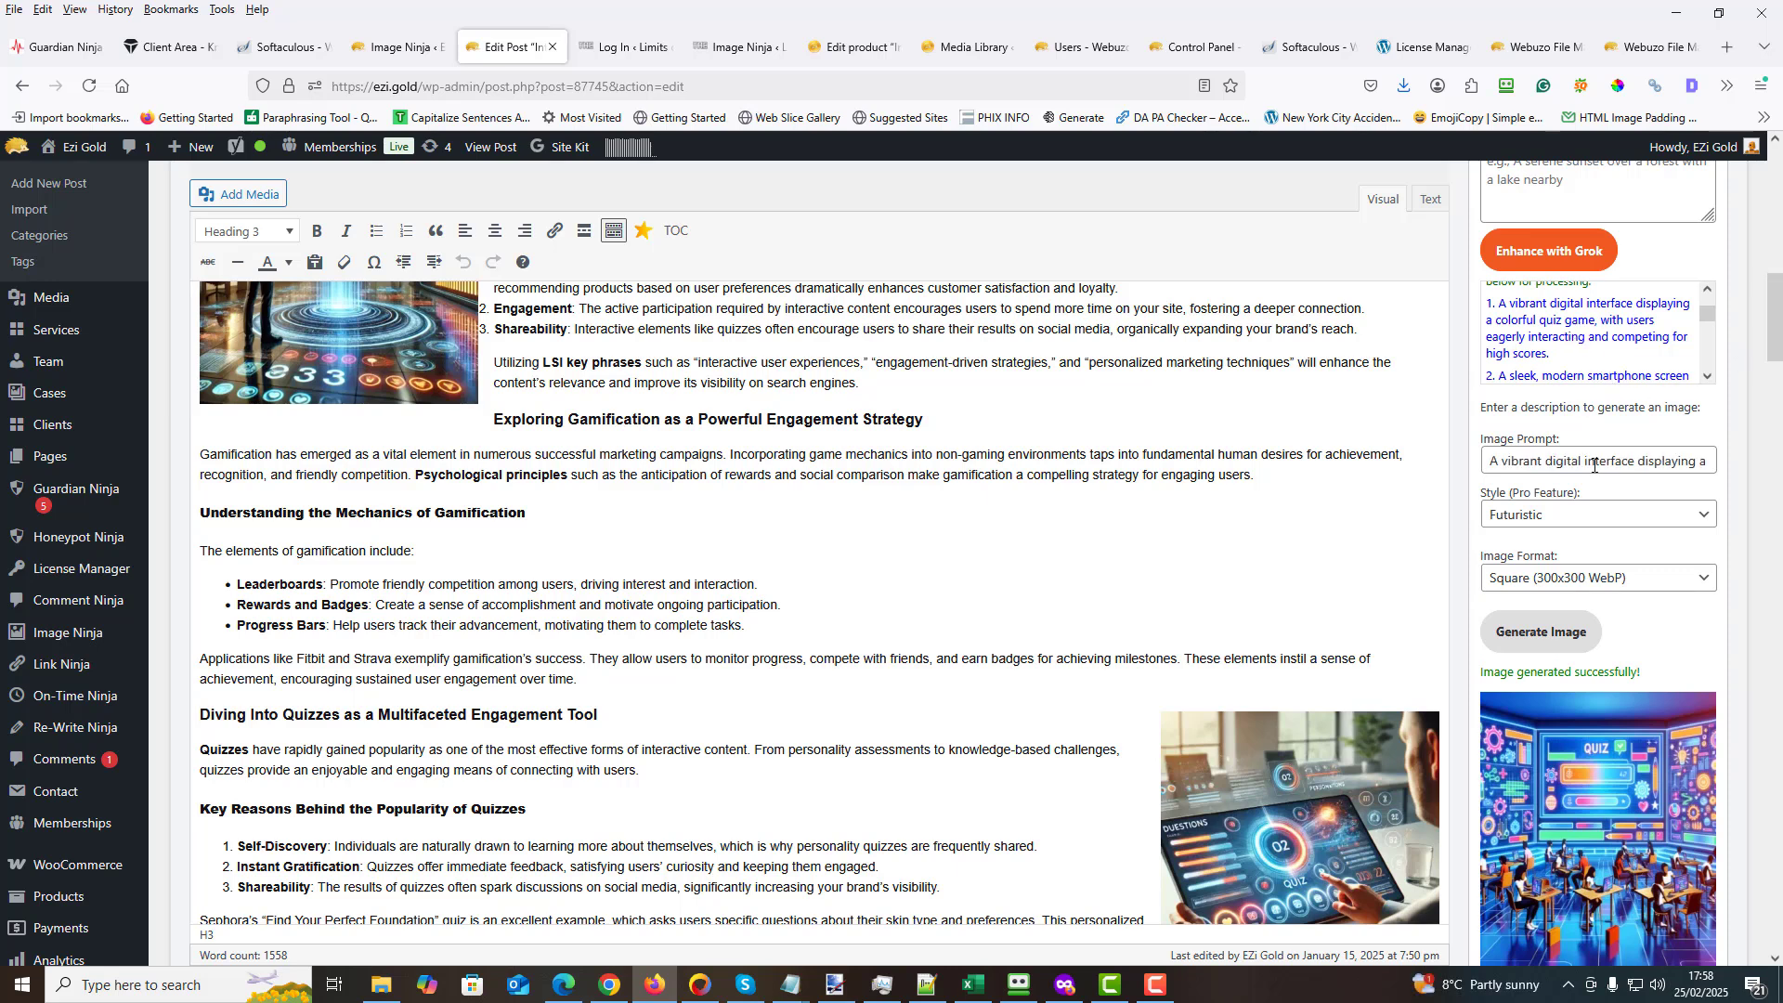
click(1704, 517)
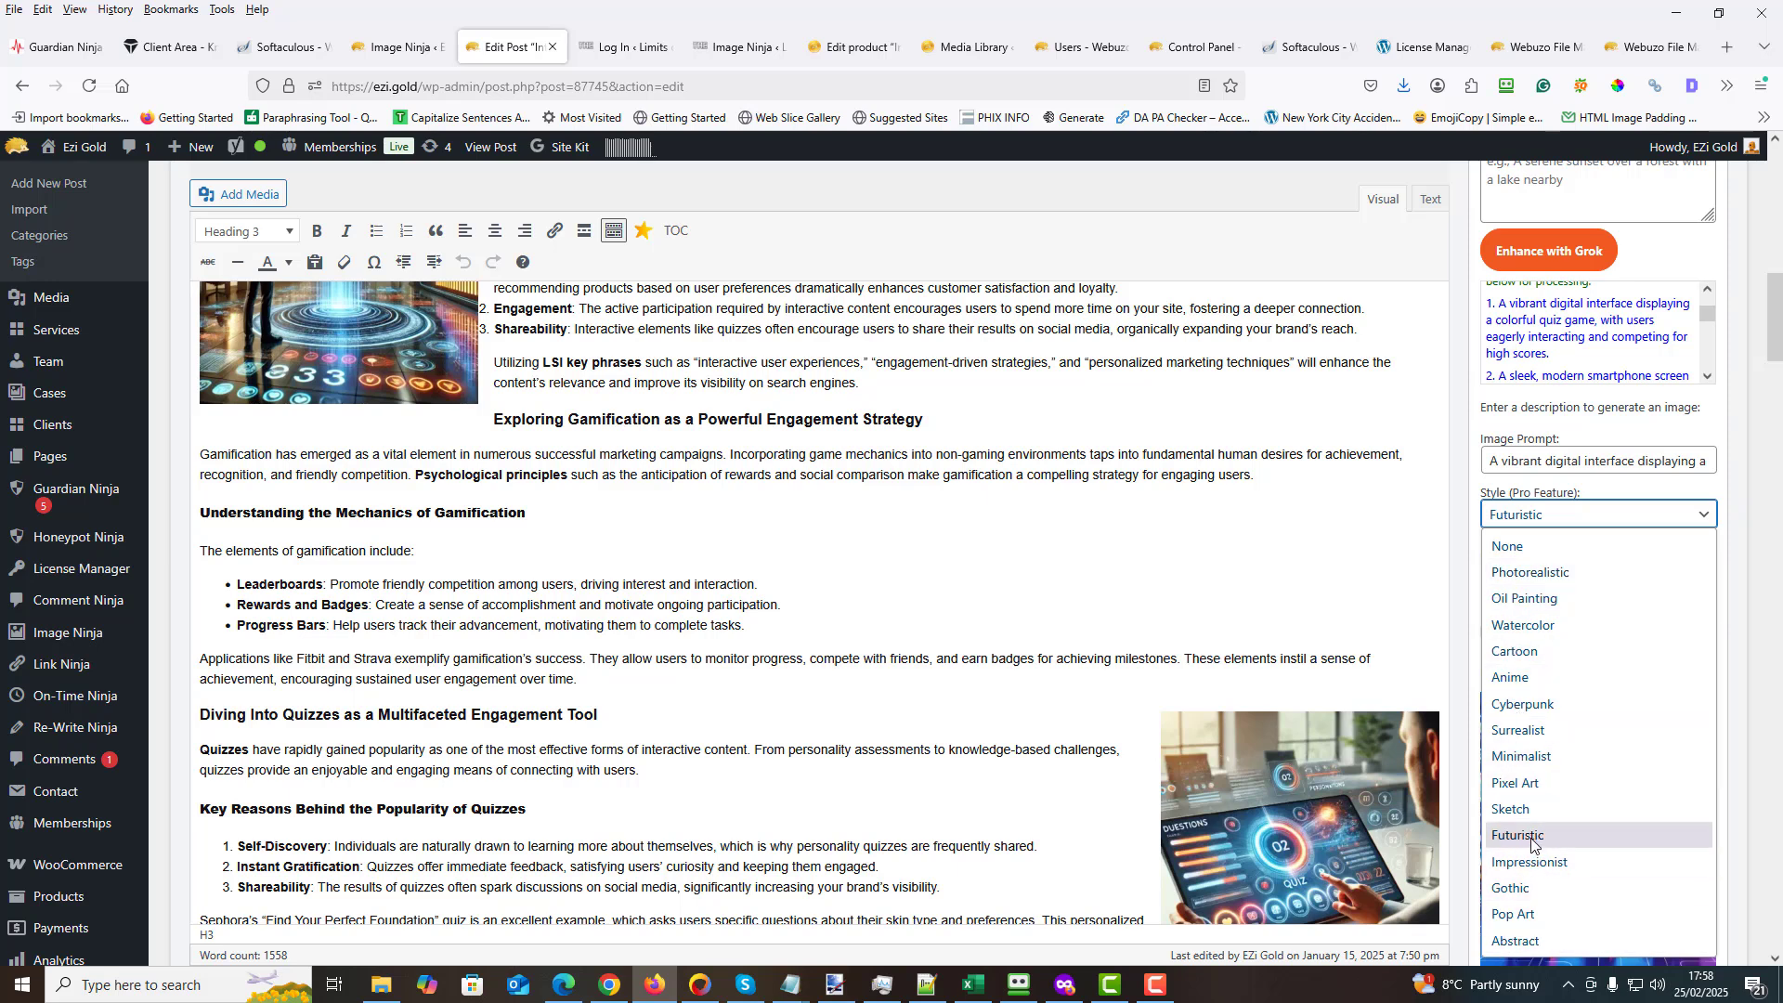
click(1549, 628)
click(1565, 640)
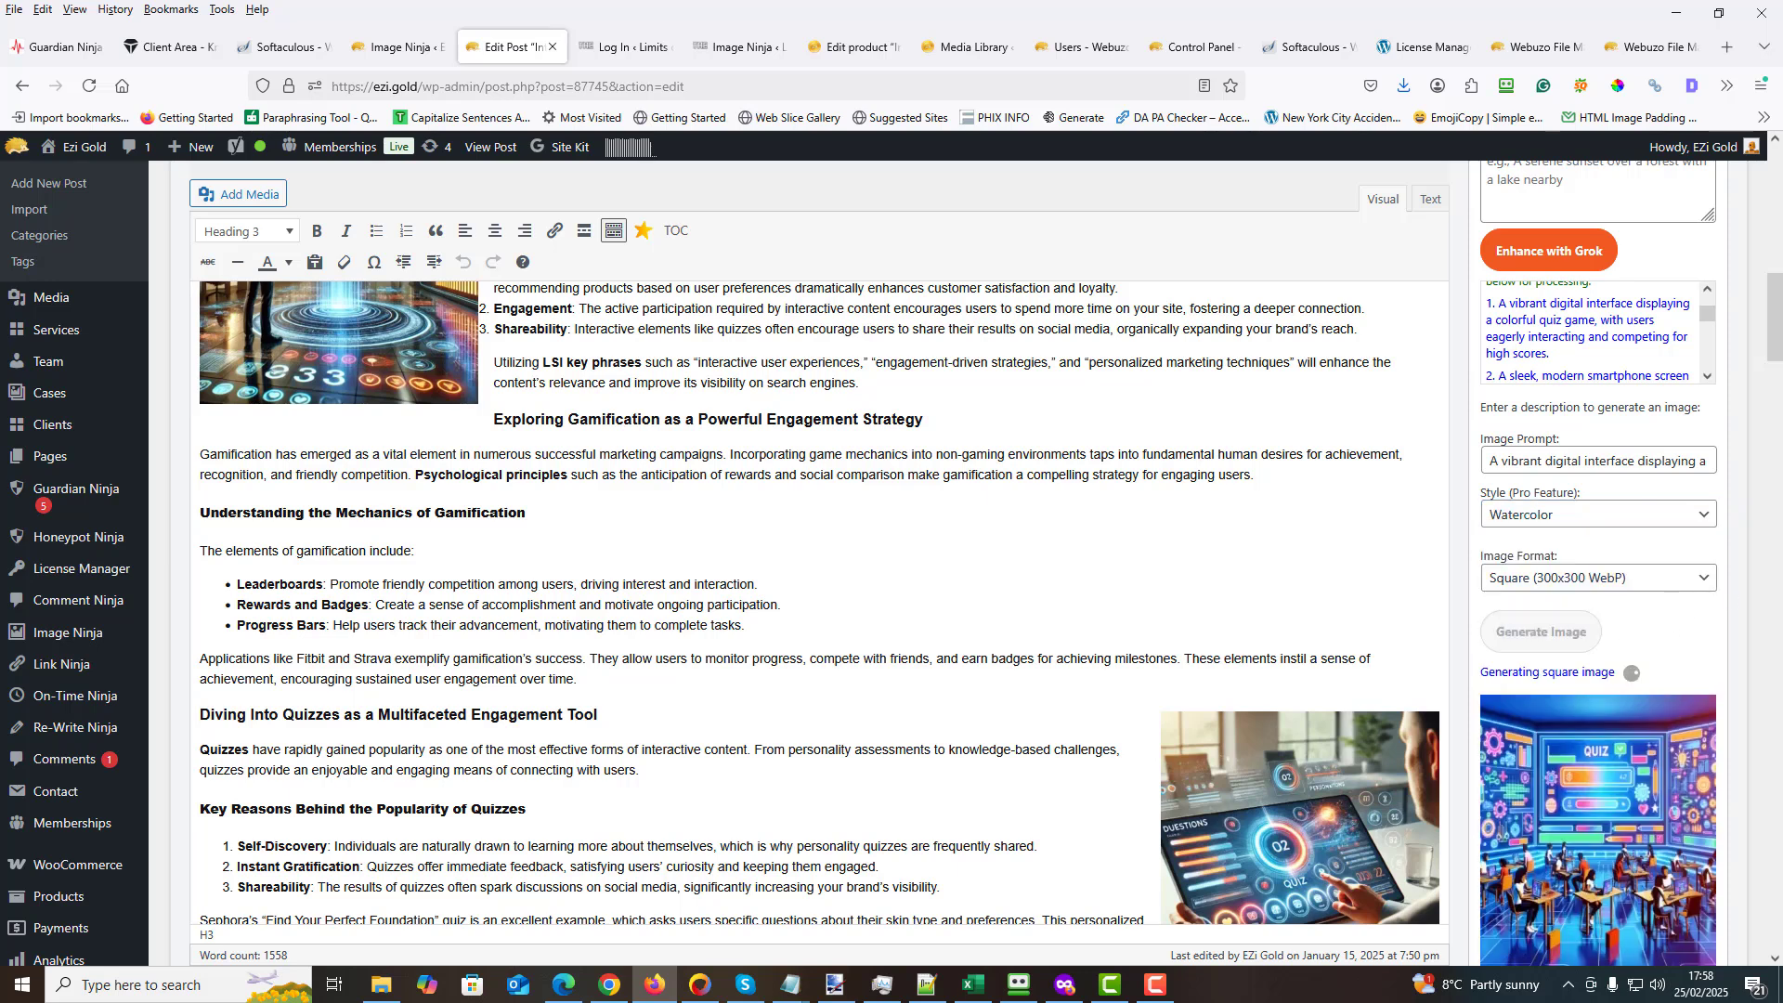
drag(1777, 318, 1778, 345)
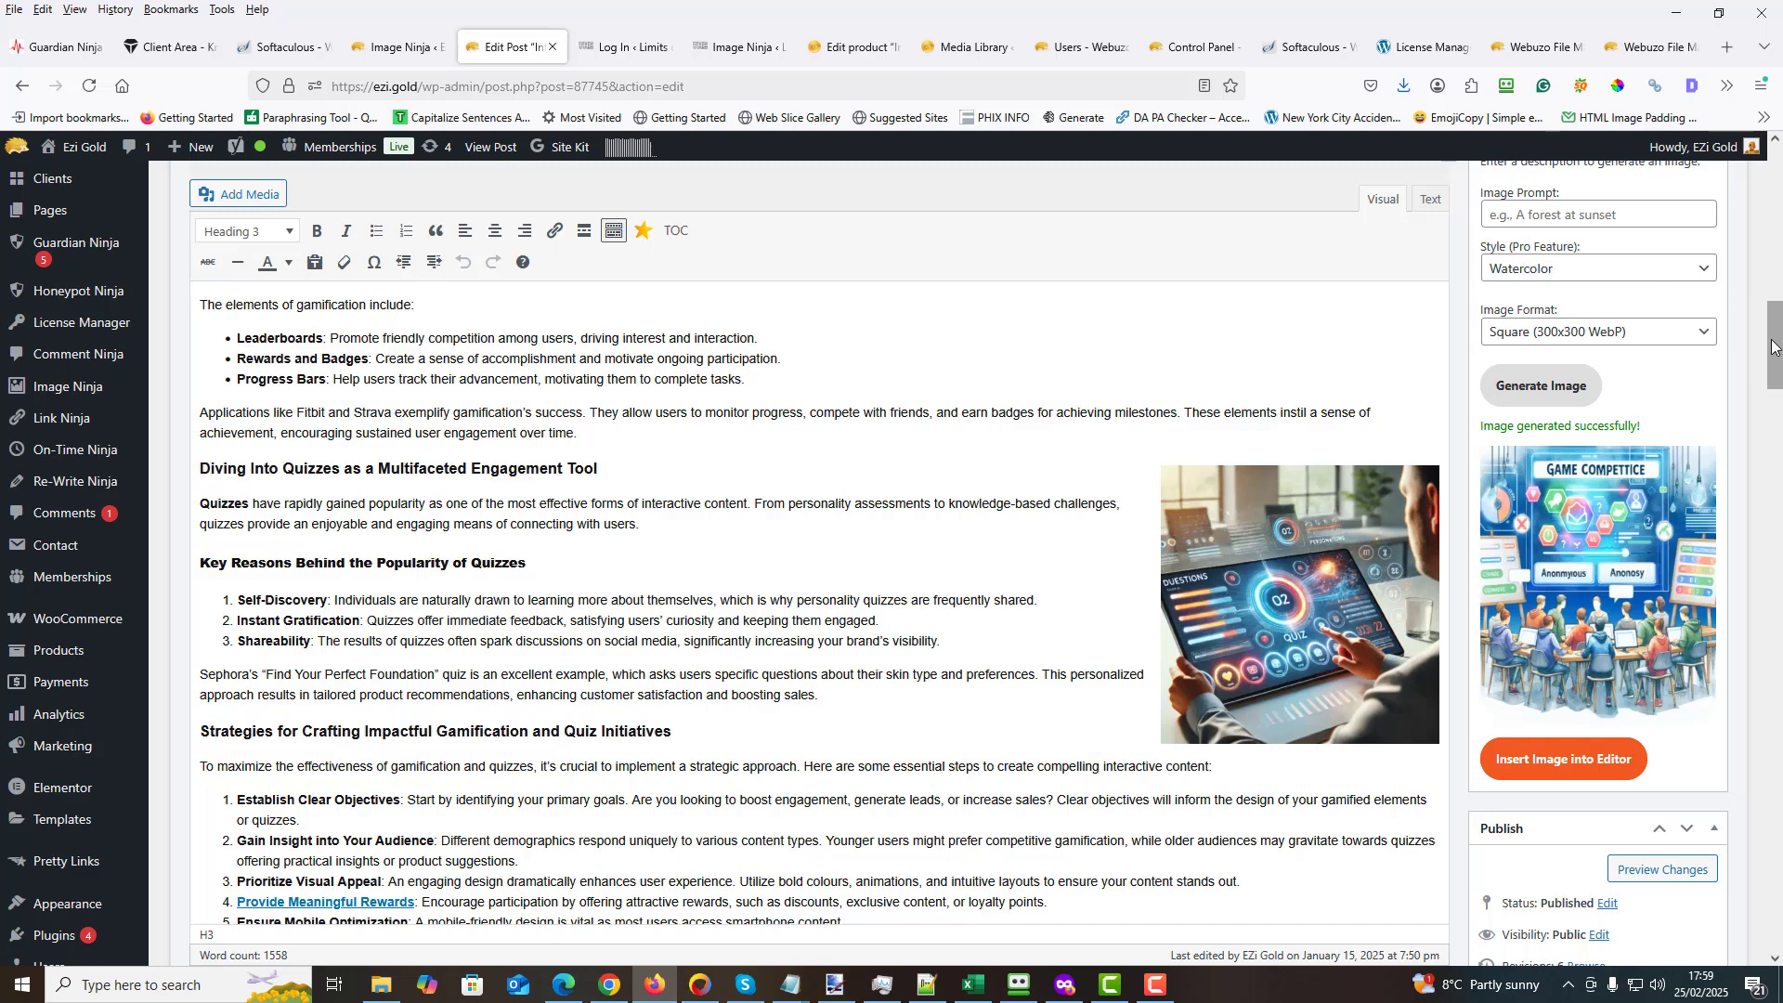
scroll(1773, 367, down, 2)
scroll(1773, 367, down, 1)
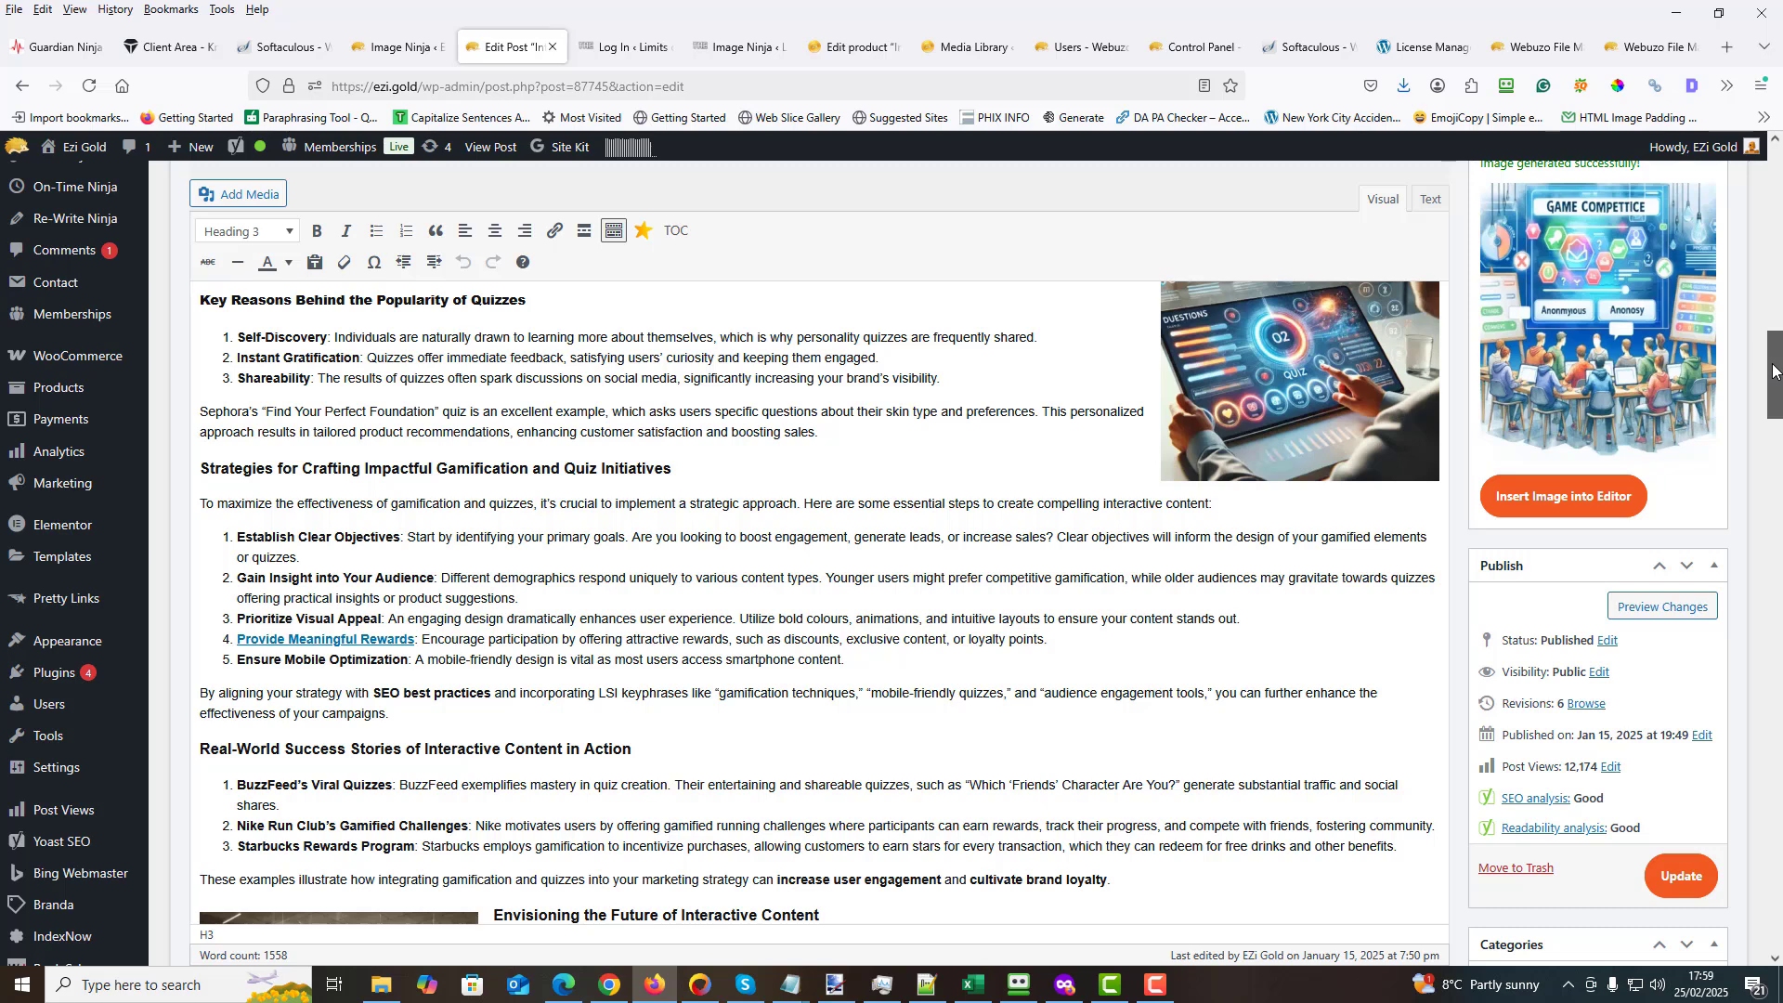
scroll(1773, 367, up, 2)
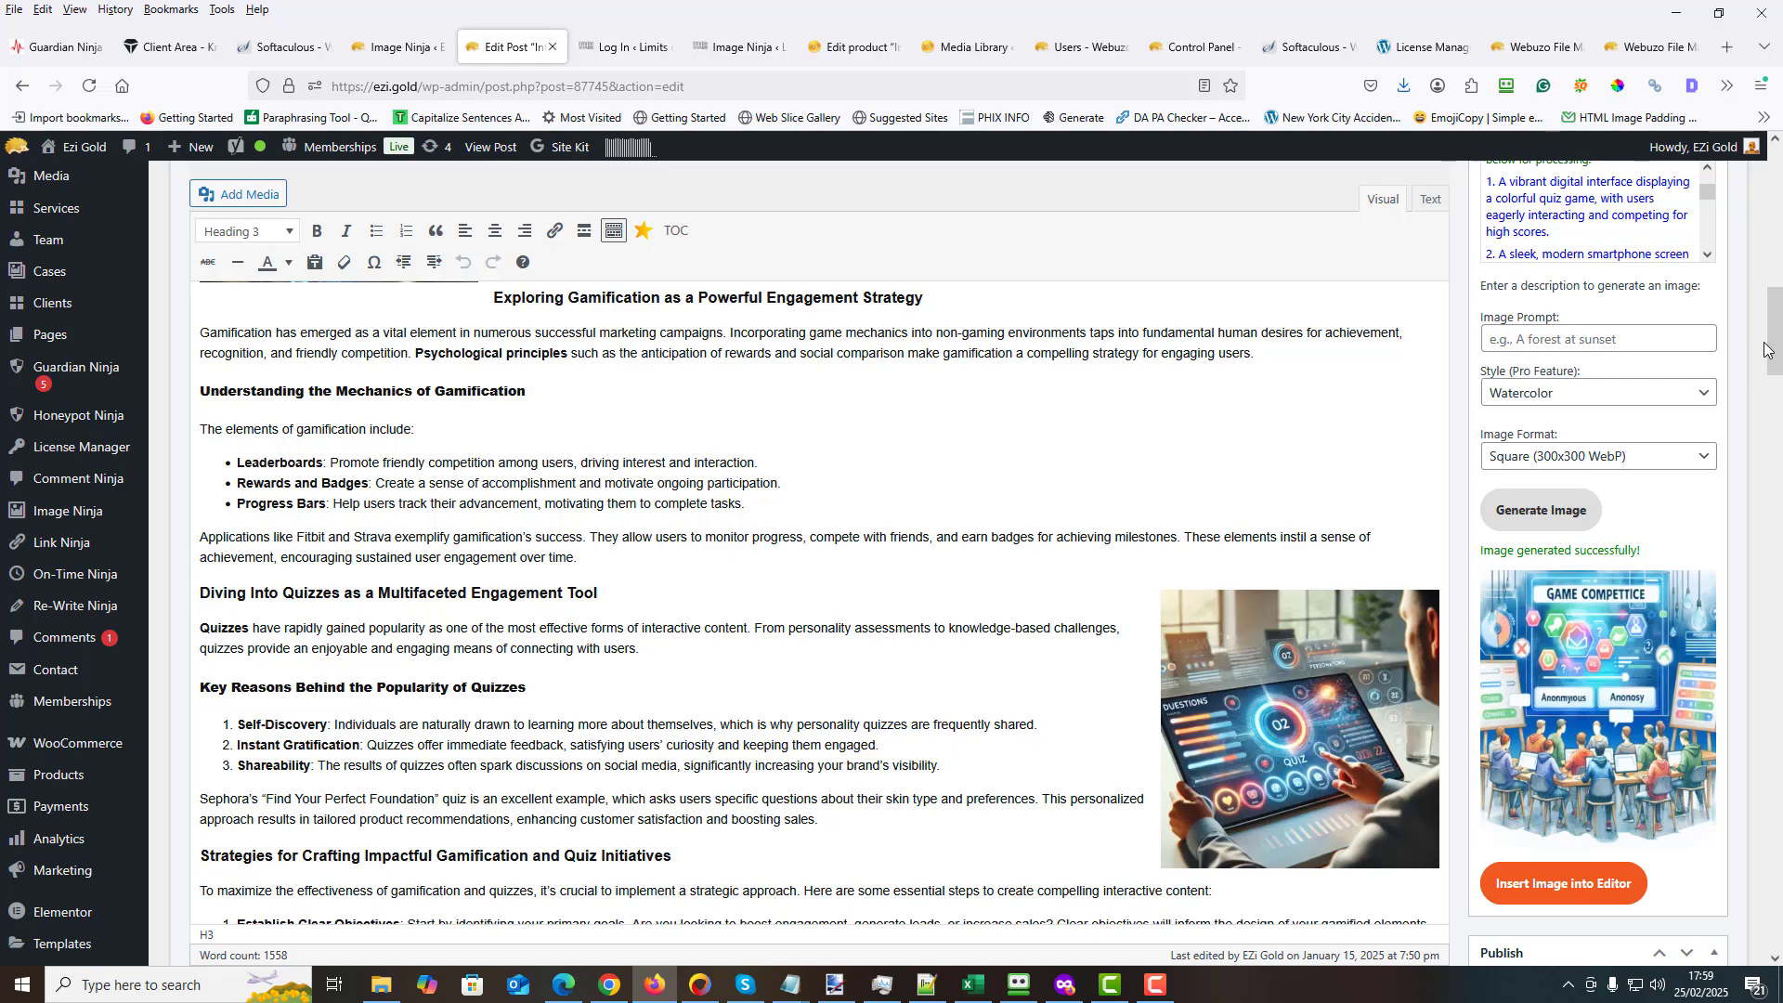
- Use the fifth enhanced prompt, about a minimalist marketing strategy blueprint, with the Photorealistic style and generate a Square (300x300 WebP) image
drag(1777, 336, 1776, 295)
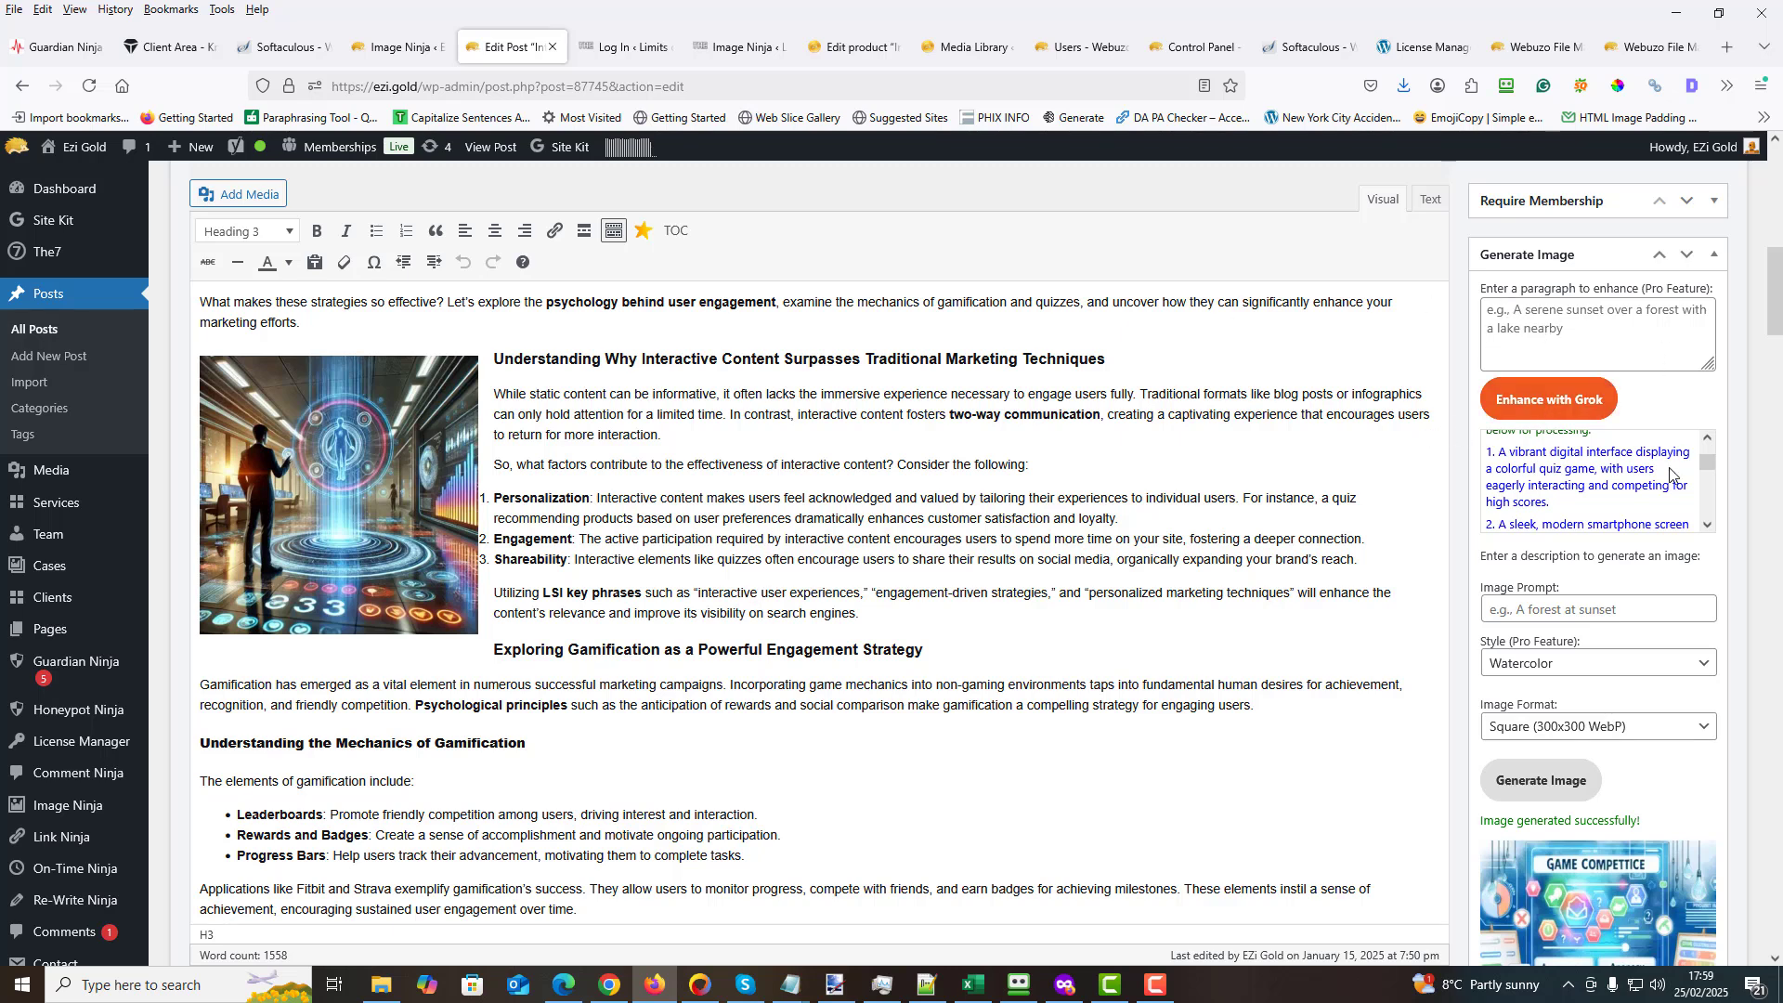
scroll(1541, 490, down, 2)
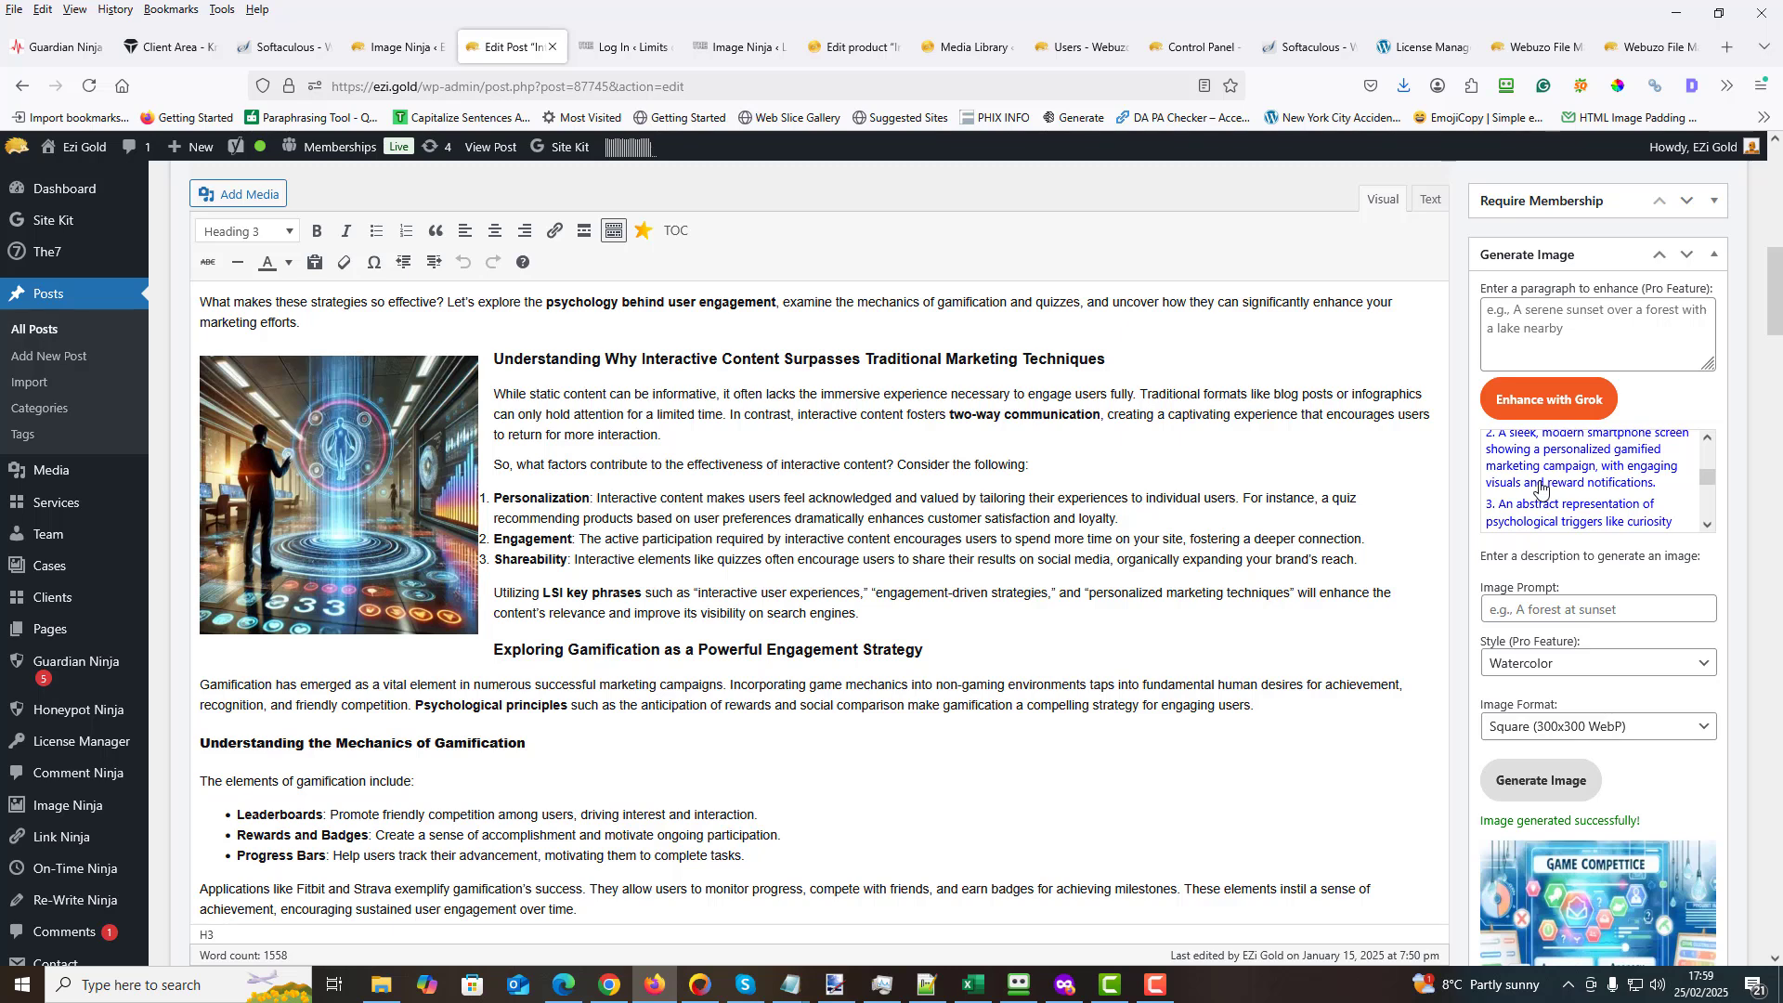
scroll(1541, 490, down, 1)
scroll(1538, 489, down, 1)
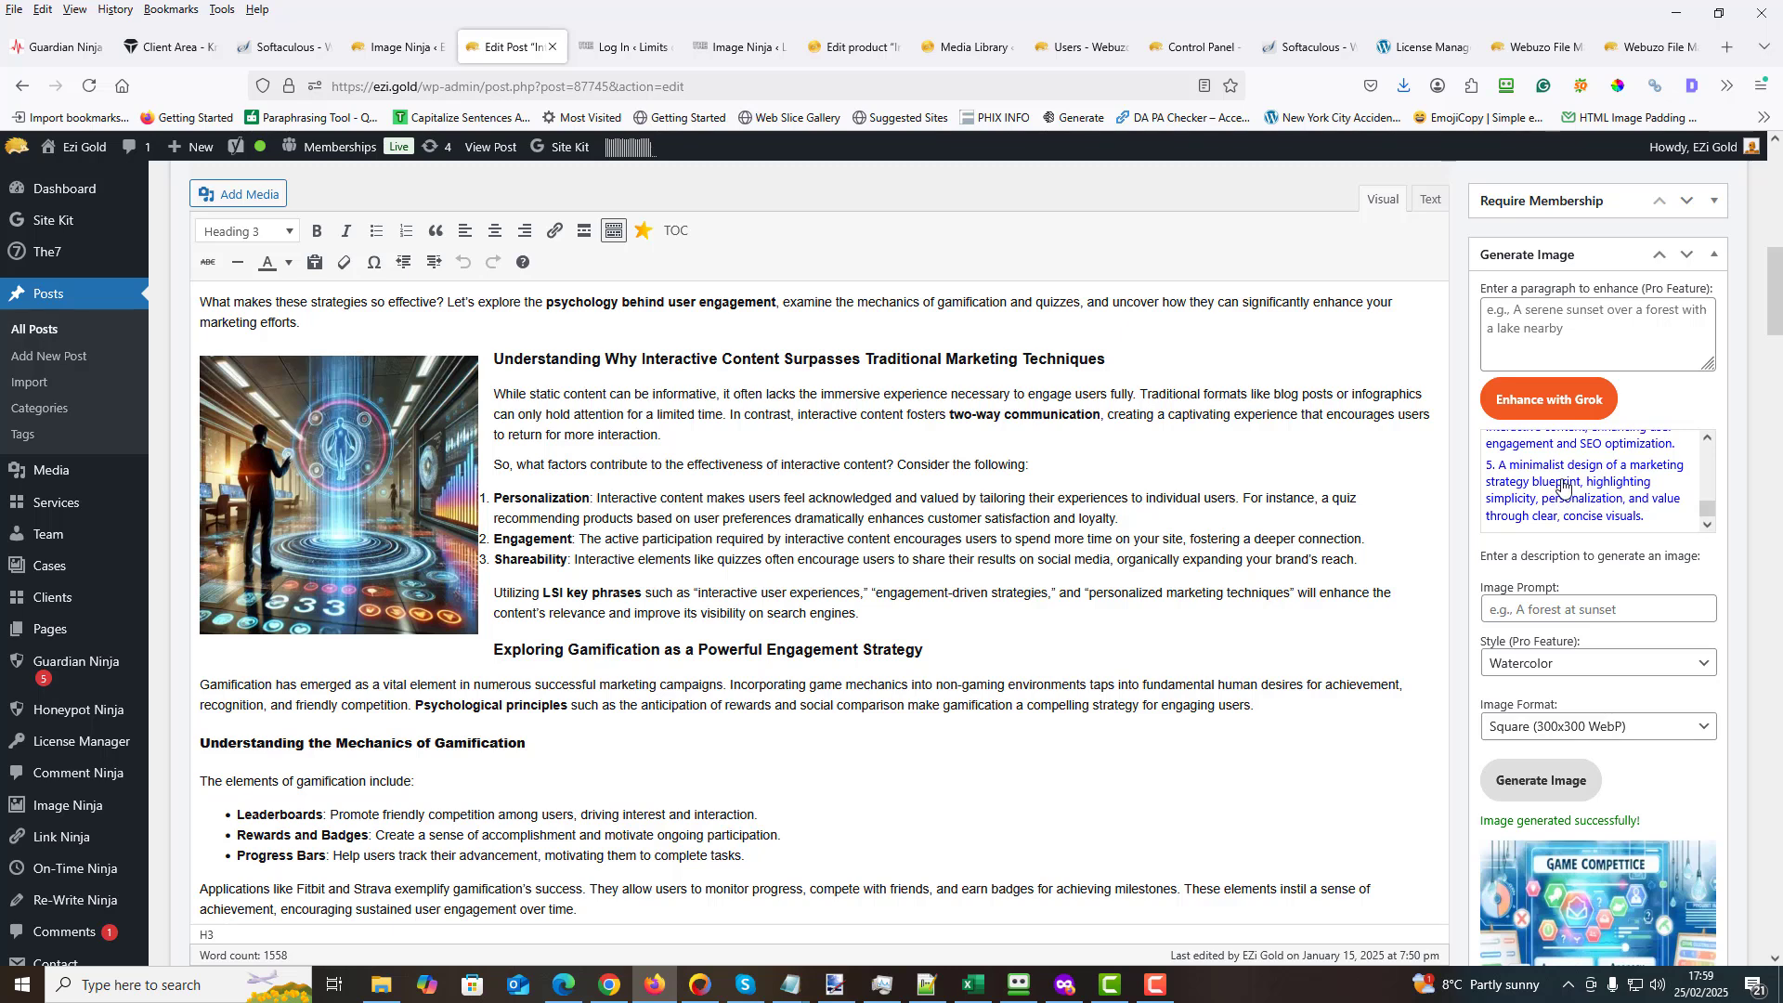
click(1562, 489)
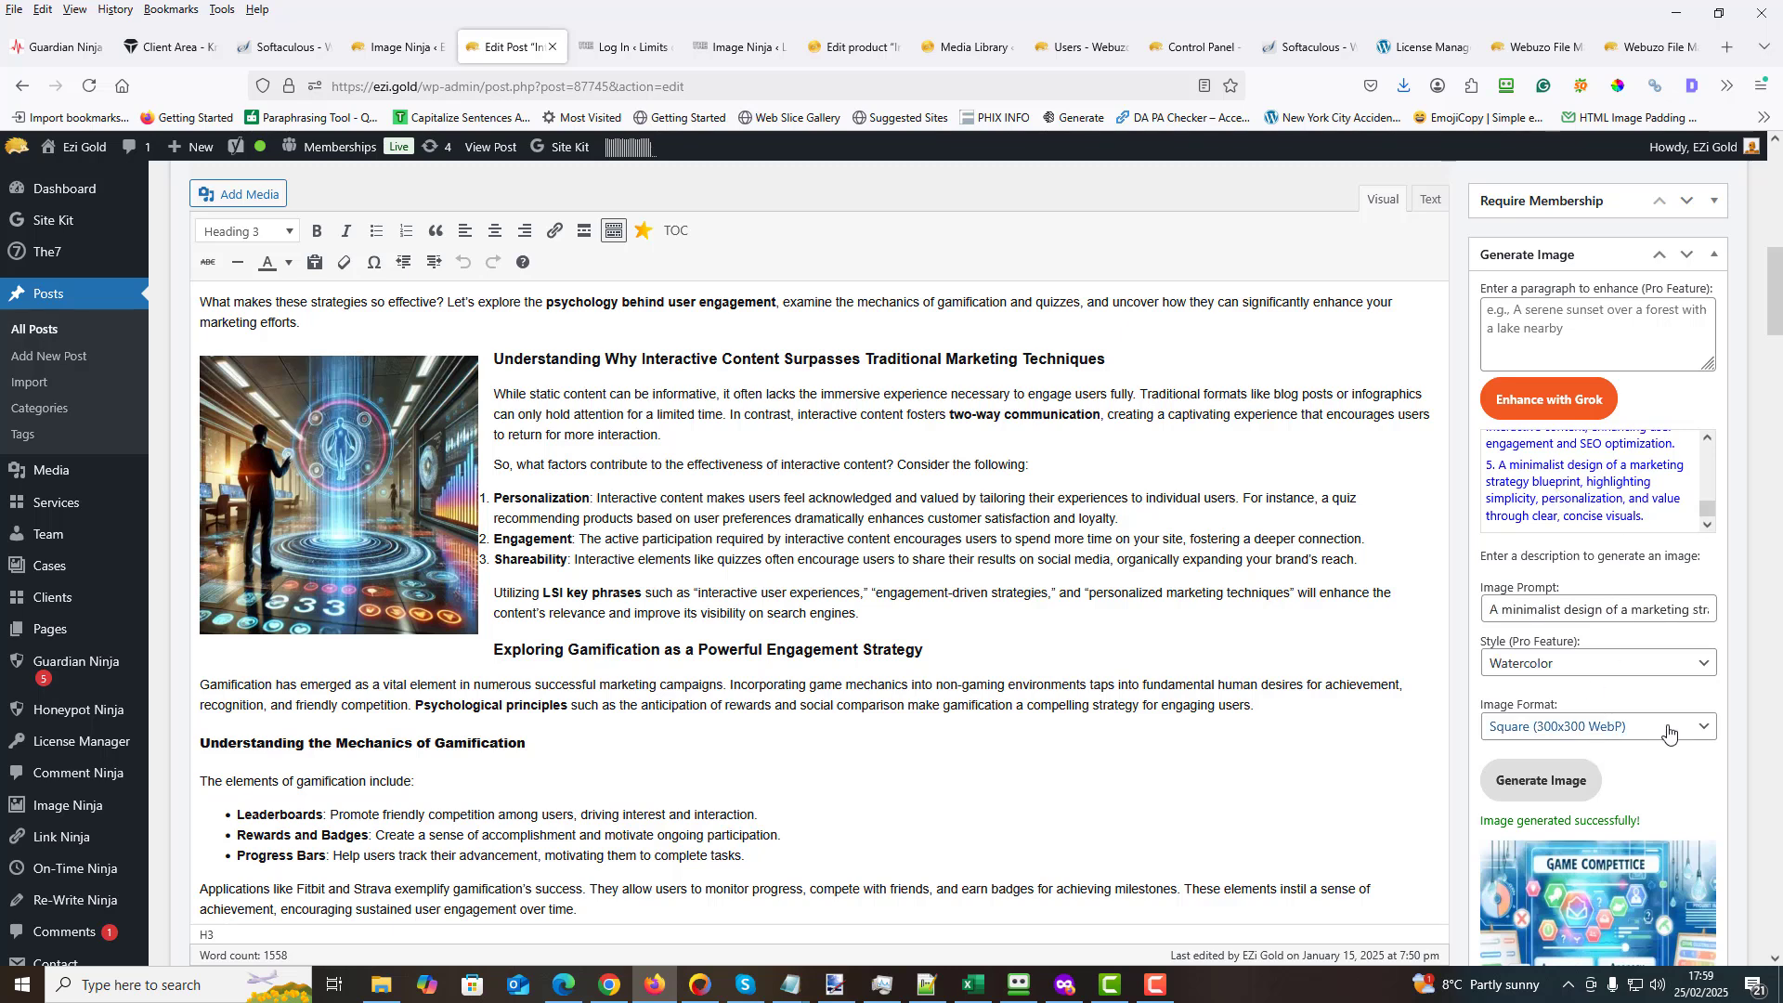
click(1706, 667)
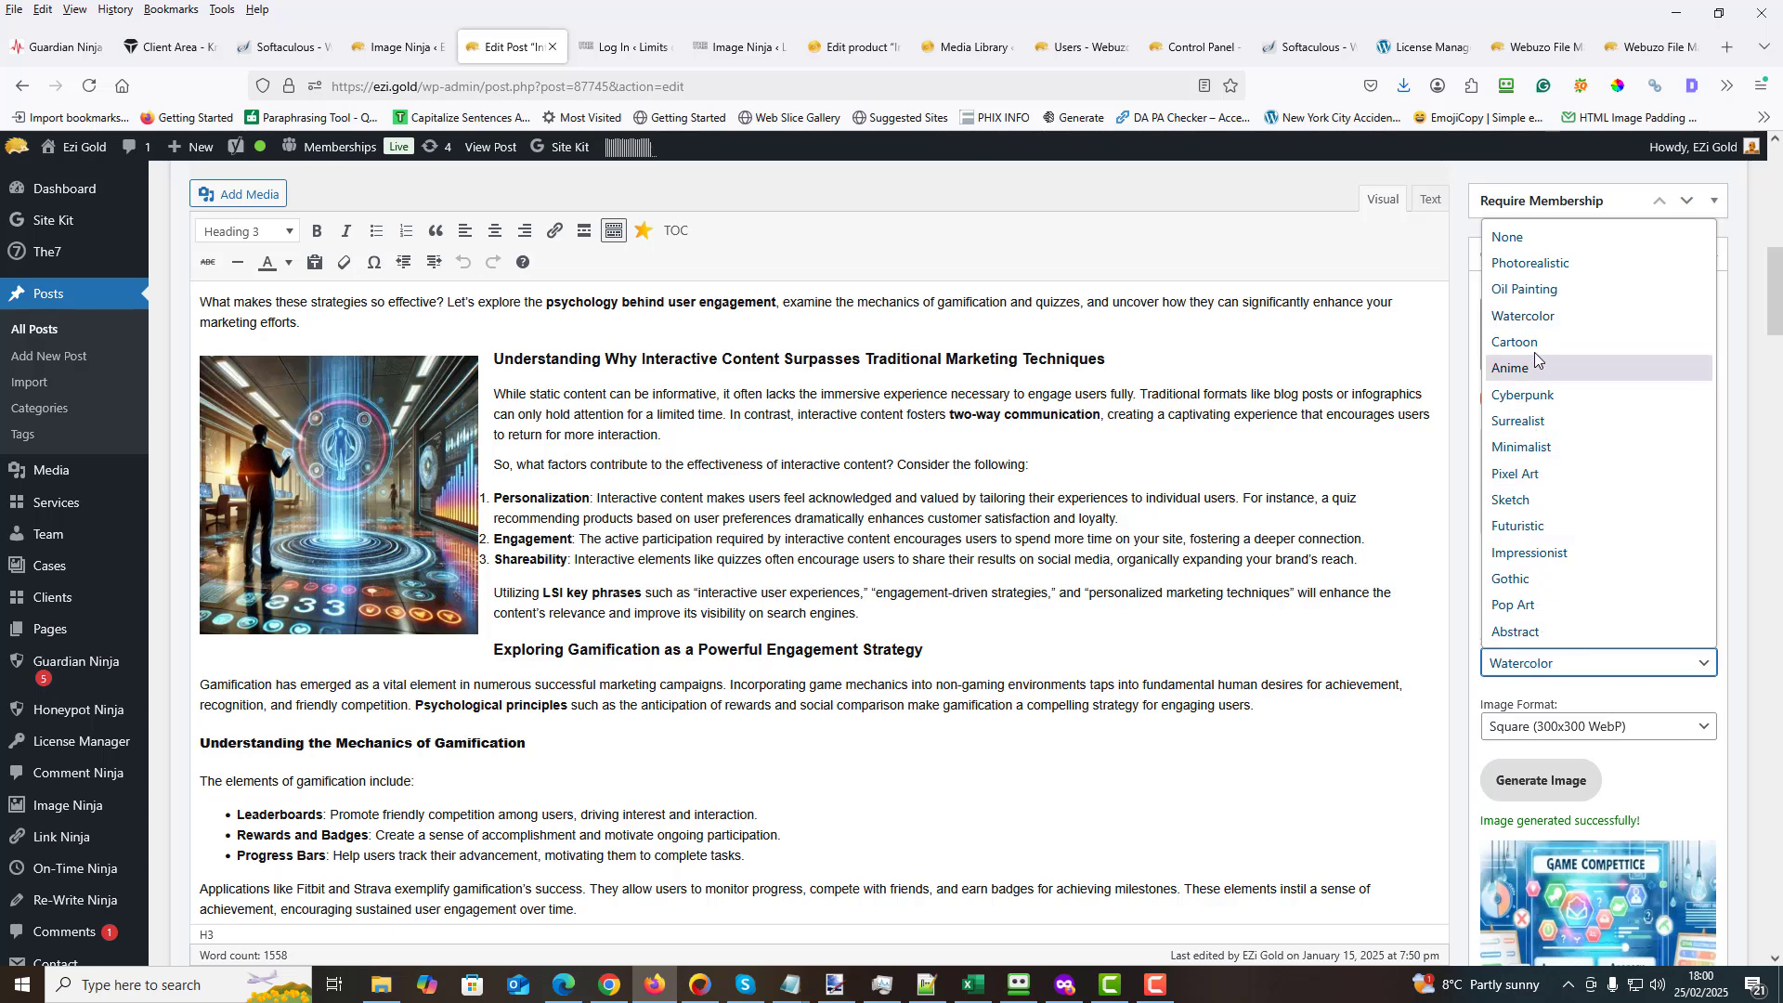
click(1532, 263)
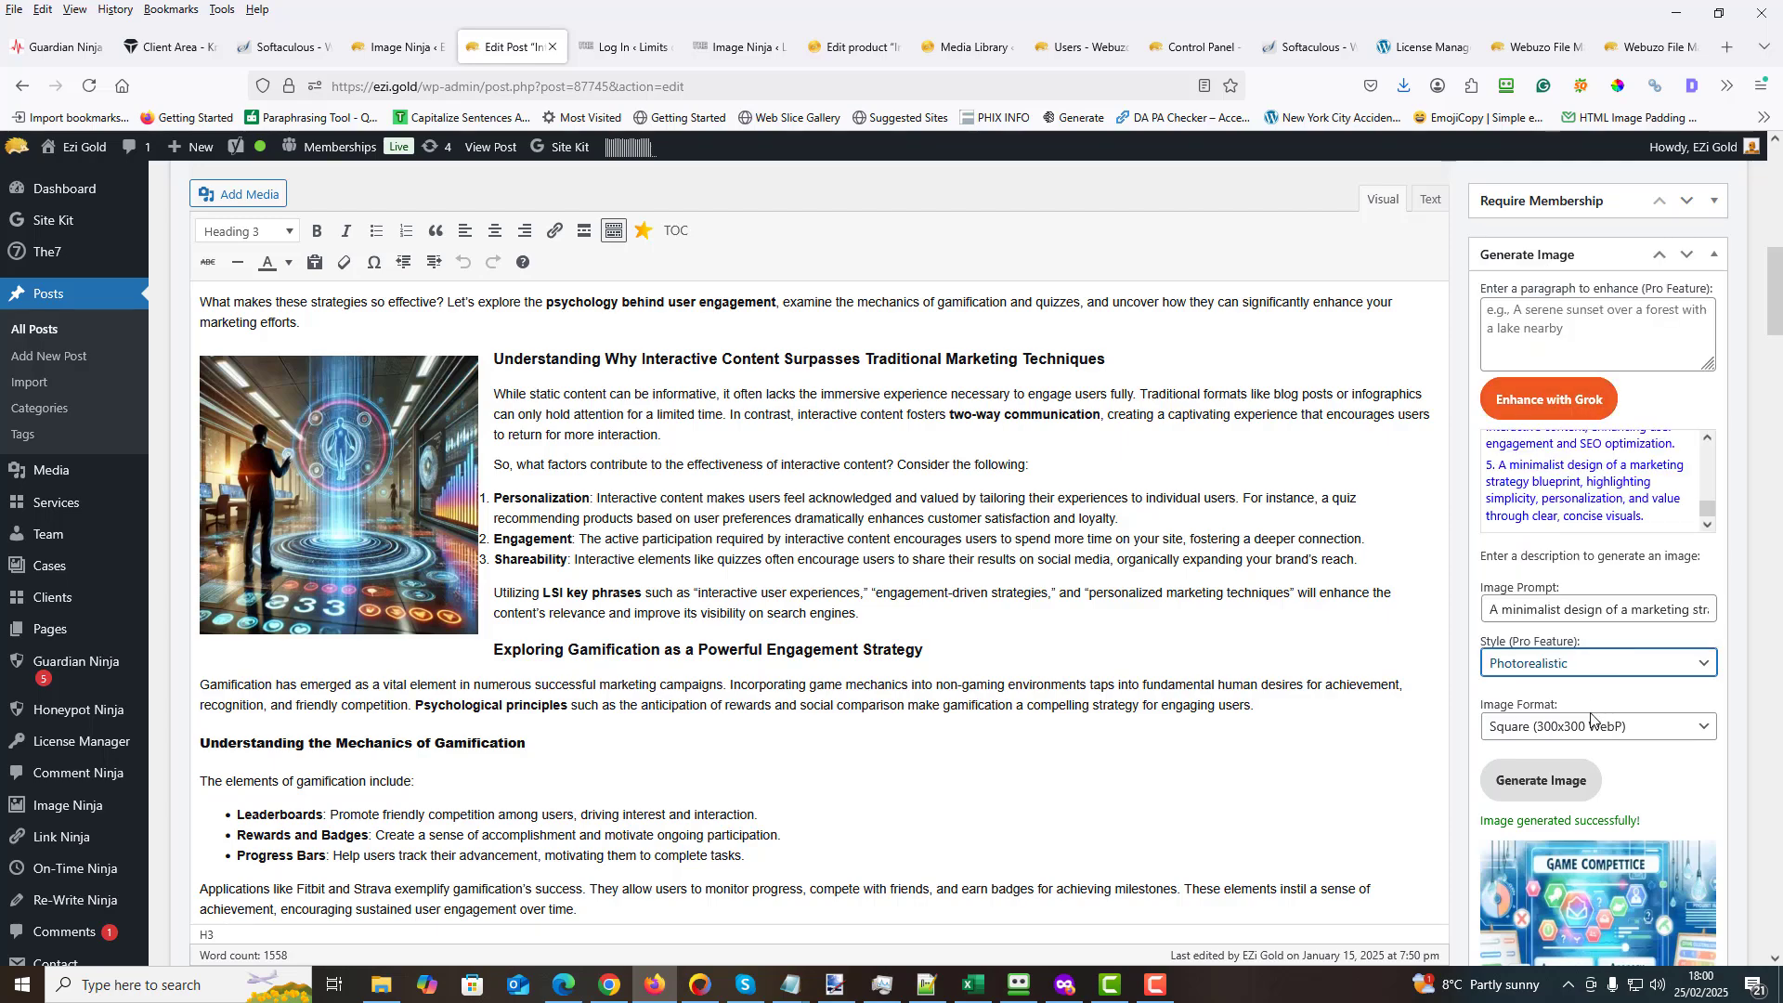
click(1556, 785)
scroll(1446, 726, down, 3)
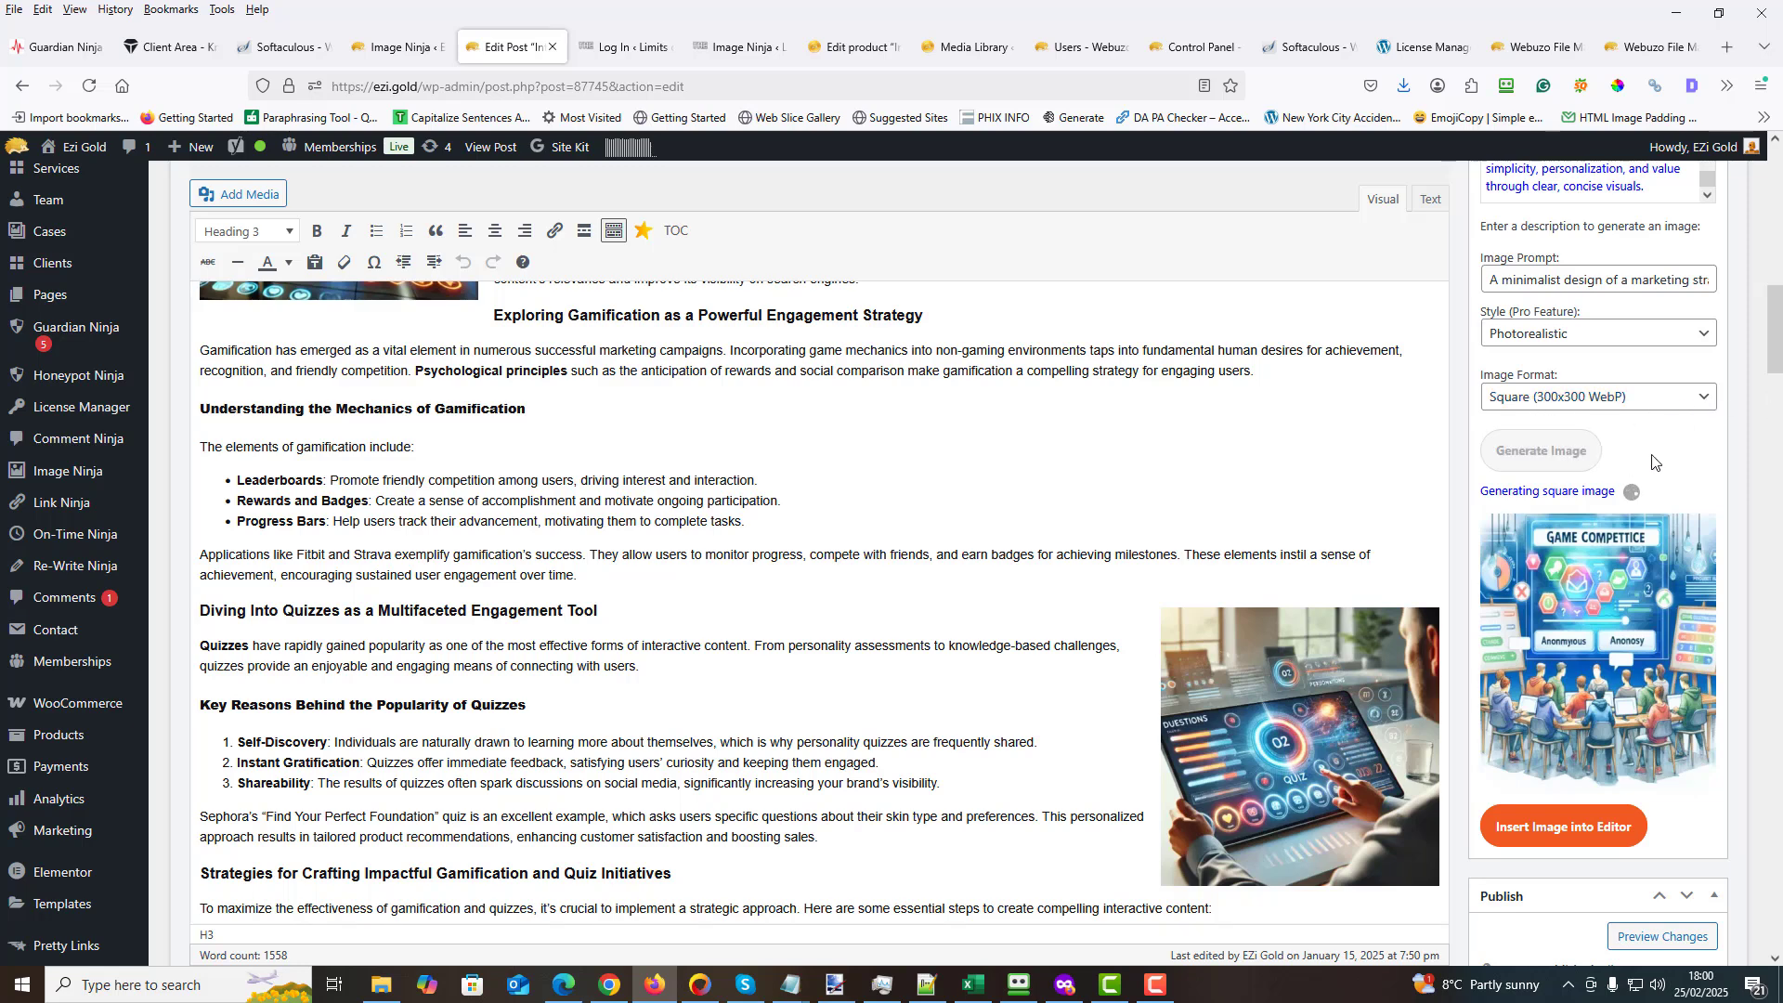
- Examine the available image formats without changing the selection, and review the generated photorealistic image alongside the post content
click(1709, 406)
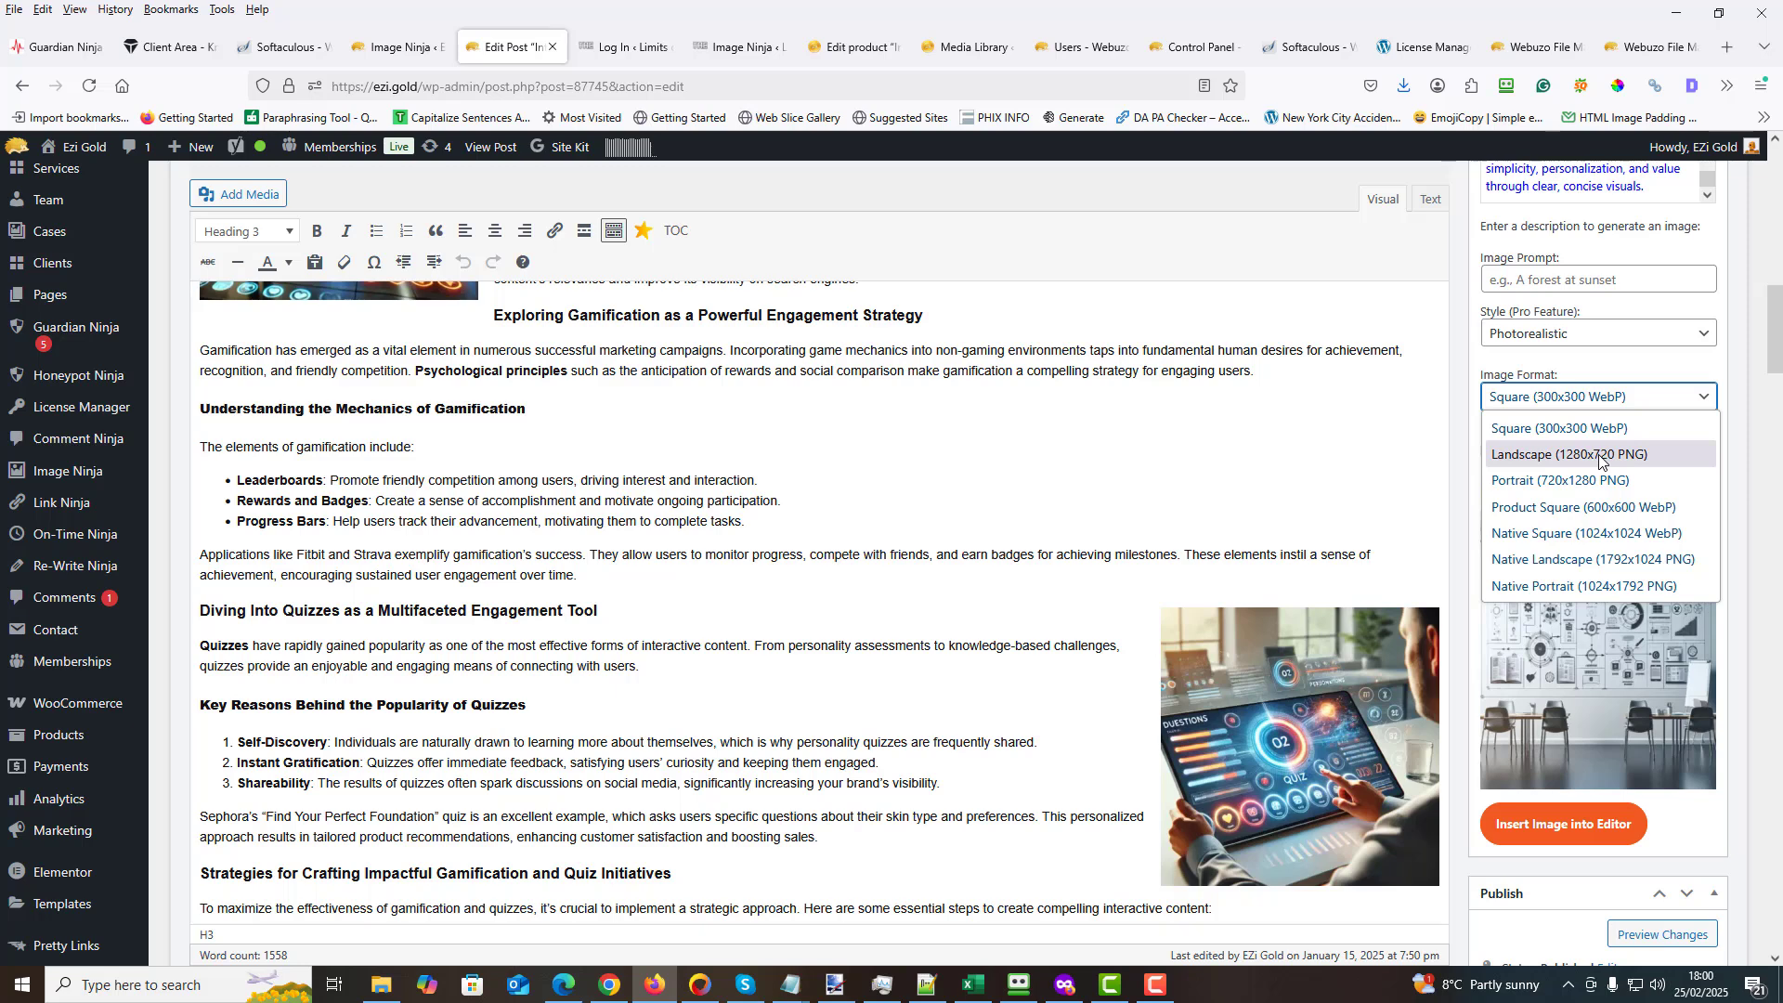
key(Escape)
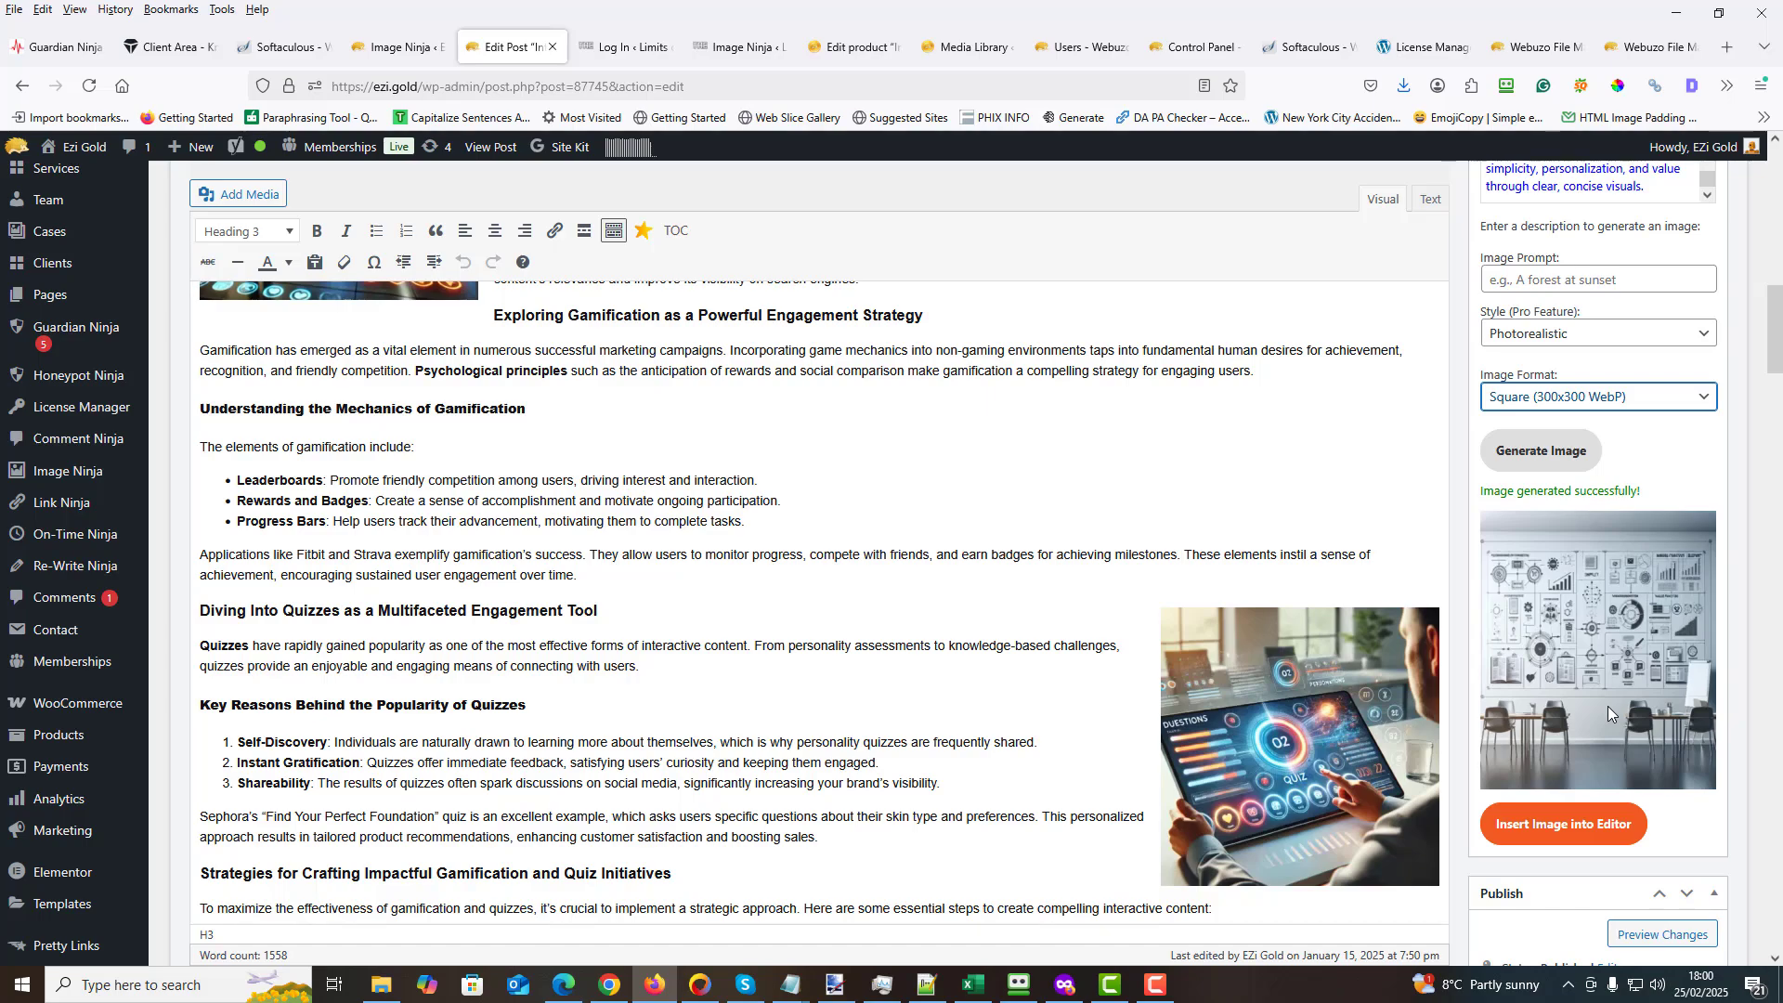
scroll(1575, 682, down, 4)
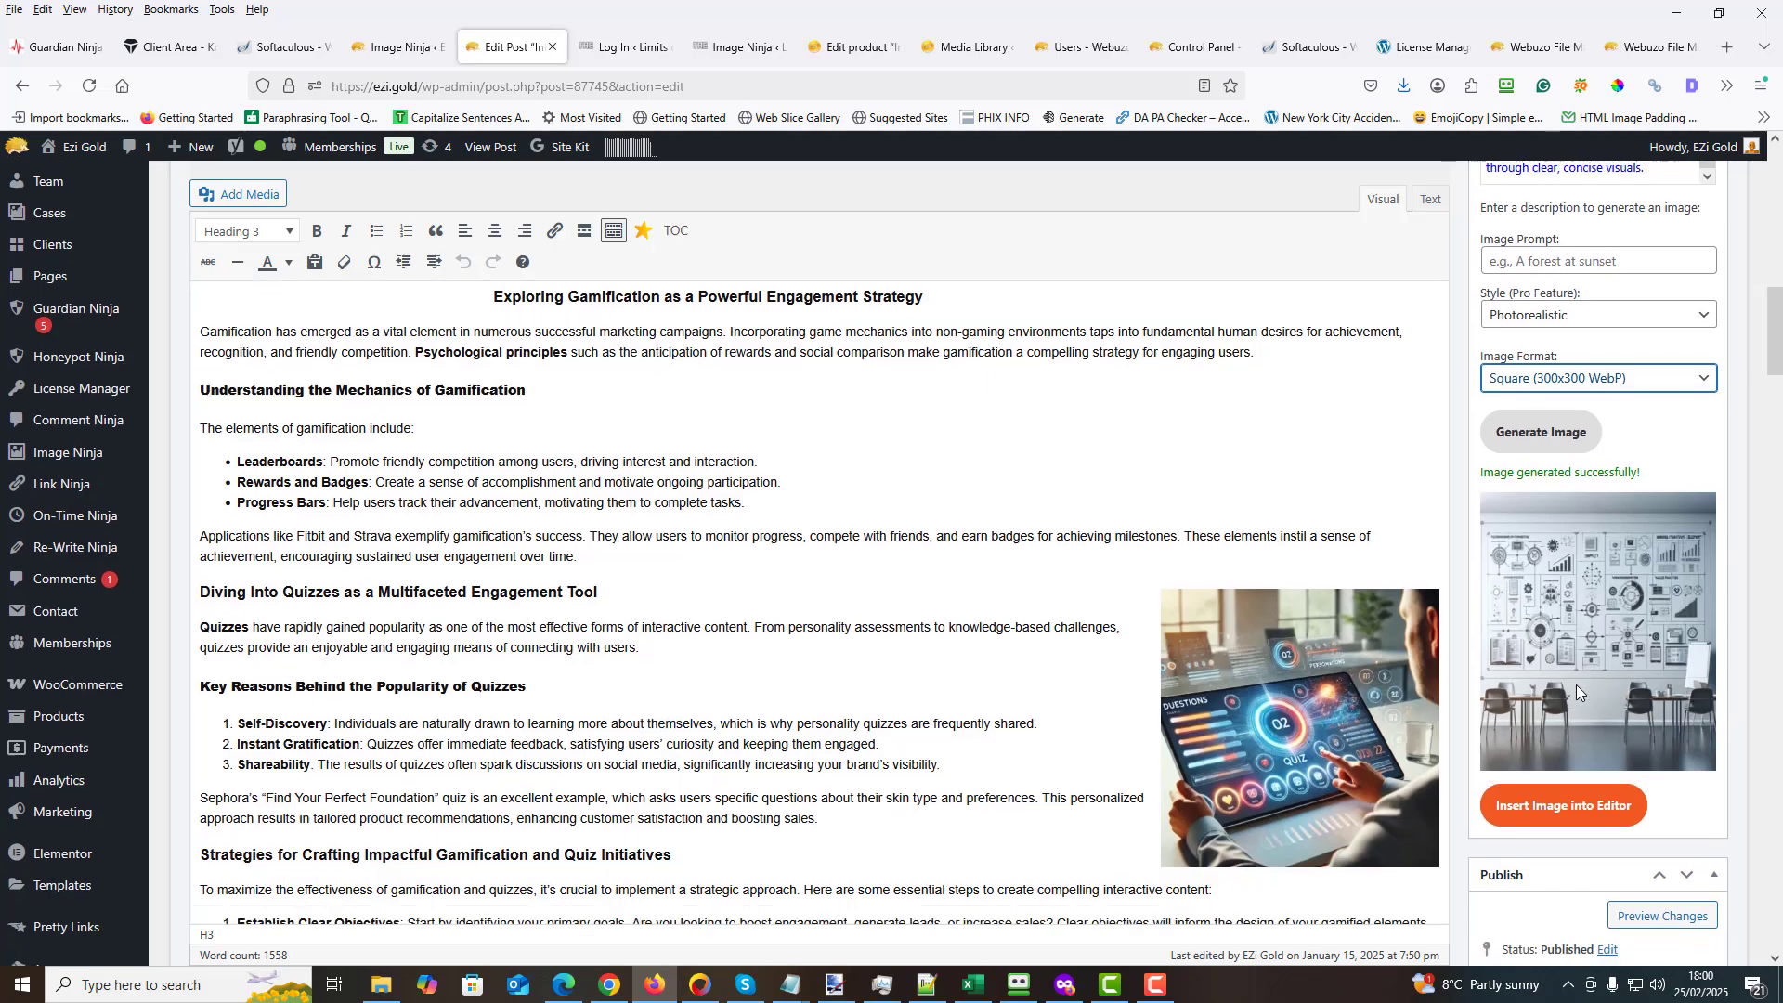
scroll(1569, 687, up, 5)
scroll(1566, 692, up, 10)
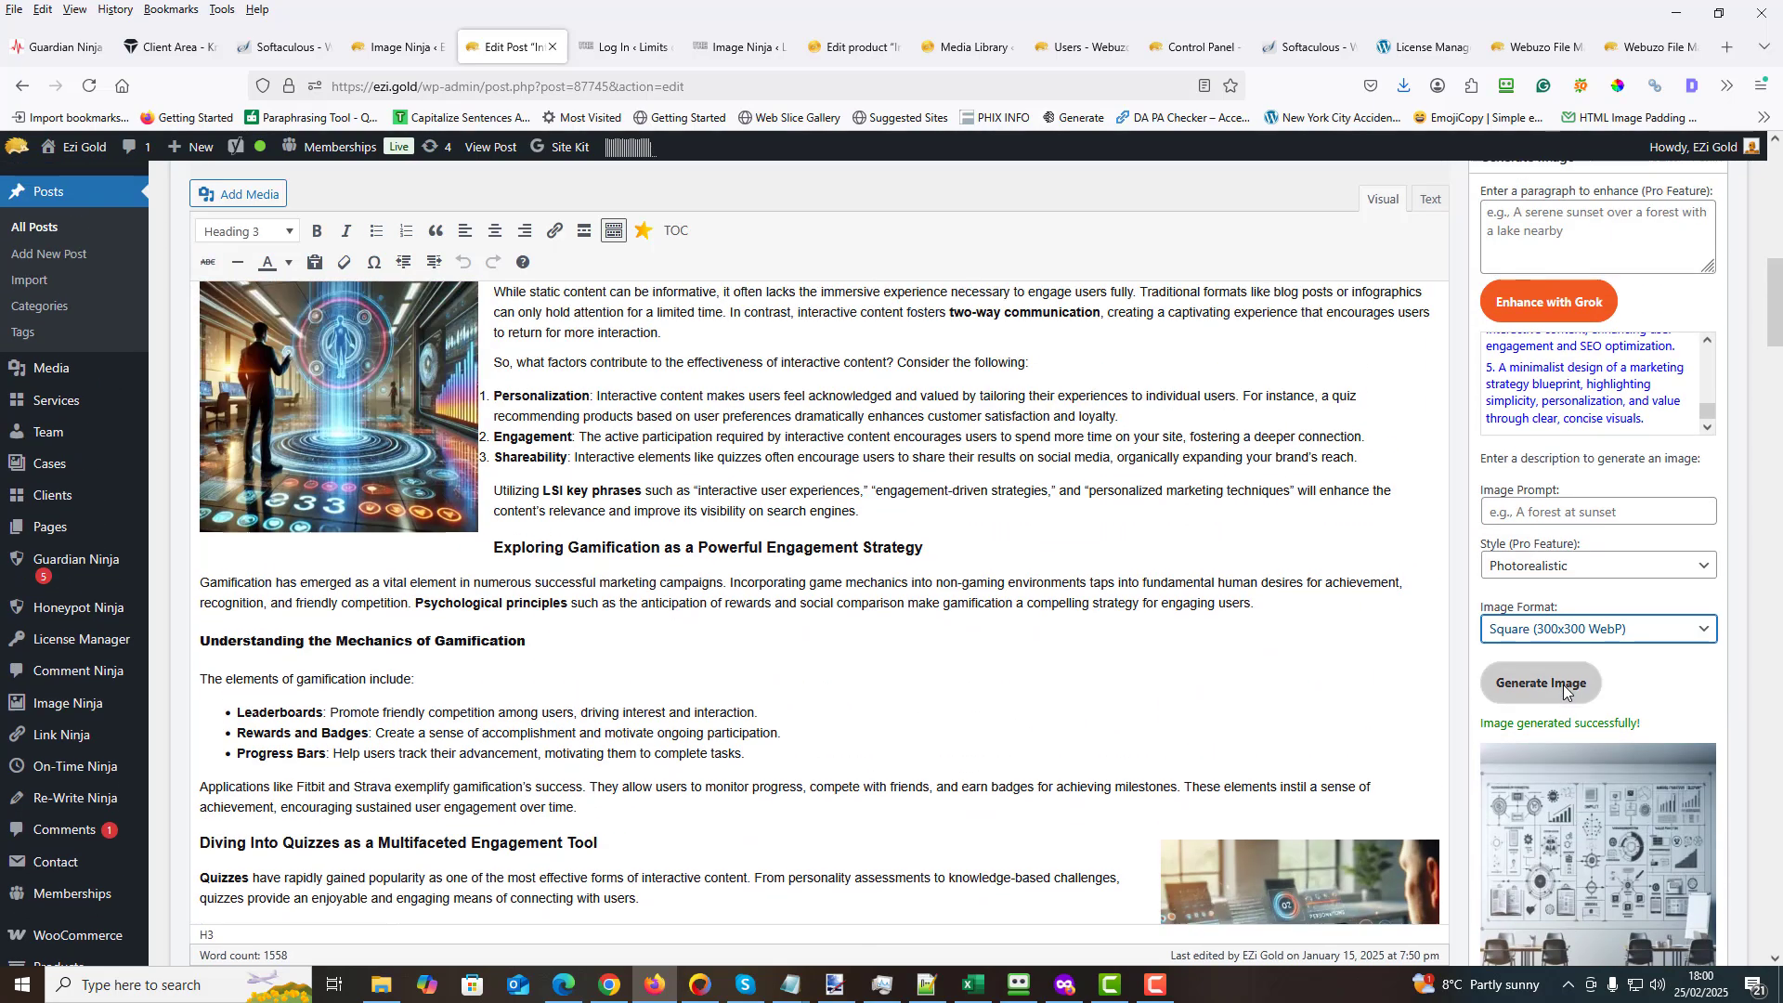
scroll(1563, 692, up, 2)
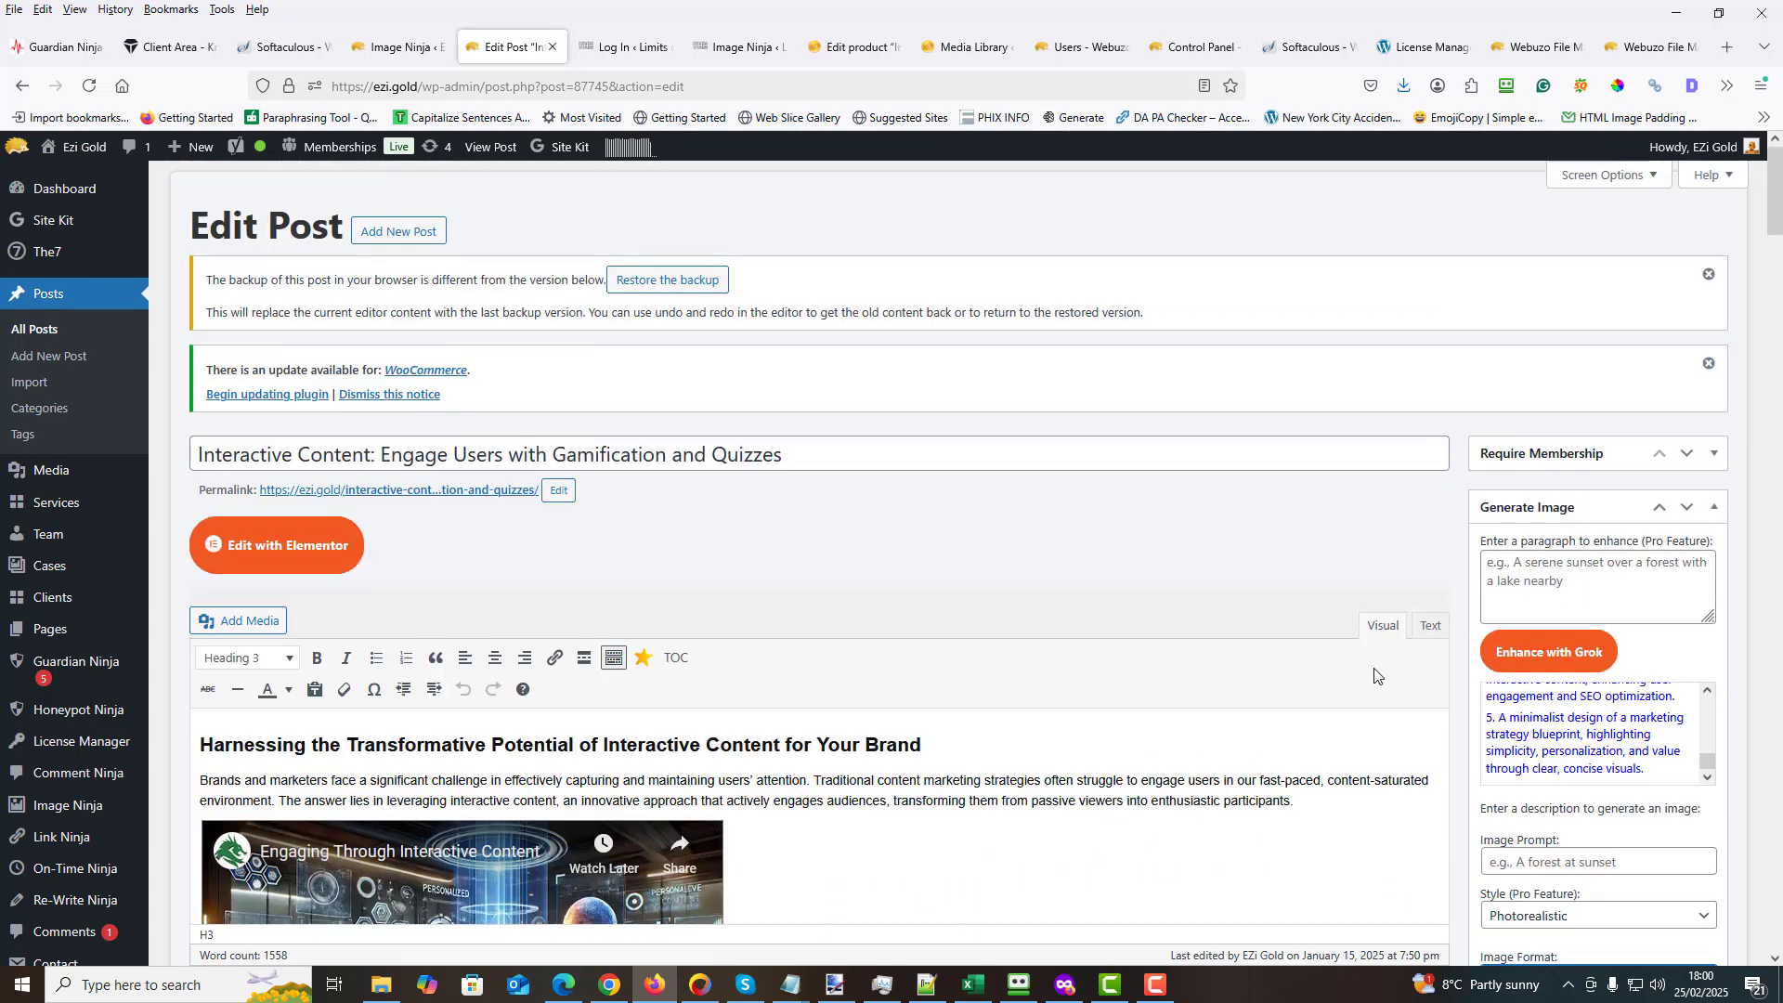
scroll(1281, 636, down, 4)
scroll(1265, 625, down, 1)
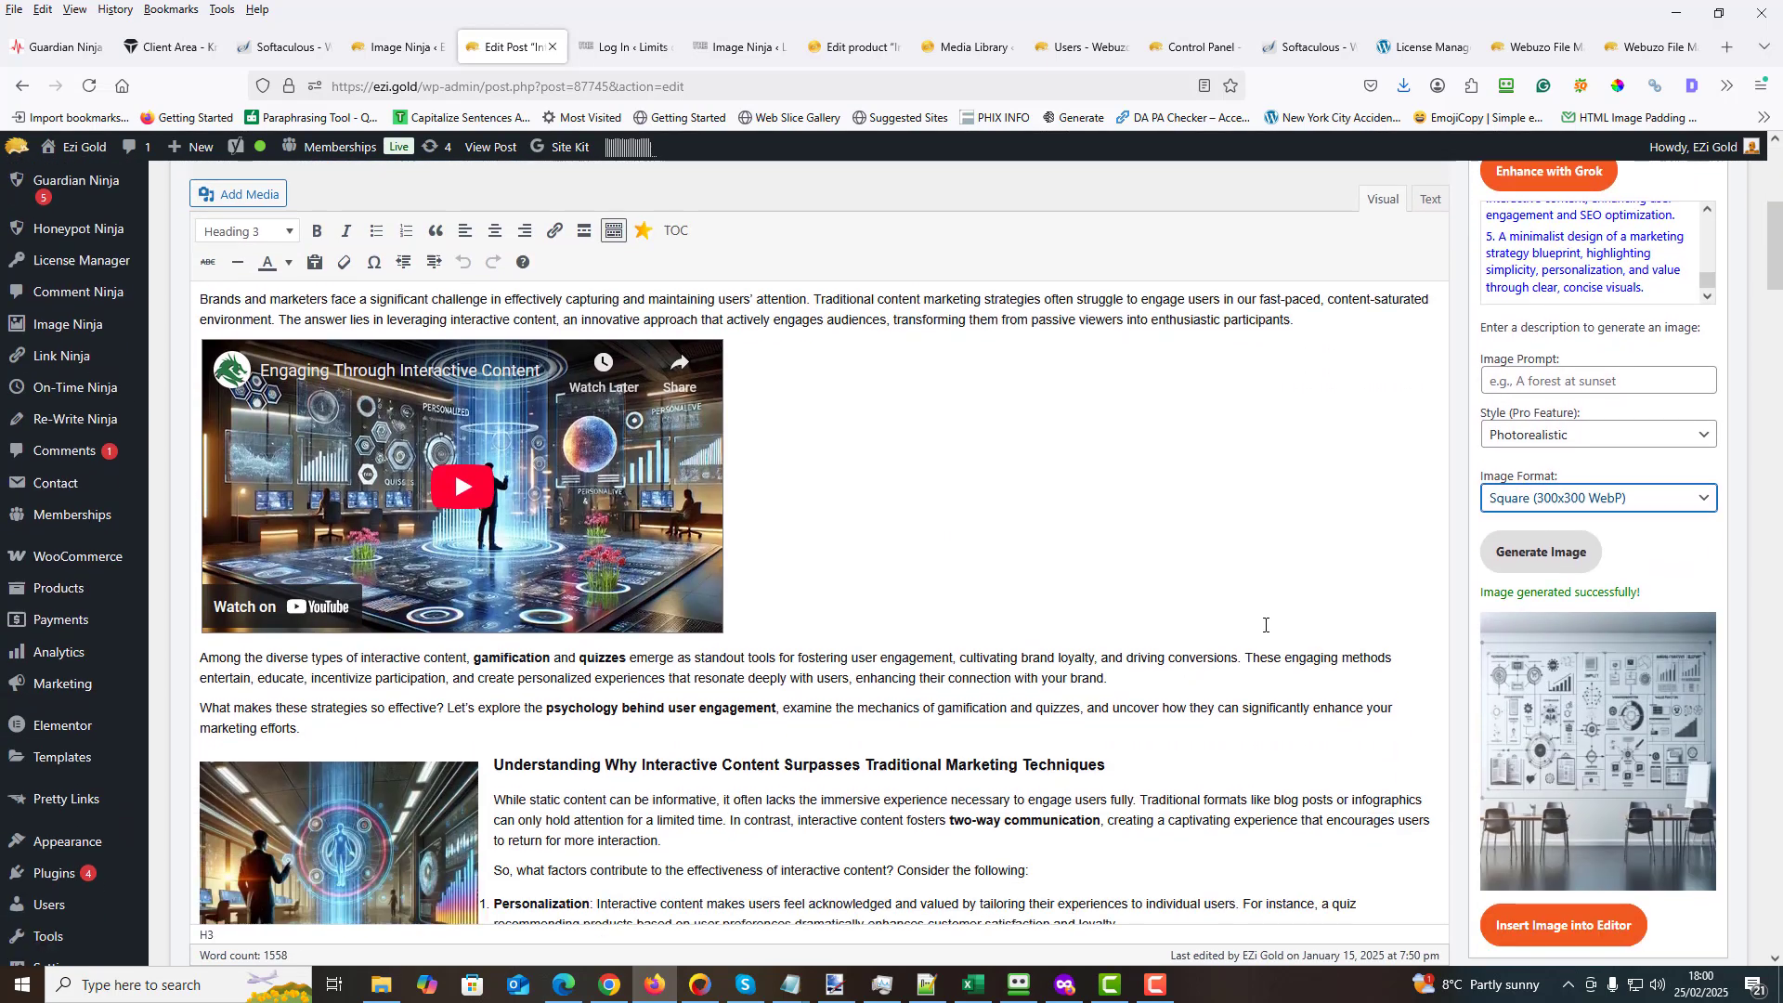
- Return to the Image Ninja Pro Dashboard and review the OpenAI key, Pro license and Grok key sections
click(398, 47)
scroll(785, 450, down, 3)
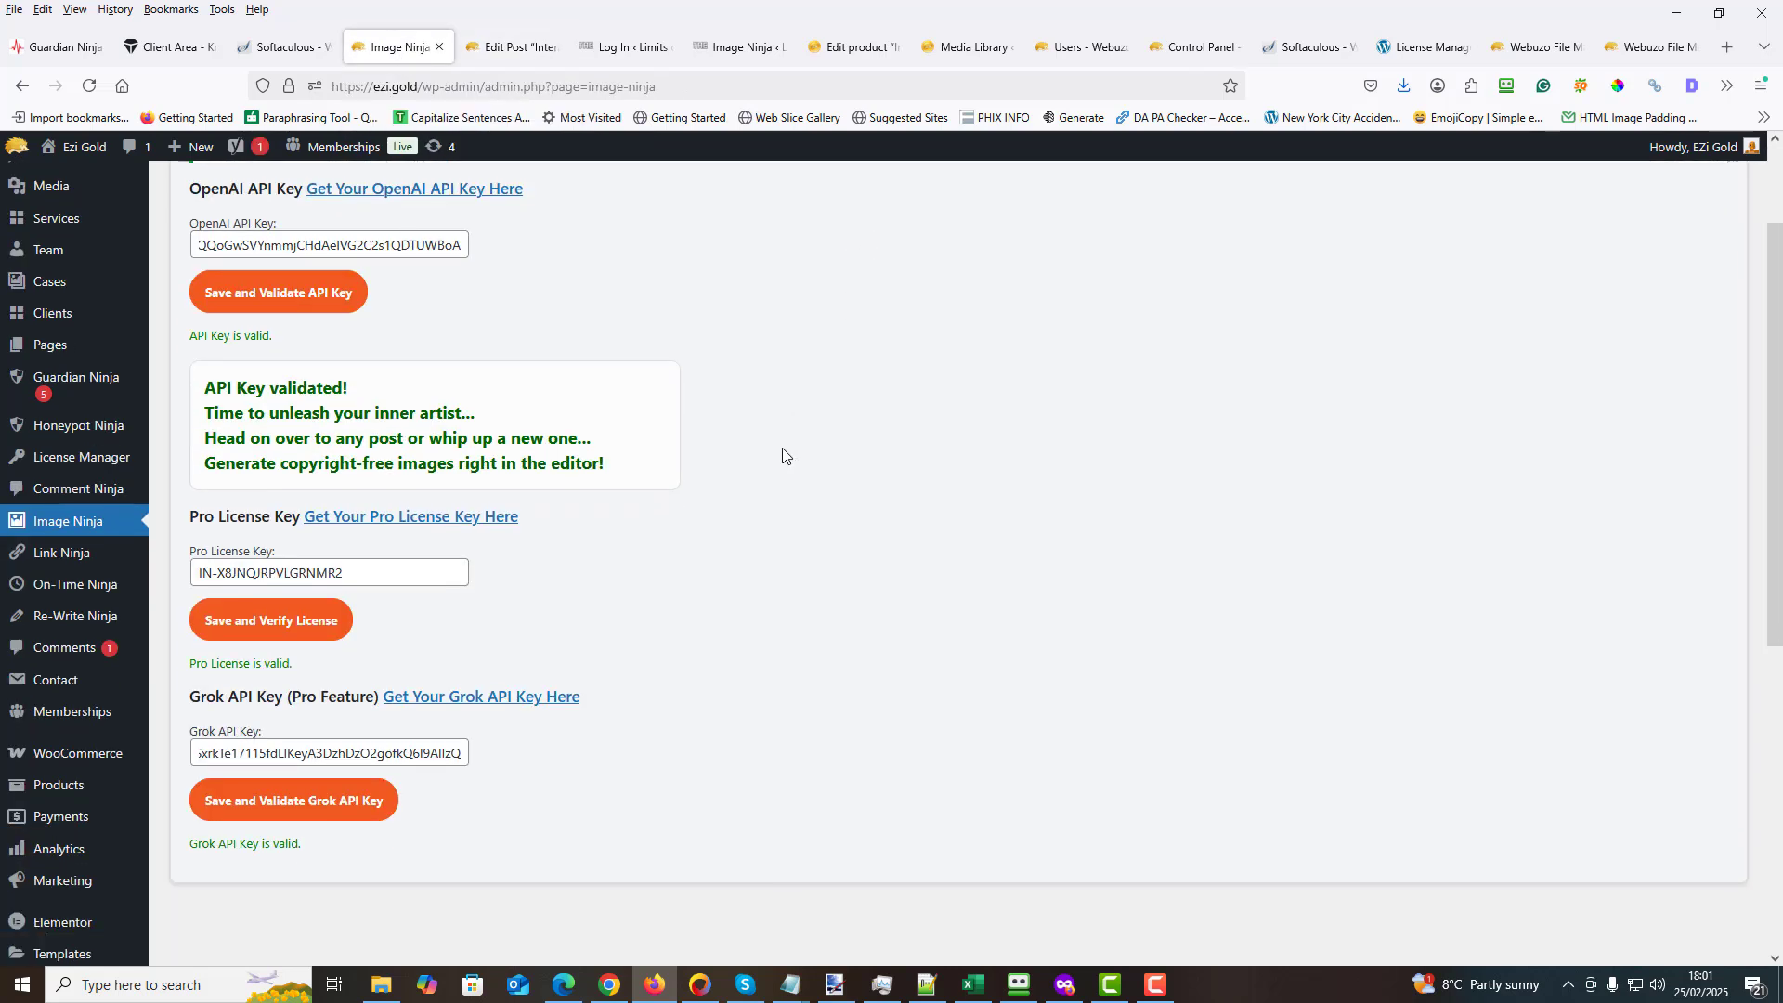
scroll(769, 452, up, 3)
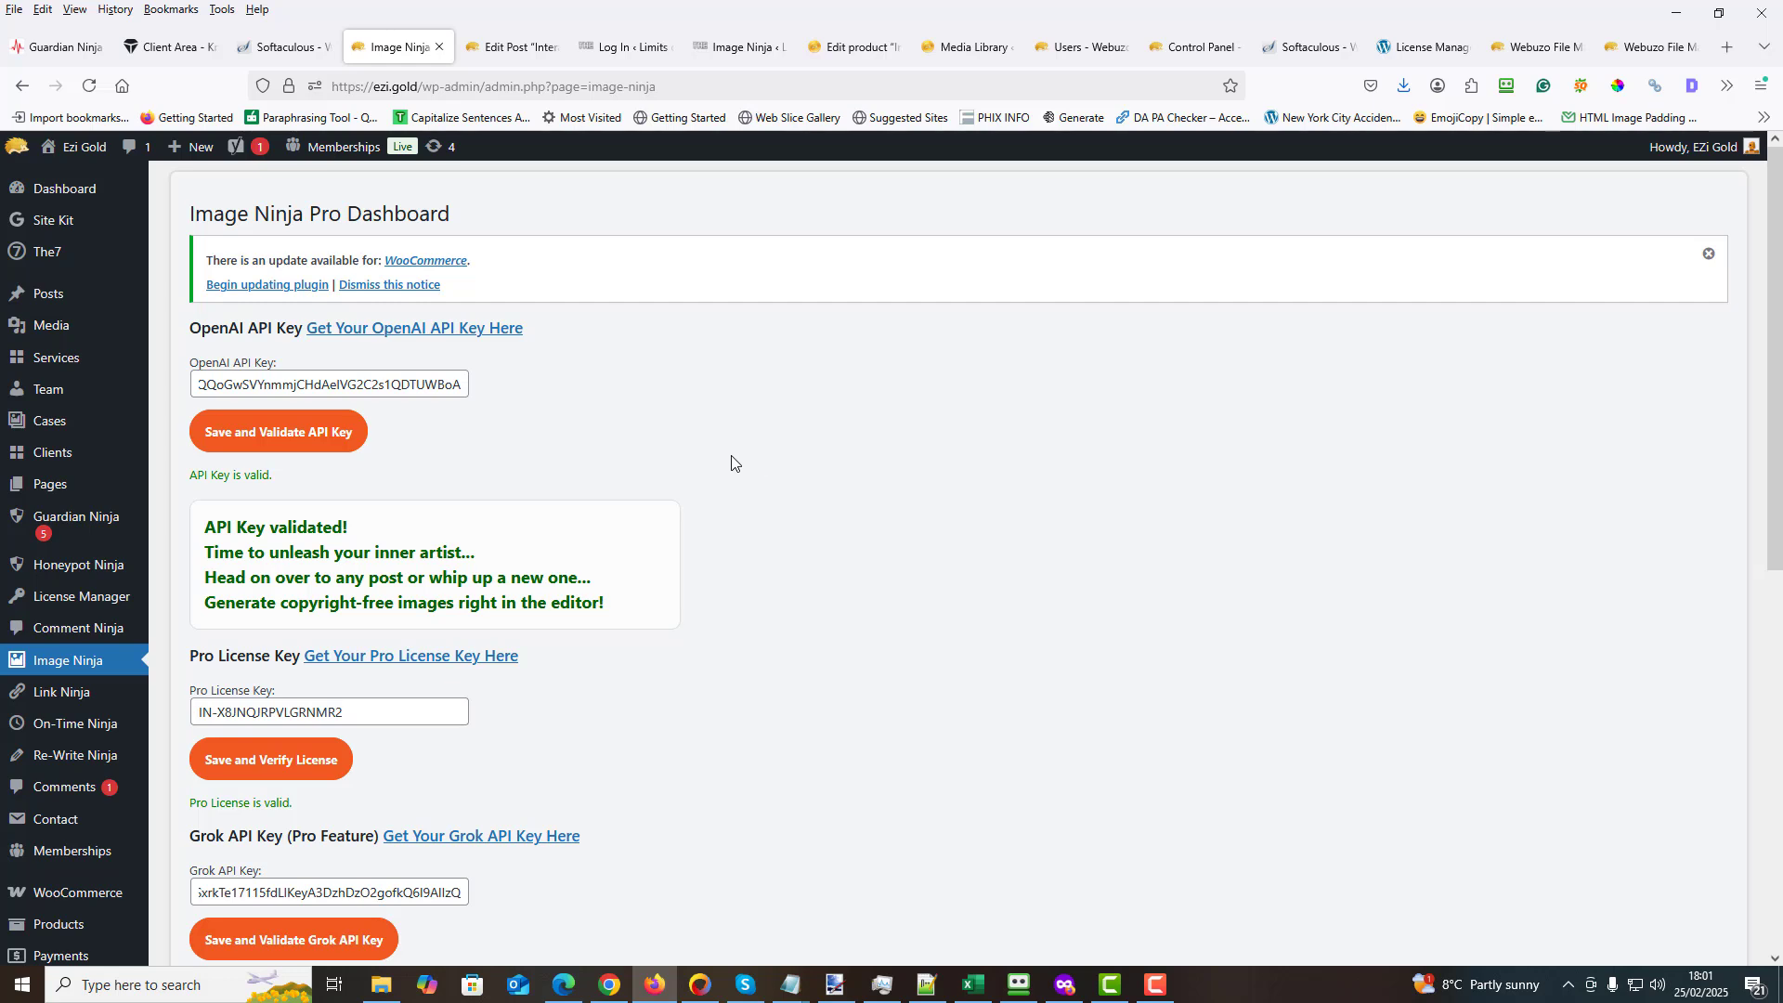
scroll(731, 469, down, 2)
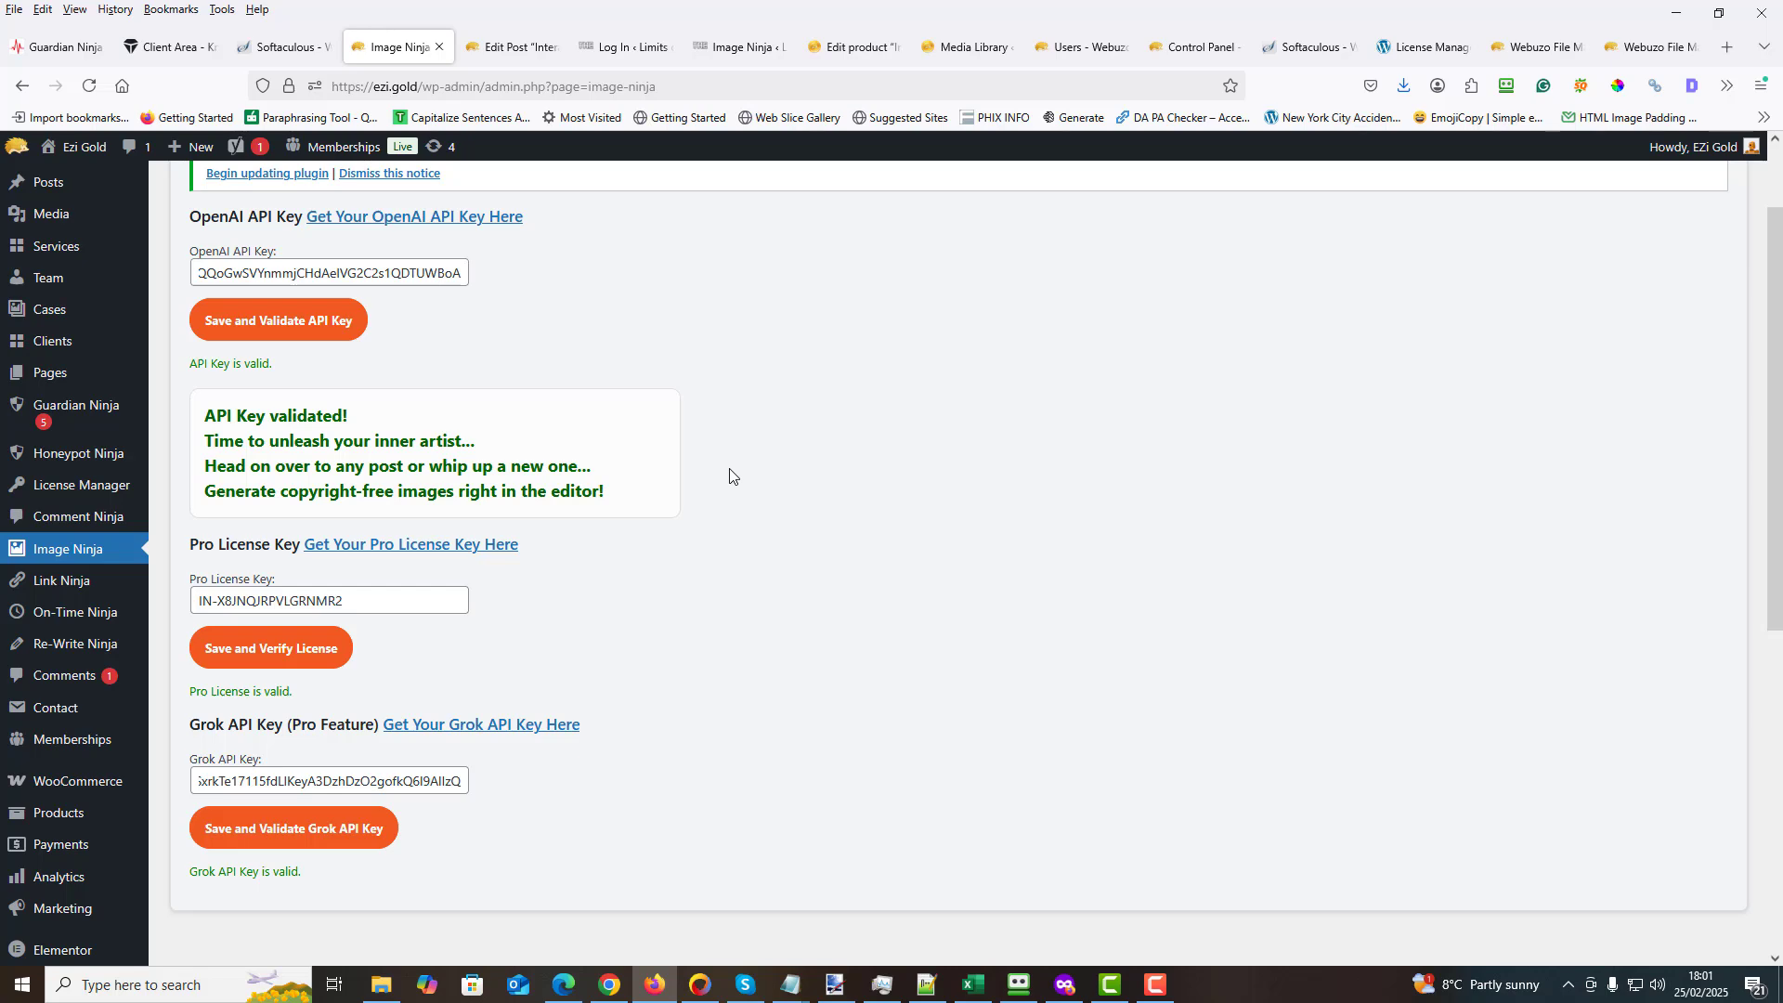
scroll(777, 469, up, 2)
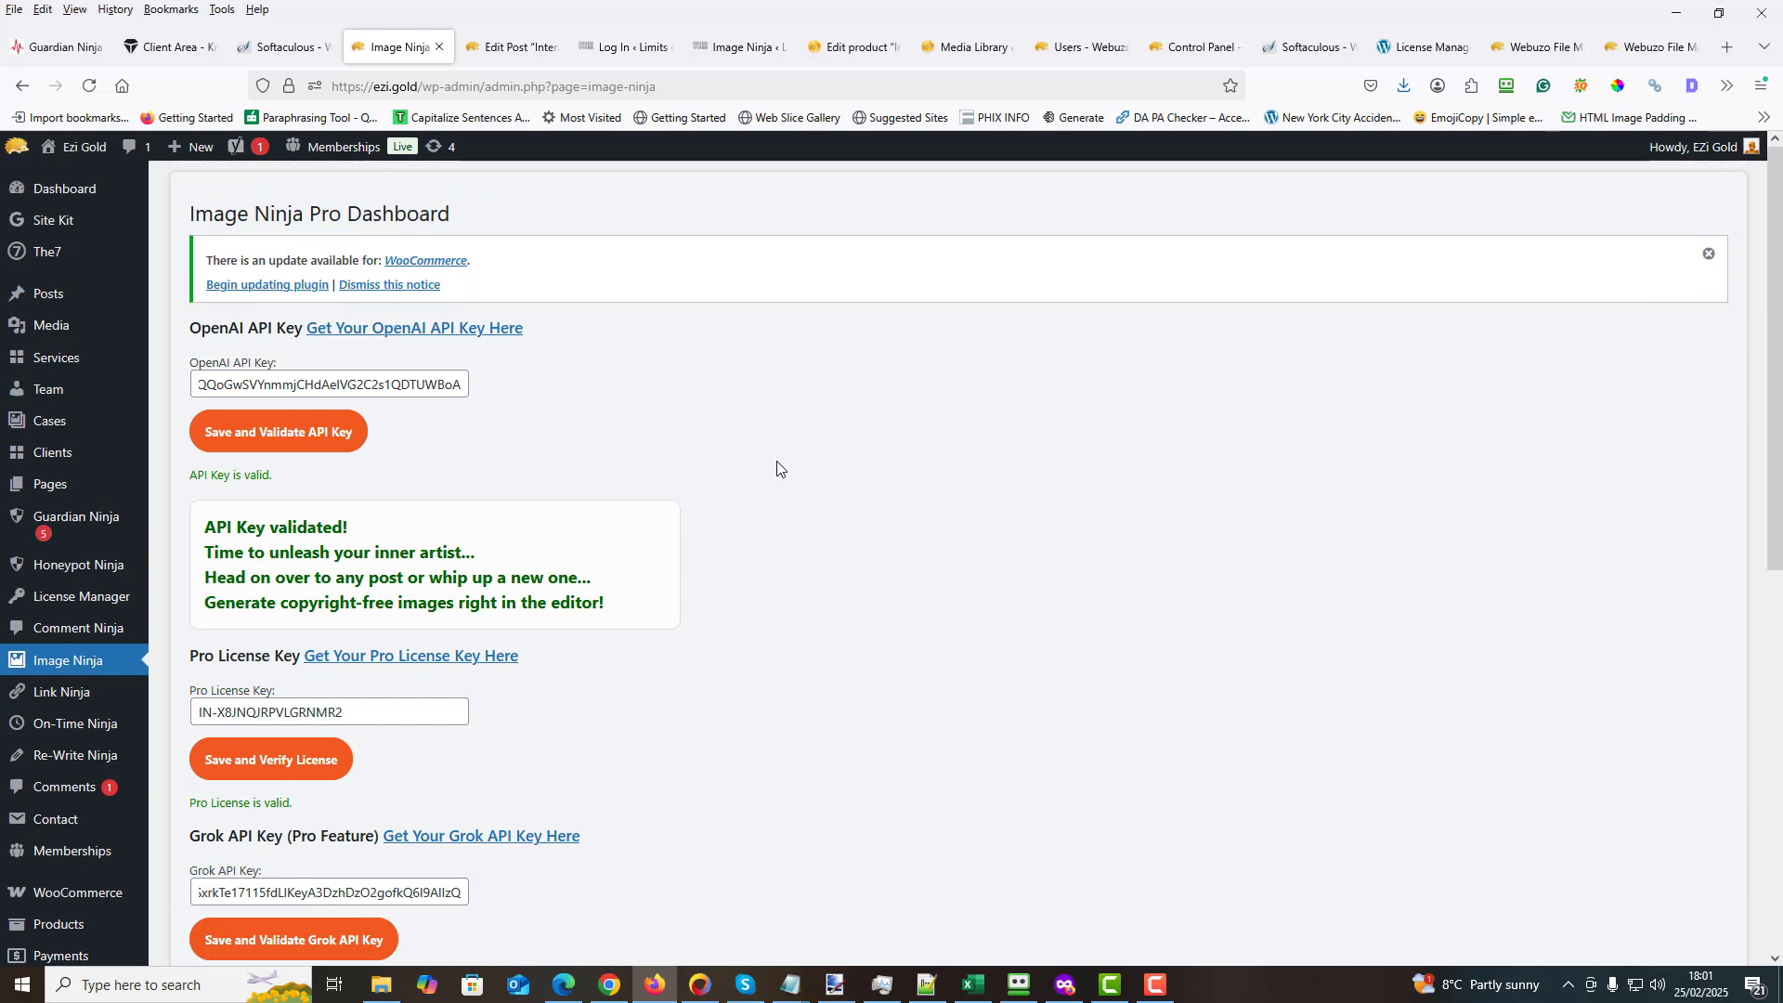